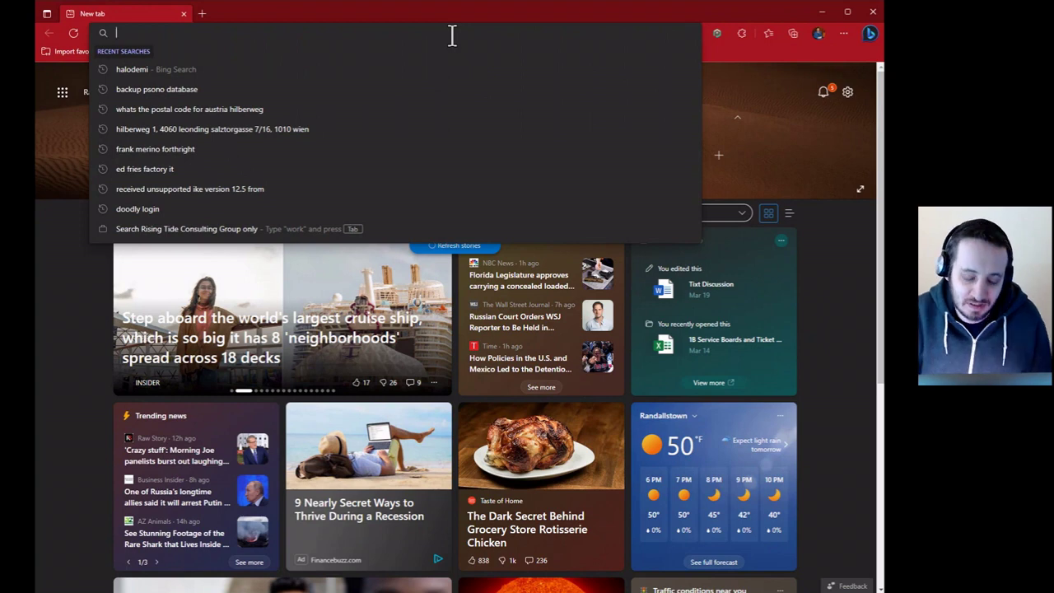
Go to the HaloPSA demo site at halodemo.risingtidegroup.net
{"action": "type", "text": "service.risingtidegroup.net"}
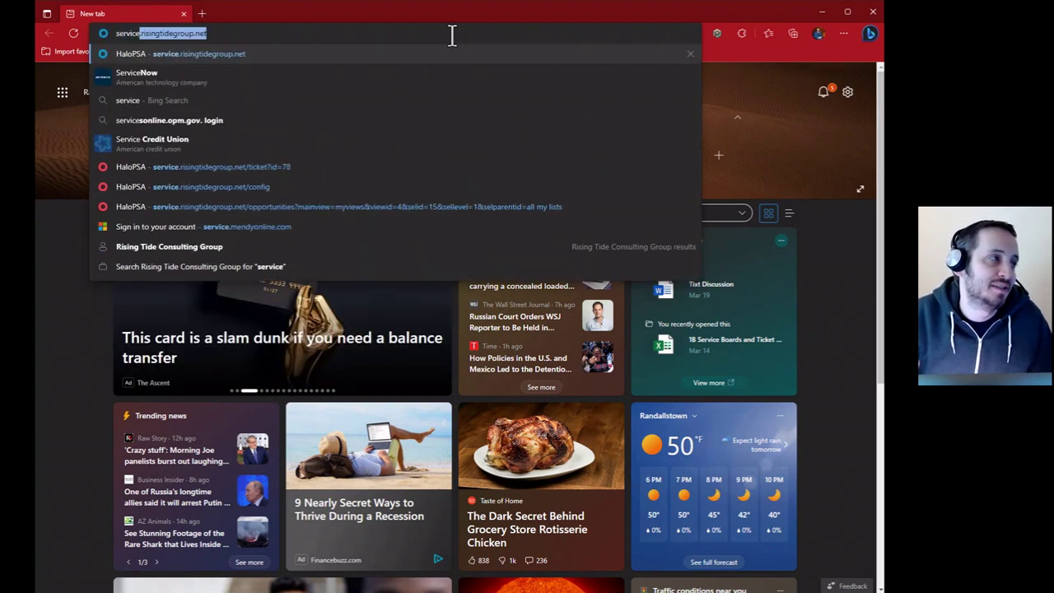
{"action": "key", "text": "ctrl+a"}
{"action": "type", "text": "halode"}
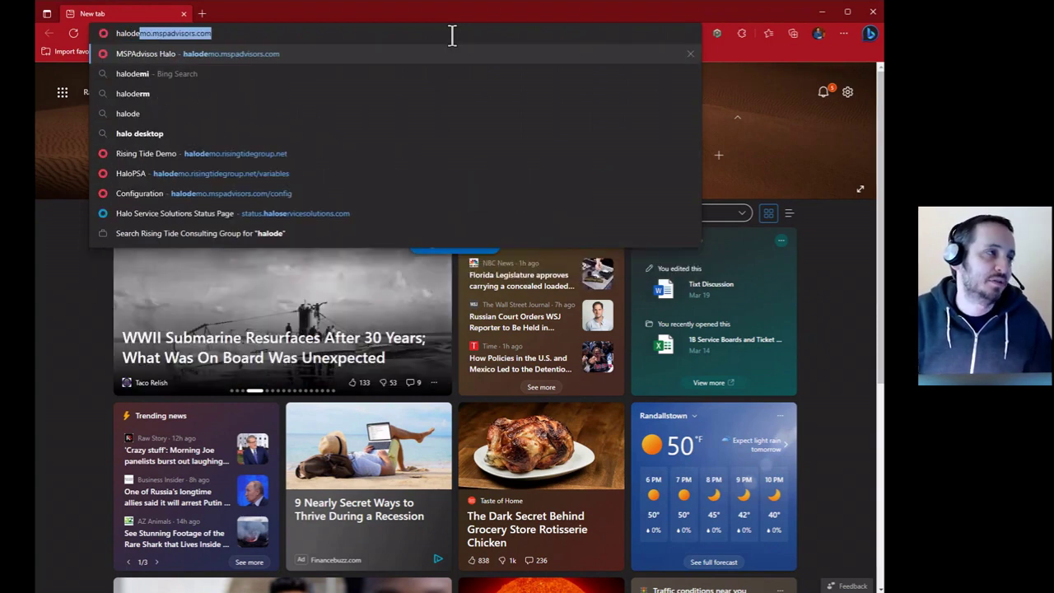
{"action": "type", "text": "mo."}
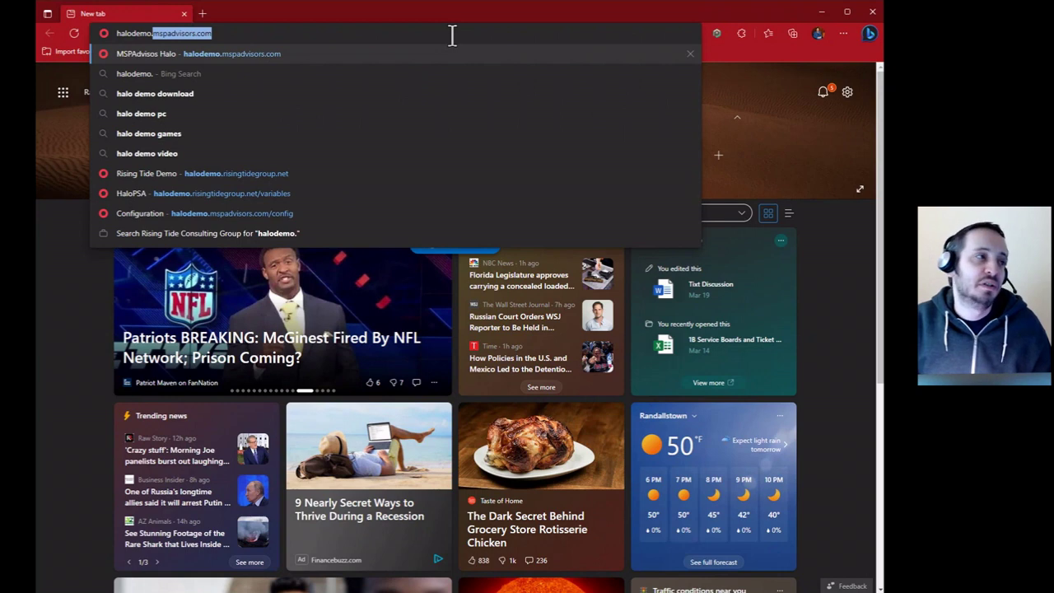
{"action": "type", "text": "risin"}
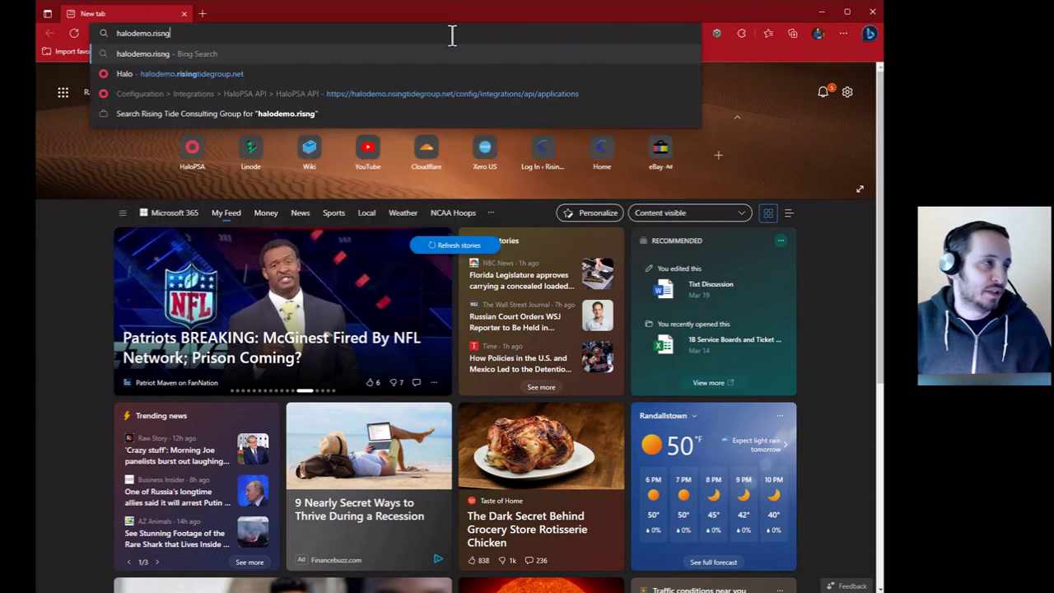
{"action": "key", "text": "Return"}
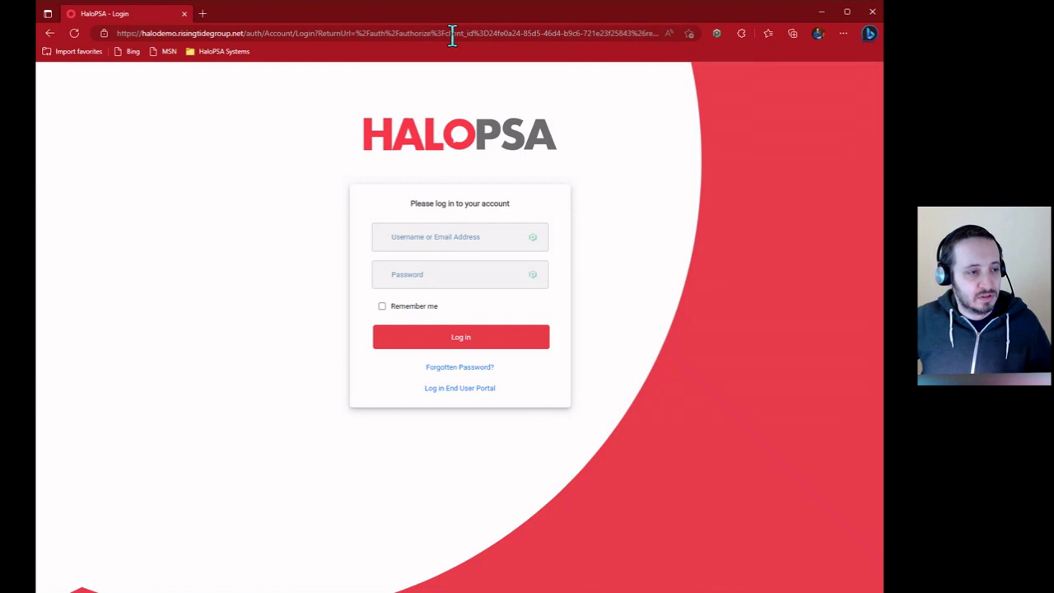
Fill in the username and password from the saved halodemo.risingtidegroup.net credentials and log in
{"action": "left_click", "coordinate": [527, 276]}
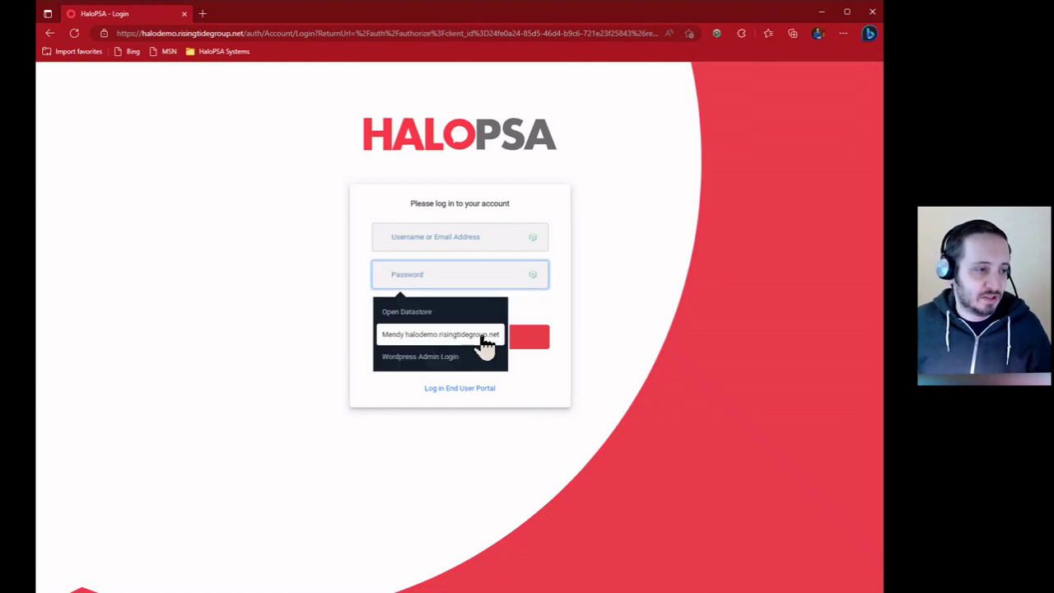
{"action": "left_click", "coordinate": [486, 338]}
{"action": "left_click", "coordinate": [486, 348]}
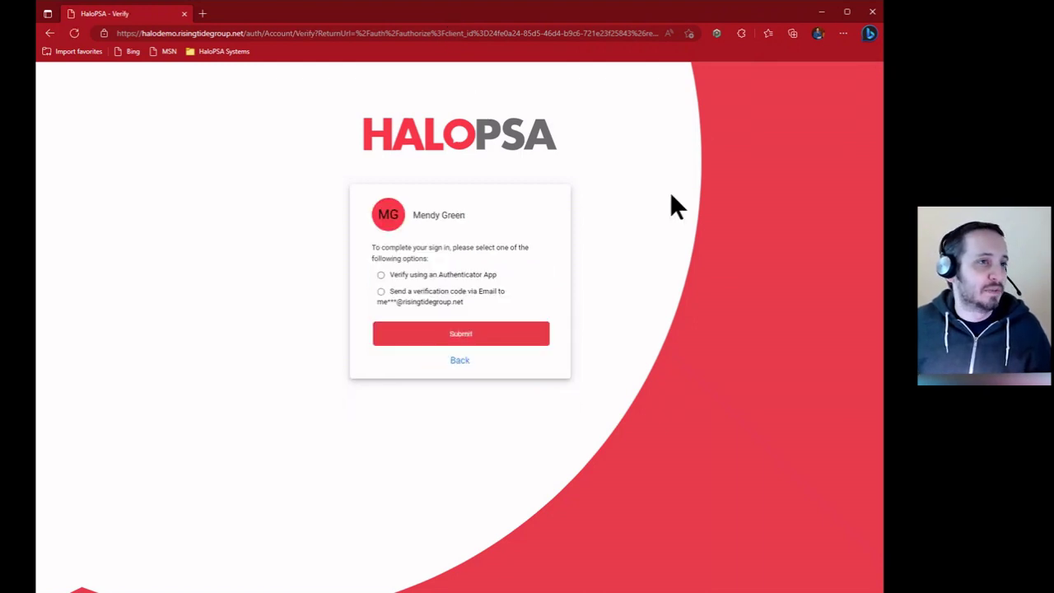
Search the password manager's datastore for "halodemo" and copy the verification code from the HaloDemo RTCG entry
{"action": "left_click", "coordinate": [715, 34]}
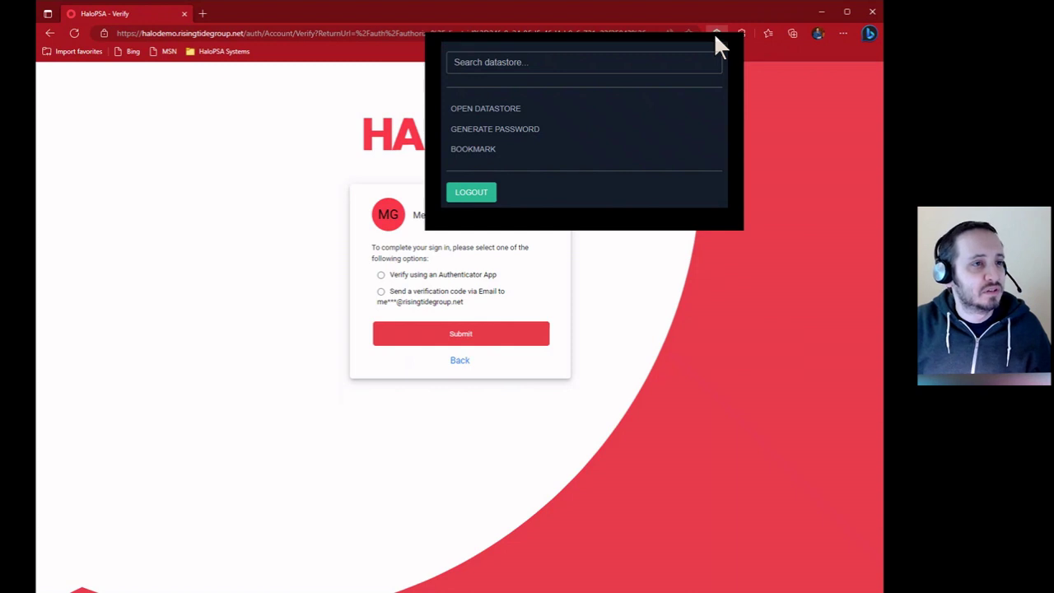
{"action": "left_click", "coordinate": [676, 55]}
{"action": "type", "text": "halodemo.r"}
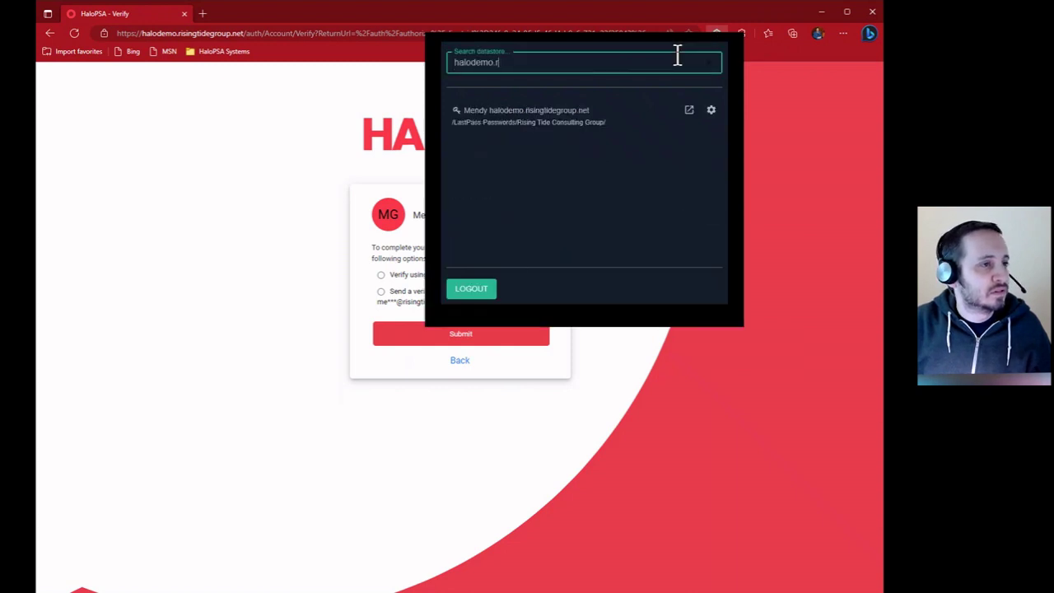
{"action": "key", "text": "BackSpace"}
{"action": "key", "text": "BackSpace"}
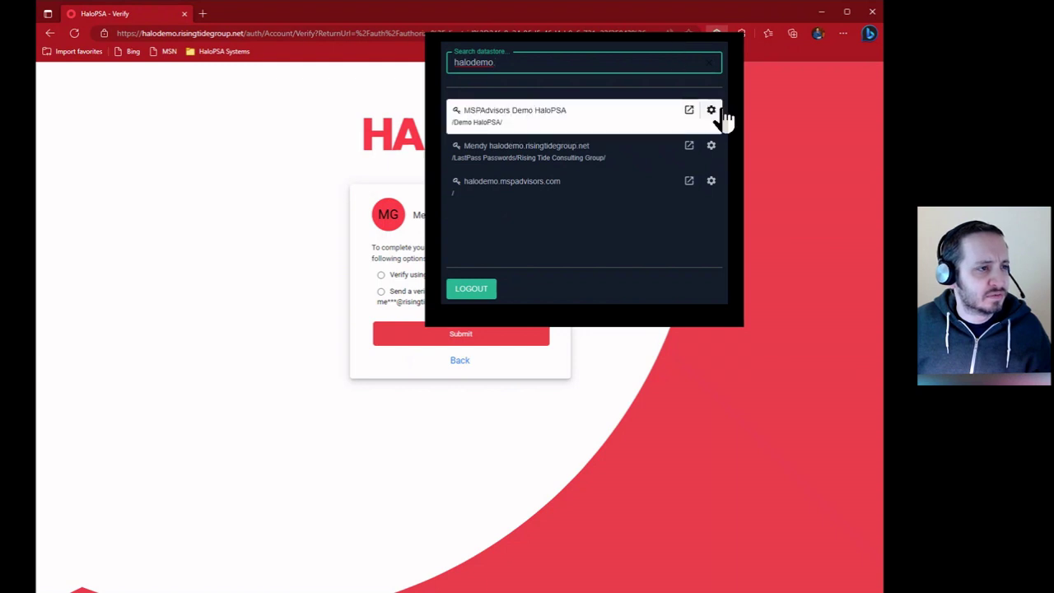
{"action": "left_click", "coordinate": [709, 181]}
{"action": "left_click", "coordinate": [705, 189]}
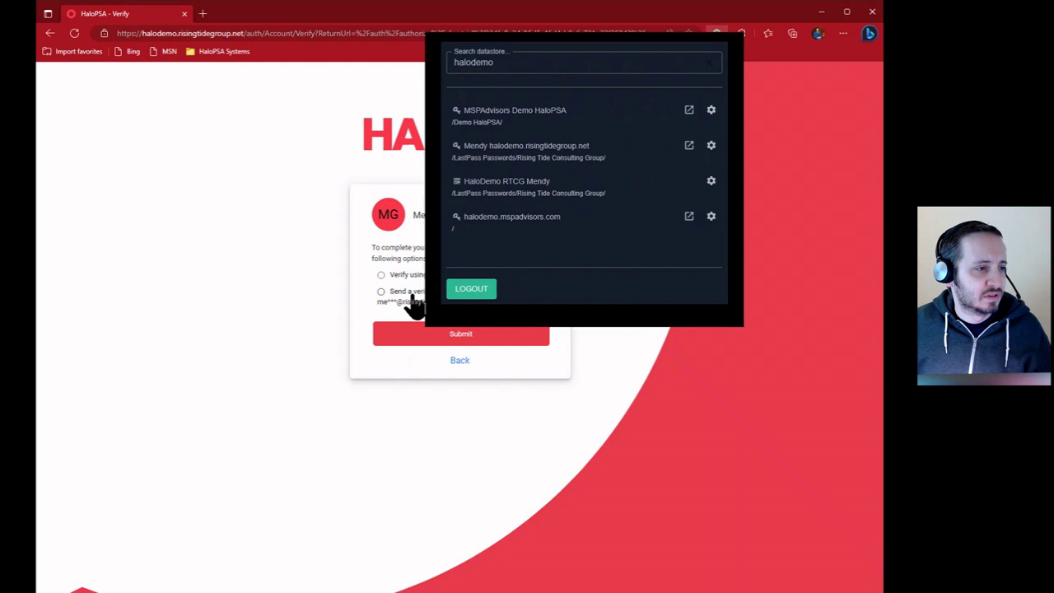
Choose verification by authenticator app, paste the verification code, and submit it to complete the sign-in
{"action": "left_click", "coordinate": [453, 332]}
{"action": "left_click", "coordinate": [449, 301]}
{"action": "key", "text": "ctrl+v"}
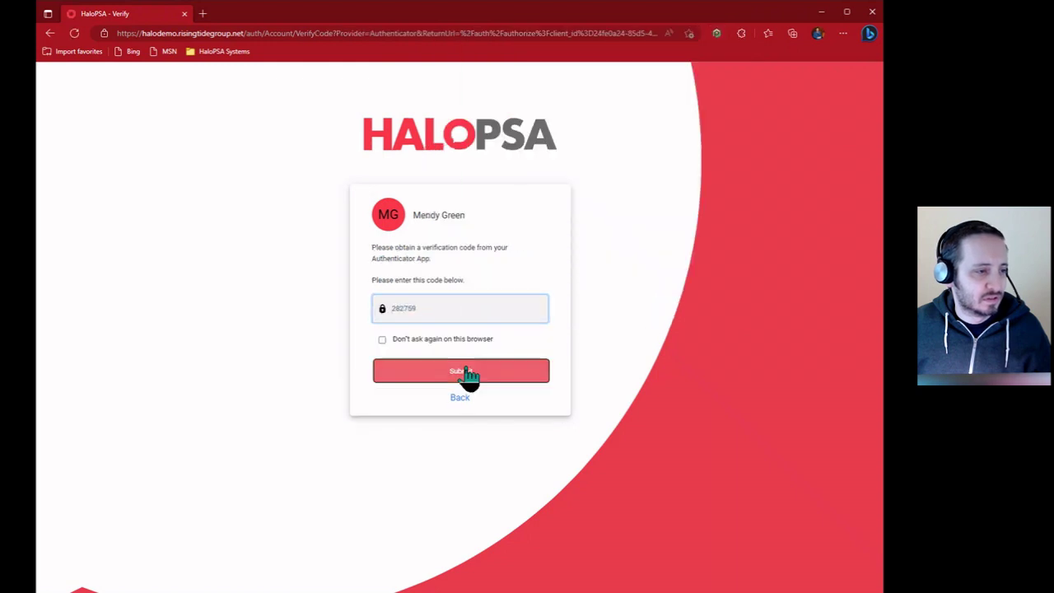
{"action": "left_click", "coordinate": [469, 371]}
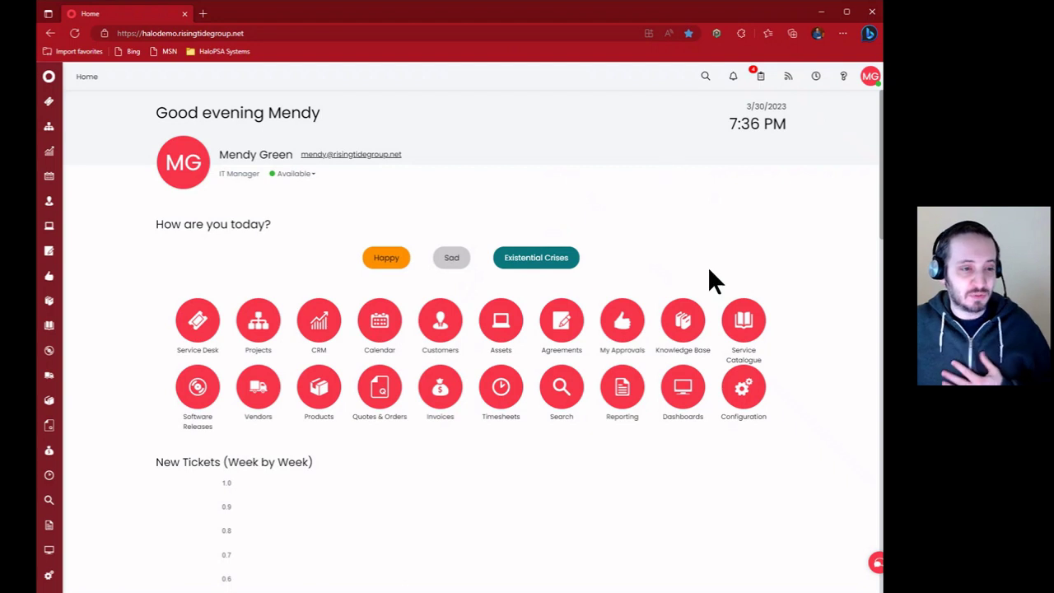
Search the Configuration features for "char" and open the Charge Types settings
{"action": "left_click", "coordinate": [745, 388]}
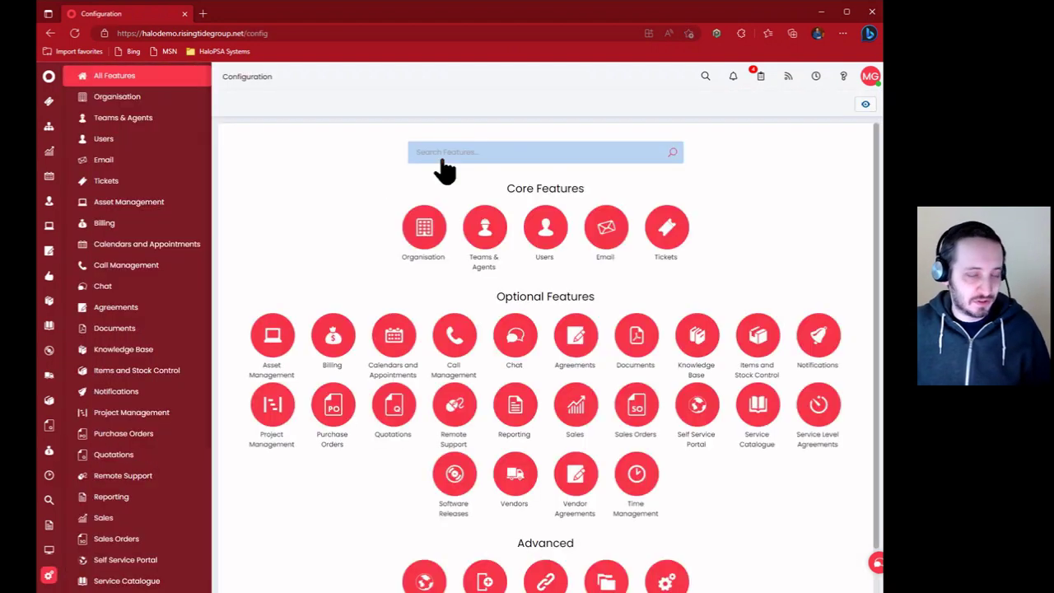
{"action": "left_click", "coordinate": [442, 158]}
{"action": "type", "text": "rate"}
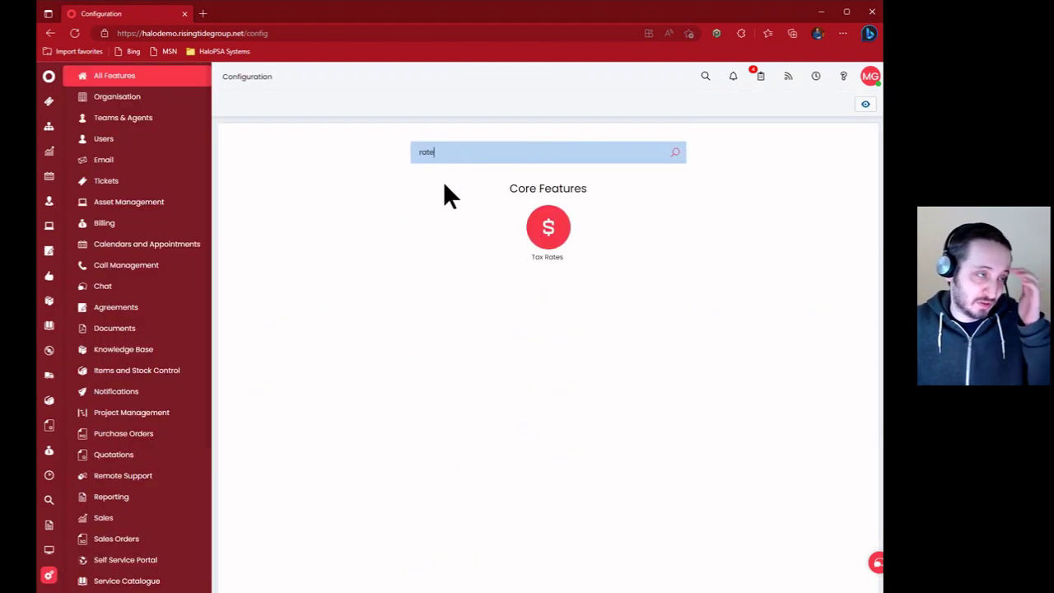
{"action": "double_click", "coordinate": [487, 157]}
{"action": "type", "text": "code"}
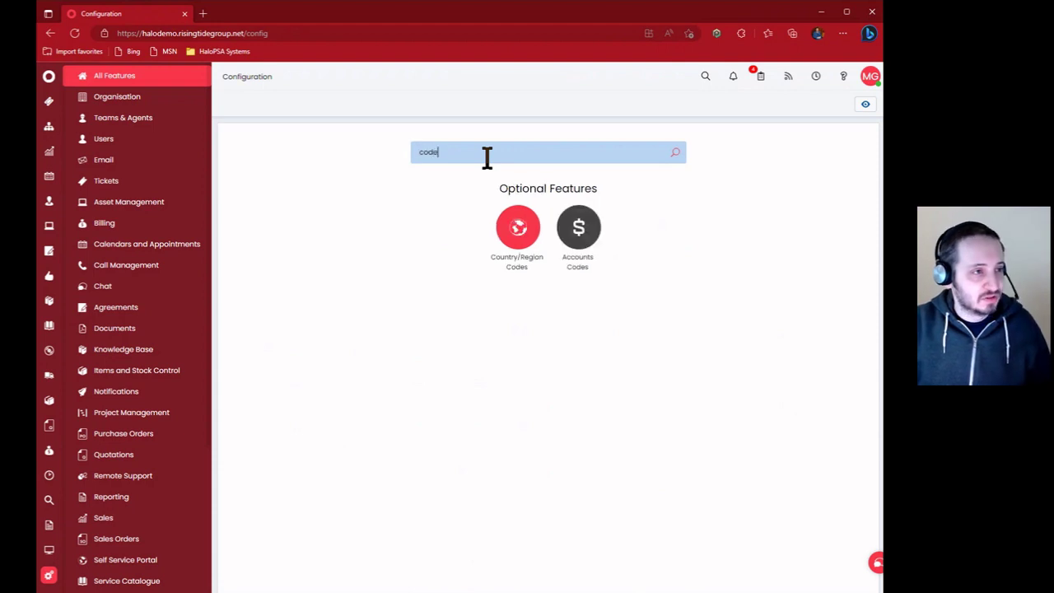
{"action": "double_click", "coordinate": [486, 157]}
{"action": "type", "text": "char"}
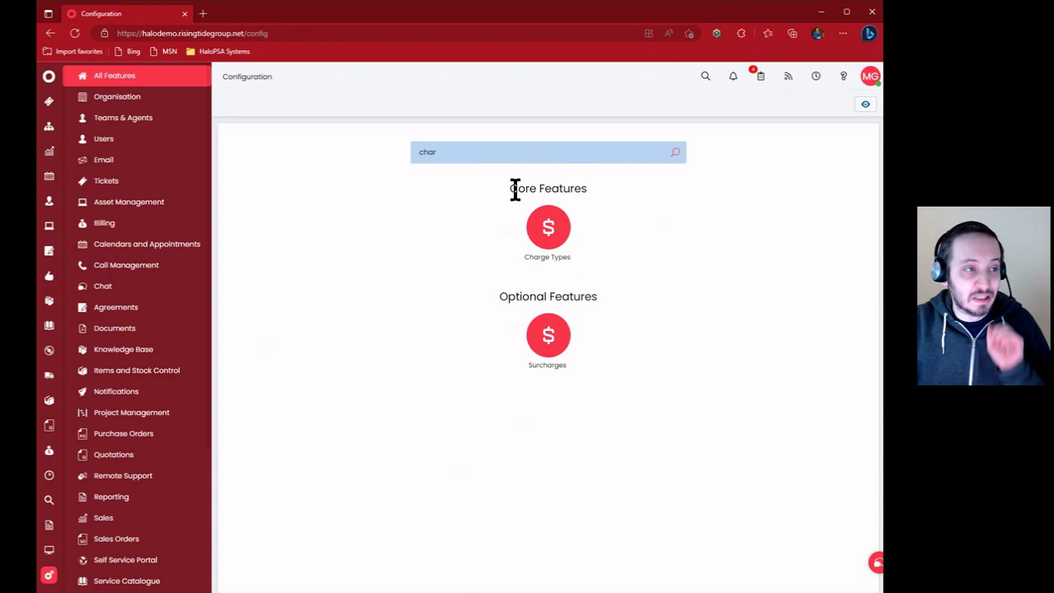
{"action": "left_click", "coordinate": [549, 236]}
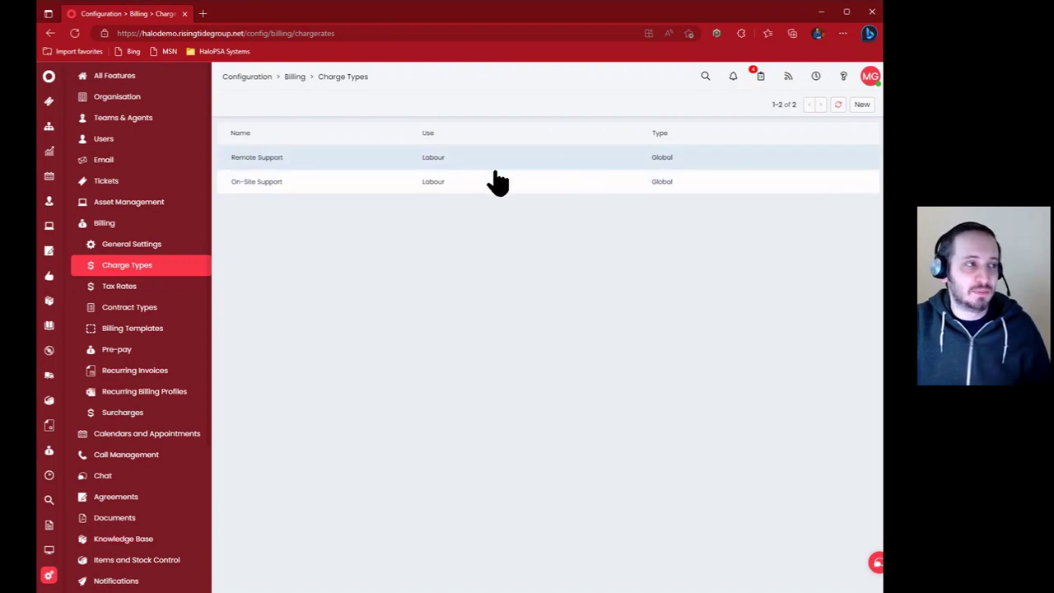
Create and save a charge type named "Project Work", and return to the charge type list
{"action": "left_click", "coordinate": [856, 106]}
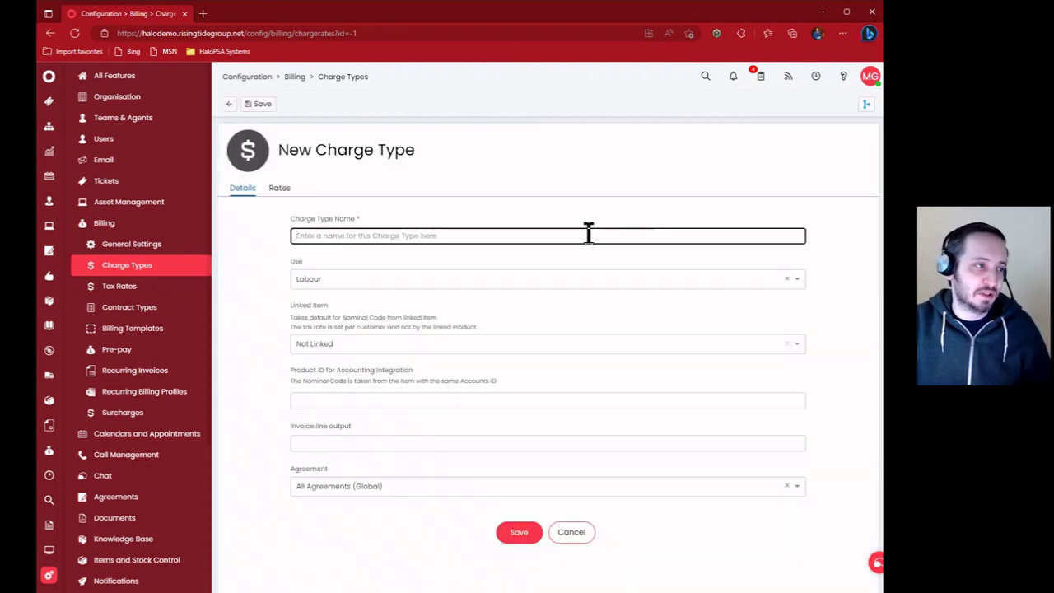
{"action": "type", "text": "Project Work"}
{"action": "key", "text": "Return"}
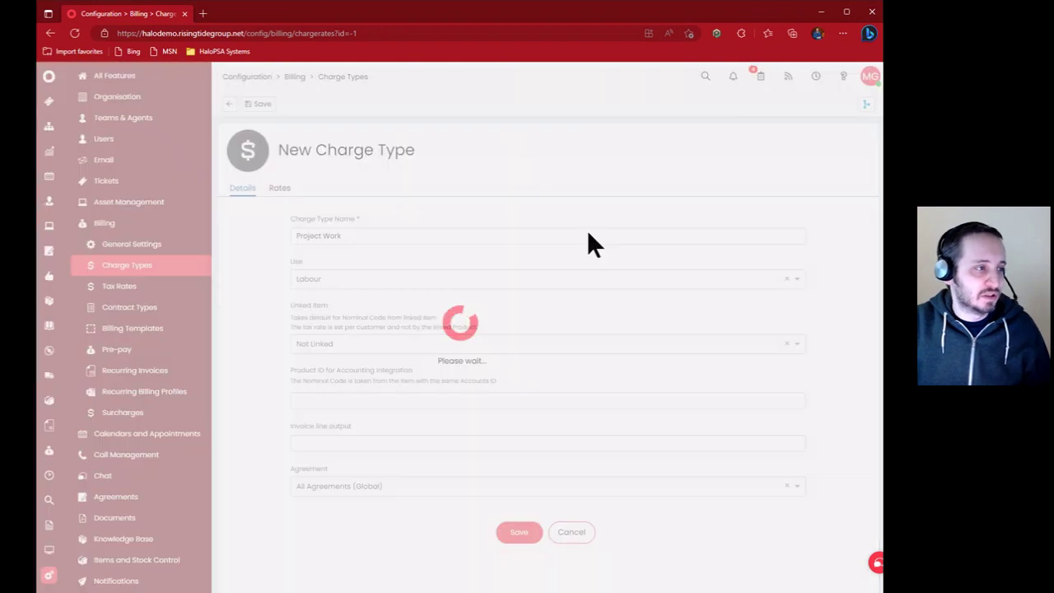
{"action": "left_click", "coordinate": [229, 103]}
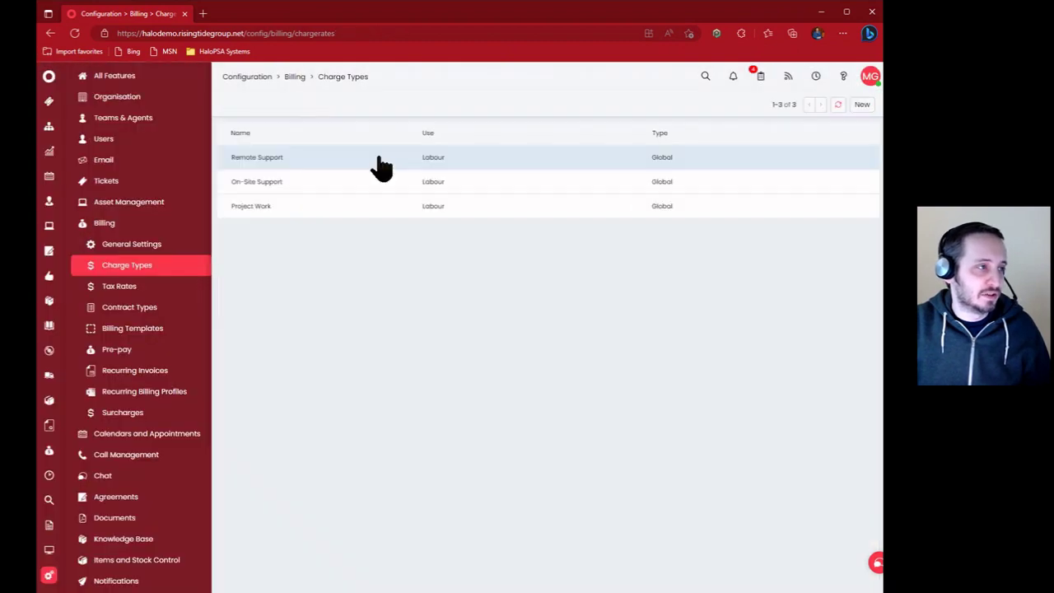
Add a charge type named "Professional Services", save it, and go back to the list of charge types
{"action": "left_click", "coordinate": [862, 106]}
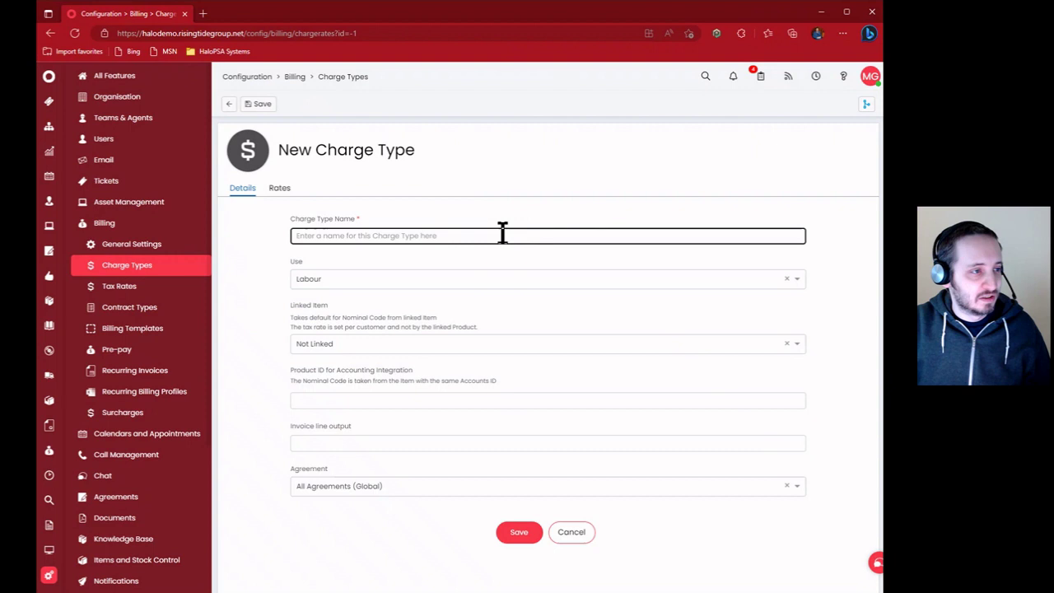
{"action": "type", "text": "Professional Services"}
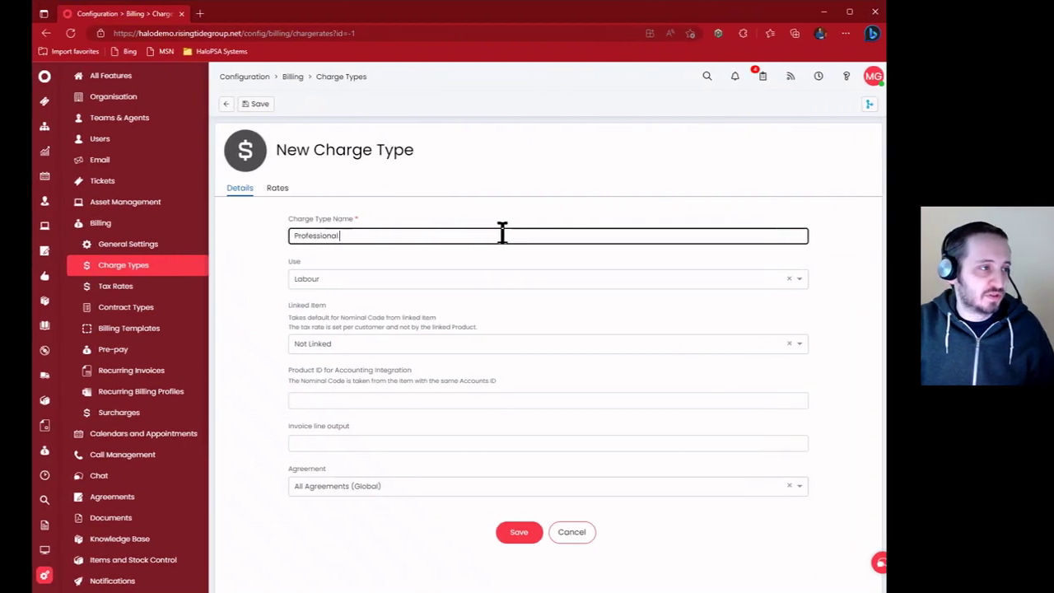
{"action": "key", "text": "Return"}
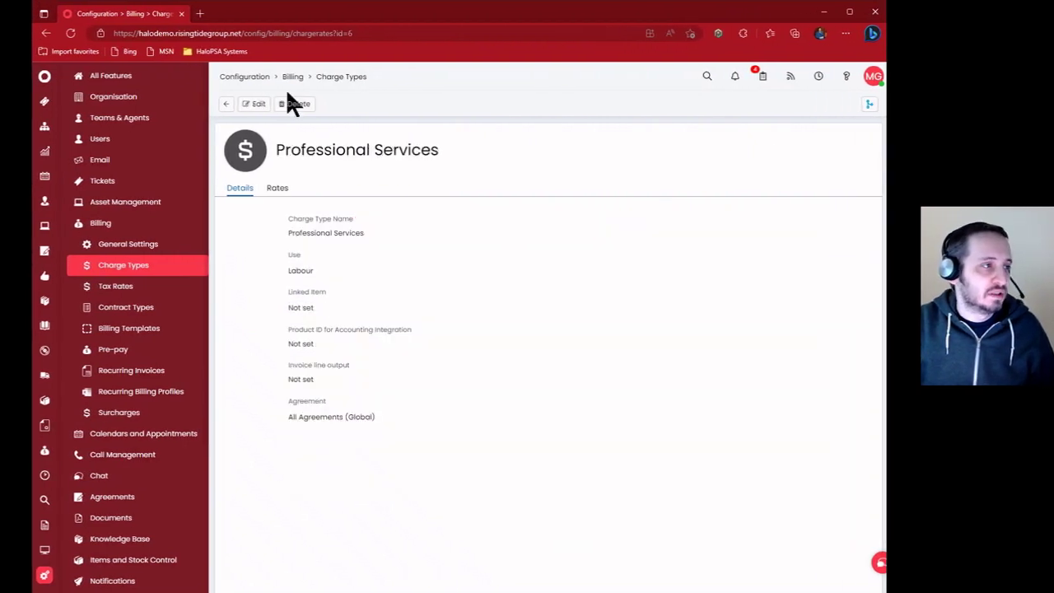
{"action": "left_click", "coordinate": [225, 105]}
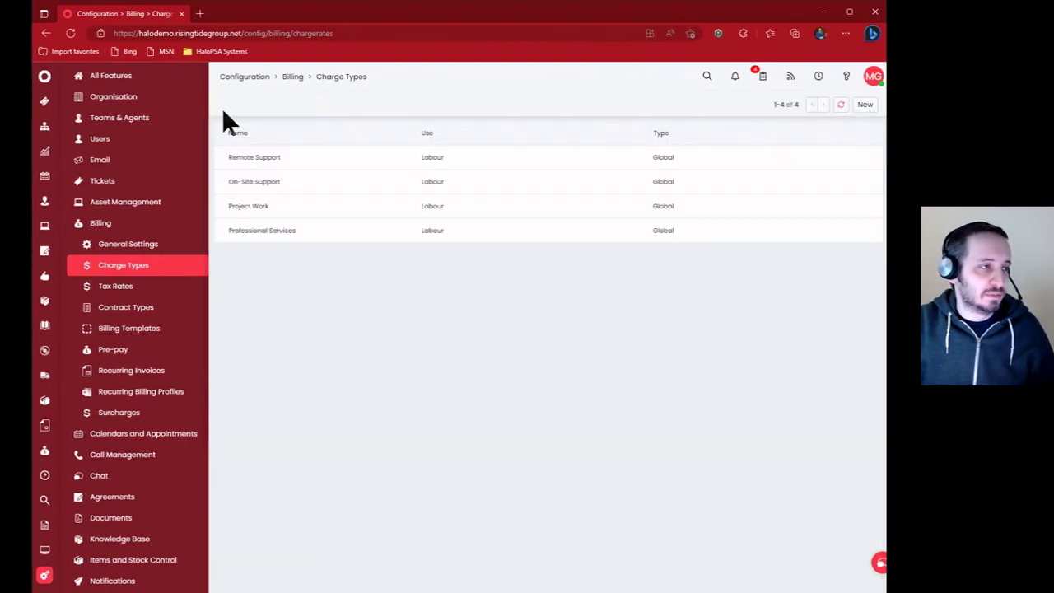
Add and save a "NOC Work" charge type, and return to the Charge Types overview
{"action": "left_click", "coordinate": [865, 104]}
{"action": "type", "text": "NOC Work"}
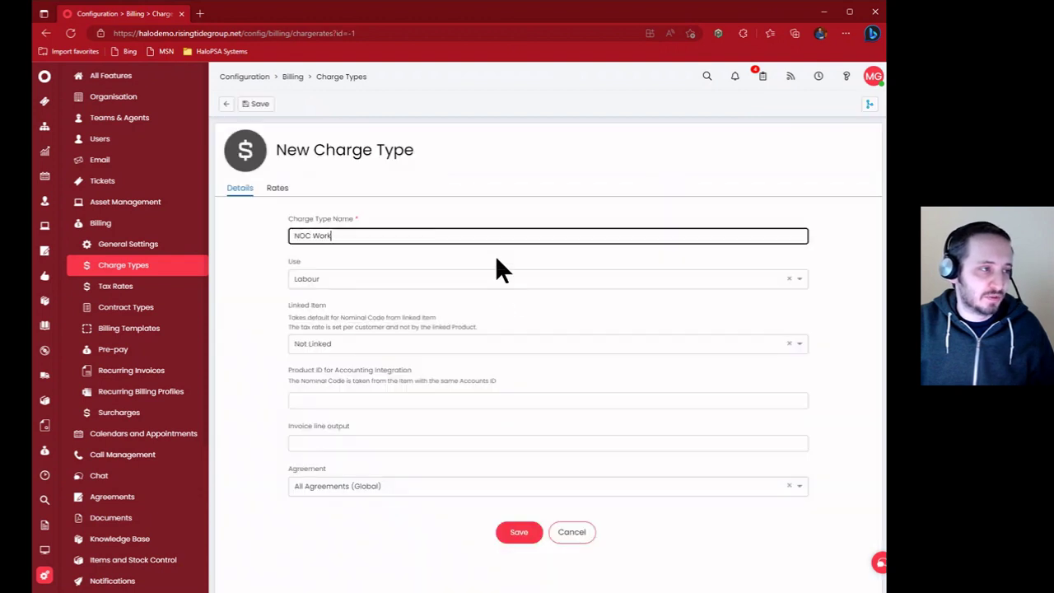
{"action": "key", "text": "Return"}
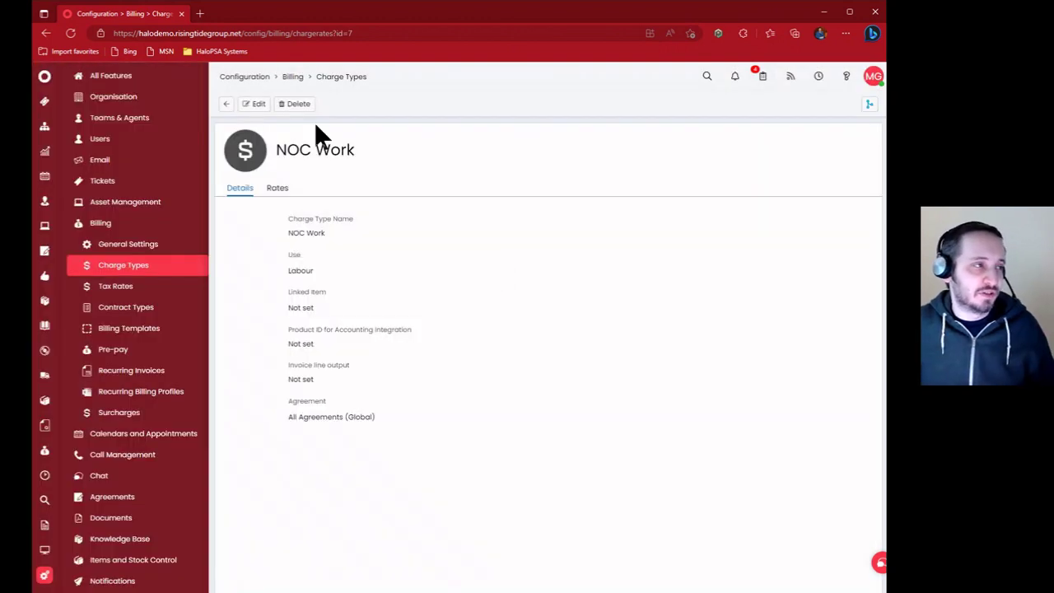
{"action": "left_click", "coordinate": [331, 79]}
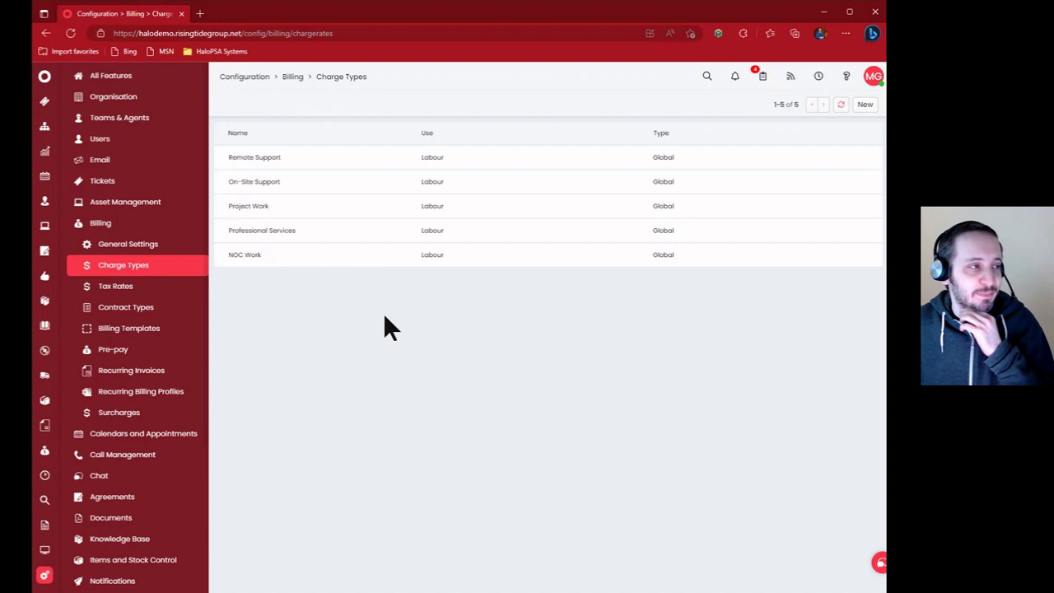
Examine the Remote Support charge type's use, linked item, accounting product ID, invoice line output and agreement
{"action": "left_click", "coordinate": [331, 157]}
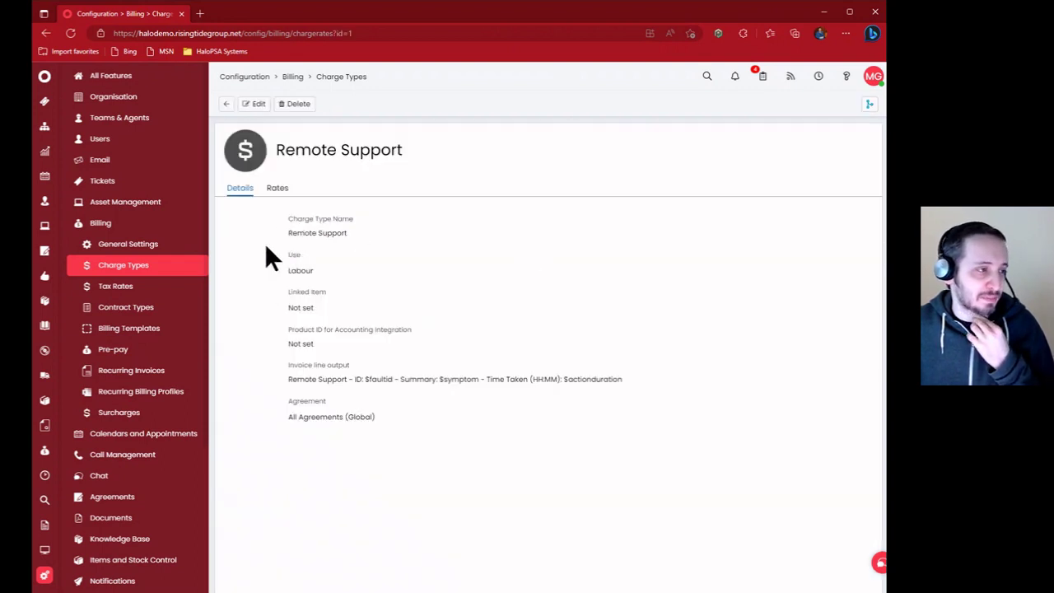
{"action": "left_click_drag", "start_coordinate": [264, 251], "coordinate": [340, 268]}
{"action": "left_click", "coordinate": [353, 299]}
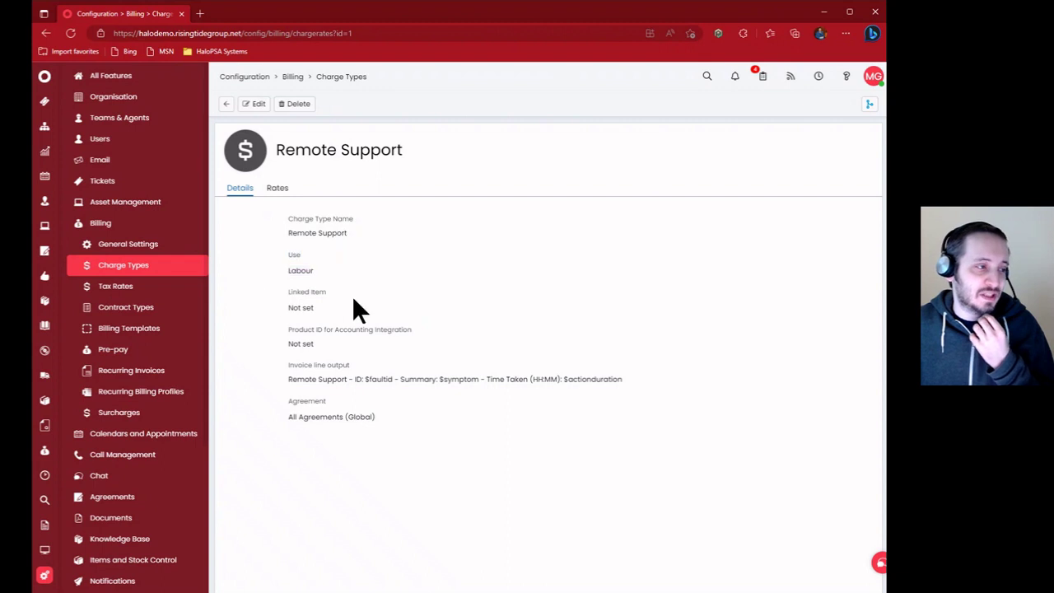
{"action": "triple_click", "coordinate": [353, 299]}
{"action": "left_click_drag", "start_coordinate": [276, 289], "coordinate": [378, 308]}
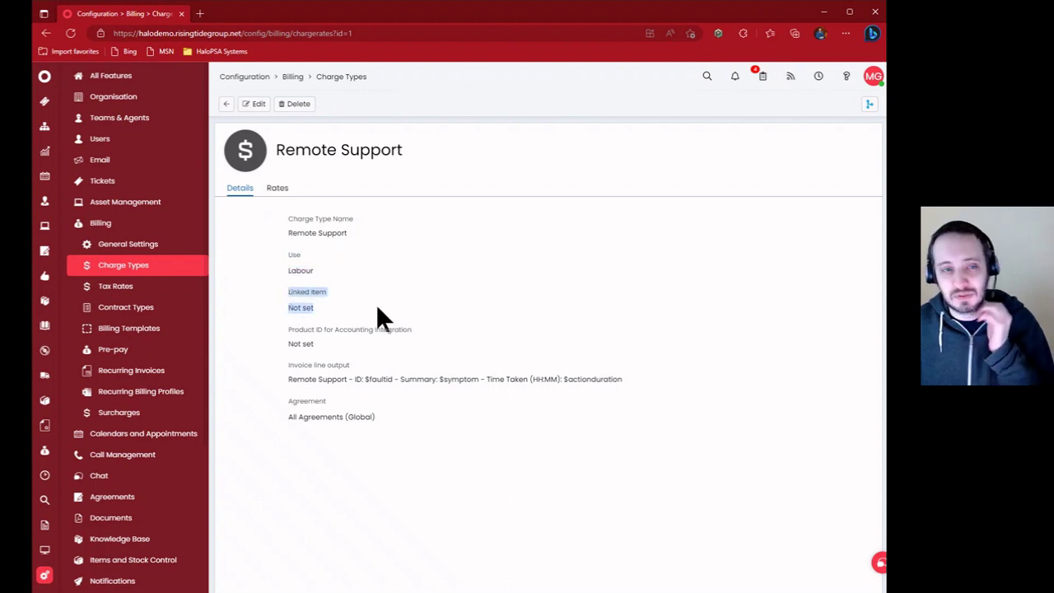
{"action": "left_click_drag", "start_coordinate": [279, 329], "coordinate": [465, 363]}
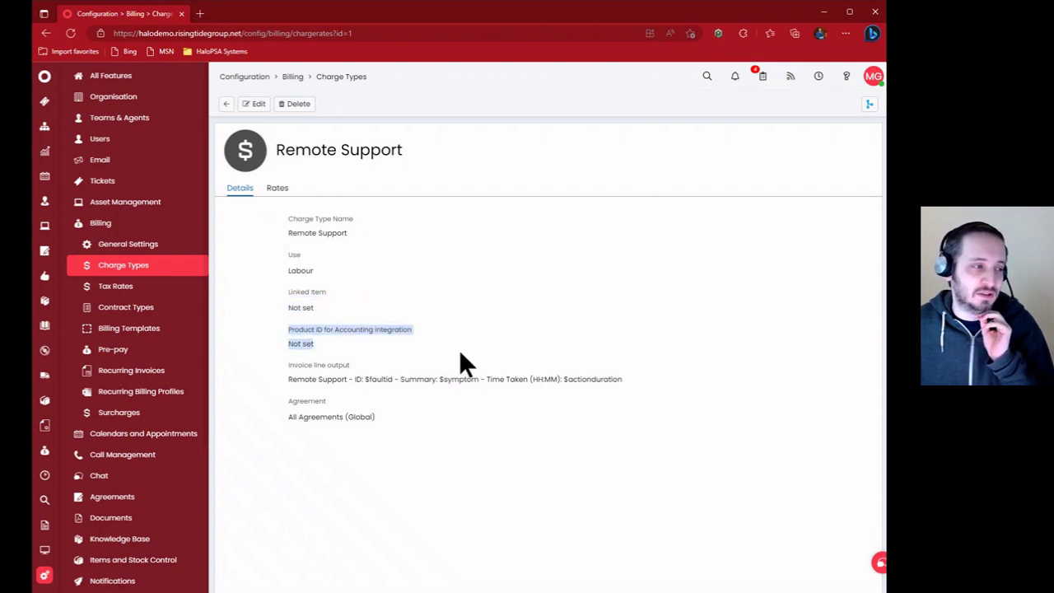
{"action": "left_click_drag", "start_coordinate": [294, 357], "coordinate": [589, 391]}
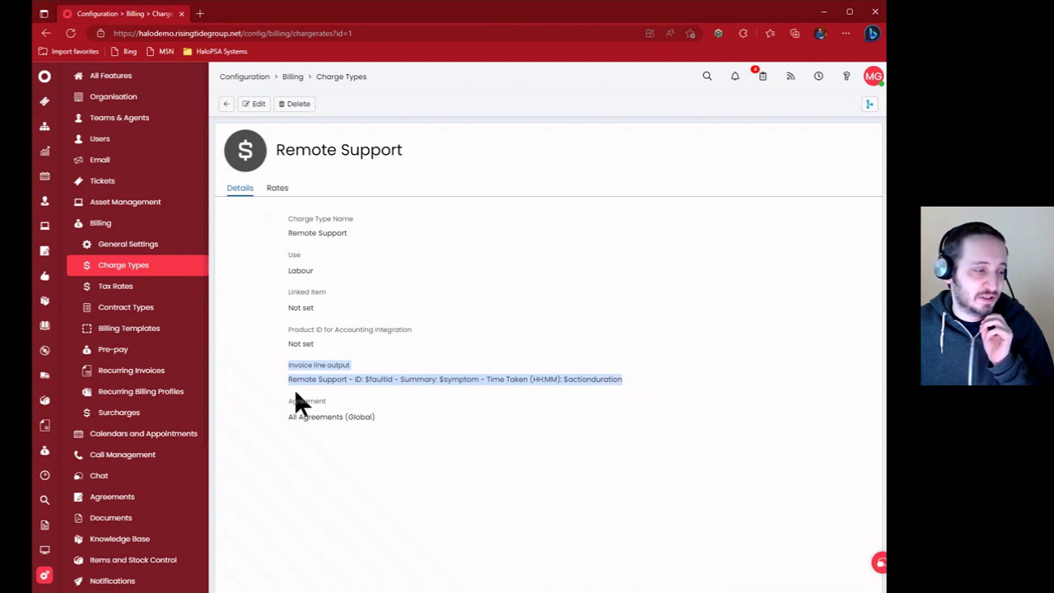
{"action": "left_click_drag", "start_coordinate": [294, 393], "coordinate": [395, 416]}
Open the Remote Support charge type for editing and choose All Agreements (Global) as its agreement
{"action": "left_click", "coordinate": [255, 104]}
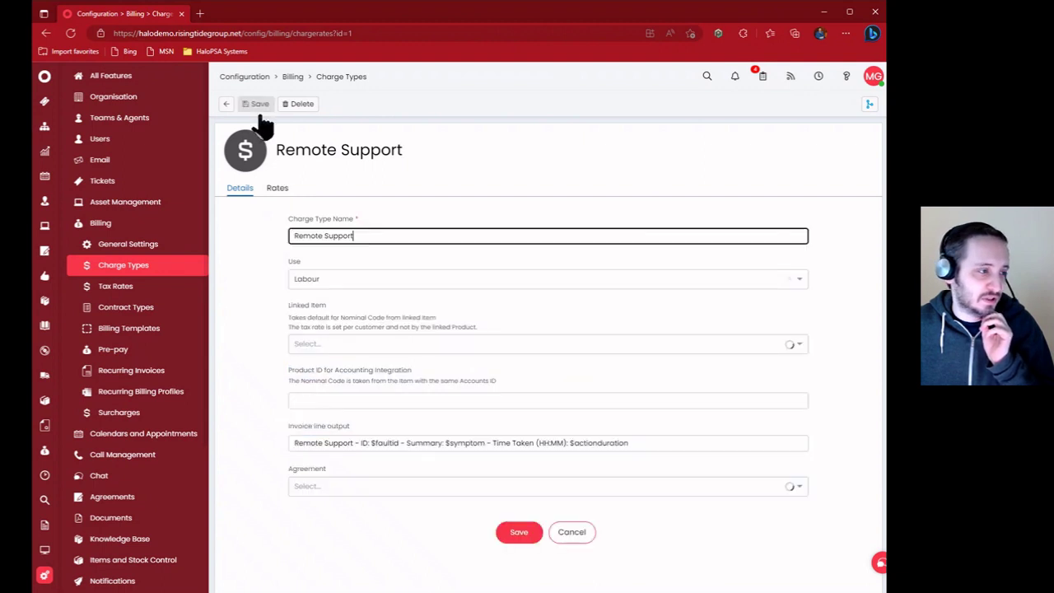
{"action": "left_click", "coordinate": [347, 485]}
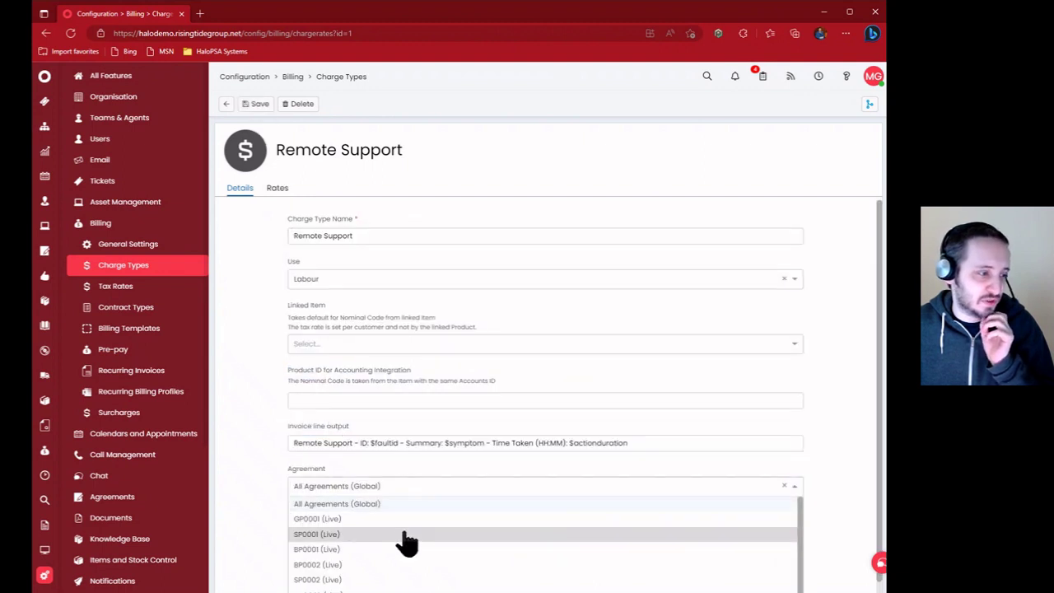
{"action": "left_click", "coordinate": [405, 482]}
{"action": "left_click", "coordinate": [394, 484]}
{"action": "left_click", "coordinate": [394, 503]}
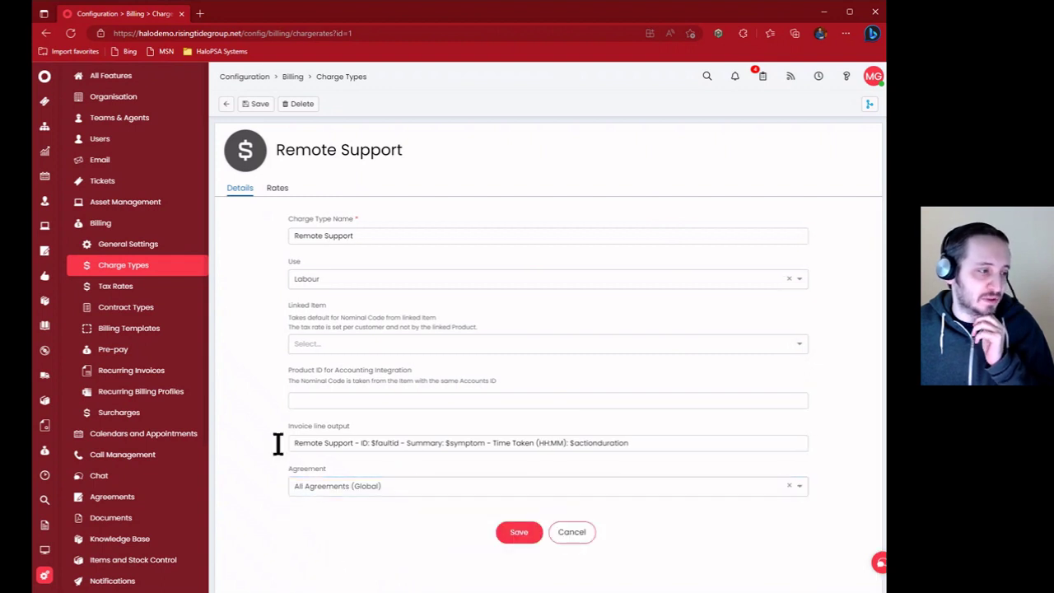
Browse the linked item choices for the Remote Support charge type and search them for "labor"
{"action": "left_click", "coordinate": [353, 343]}
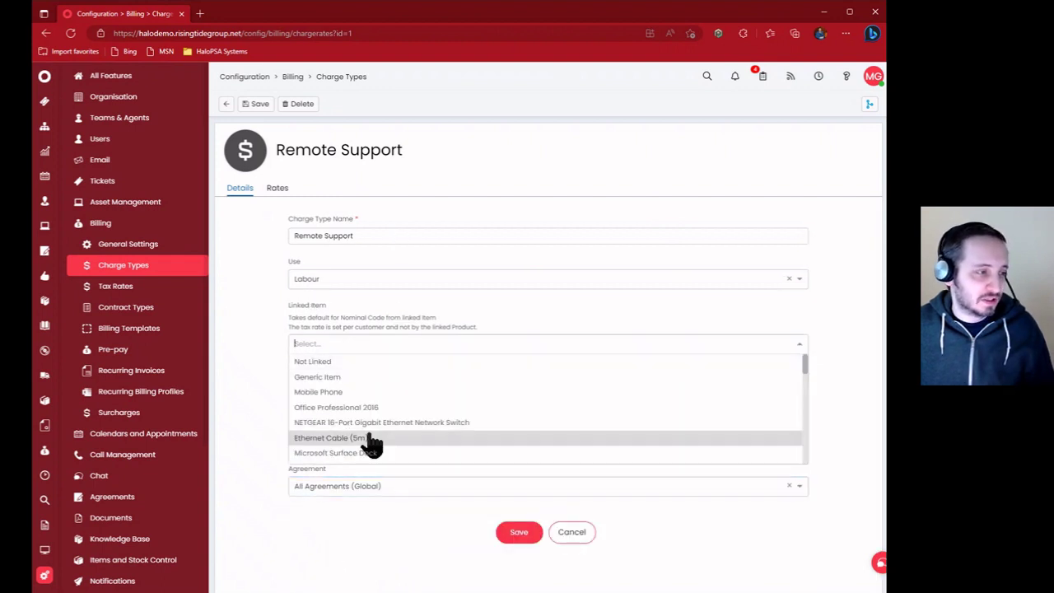
{"action": "scroll", "coordinate": [407, 395], "scroll_direction": "down", "scroll_amount": 3}
{"action": "scroll", "coordinate": [410, 396], "scroll_direction": "up", "scroll_amount": 3}
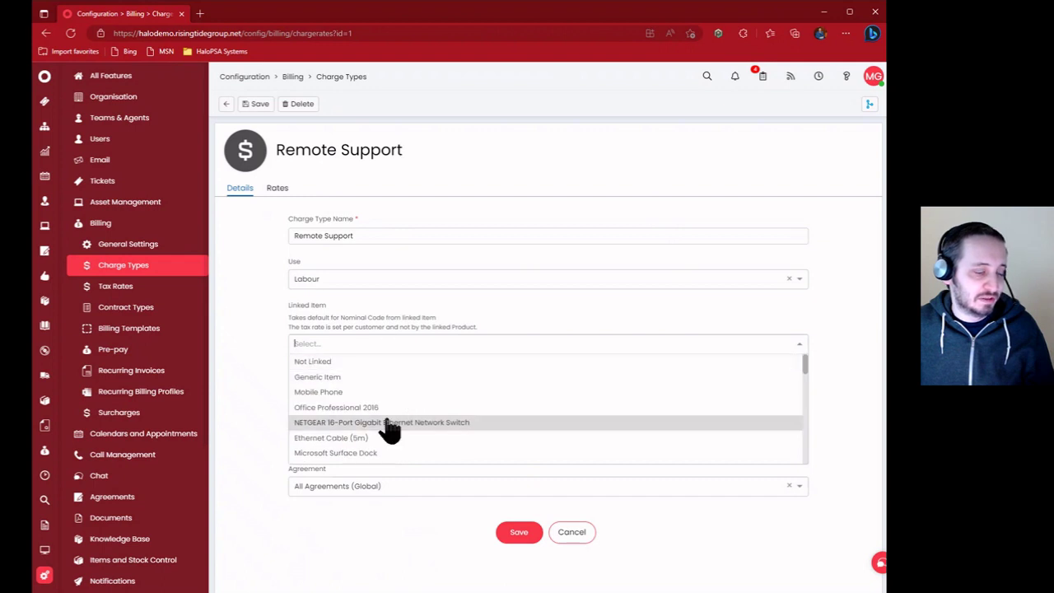
{"action": "scroll", "coordinate": [393, 426], "scroll_direction": "down", "scroll_amount": 3}
{"action": "scroll", "coordinate": [393, 421], "scroll_direction": "up", "scroll_amount": 2}
{"action": "type", "text": "labor"}
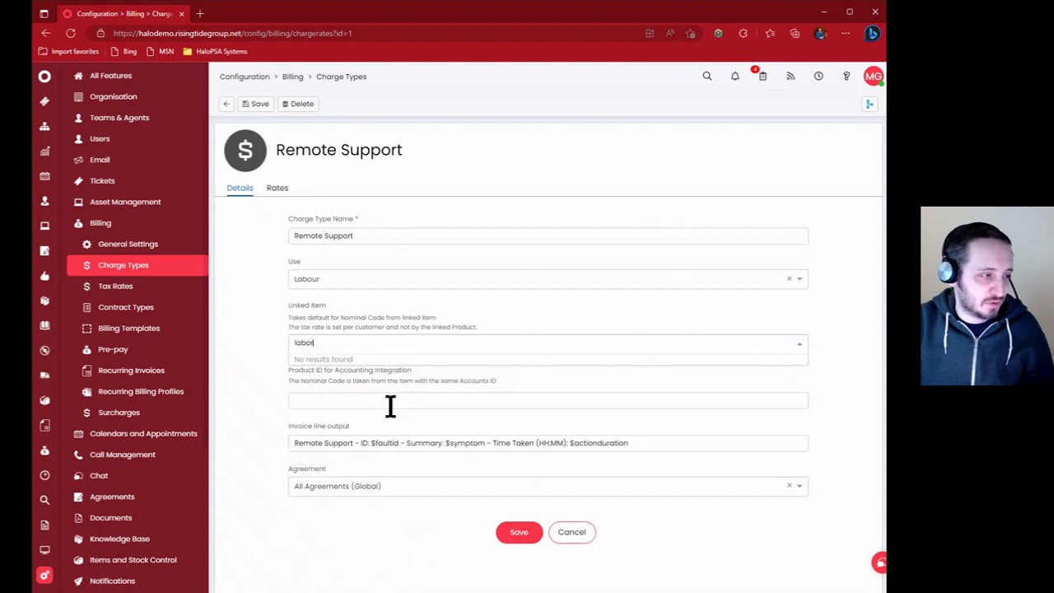
{"action": "key", "text": "BackSpace"}
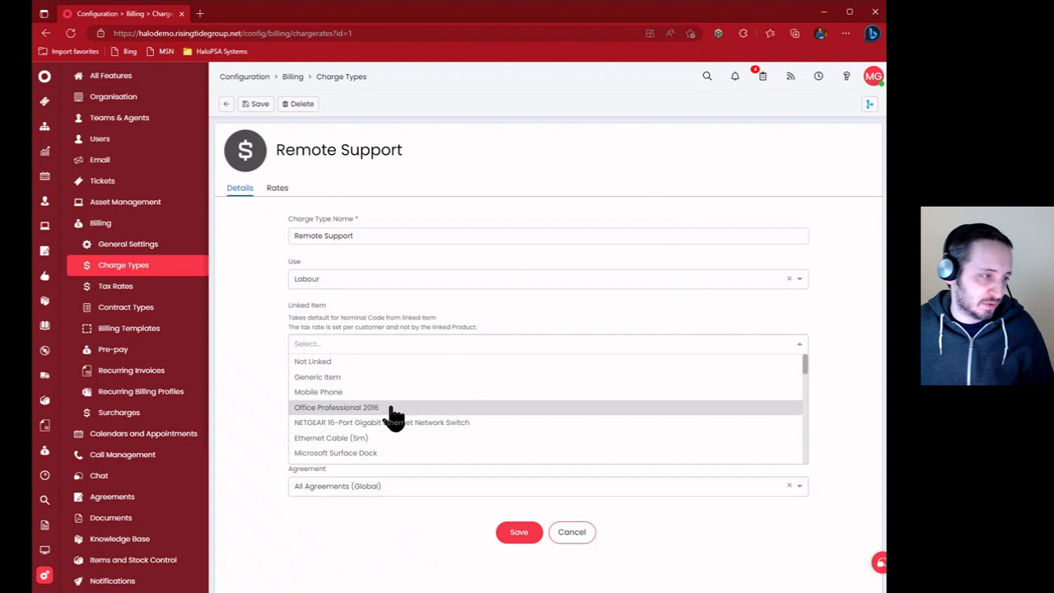
Try Mobile Phone as the linked item, and set the linked item to Not Linked instead
{"action": "left_click", "coordinate": [416, 393]}
{"action": "left_click", "coordinate": [417, 386]}
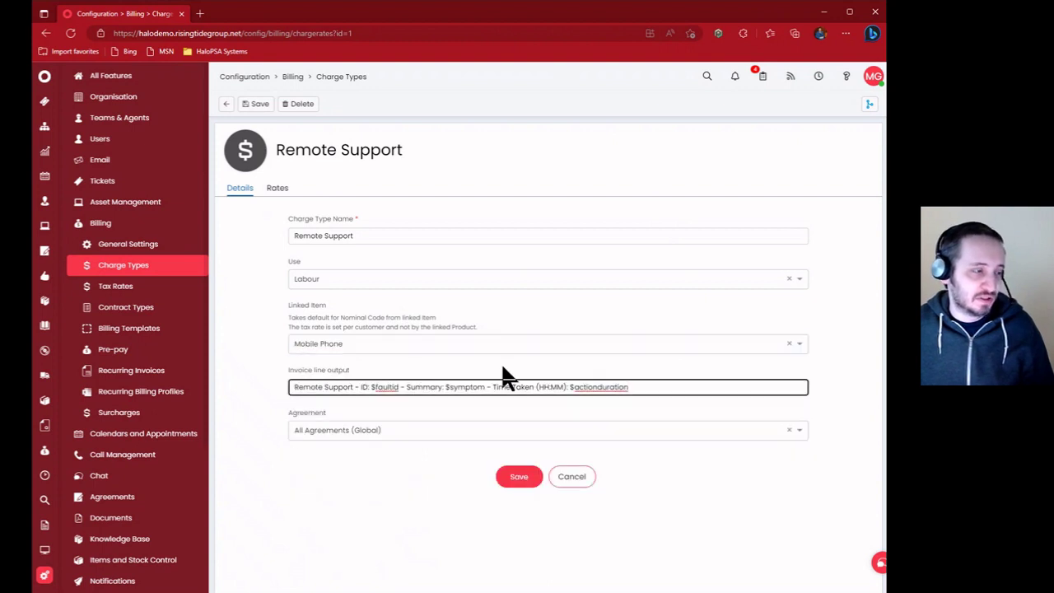
{"action": "left_click", "coordinate": [363, 347]}
{"action": "scroll", "coordinate": [370, 397], "scroll_direction": "up", "scroll_amount": 2}
{"action": "left_click", "coordinate": [383, 363]}
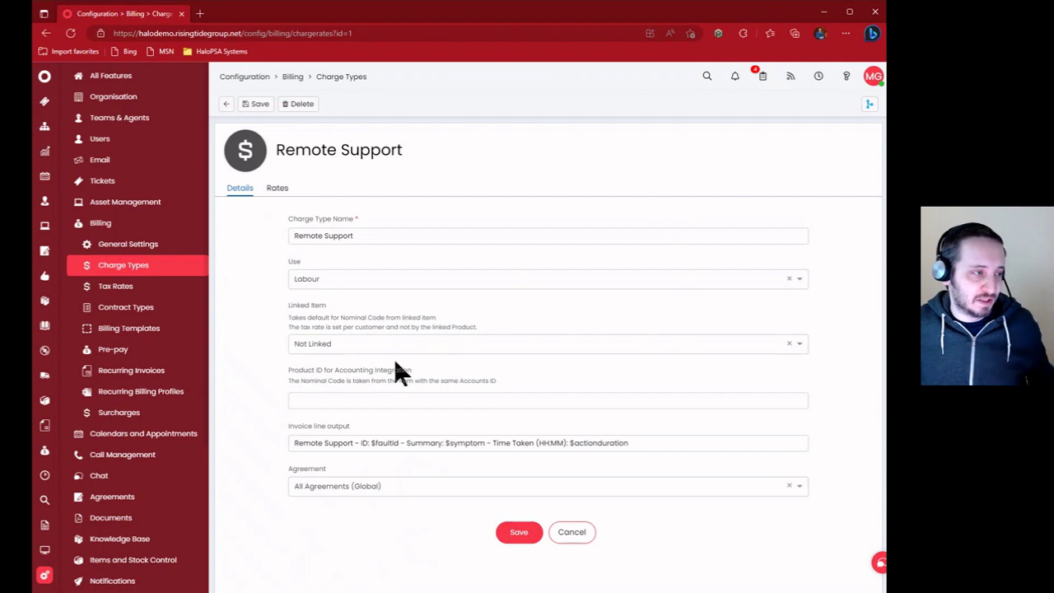
Try Travel as the use of the Remote Support charge type and restore Labour
{"action": "left_click", "coordinate": [409, 285]}
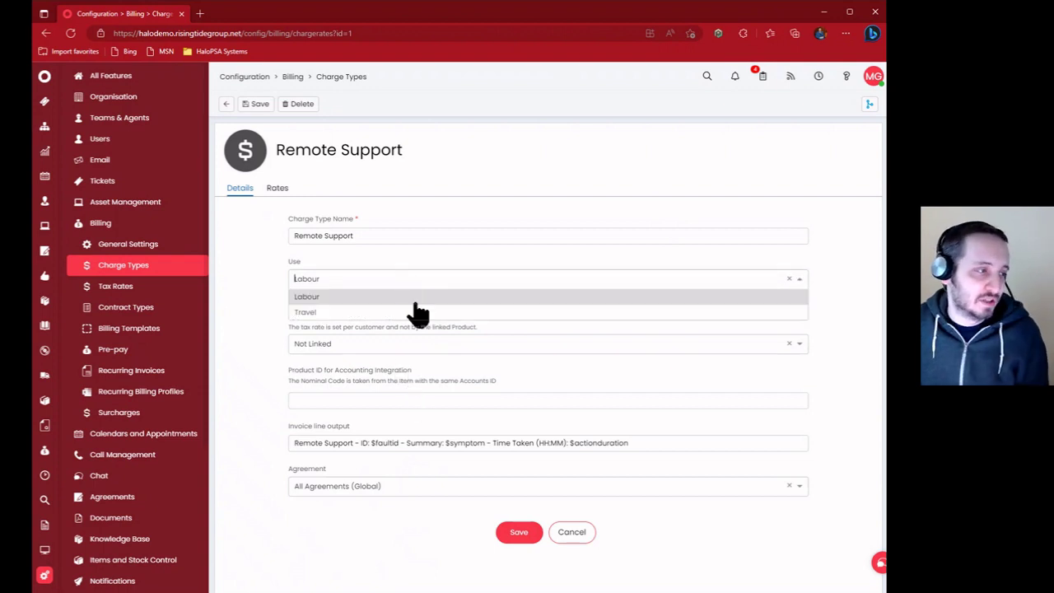
{"action": "left_click", "coordinate": [414, 313]}
{"action": "left_click", "coordinate": [409, 281]}
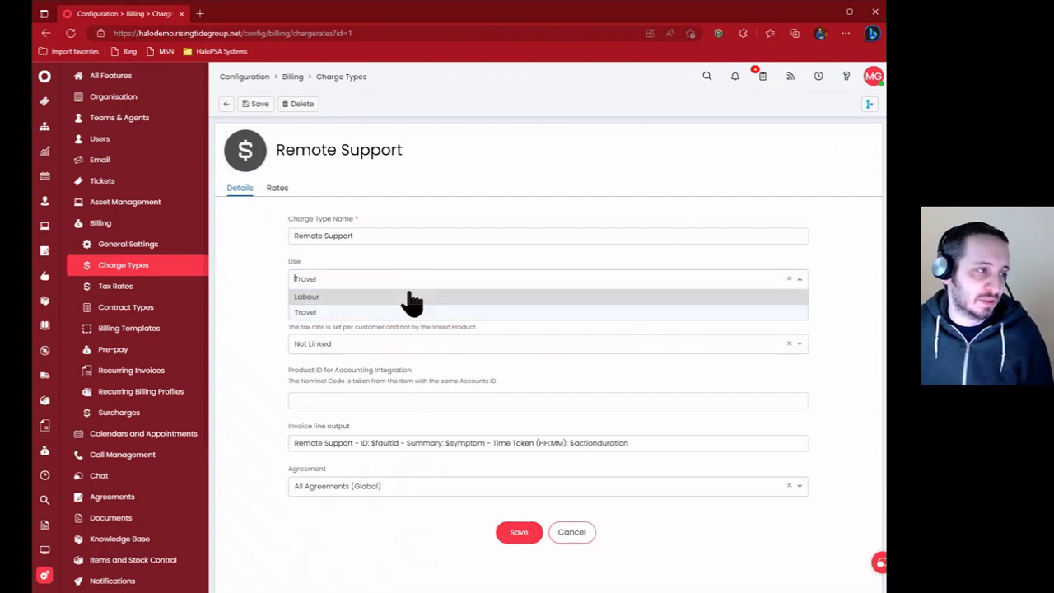
{"action": "left_click", "coordinate": [404, 298]}
Open the existing rate entry of the Remote Support charge type and set its rate to 350
{"action": "left_click", "coordinate": [279, 191]}
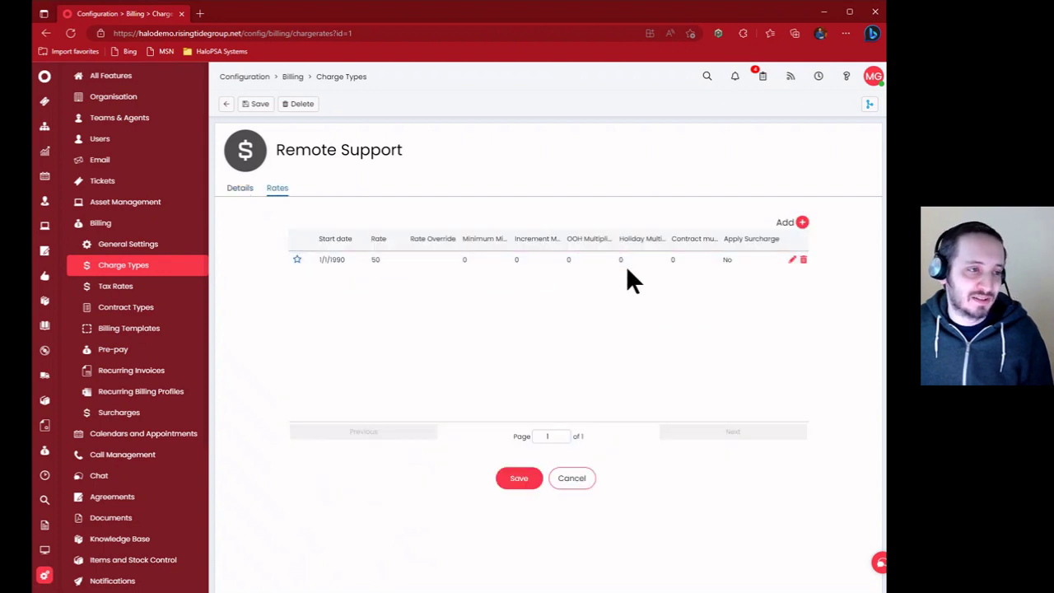
{"action": "left_click", "coordinate": [791, 260]}
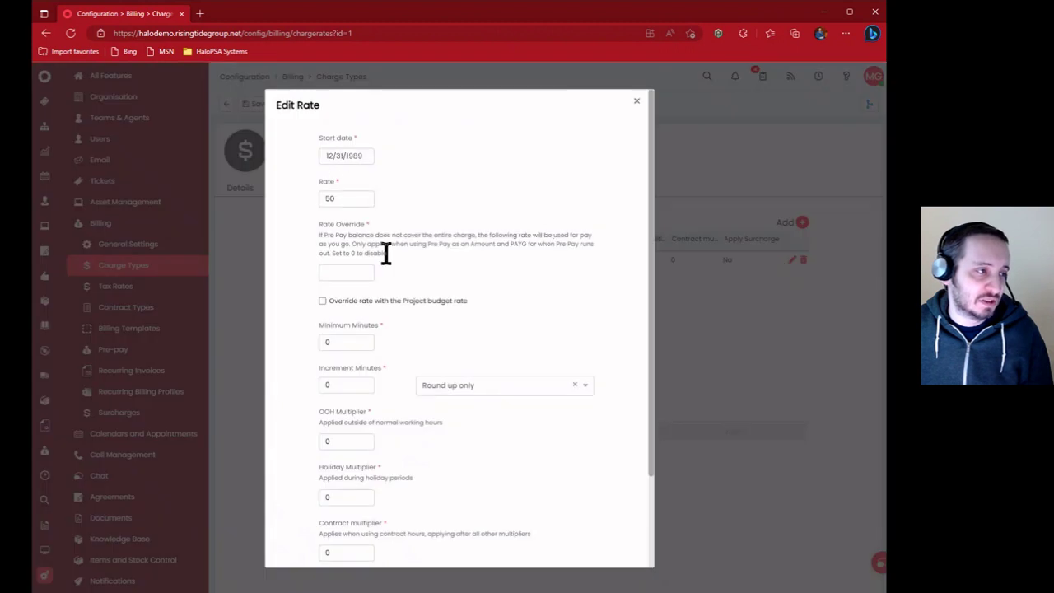
{"action": "scroll", "coordinate": [414, 330], "scroll_direction": "down", "scroll_amount": 2}
{"action": "scroll", "coordinate": [410, 321], "scroll_direction": "up", "scroll_amount": 2}
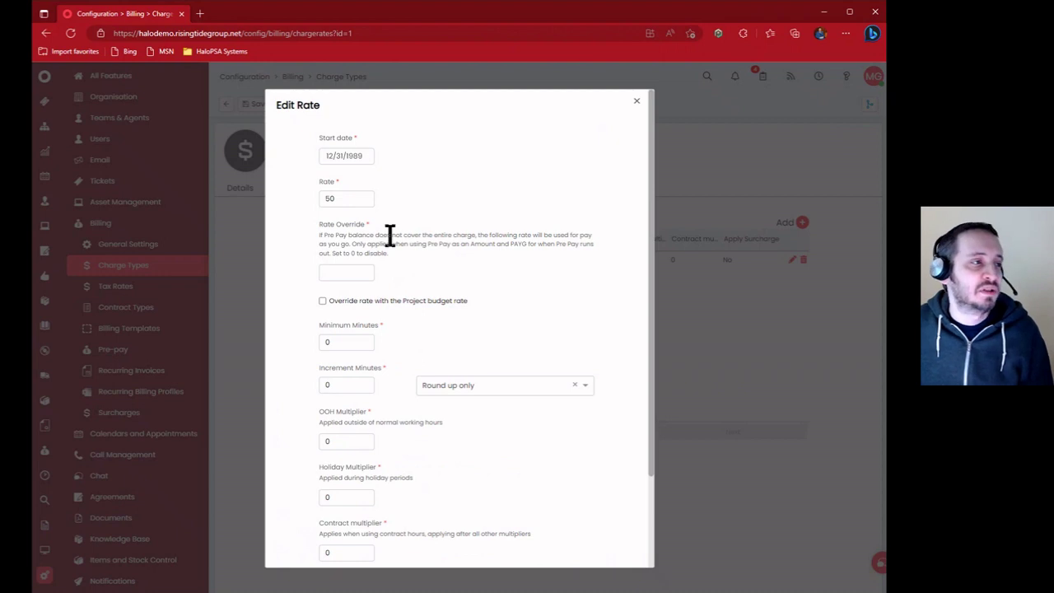
{"action": "left_click_drag", "start_coordinate": [316, 138], "coordinate": [390, 138]}
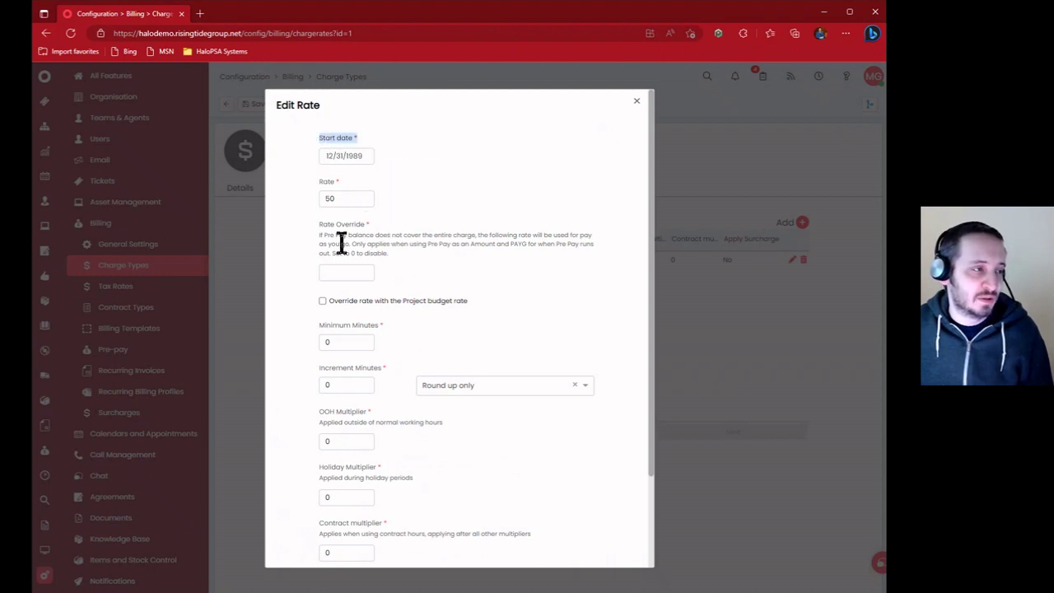
{"action": "left_click_drag", "start_coordinate": [315, 235], "coordinate": [393, 245]}
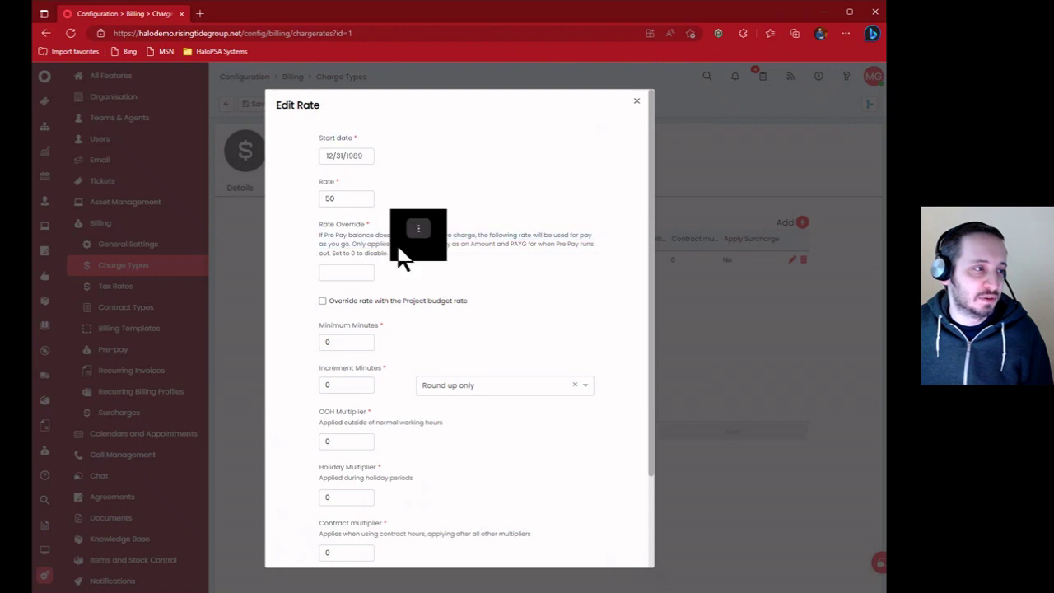
{"action": "triple_click", "coordinate": [401, 252]}
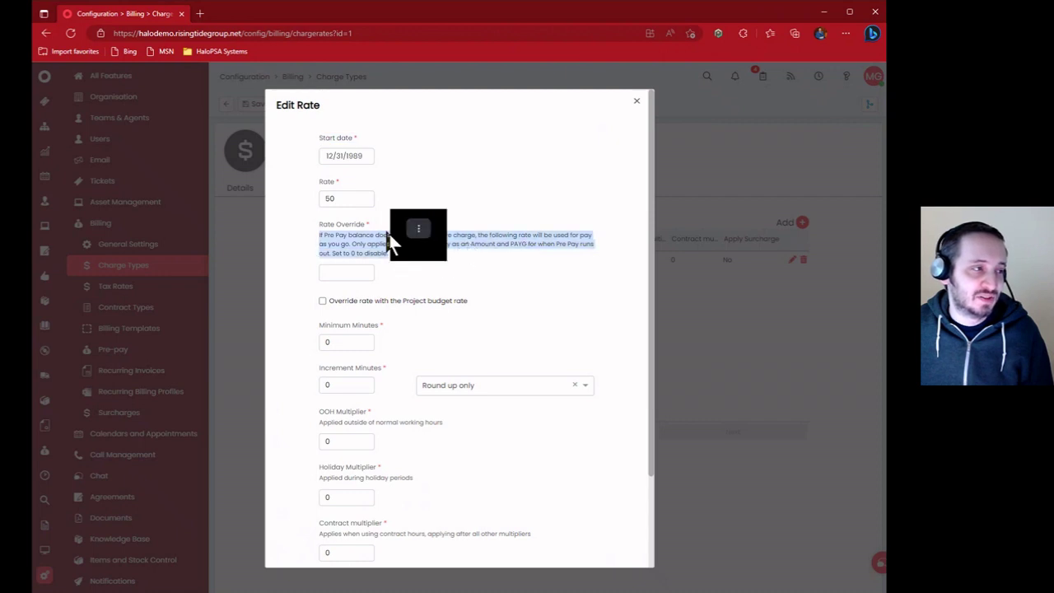
{"action": "left_click", "coordinate": [426, 191]}
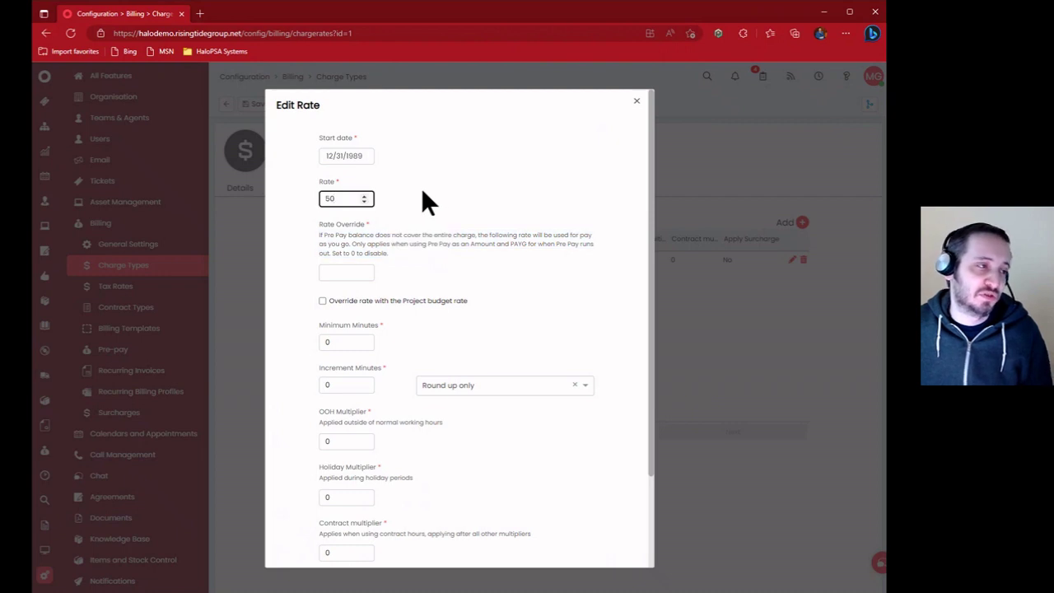
{"action": "double_click", "coordinate": [343, 199]}
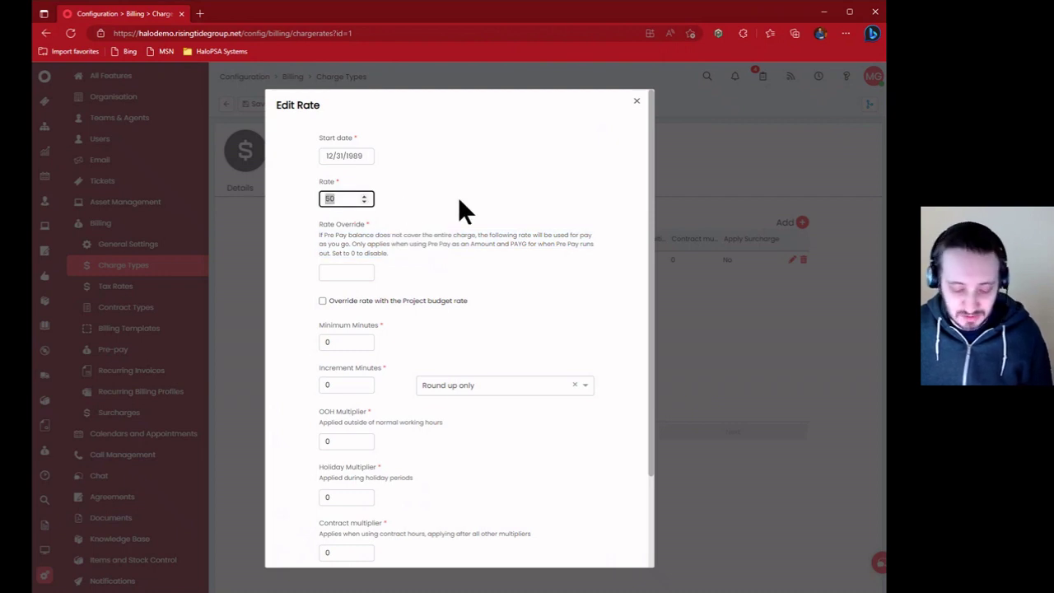
{"action": "type", "text": "350"}
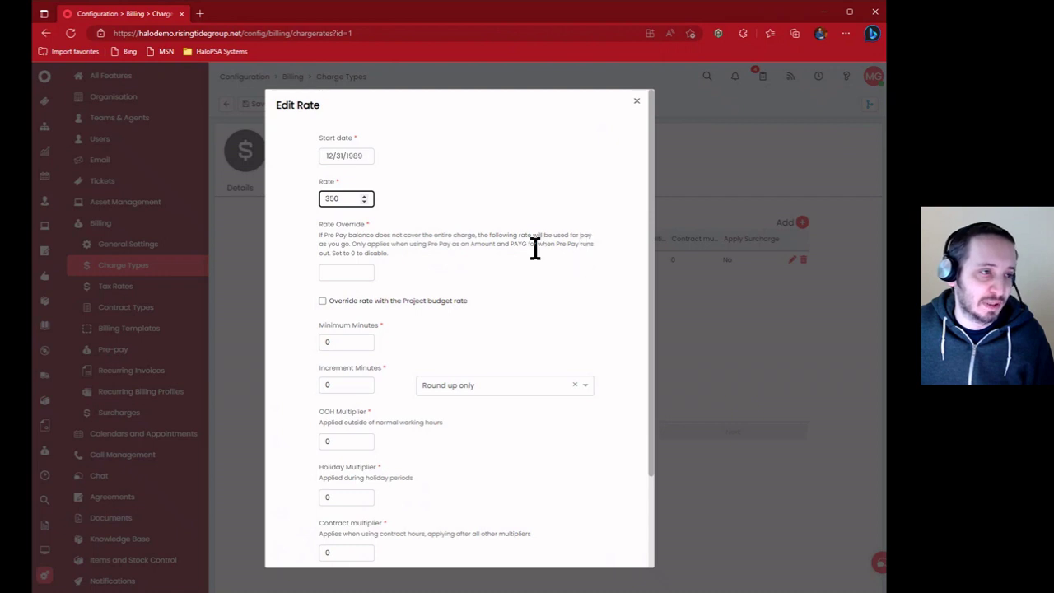
Set the rate override to 280 for charges that the pre-pay balance does not fully cover
{"action": "left_click_drag", "start_coordinate": [328, 255], "coordinate": [351, 273]}
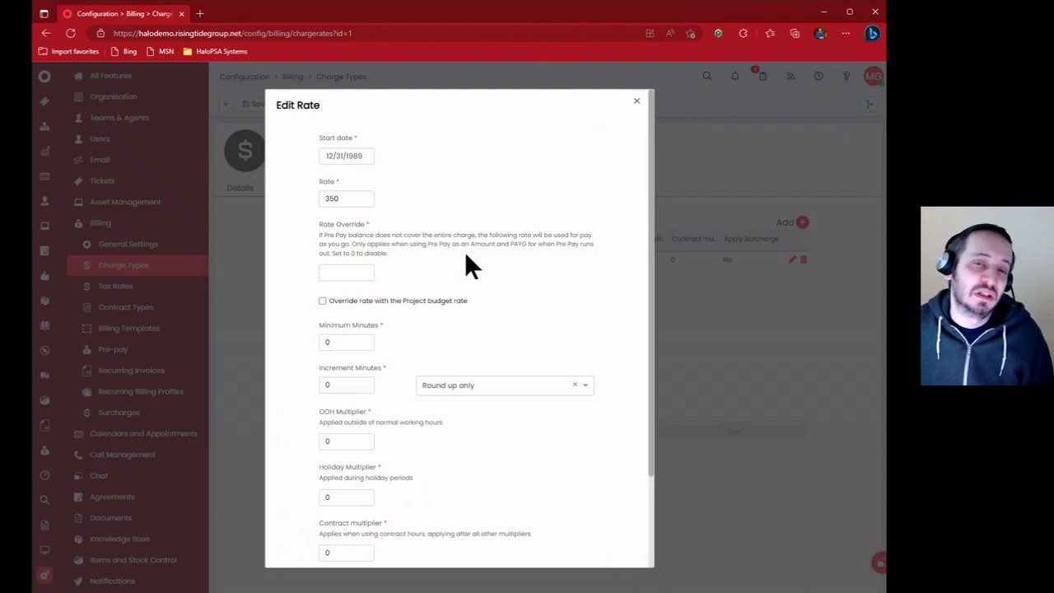
{"action": "left_click", "coordinate": [349, 271]}
{"action": "type", "text": "28"}
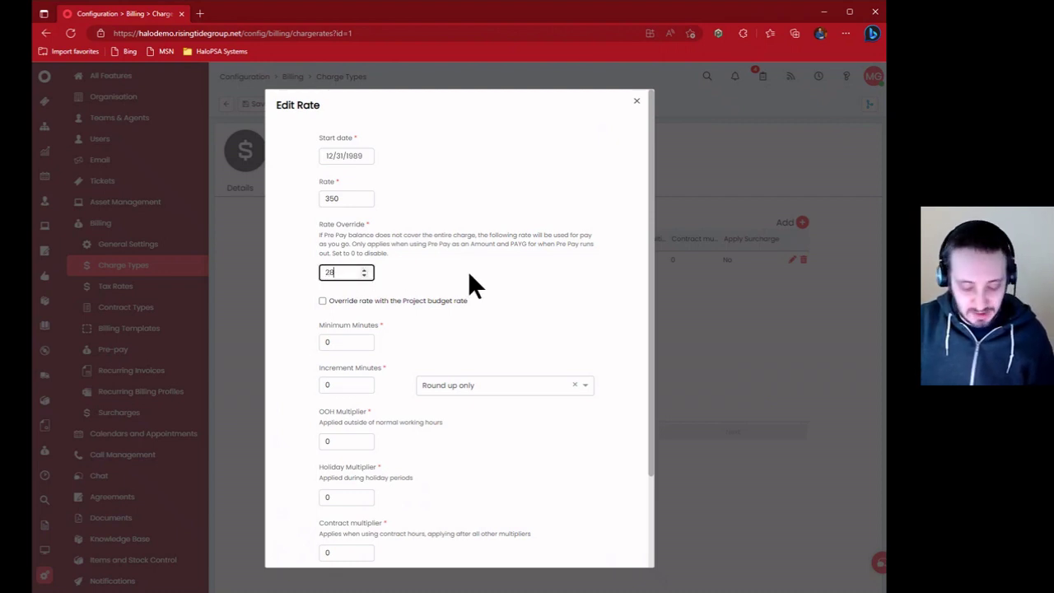
{"action": "type", "text": "0"}
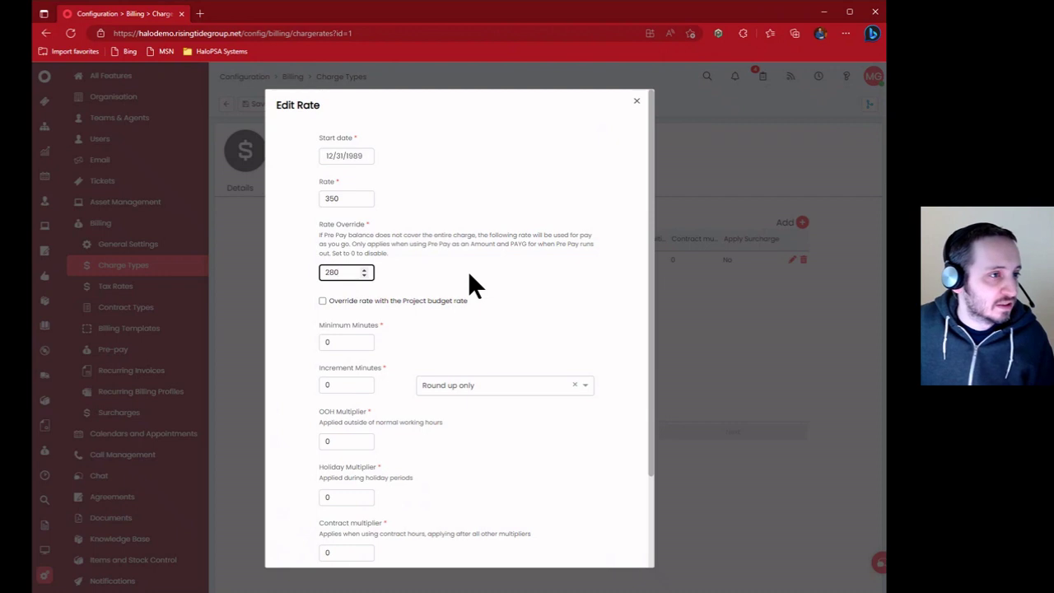
{"action": "left_click", "coordinate": [325, 239]}
{"action": "left_click_drag", "start_coordinate": [326, 239], "coordinate": [550, 247]}
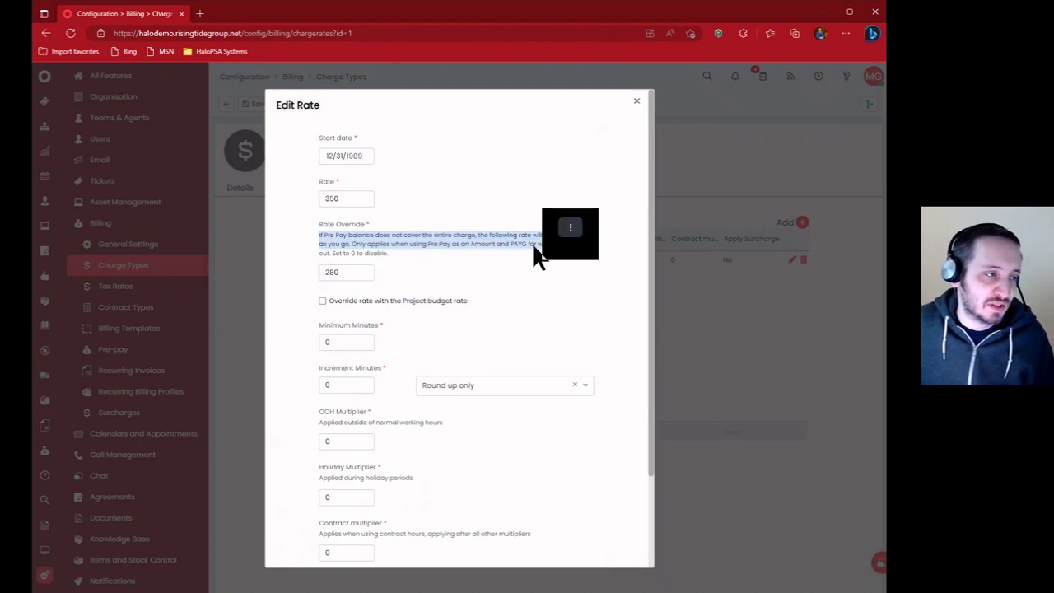
{"action": "left_click", "coordinate": [313, 273]}
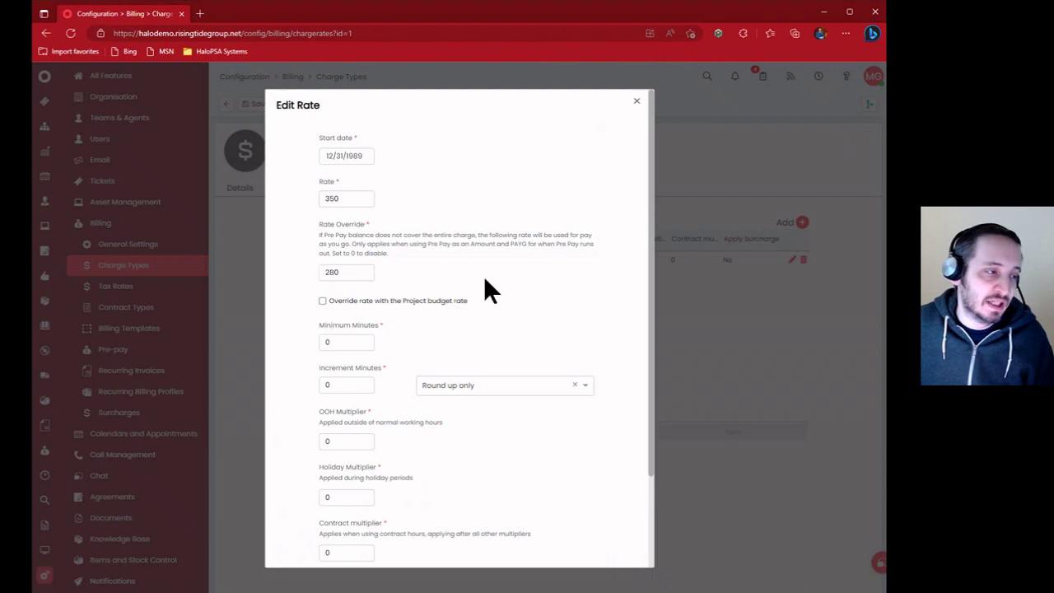
Try the option to override the rate with the project budget rate, and leave it disabled
{"action": "left_click", "coordinate": [416, 301]}
{"action": "left_click", "coordinate": [395, 305]}
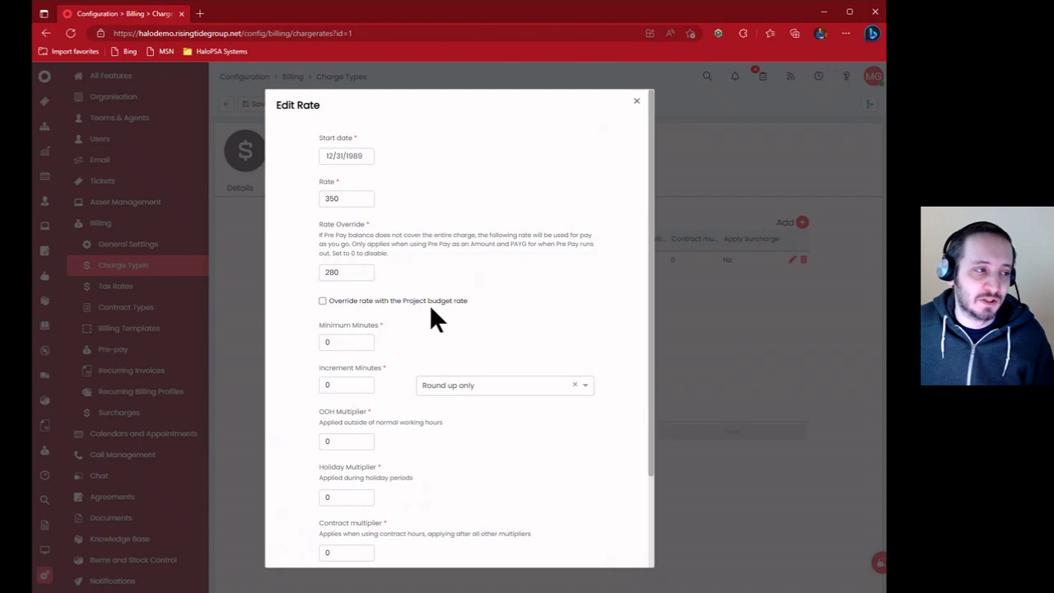
{"action": "left_click", "coordinate": [360, 304]}
{"action": "left_click", "coordinate": [388, 303]}
{"action": "left_click", "coordinate": [403, 303]}
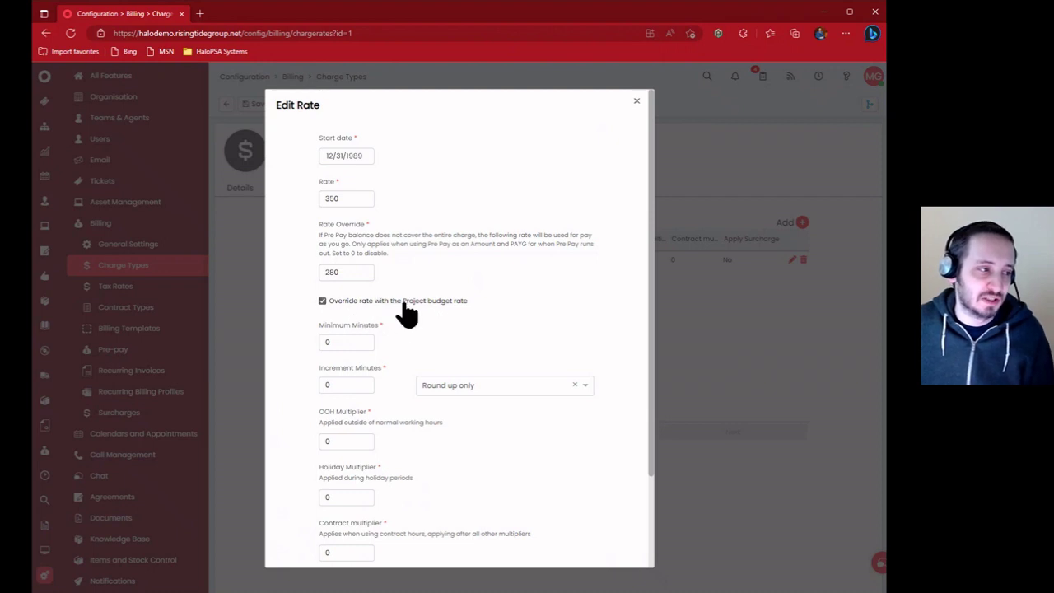
{"action": "left_click", "coordinate": [407, 309]}
{"action": "left_click", "coordinate": [360, 307]}
{"action": "left_click", "coordinate": [365, 311]}
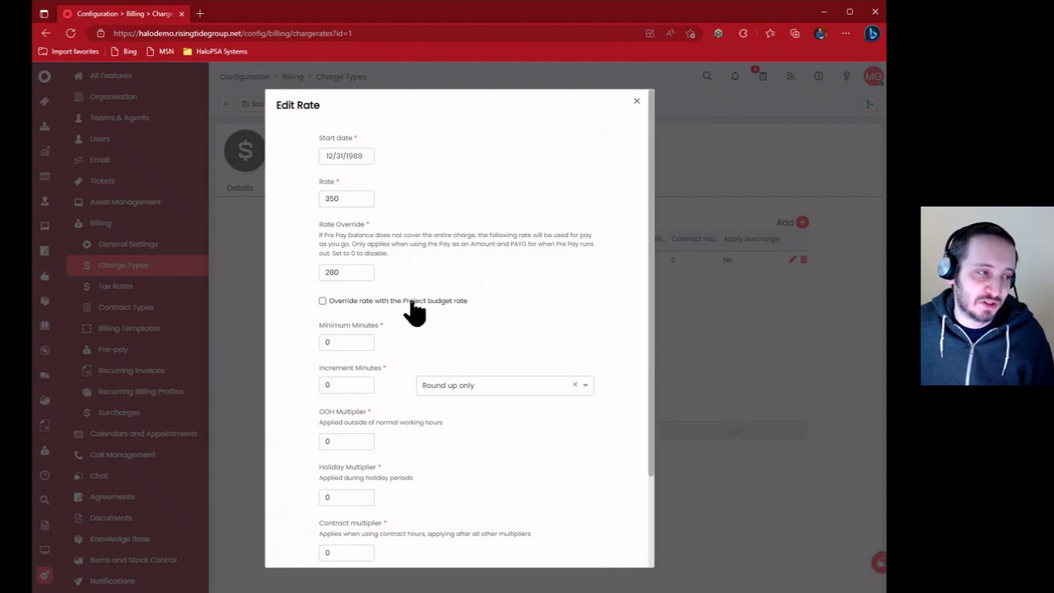
{"action": "left_click", "coordinate": [420, 303]}
{"action": "left_click", "coordinate": [421, 303]}
Set the minimum minutes of the Remote Support rate to 15
{"action": "left_click", "coordinate": [345, 341]}
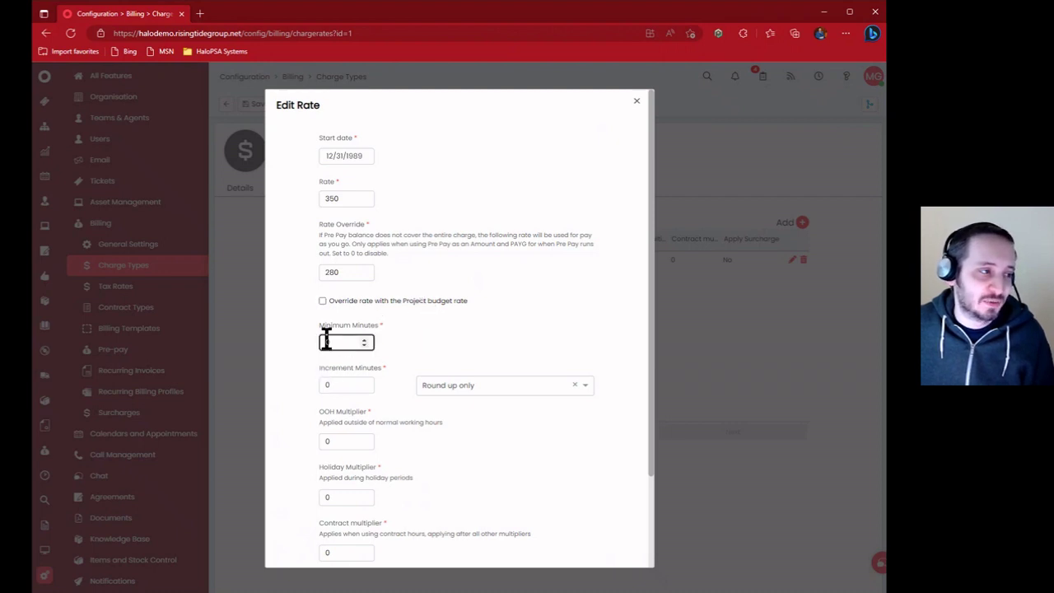
{"action": "left_click_drag", "start_coordinate": [326, 341], "coordinate": [343, 340]}
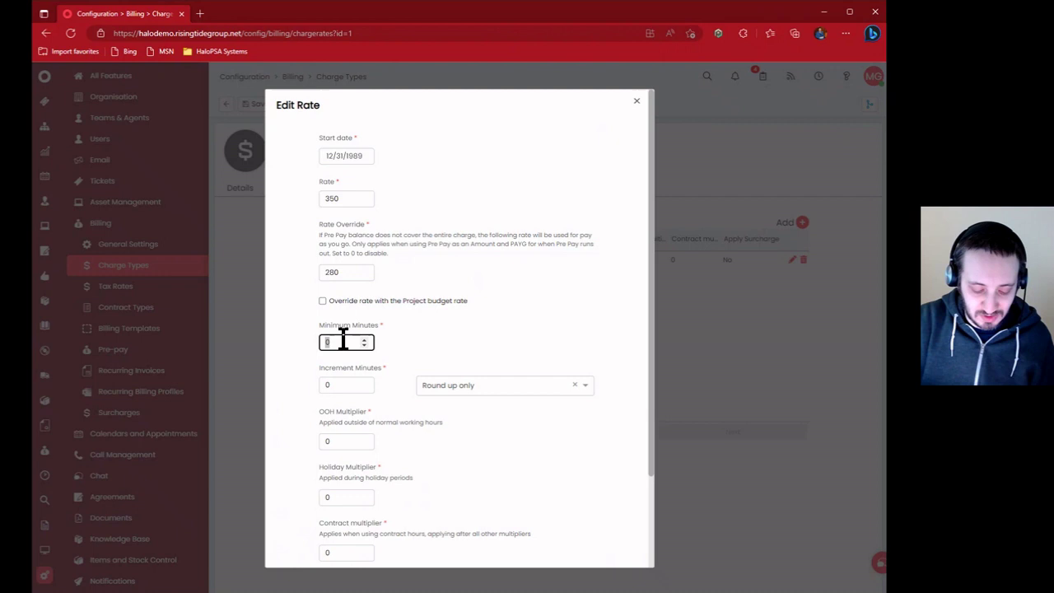
{"action": "type", "text": "15"}
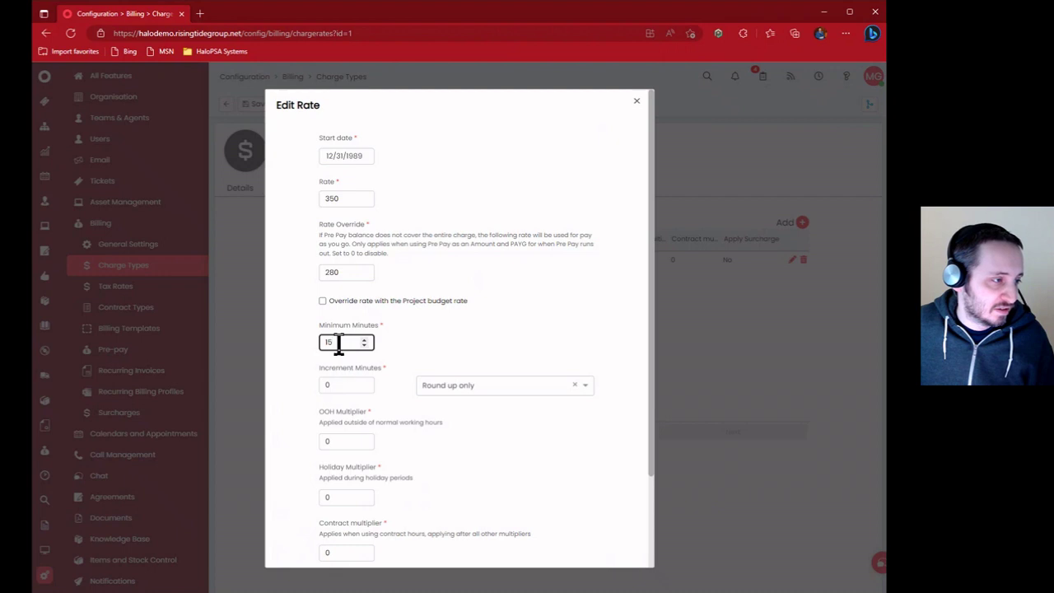
Set the increment minutes to 15 with the rounding option Round up only
{"action": "left_click", "coordinate": [337, 387]}
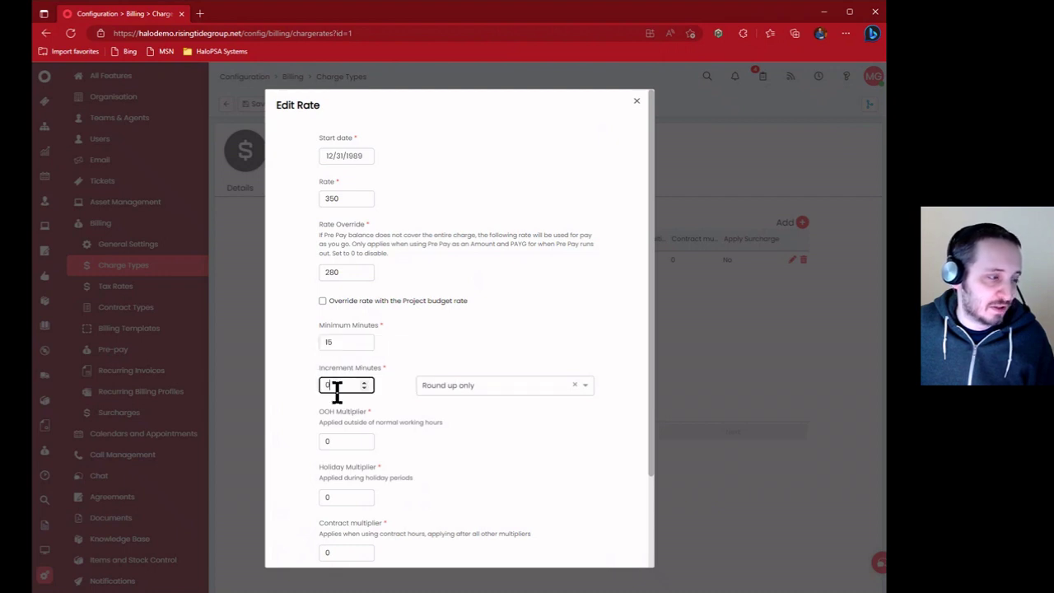
{"action": "left_click", "coordinate": [456, 384]}
{"action": "left_click", "coordinate": [488, 404]}
{"action": "left_click", "coordinate": [337, 387]}
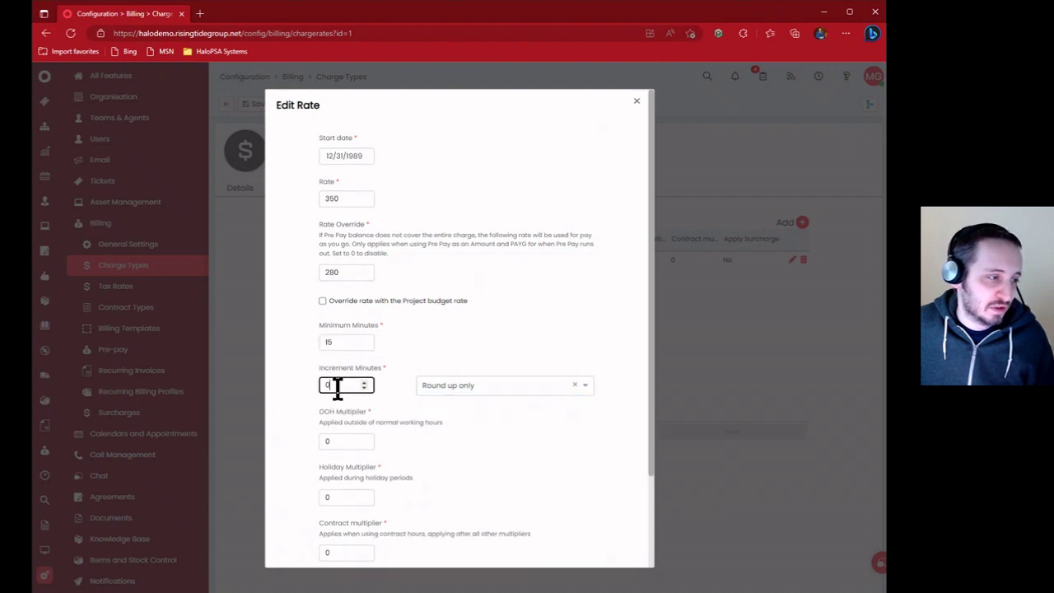
{"action": "double_click", "coordinate": [337, 387]}
{"action": "type", "text": "15"}
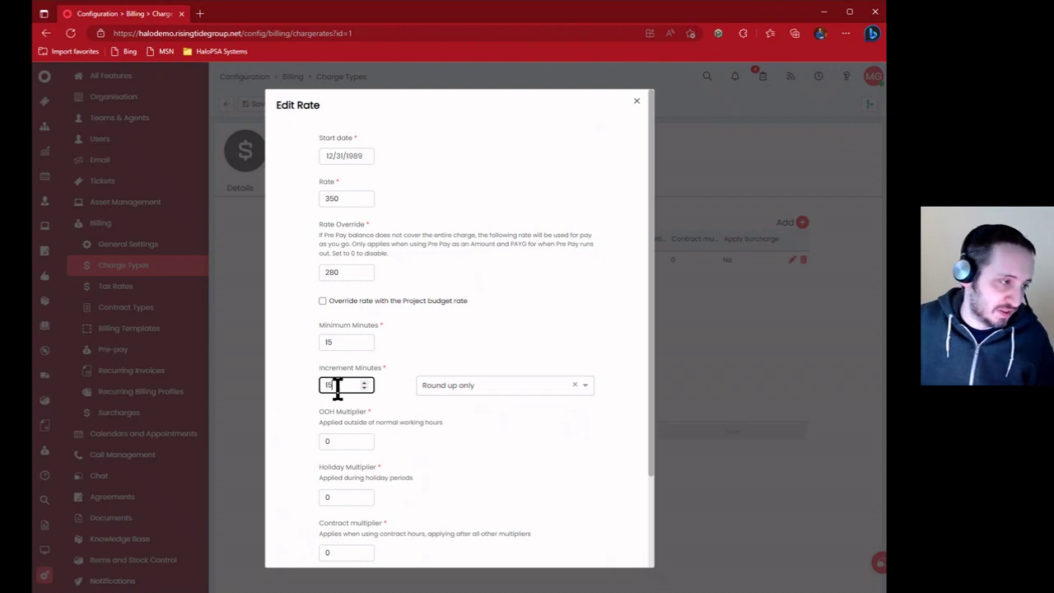
{"action": "double_click", "coordinate": [344, 344]}
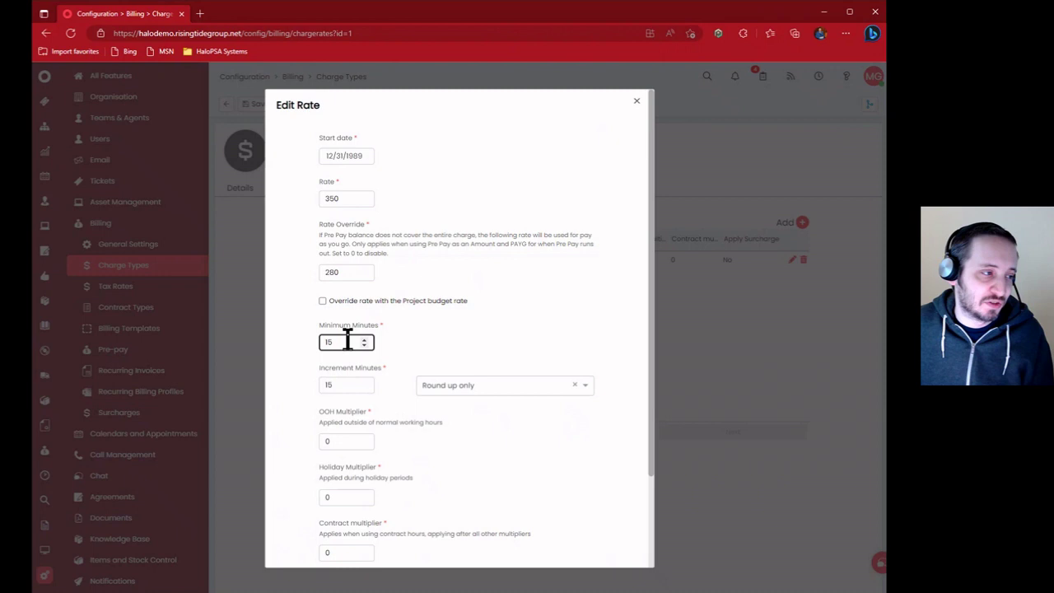
Set the OOH multiplier of the Remote Support rate to 1.5
{"action": "key", "text": "Tab"}
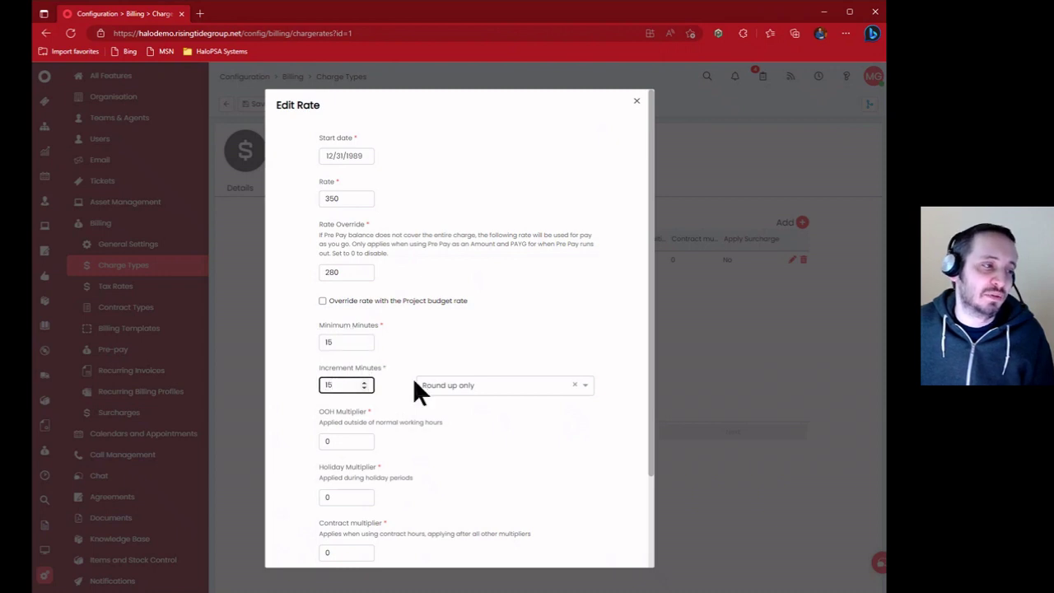
{"action": "scroll", "coordinate": [444, 416], "scroll_direction": "down", "scroll_amount": 2}
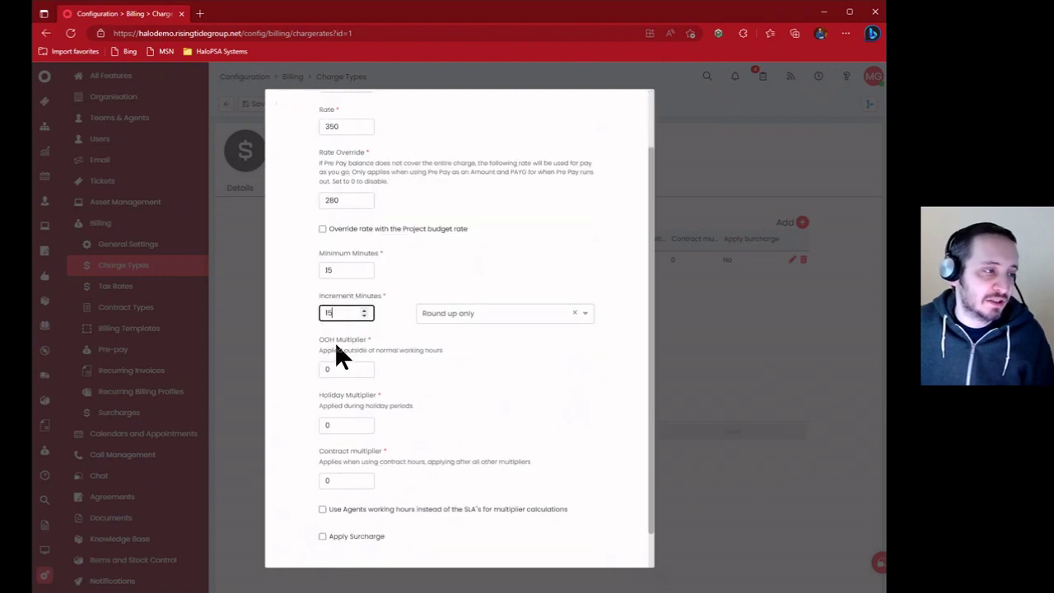
{"action": "key", "text": "Tab"}
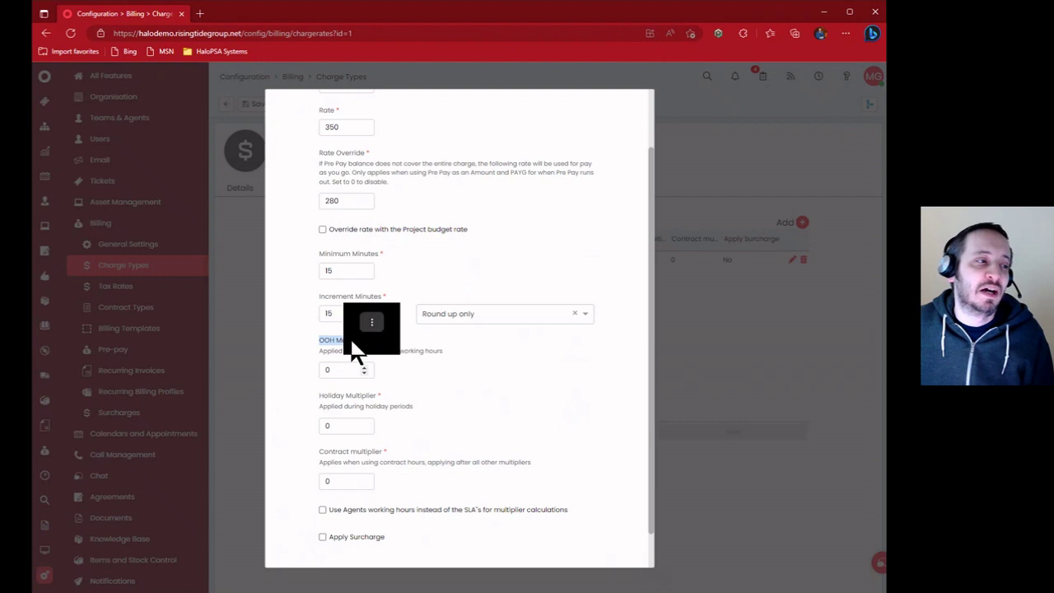
{"action": "left_click", "coordinate": [354, 343]}
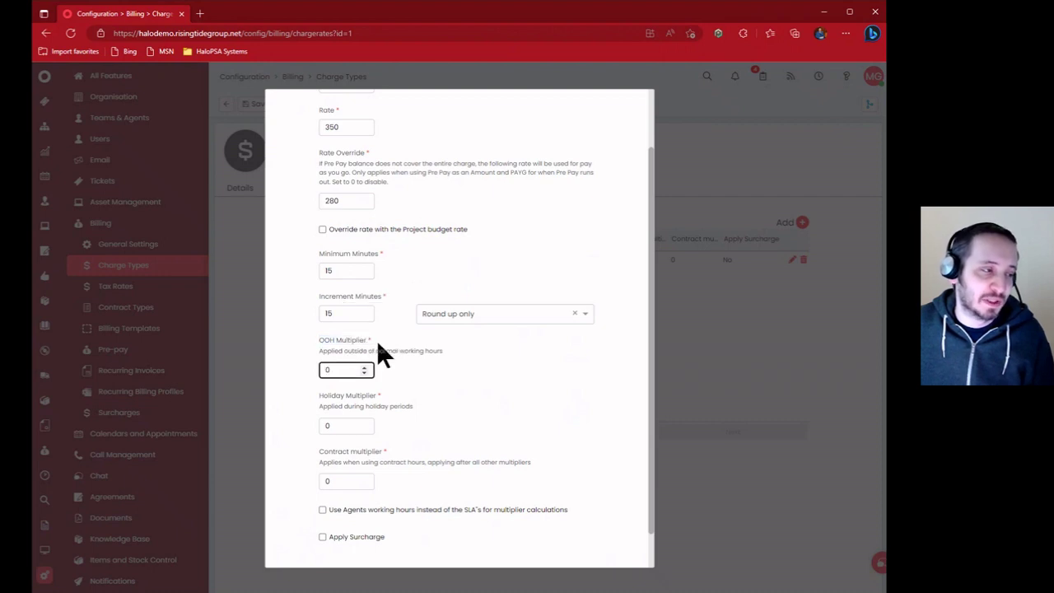
{"action": "left_click_drag", "start_coordinate": [346, 370], "coordinate": [322, 370]}
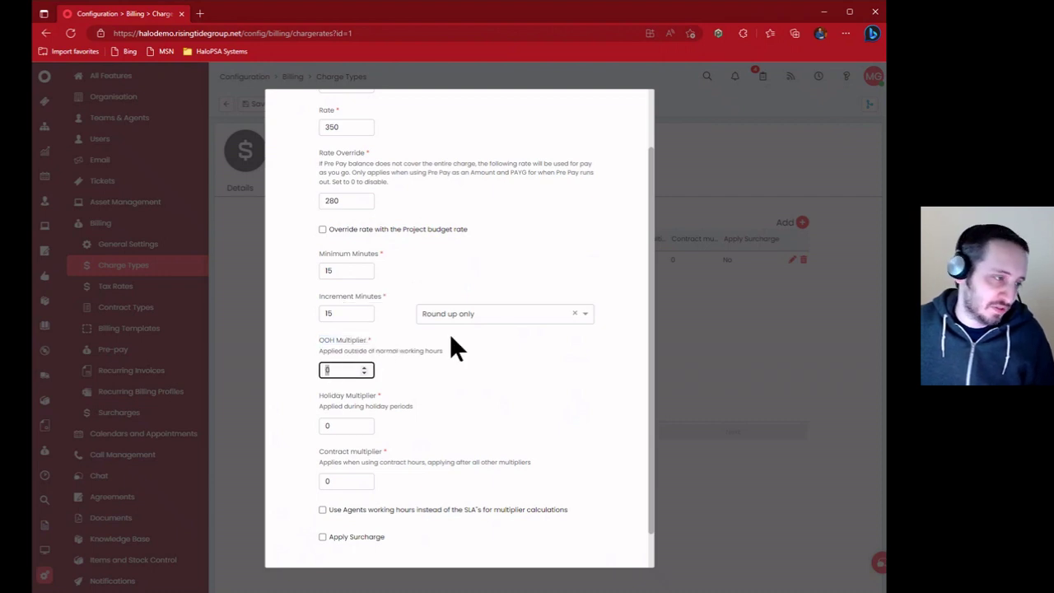
{"action": "type", "text": "1.2"}
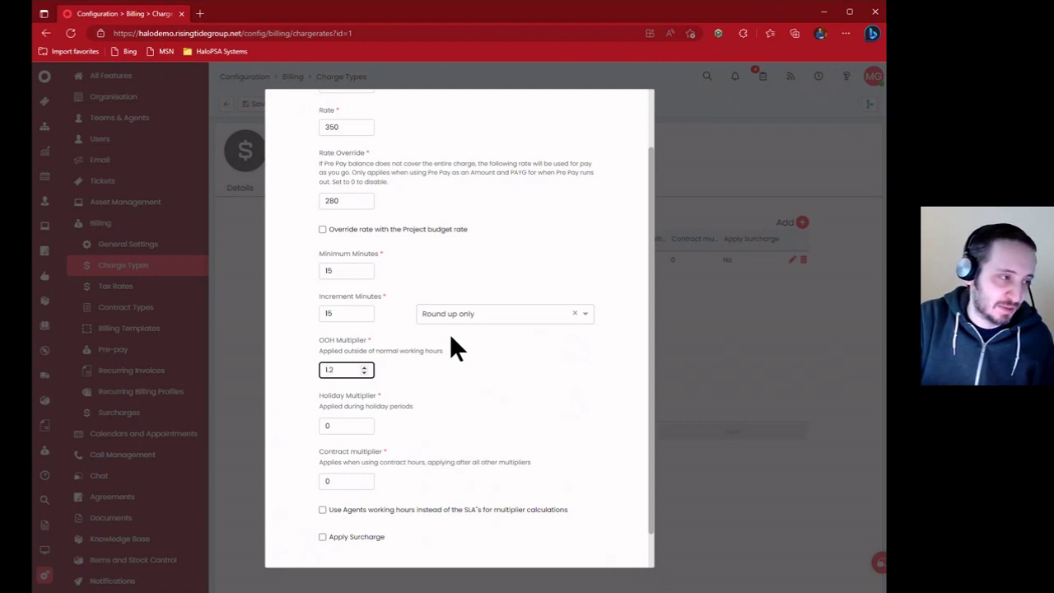
{"action": "key", "text": "BackSpace"}
{"action": "type", "text": "5"}
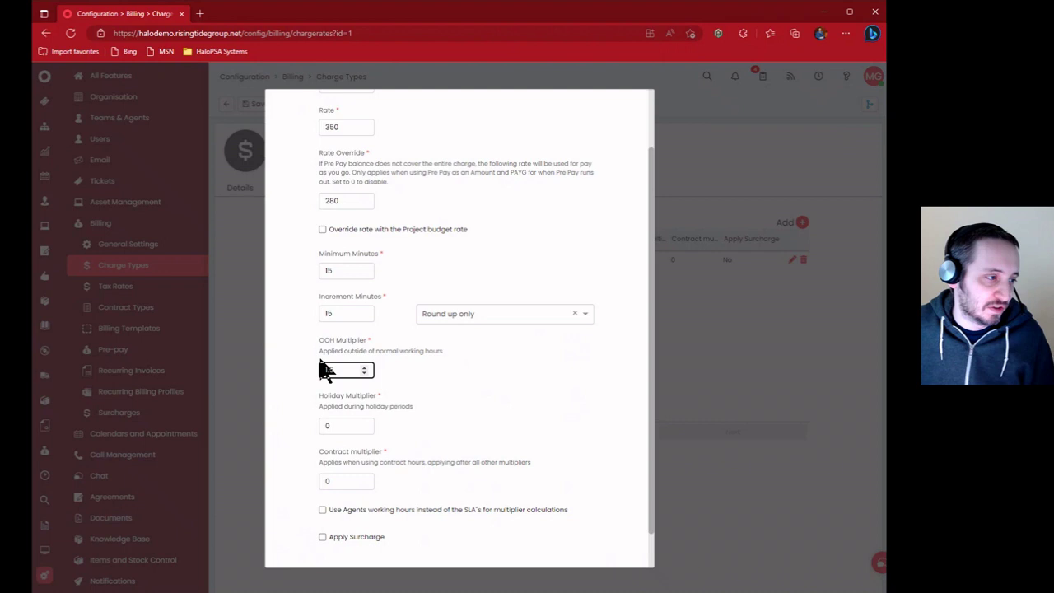
Set the holiday multiplier of the Remote Support rate to 1.5
{"action": "left_click", "coordinate": [332, 424]}
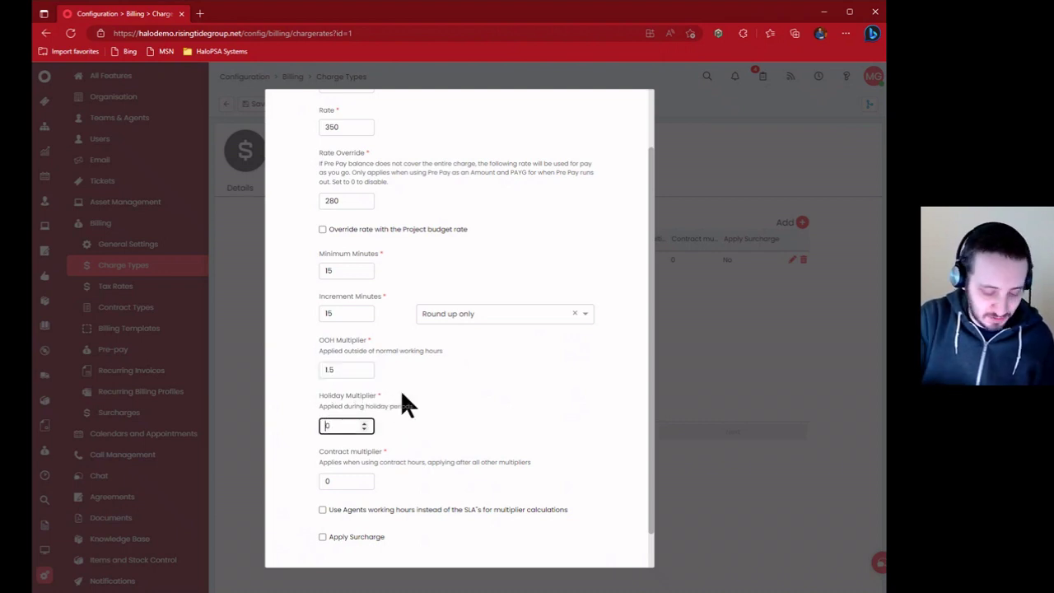
{"action": "type", "text": "1.5"}
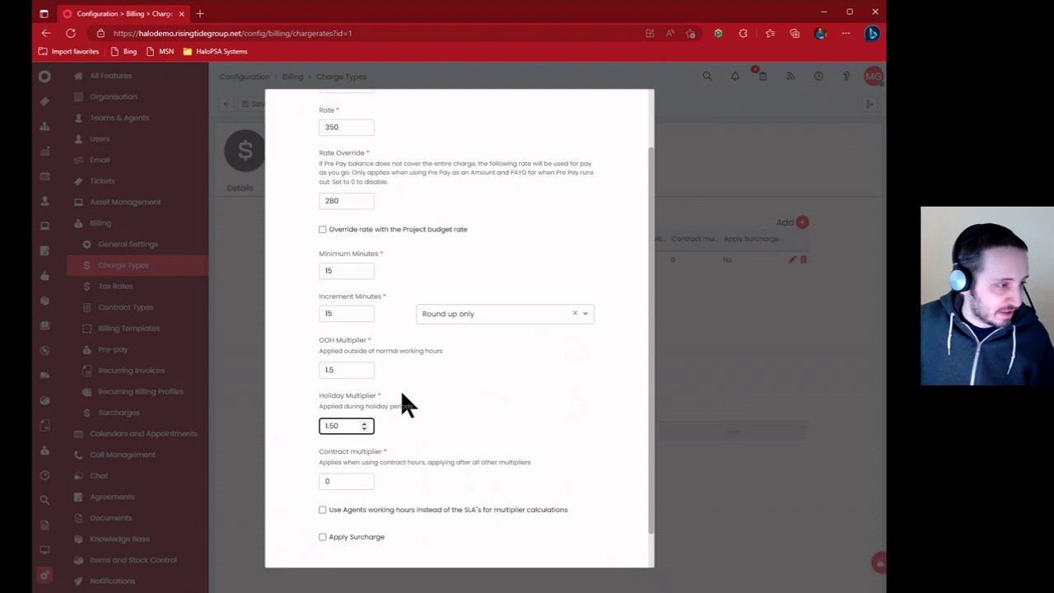
{"action": "key", "text": "Delete"}
{"action": "scroll", "coordinate": [403, 395], "scroll_direction": "down", "scroll_amount": 1}
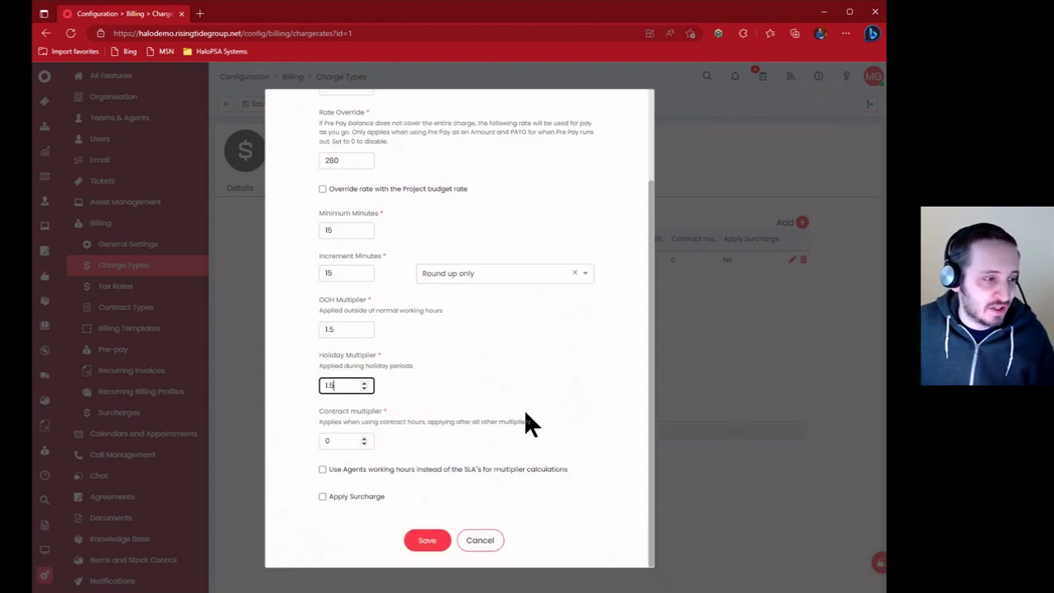
Try the Apply Surcharge option on the Remote Support rate, leave it disabled, and discard the rate edits
{"action": "left_click", "coordinate": [338, 441]}
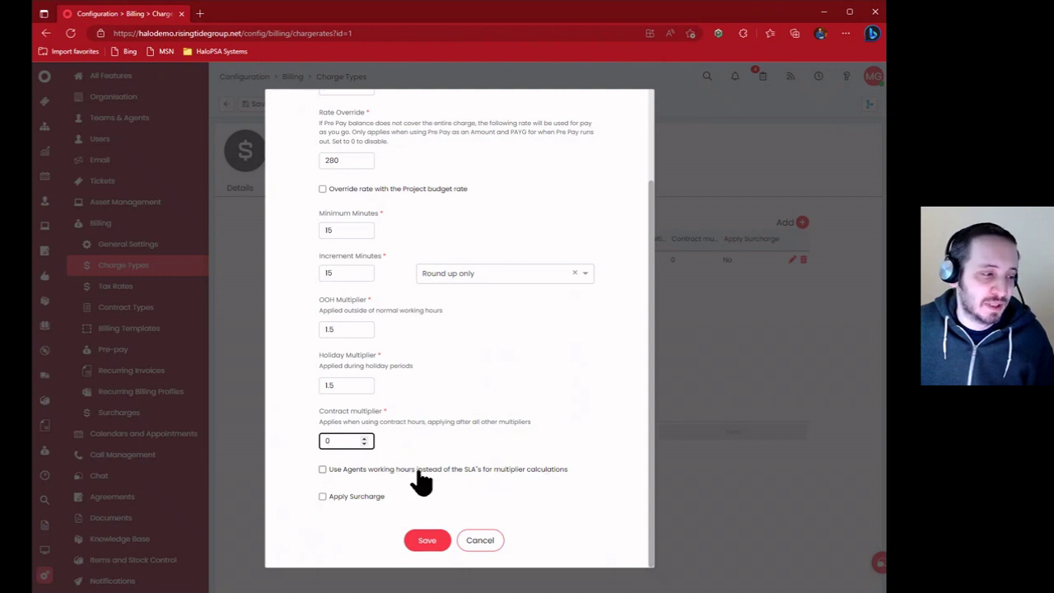
{"action": "left_click", "coordinate": [350, 497]}
{"action": "left_click", "coordinate": [375, 498]}
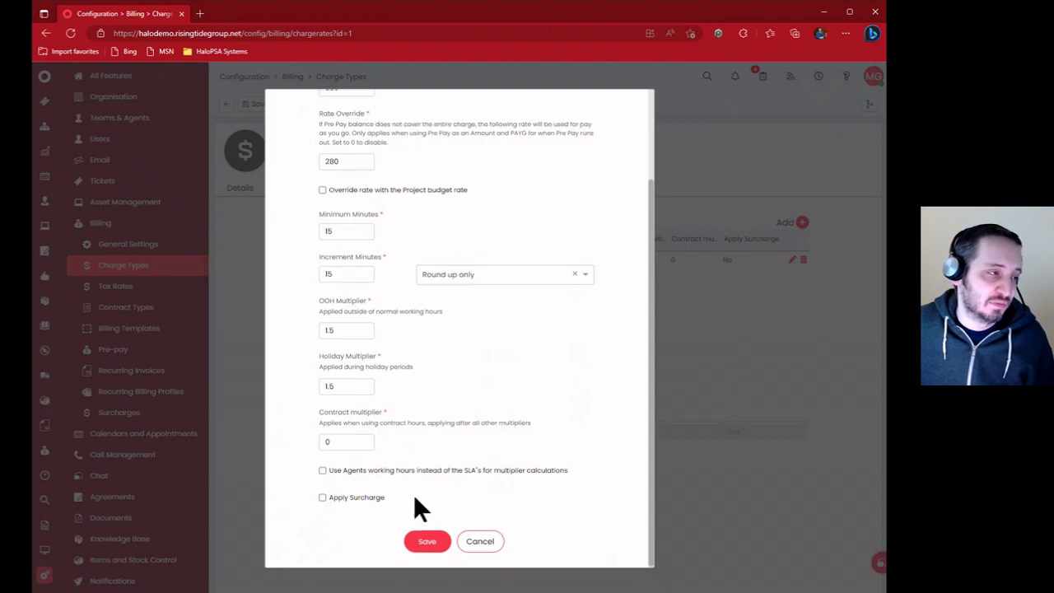
{"action": "left_click", "coordinate": [482, 543]}
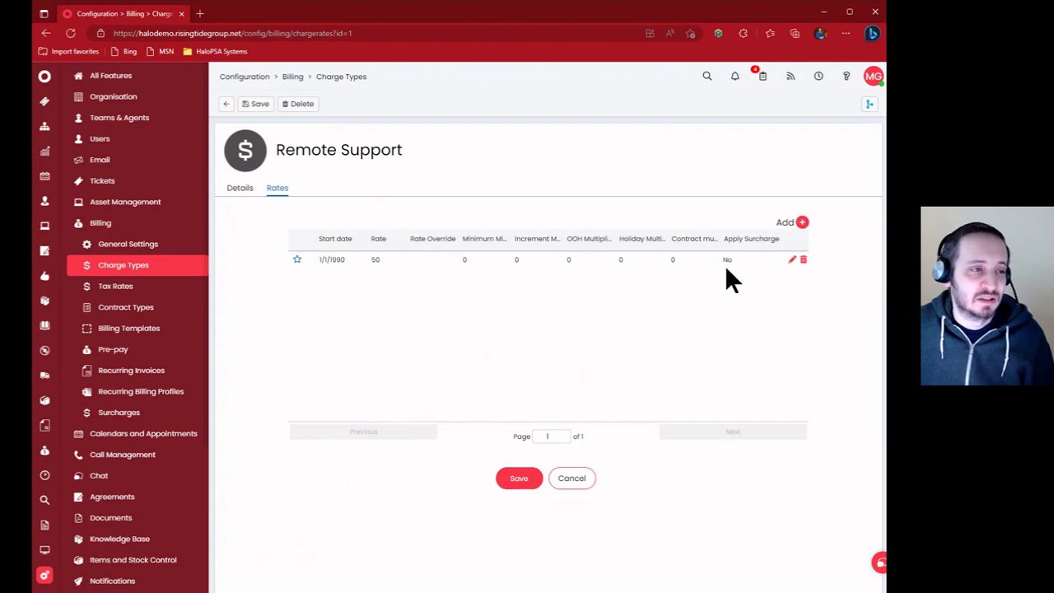
Review the Remote Support charge type's details and rates, and return to the list of charge types
{"action": "left_click", "coordinate": [244, 189]}
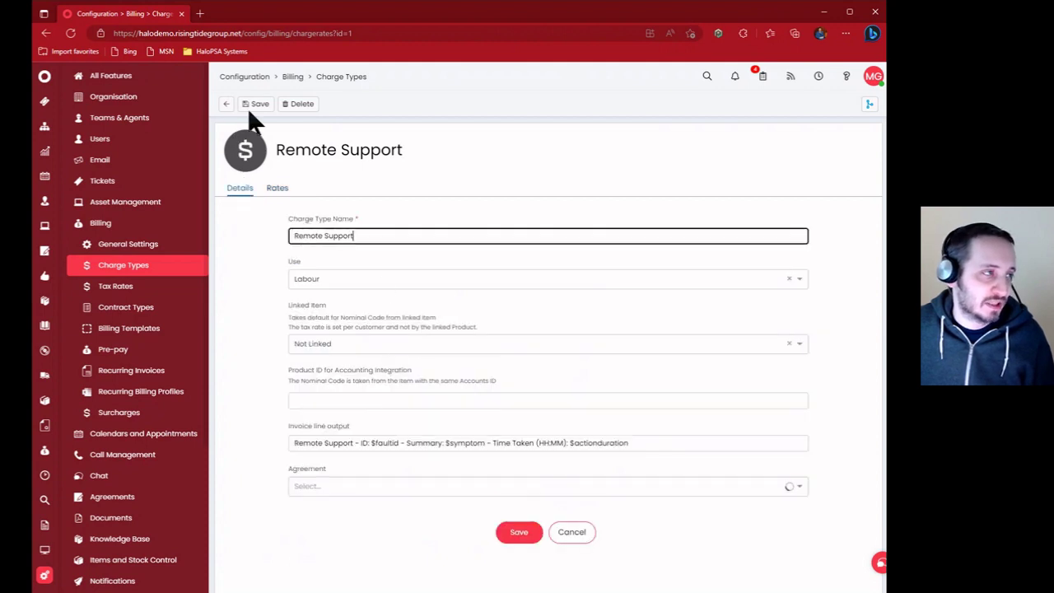
{"action": "left_click", "coordinate": [277, 189]}
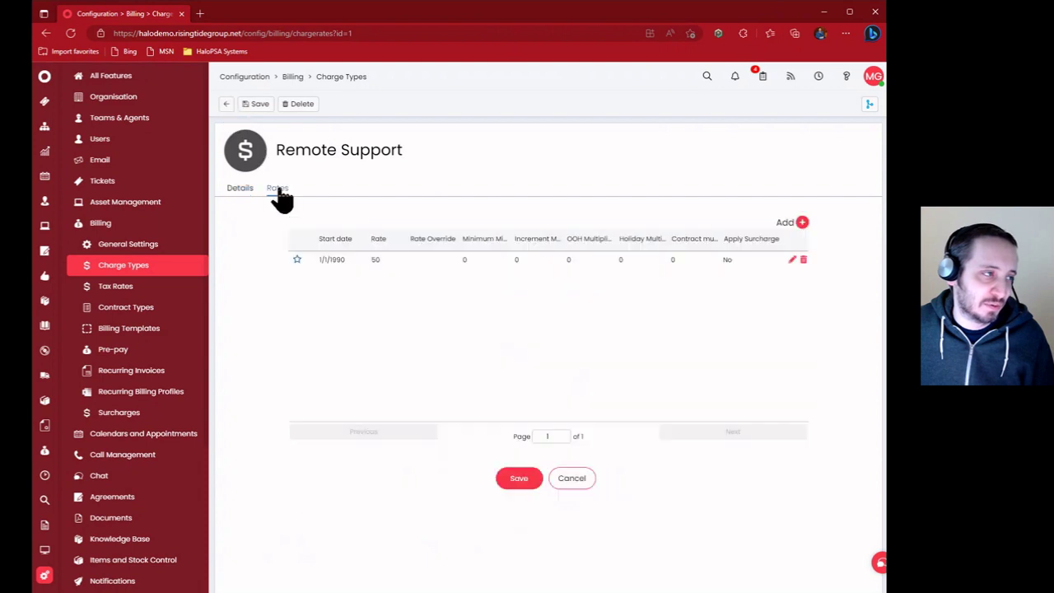
{"action": "left_click", "coordinate": [241, 190]}
{"action": "left_click", "coordinate": [226, 104]}
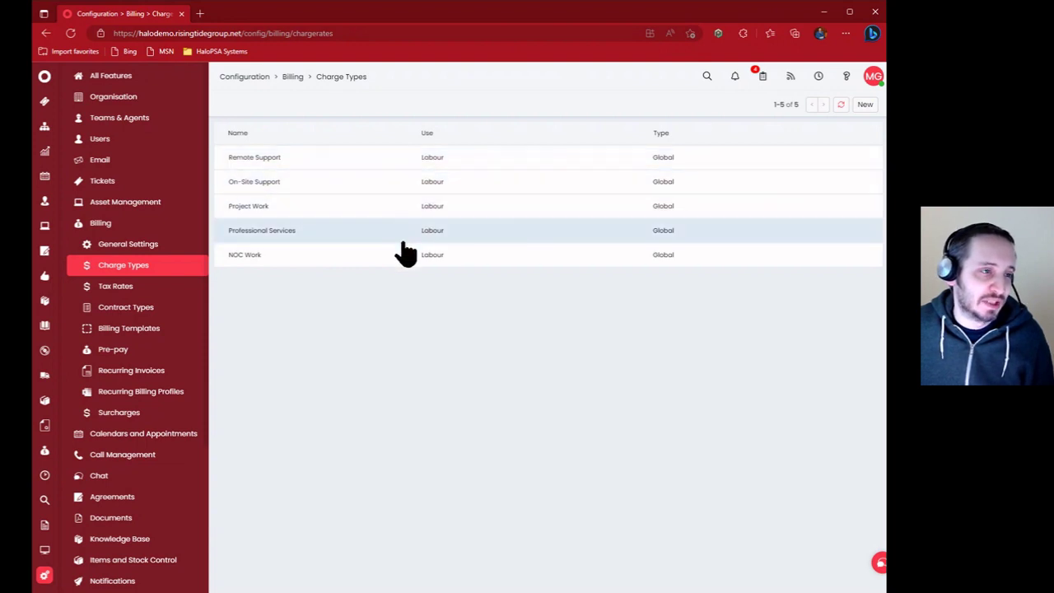
Open the On-Site Support rate, try overriding it with the project budget rate, and discard the edit to return to the charge types list
{"action": "left_click", "coordinate": [414, 188]}
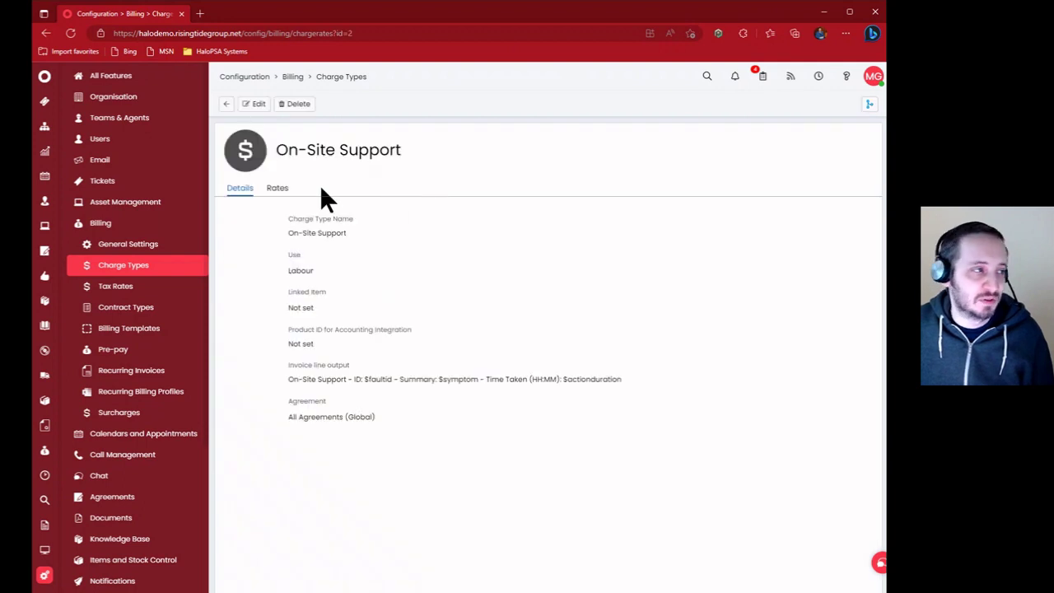
{"action": "left_click", "coordinate": [277, 188]}
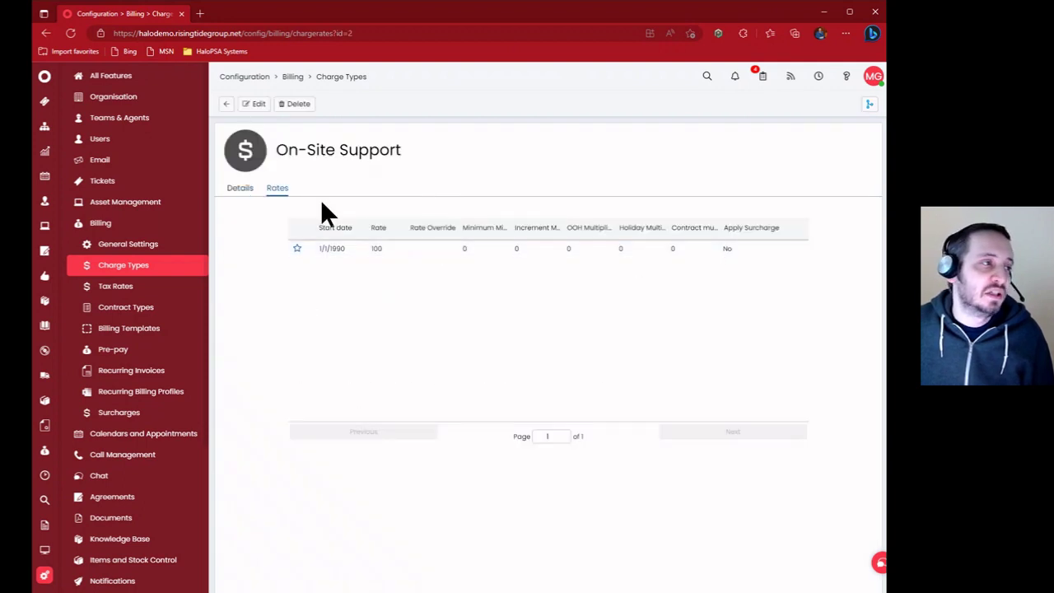
{"action": "left_click", "coordinate": [254, 104]}
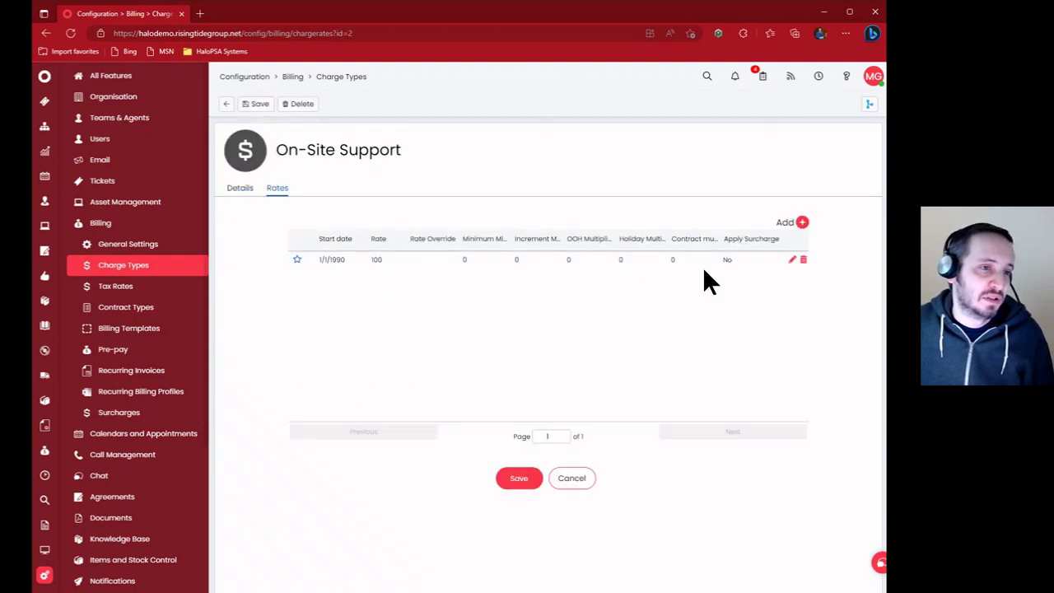
{"action": "left_click", "coordinate": [791, 259]}
{"action": "left_click", "coordinate": [355, 301]}
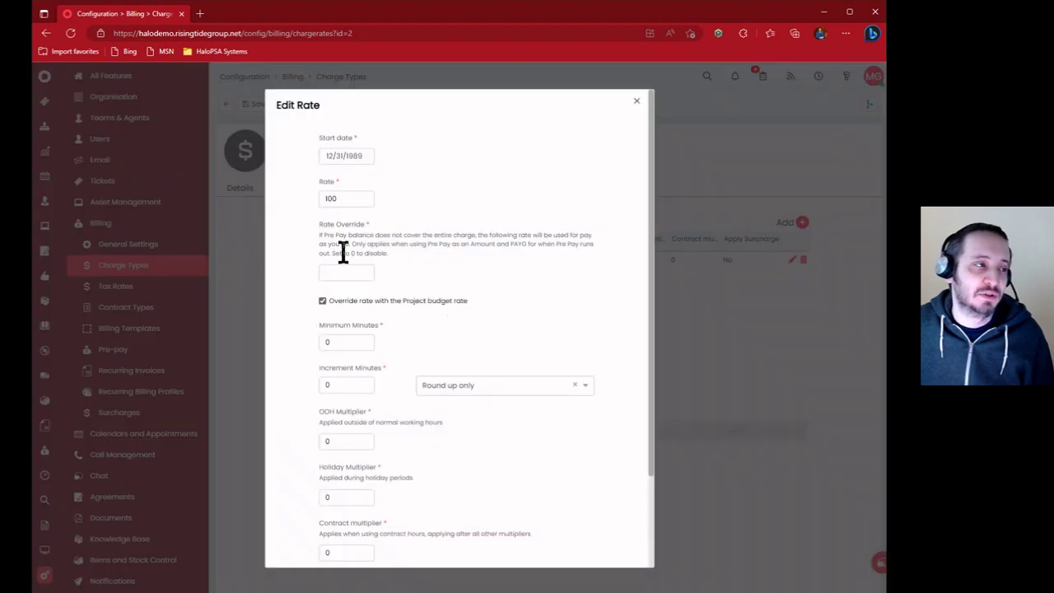
{"action": "left_click", "coordinate": [637, 104]}
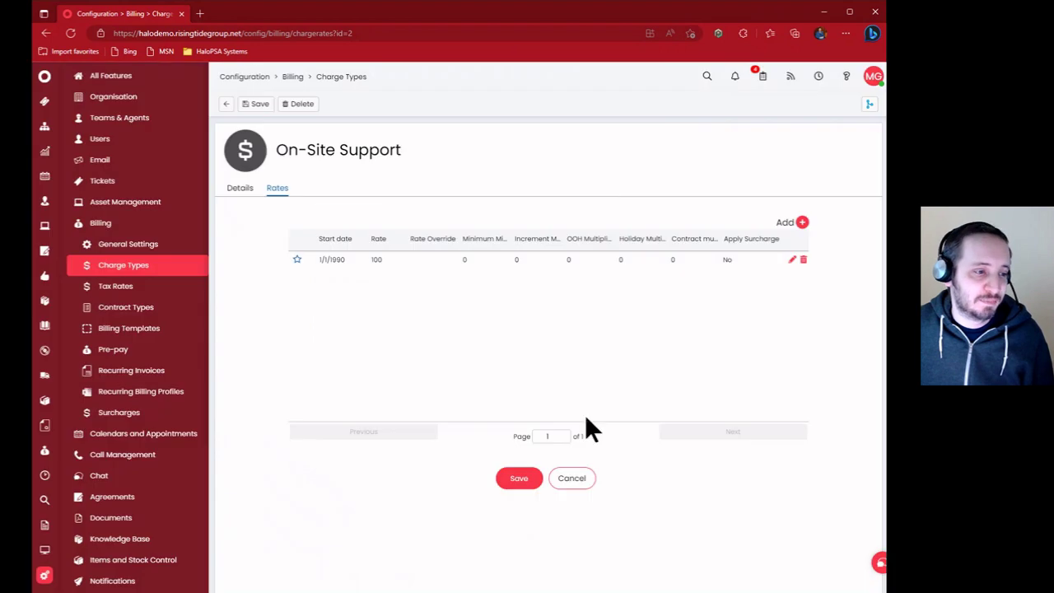
{"action": "left_click", "coordinate": [573, 478]}
{"action": "left_click", "coordinate": [226, 104]}
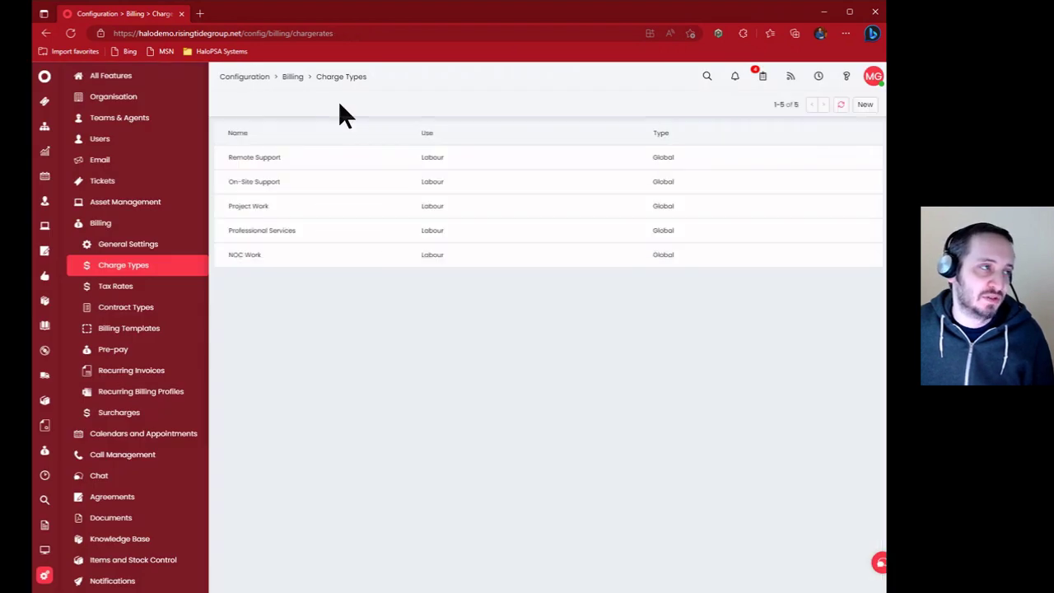
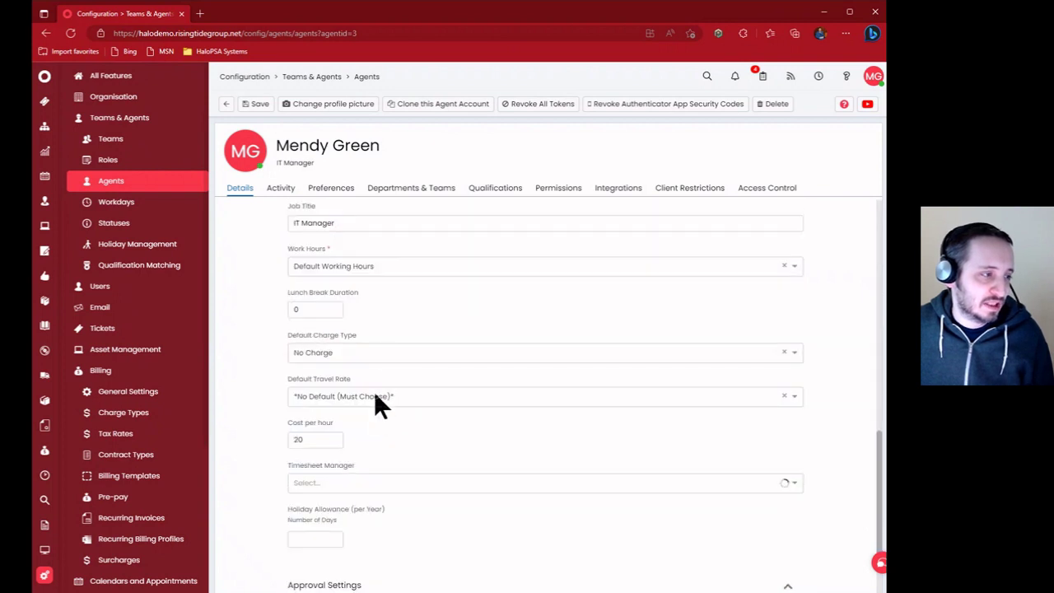
Set the agent's default charge type to Professional Services and save the agent
{"action": "left_click", "coordinate": [333, 352]}
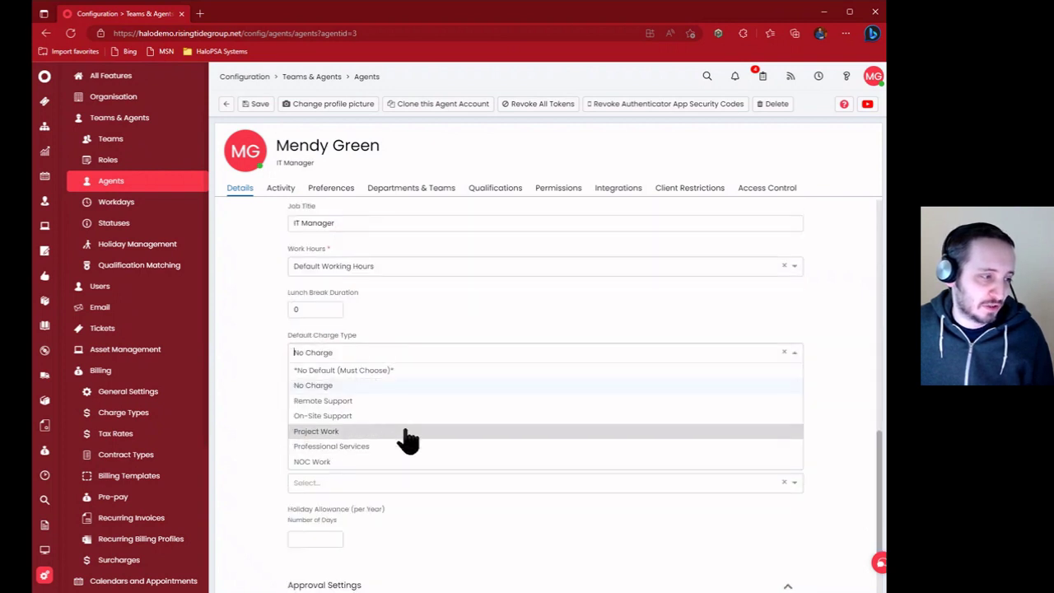
{"action": "left_click", "coordinate": [398, 448]}
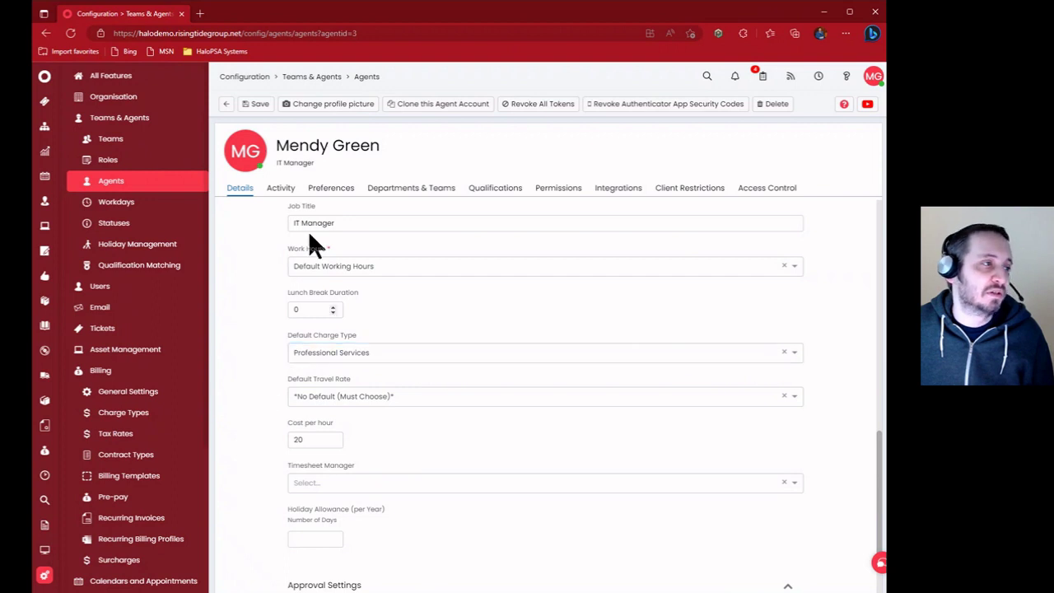
{"action": "left_click", "coordinate": [255, 103]}
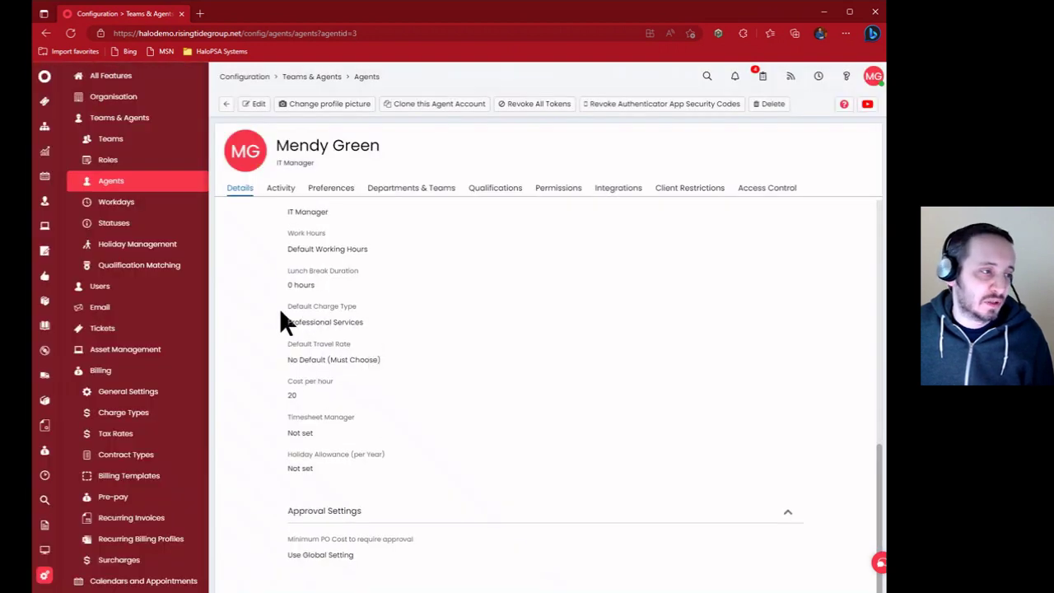
{"action": "left_click_drag", "start_coordinate": [285, 322], "coordinate": [411, 333]}
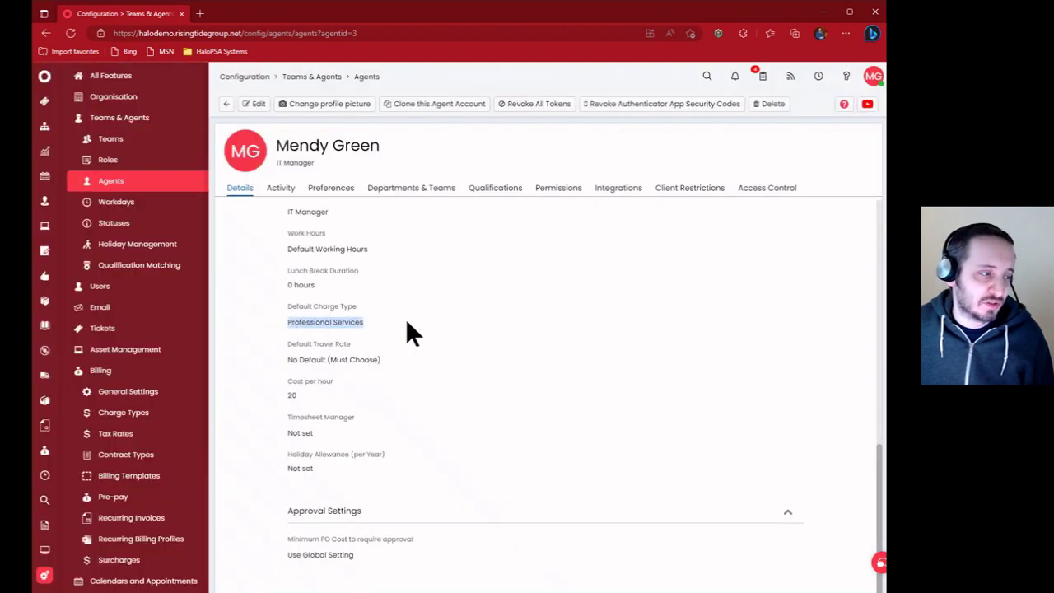
Open the "Laptop wont boot" ticket from the unassigned 1st Line Support tickets
{"action": "left_click", "coordinate": [44, 101]}
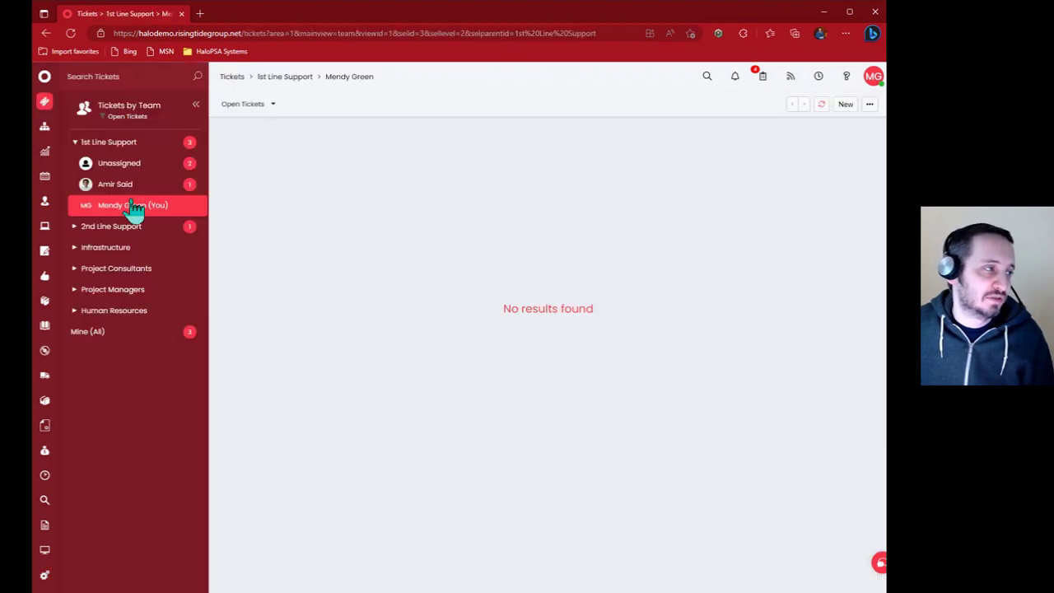
{"action": "left_click", "coordinate": [136, 165]}
{"action": "left_click", "coordinate": [385, 162]}
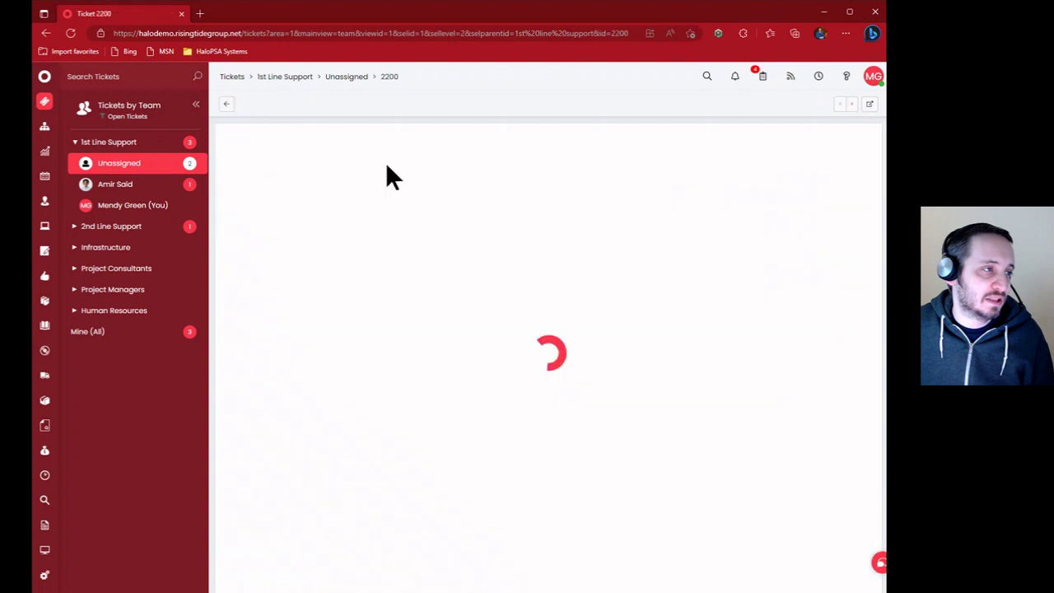
{"action": "left_click", "coordinate": [362, 78]}
{"action": "left_click", "coordinate": [341, 181]}
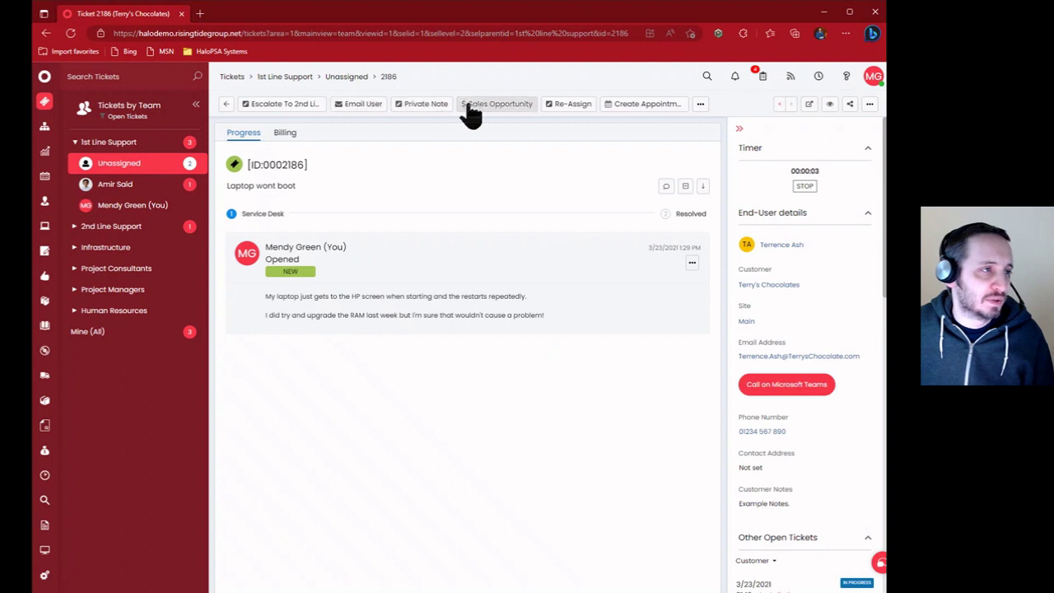
Draft an Email User action without sending email, set the time taken to 10 minutes, view the charge type options, and discard it
{"action": "left_click", "coordinate": [362, 104]}
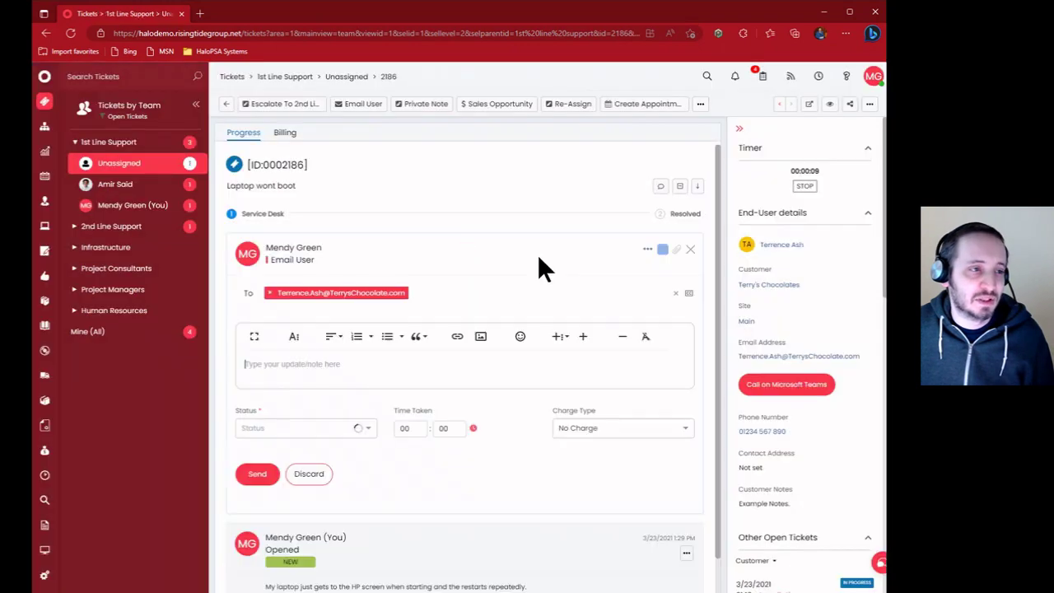
{"action": "left_click", "coordinate": [663, 249]}
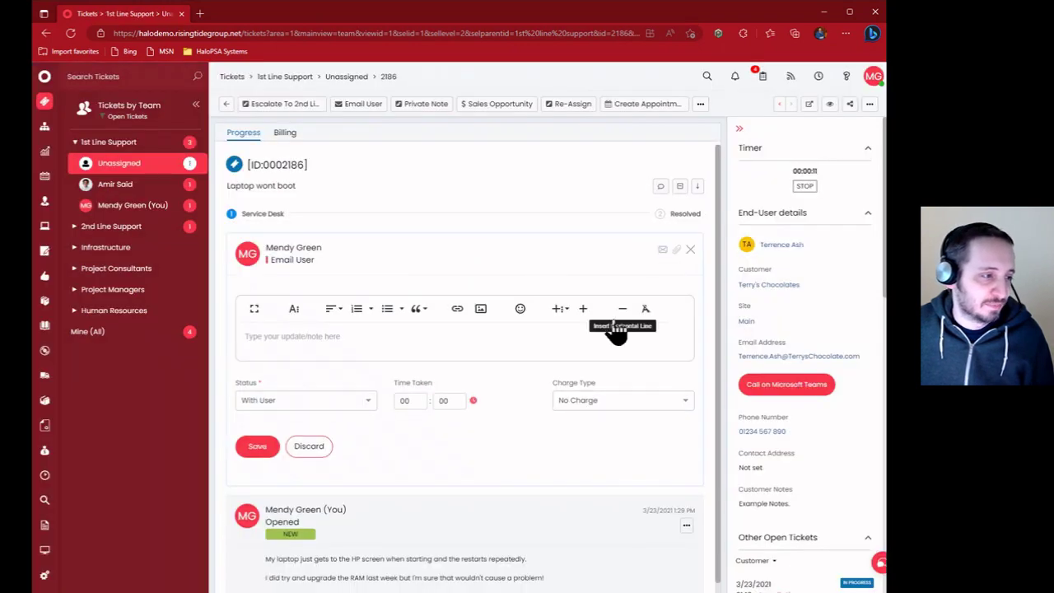
{"action": "left_click", "coordinate": [443, 401]}
{"action": "type", "text": "10"}
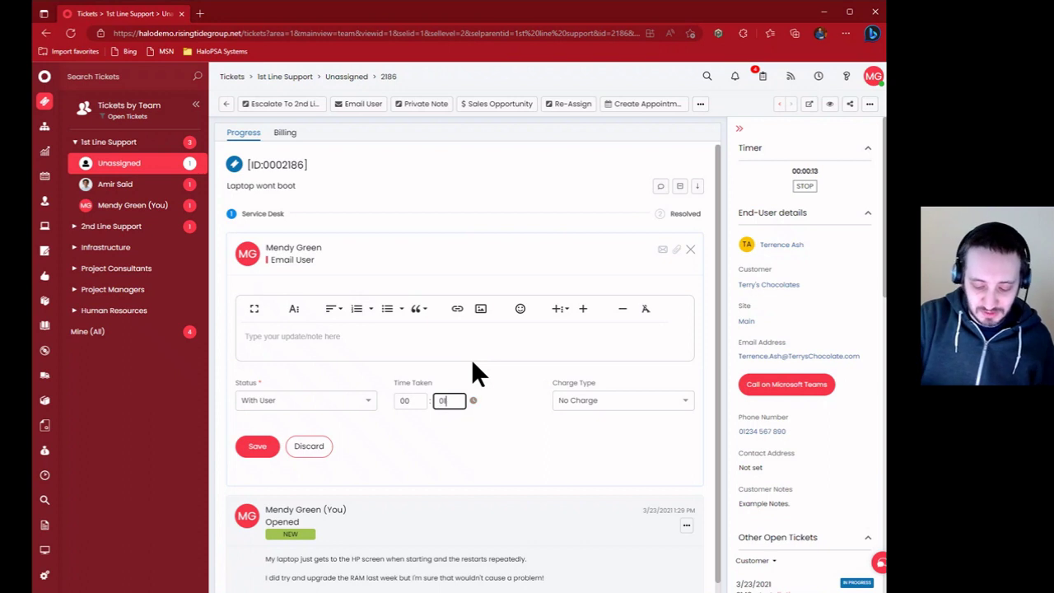
{"action": "left_click", "coordinate": [500, 415]}
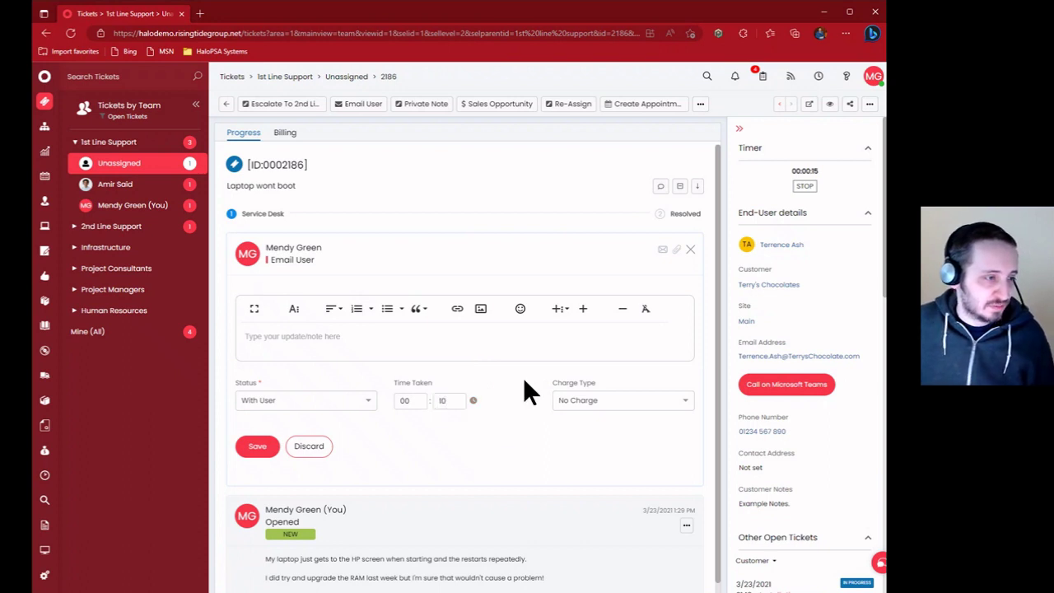
{"action": "left_click", "coordinate": [677, 402]}
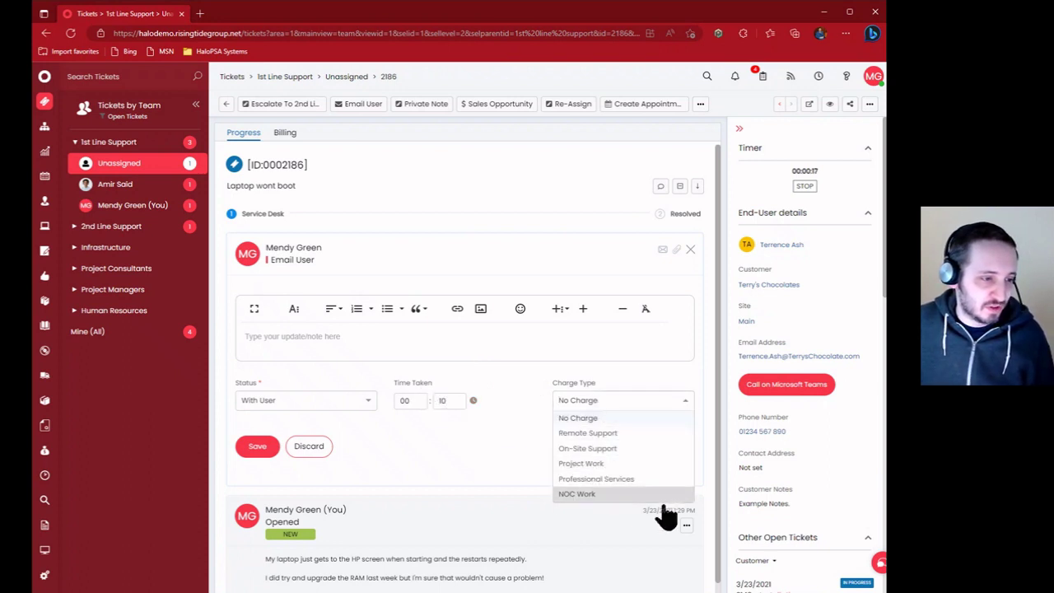
{"action": "left_click", "coordinate": [577, 399]}
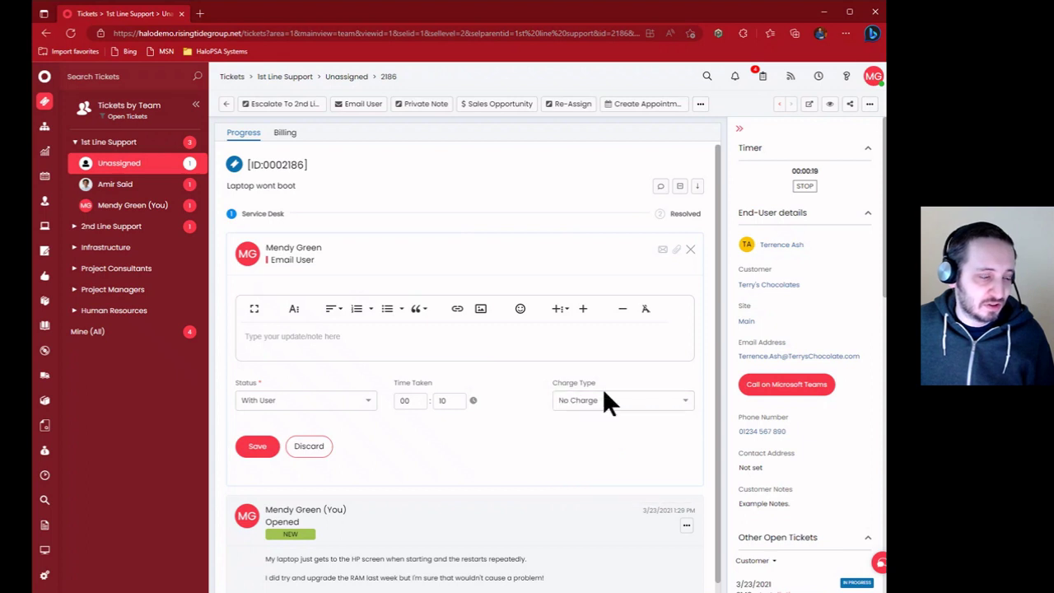
{"action": "left_click", "coordinate": [690, 252]}
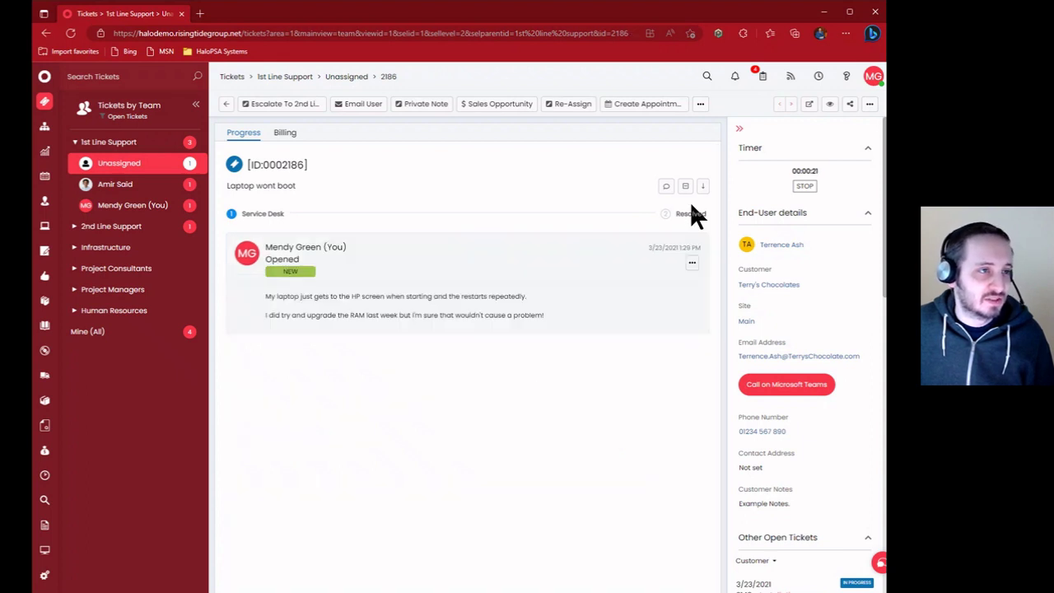
Open the configuration area in additional browser tabs while keeping the ticket open
{"action": "left_click", "coordinate": [700, 104]}
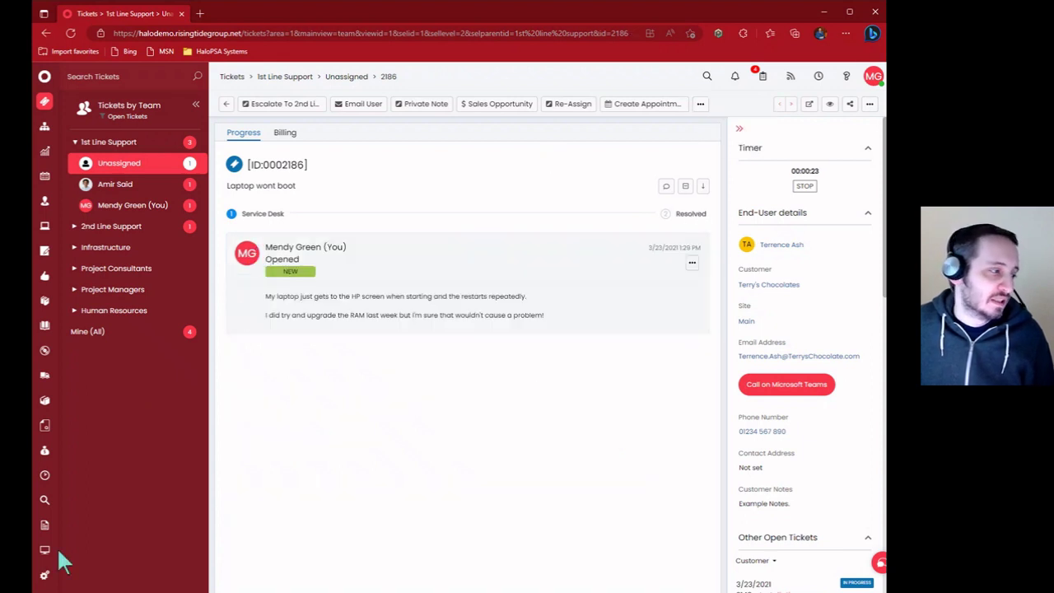
{"action": "left_click", "coordinate": [68, 581]}
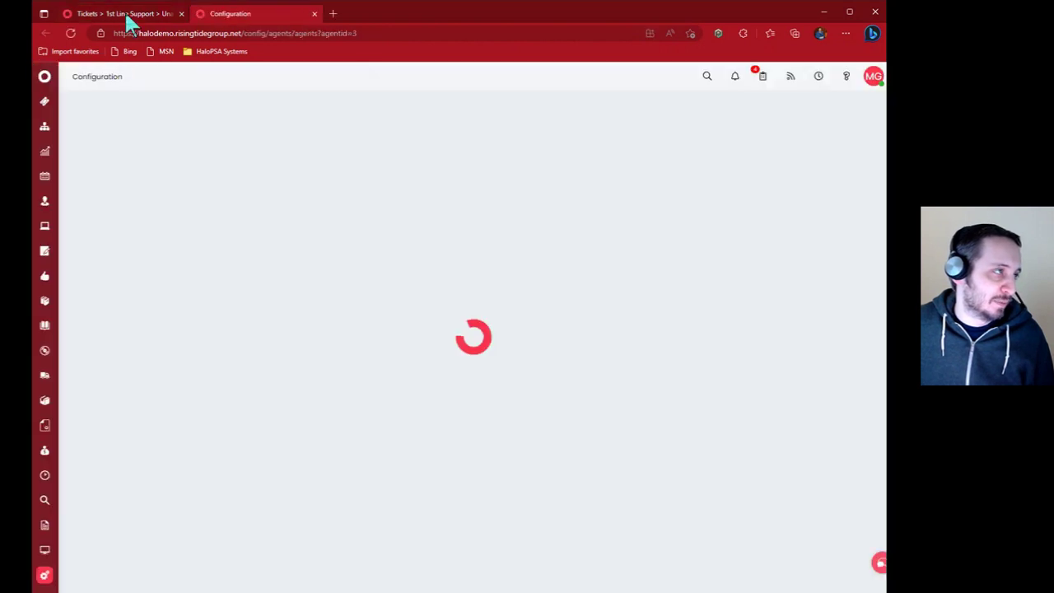
{"action": "left_click", "coordinate": [124, 14]}
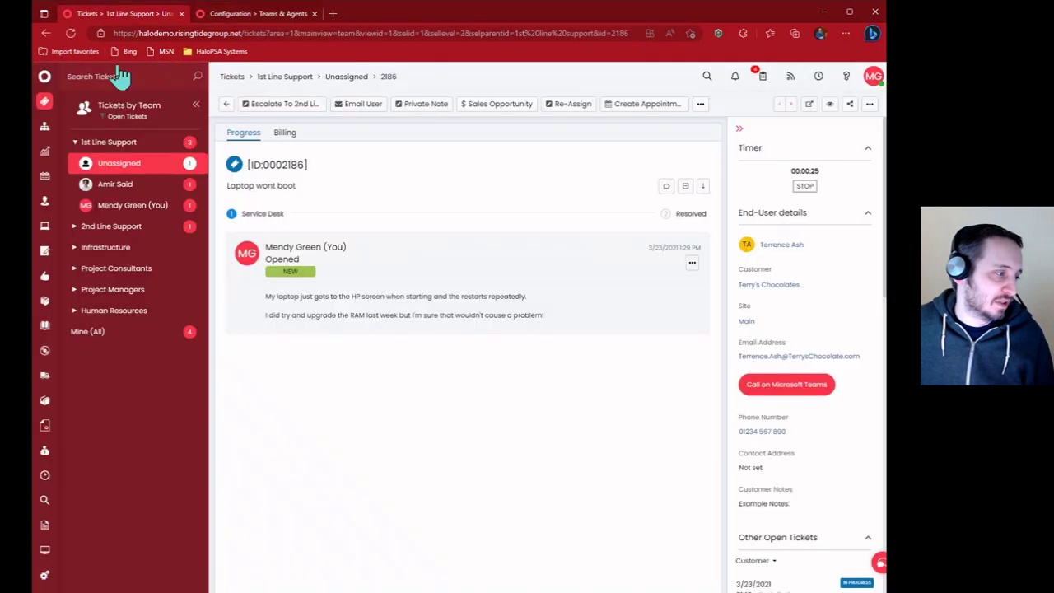
{"action": "left_click", "coordinate": [81, 580]}
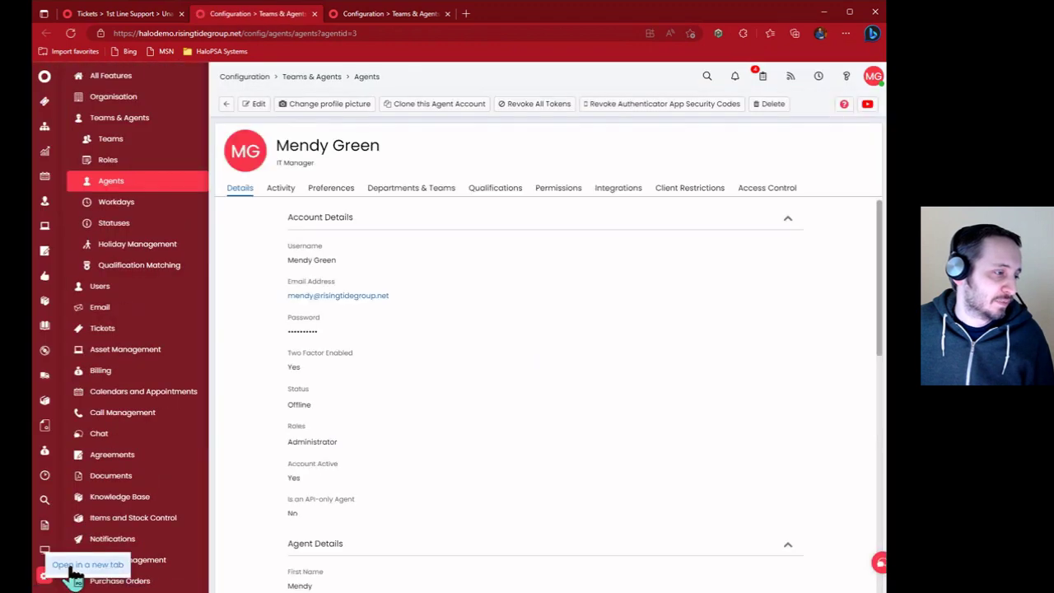
{"action": "left_click", "coordinate": [73, 572]}
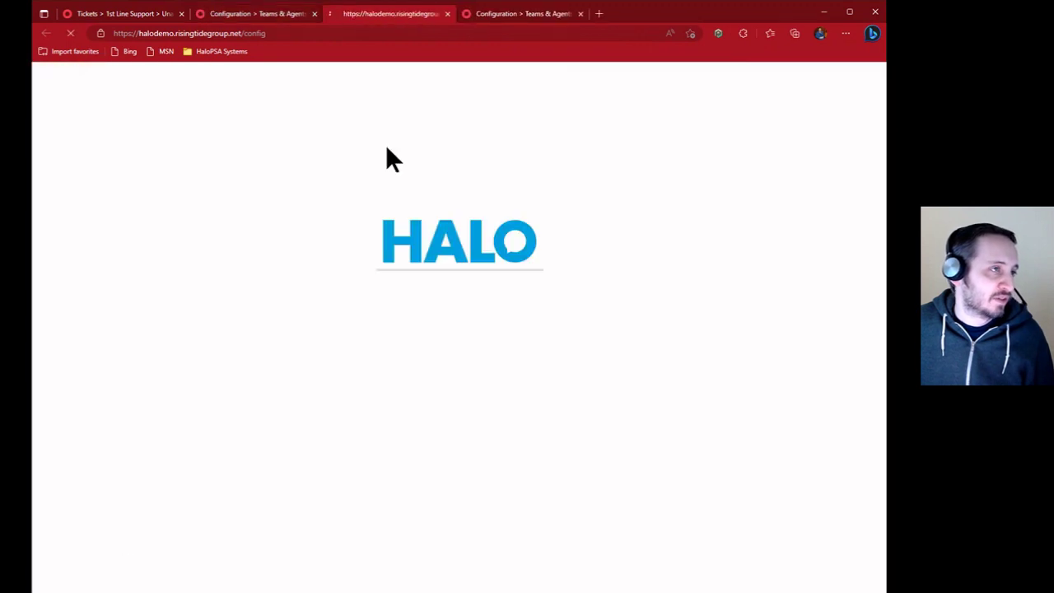
Check the Default Charge Type in the agent's details
{"action": "scroll", "coordinate": [428, 317], "scroll_direction": "down", "scroll_amount": 1}
{"action": "scroll", "coordinate": [425, 317], "scroll_direction": "down", "scroll_amount": 5}
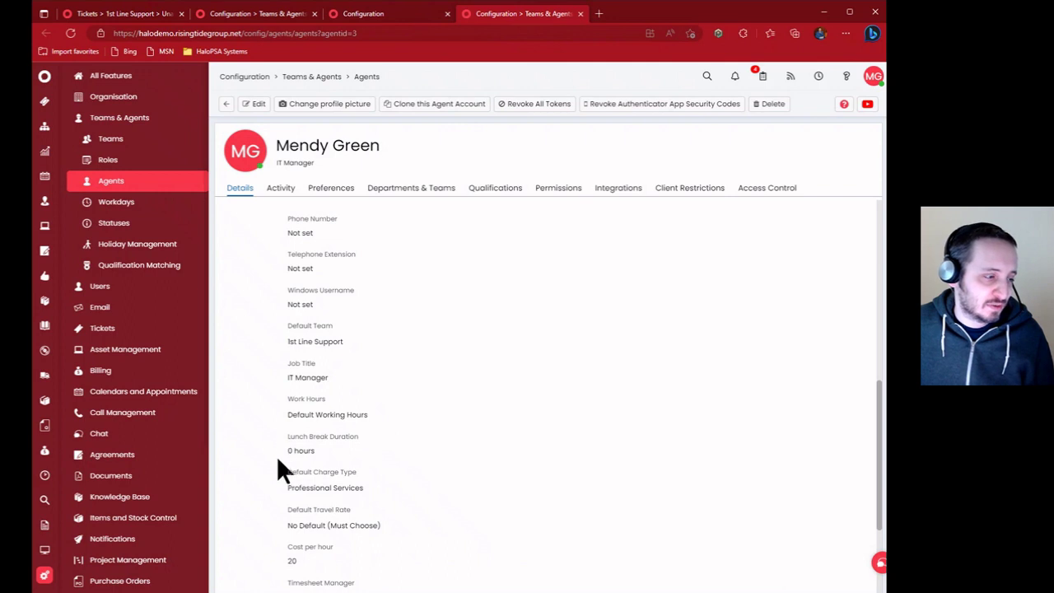
{"action": "left_click_drag", "start_coordinate": [306, 477], "coordinate": [428, 499]}
{"action": "left_click", "coordinate": [383, 417]}
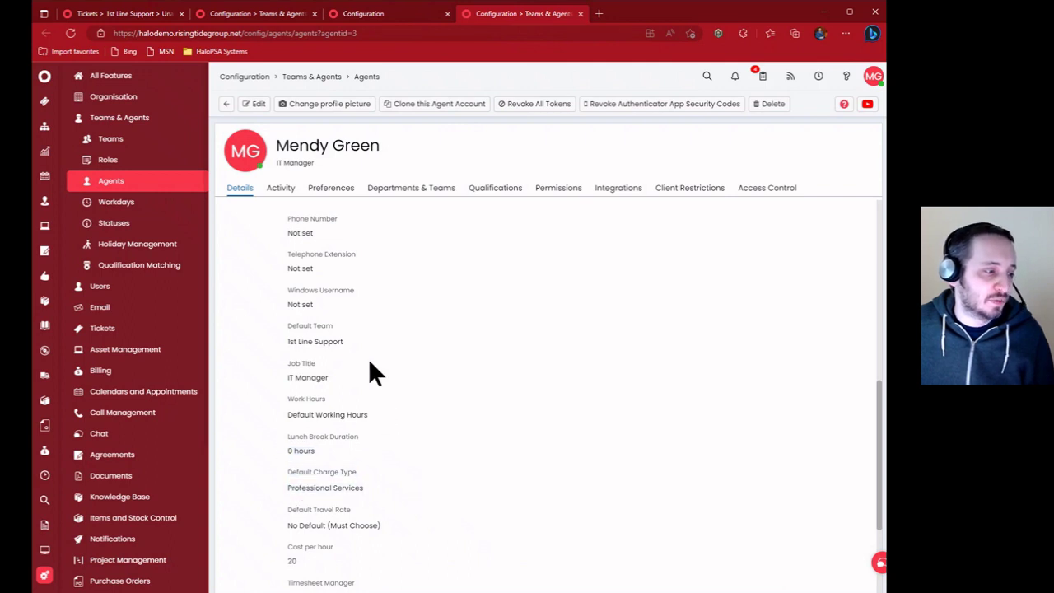
Search the configuration features for "ticket" and open the Ticket Types list
{"action": "left_click", "coordinate": [362, 14]}
{"action": "left_click", "coordinate": [489, 155]}
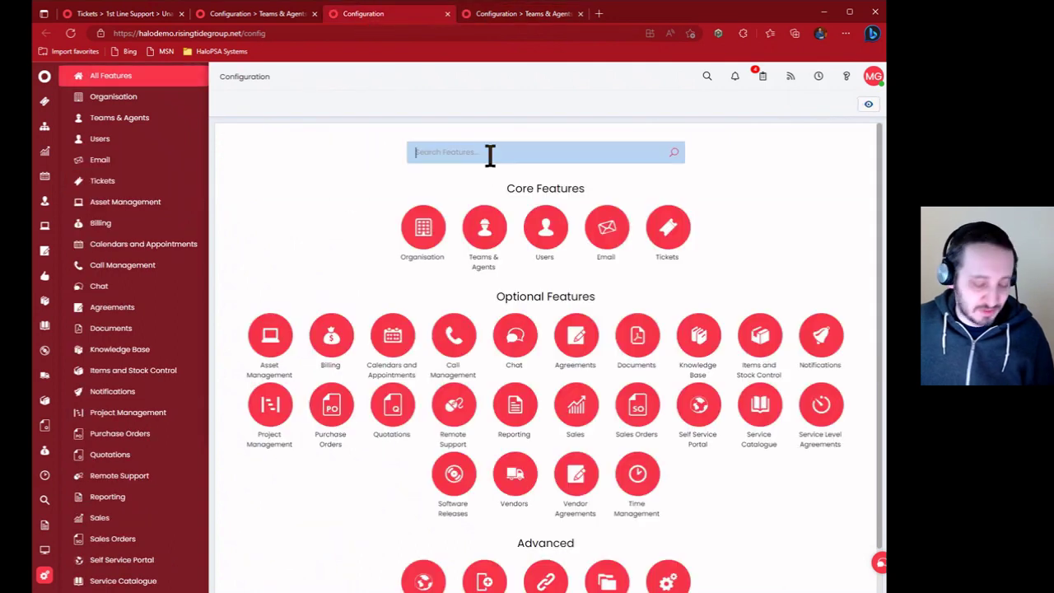
{"action": "type", "text": "ticket"}
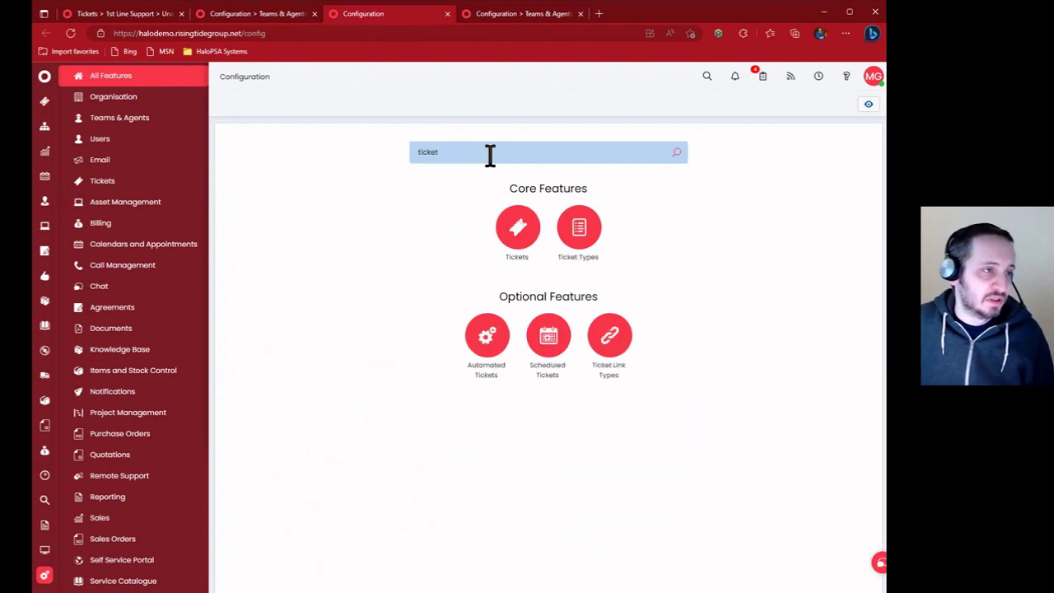
{"action": "left_click", "coordinate": [570, 227]}
Look up the ticket type in the "Laptop wont boot" ticket's information
{"action": "left_click", "coordinate": [154, 15]}
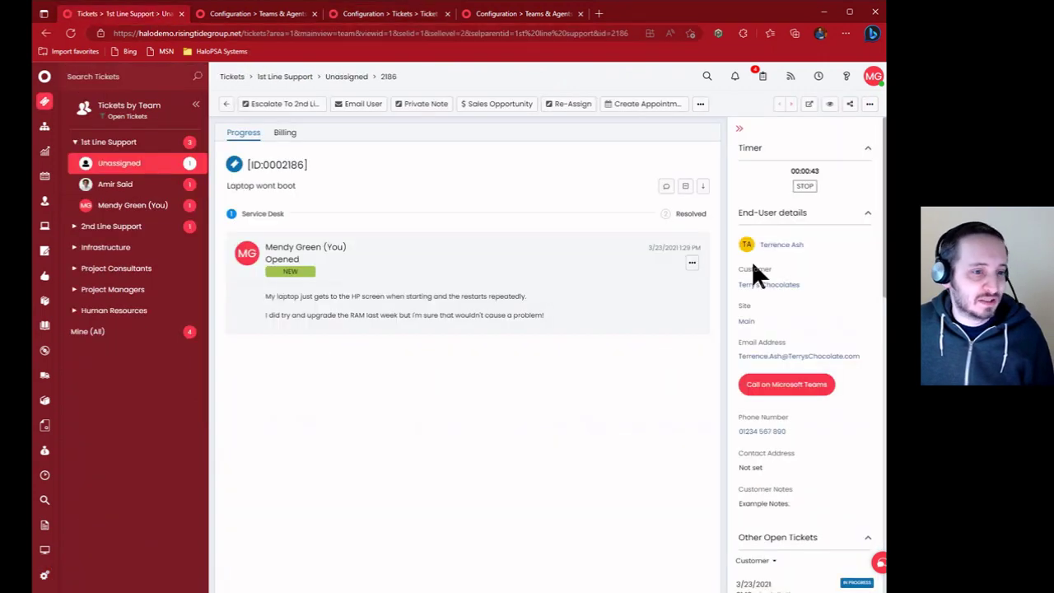
{"action": "scroll", "coordinate": [807, 364], "scroll_direction": "down", "scroll_amount": 10}
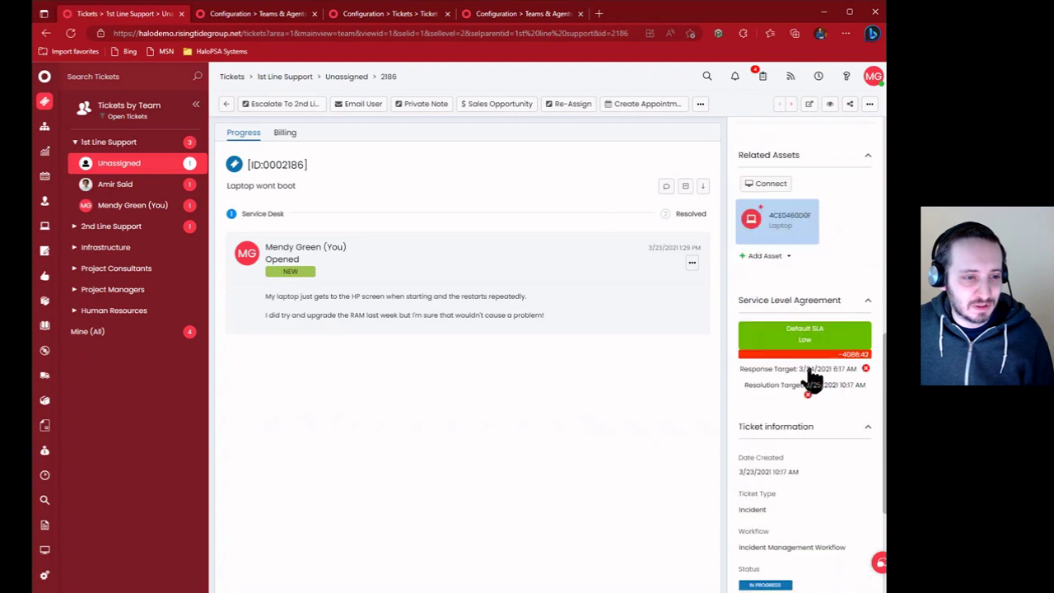
{"action": "scroll", "coordinate": [811, 375], "scroll_direction": "down", "scroll_amount": 3}
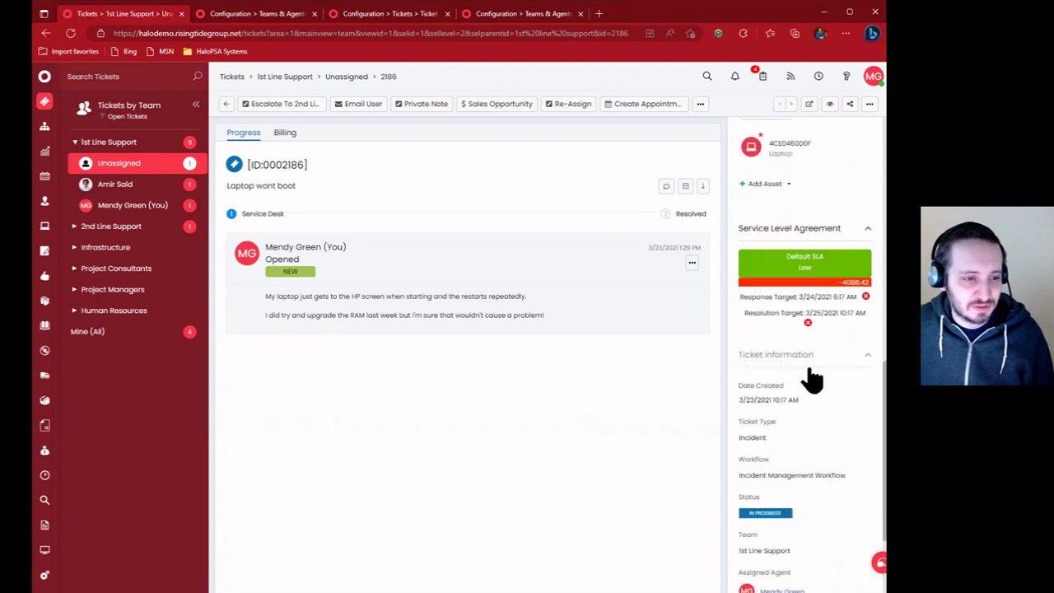
Filter the ticket types by "inci" and open the Incident ticket type
{"action": "left_click", "coordinate": [298, 18]}
{"action": "left_click", "coordinate": [383, 17]}
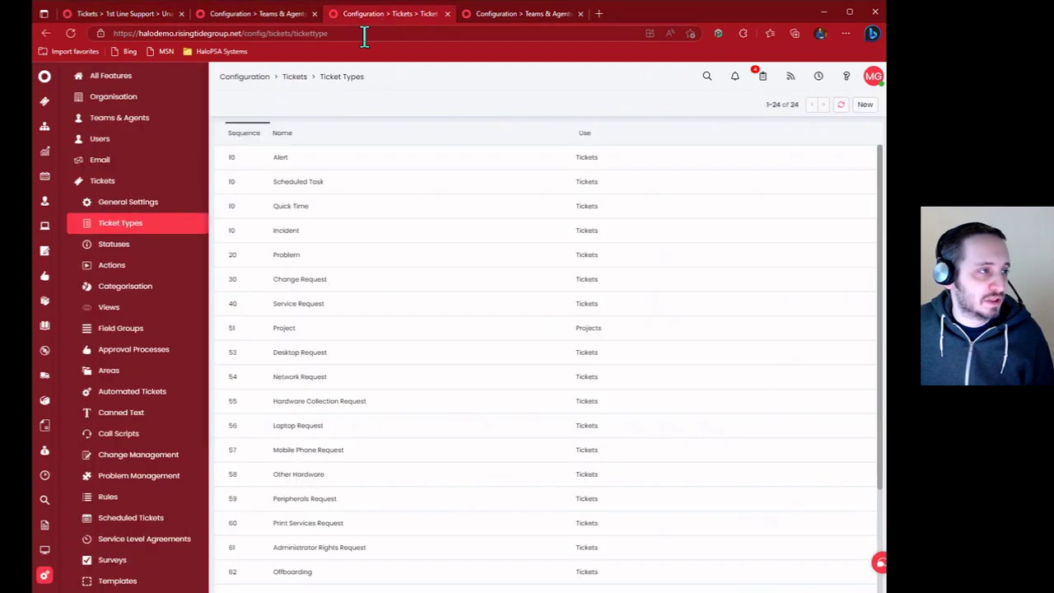
{"action": "left_click", "coordinate": [566, 135]}
{"action": "type", "text": "inci"}
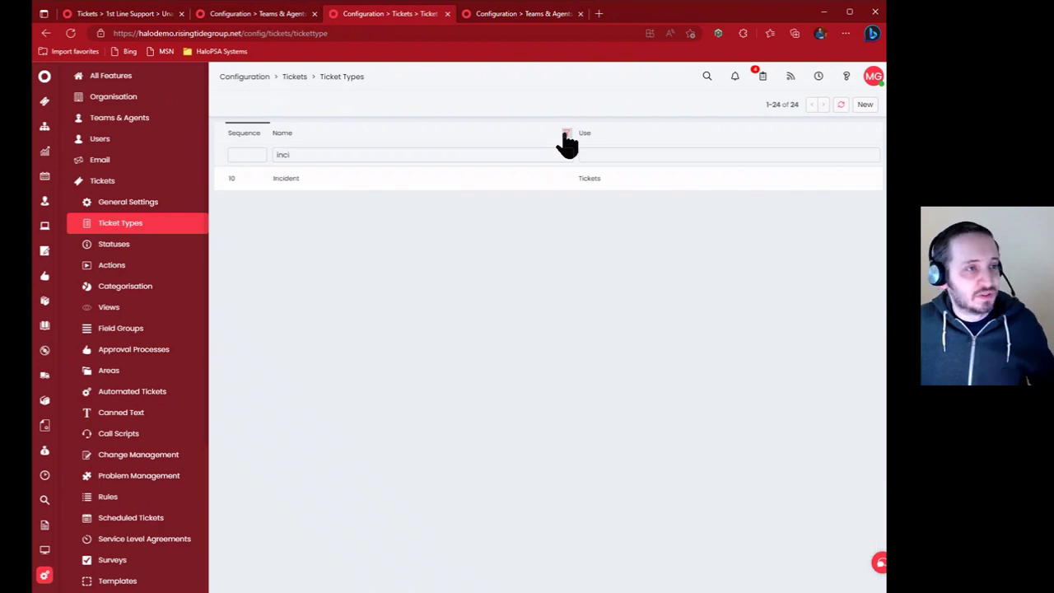
{"action": "left_click", "coordinate": [568, 174]}
{"action": "left_click", "coordinate": [301, 189]}
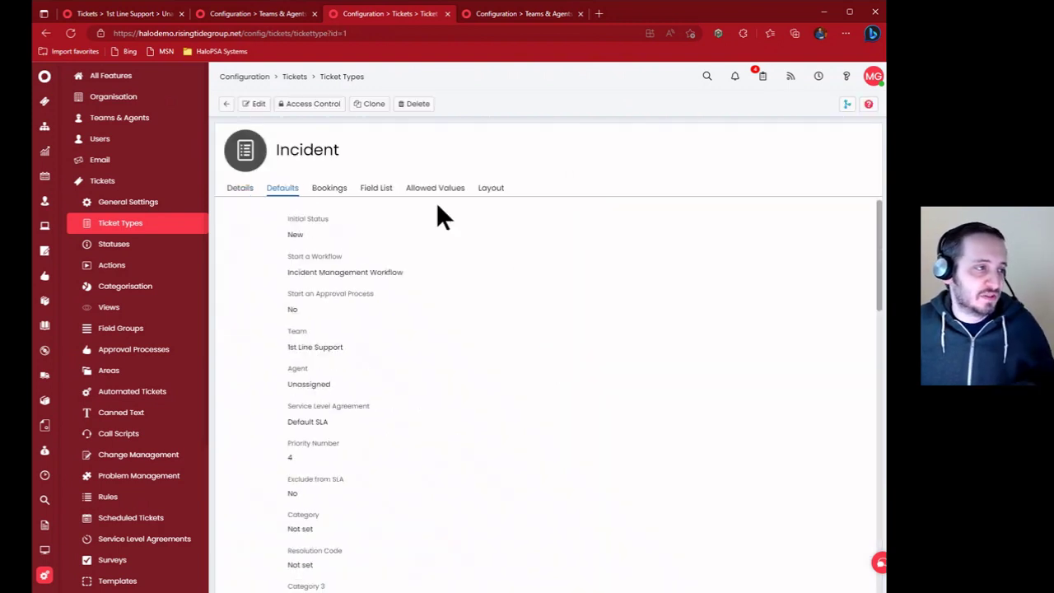
Search the Incident ticket type's defaults and details for "charge" to locate the Charge Type Override setting
{"action": "key", "text": "ctrl+f"}
{"action": "type", "text": "charge"}
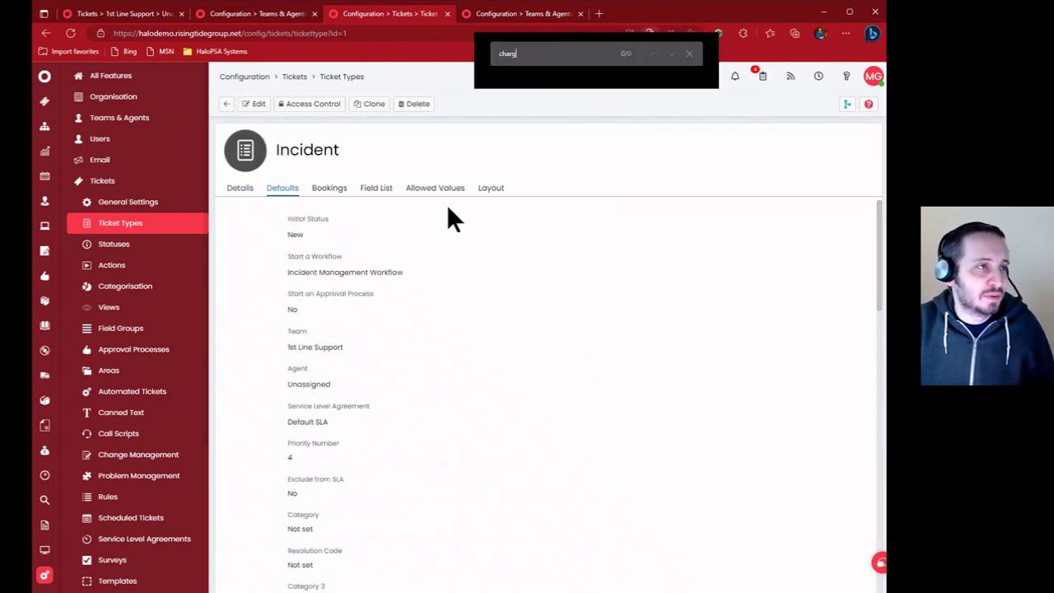
{"action": "left_click", "coordinate": [243, 195]}
{"action": "key", "text": "ctrl+f"}
{"action": "type", "text": "charge"}
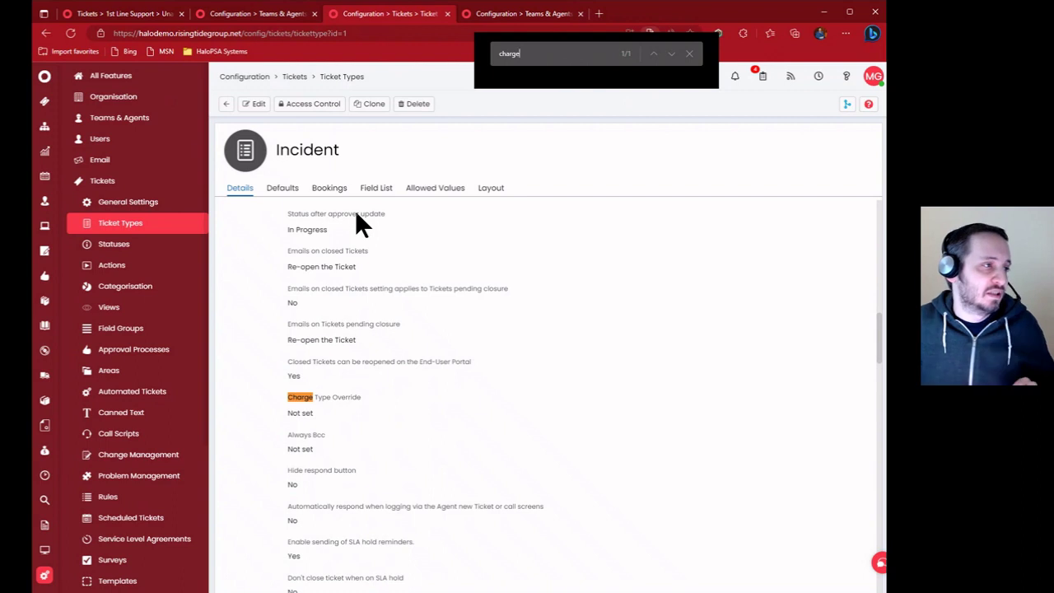
Open the Incident ticket type for editing and view the Charge Type Override options without choosing one
{"action": "left_click", "coordinate": [247, 104]}
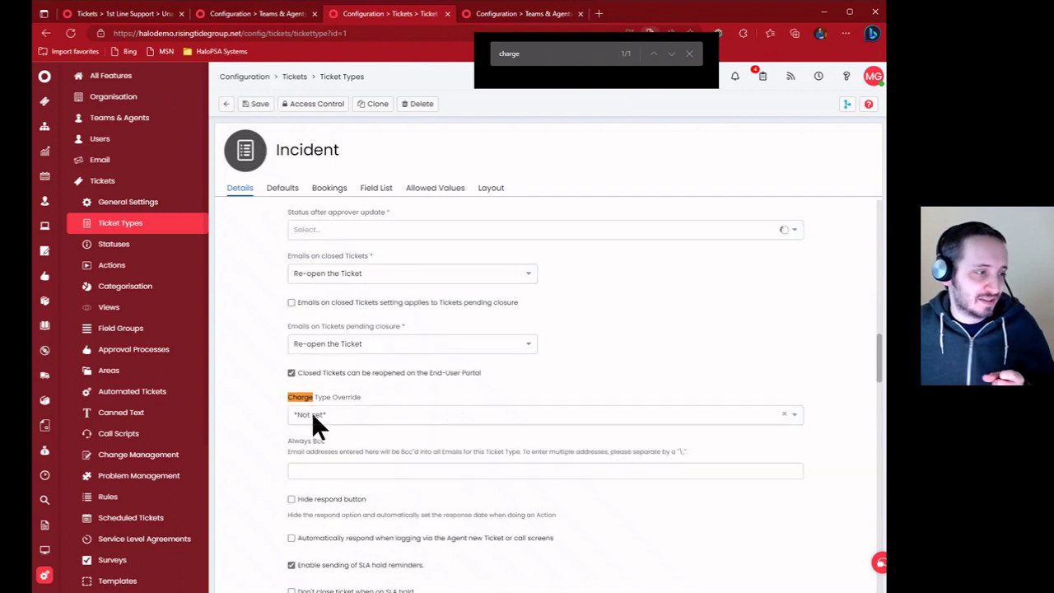
{"action": "left_click", "coordinate": [602, 420]}
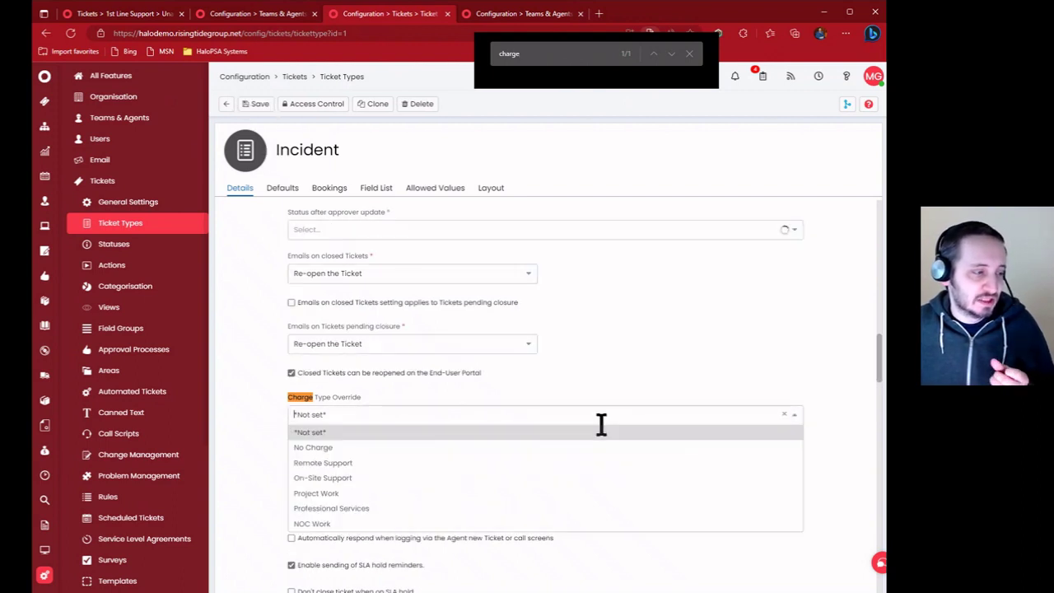
{"action": "left_click", "coordinate": [282, 418]}
Open the Actions configuration through a feature search, filter the actions by "email", and open the Email User action
{"action": "left_click", "coordinate": [276, 13]}
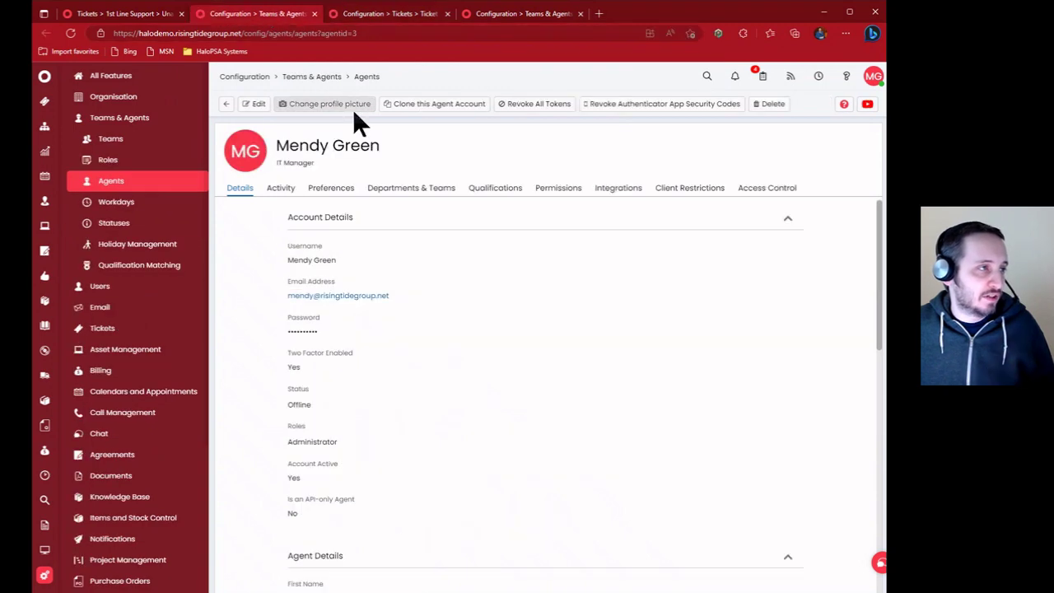
{"action": "left_click", "coordinate": [313, 77]}
{"action": "left_click", "coordinate": [263, 78]}
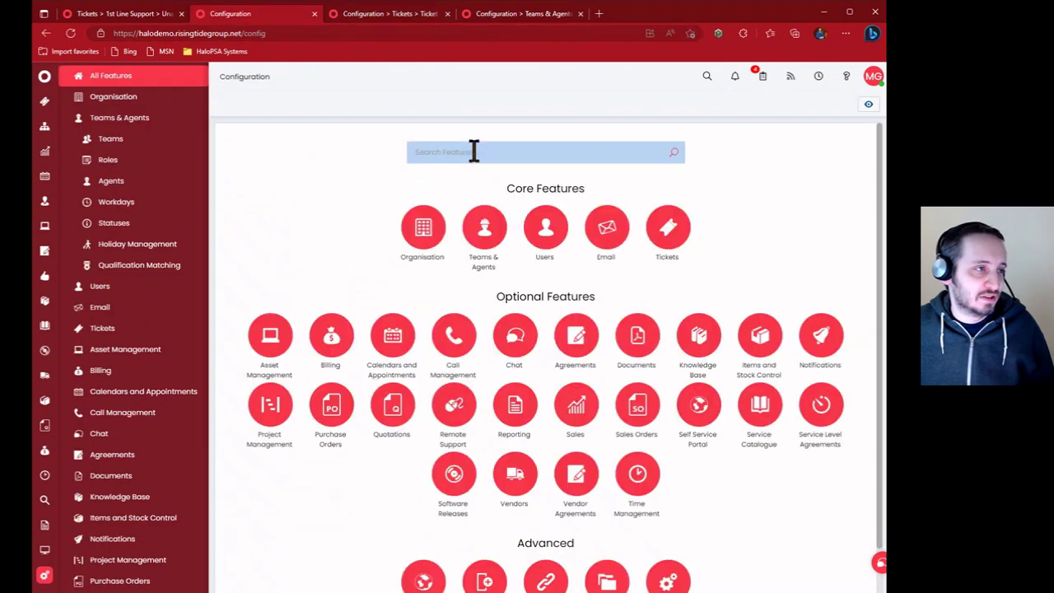
{"action": "type", "text": "action"}
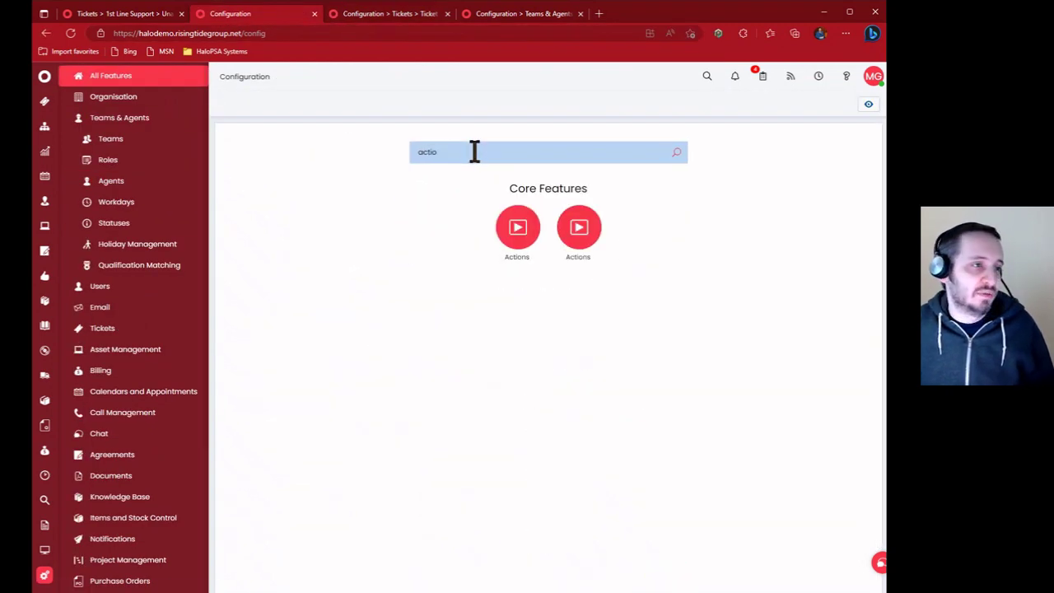
{"action": "left_click", "coordinate": [507, 227]}
{"action": "left_click", "coordinate": [567, 134]}
{"action": "type", "text": "email"}
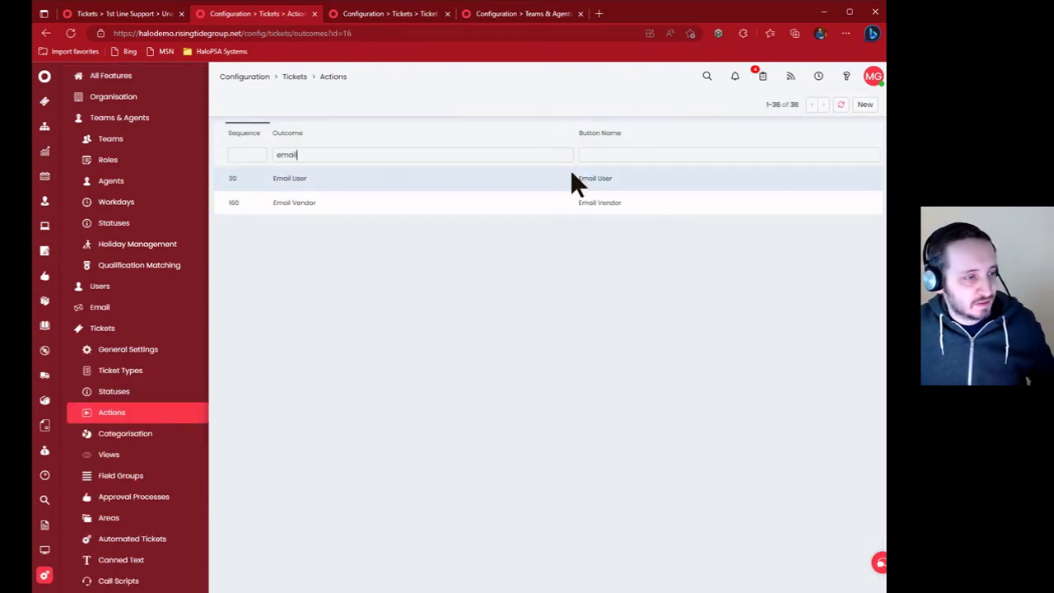
{"action": "left_click", "coordinate": [577, 179]}
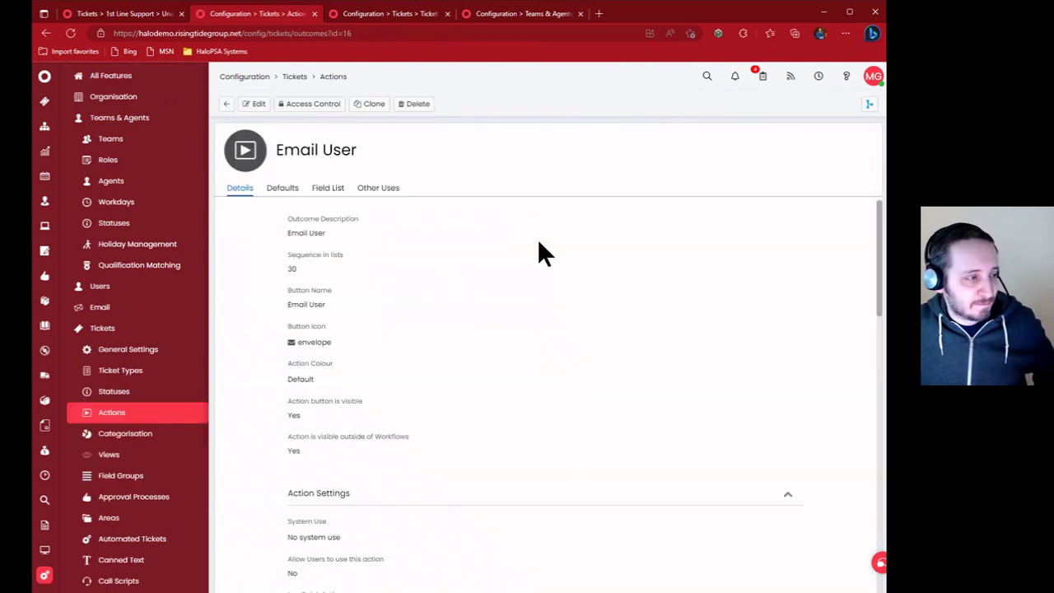
Review the Charge Type in the Email User action's defaults and open the action for editing
{"action": "left_click", "coordinate": [294, 192]}
{"action": "scroll", "coordinate": [454, 367], "scroll_direction": "down", "scroll_amount": 10}
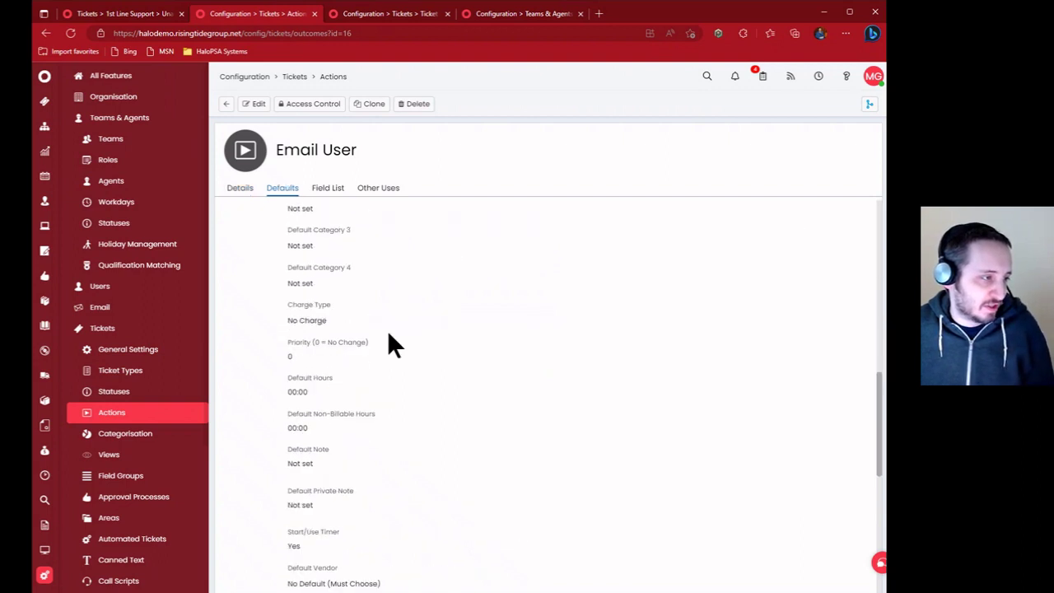
{"action": "triple_click", "coordinate": [375, 323]}
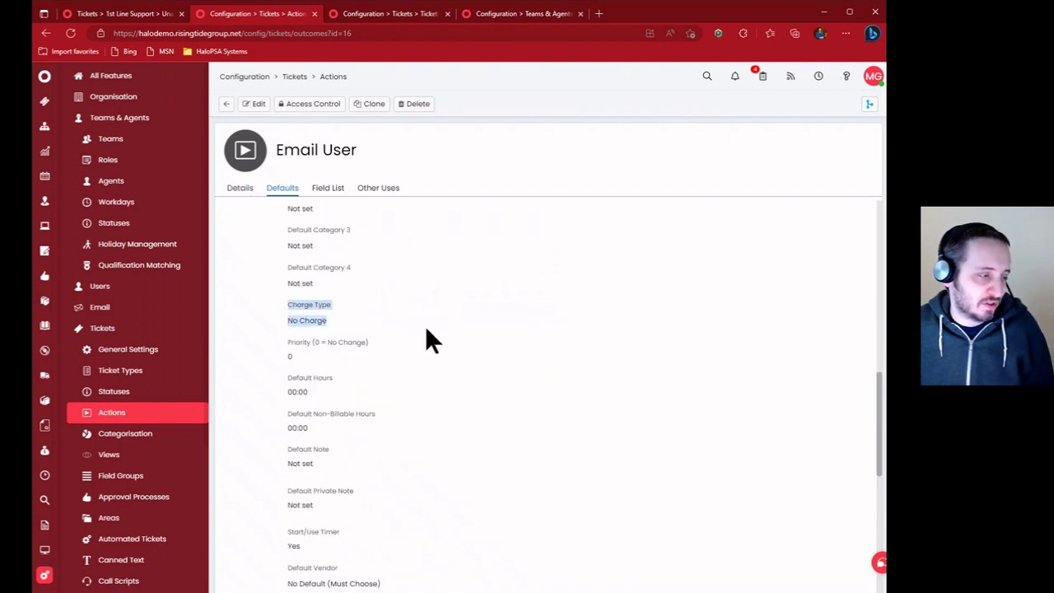
{"action": "left_click", "coordinate": [256, 105]}
Compare the charge type settings of the Incident ticket type, the Email User action and the agent
{"action": "left_click", "coordinate": [396, 14]}
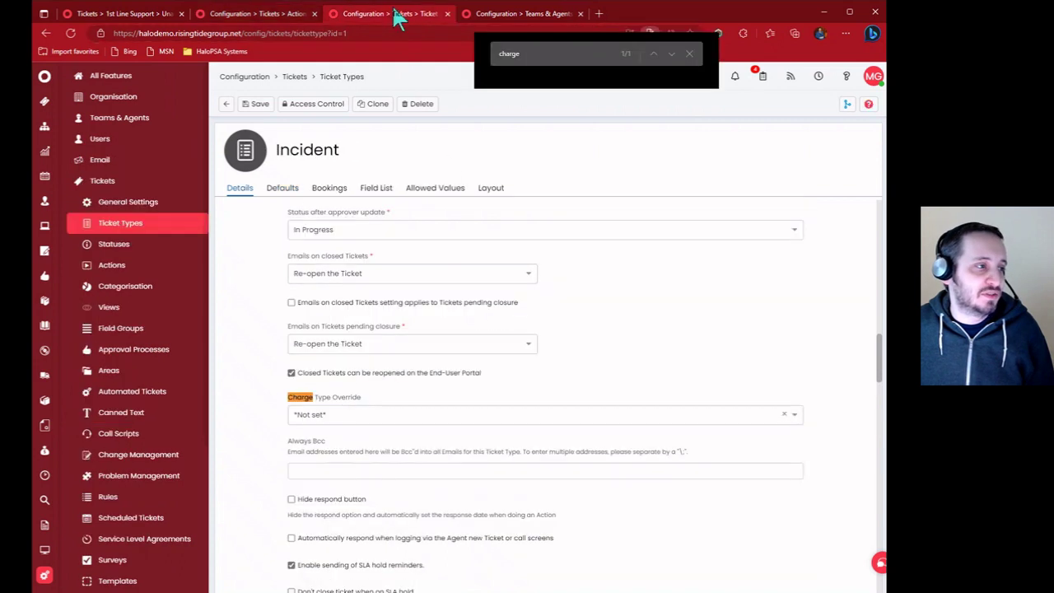
{"action": "left_click", "coordinate": [274, 14]}
{"action": "left_click_drag", "start_coordinate": [270, 326], "coordinate": [564, 336]}
{"action": "left_click", "coordinate": [520, 14]}
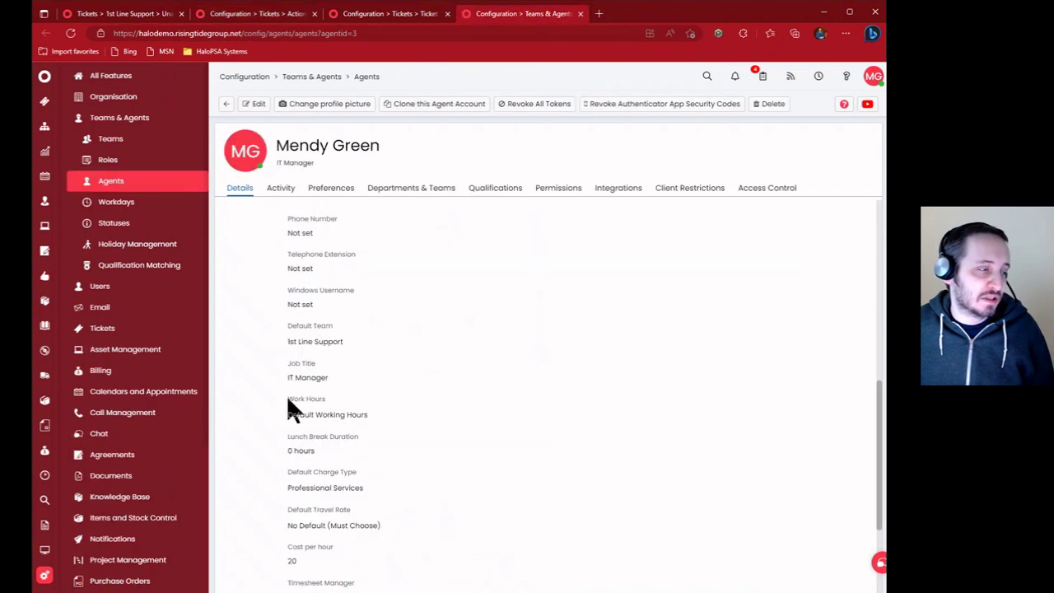
Set the Charge Type default of the Email User action to "*No Default (Must Choose)*"
{"action": "left_click", "coordinate": [251, 15]}
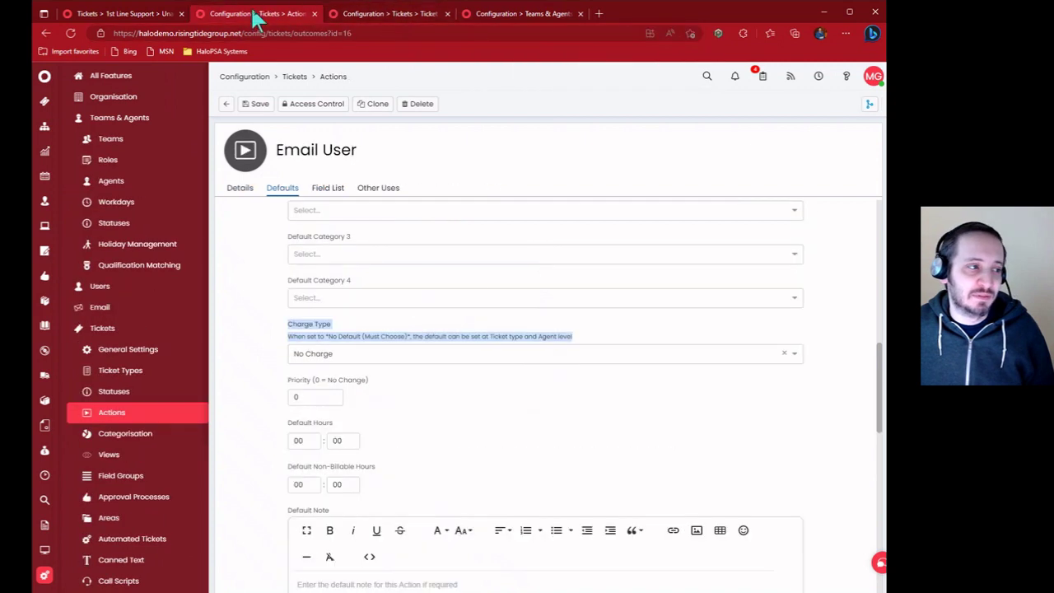
{"action": "left_click", "coordinate": [788, 355]}
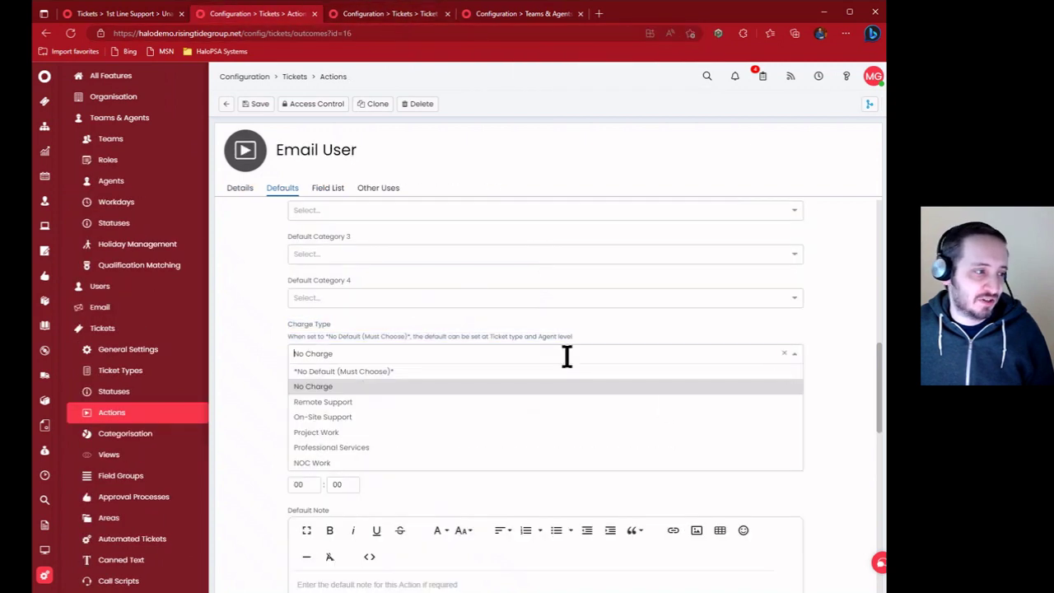
{"action": "left_click", "coordinate": [430, 379]}
{"action": "left_click", "coordinate": [412, 358]}
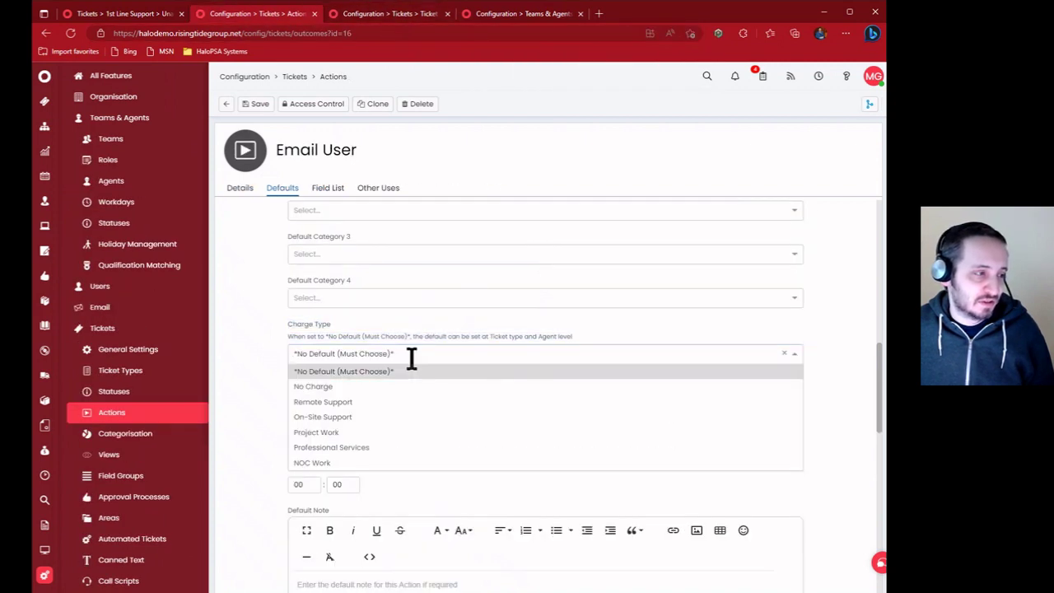
{"action": "left_click", "coordinate": [414, 375]}
{"action": "left_click", "coordinate": [387, 354]}
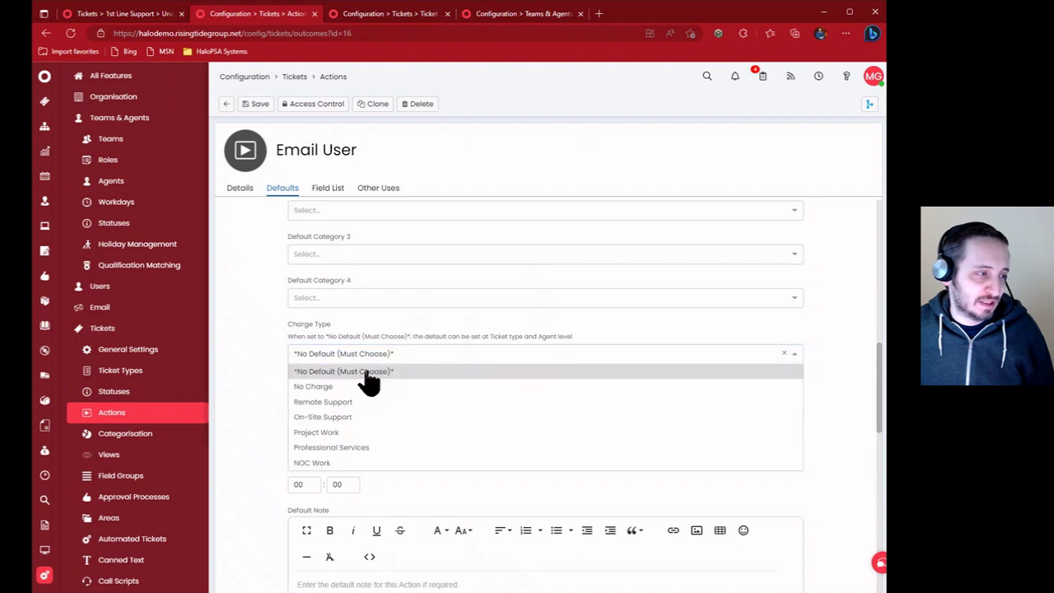
{"action": "left_click", "coordinate": [368, 381]}
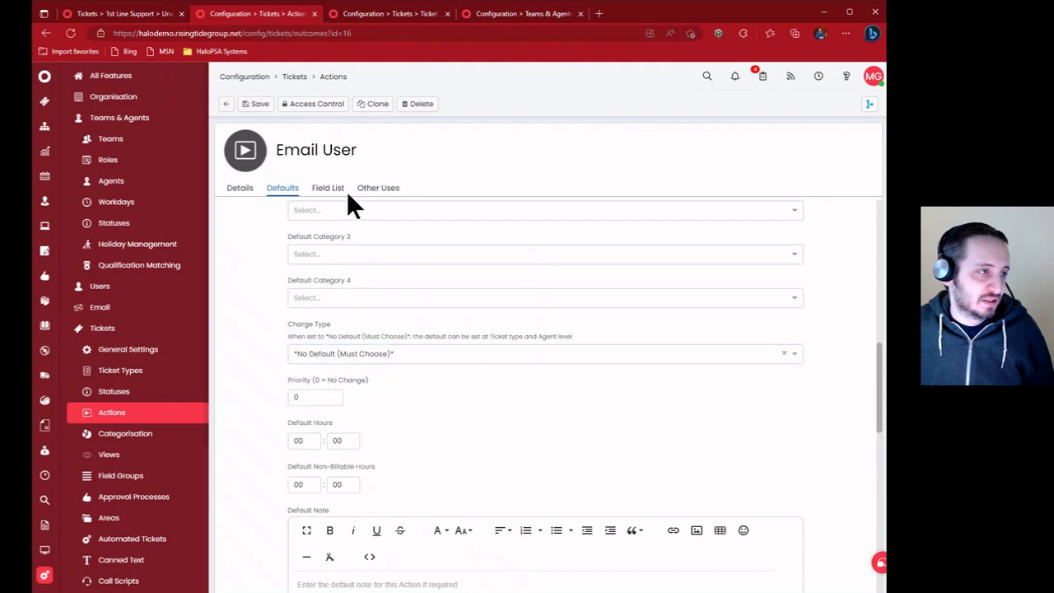
Review the Email User action's field list and try to save the action without adding the Charge Type field
{"action": "left_click", "coordinate": [341, 191]}
{"action": "left_click", "coordinate": [801, 337]}
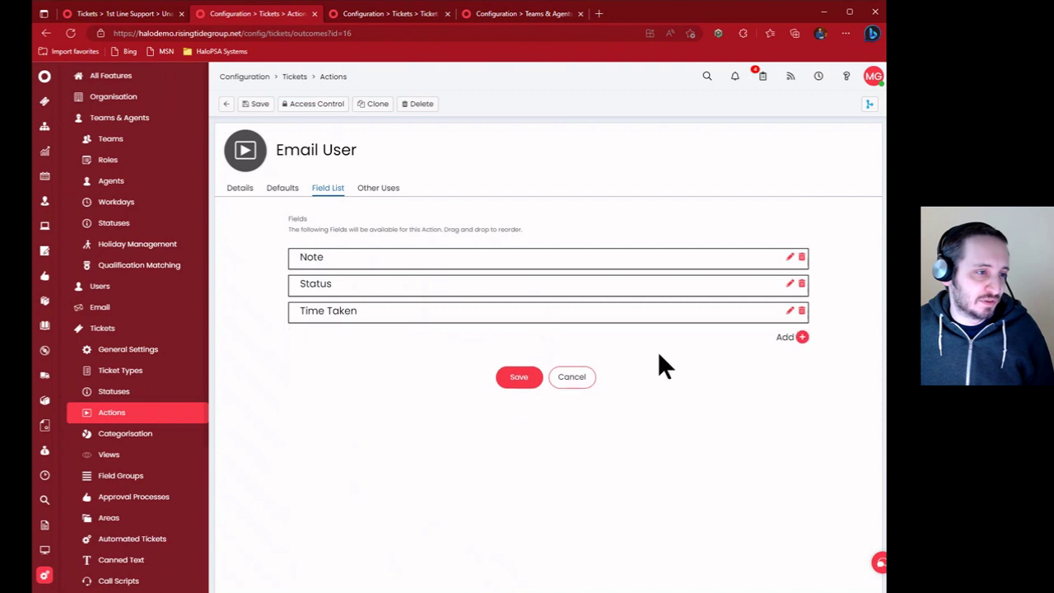
{"action": "left_click", "coordinate": [256, 104]}
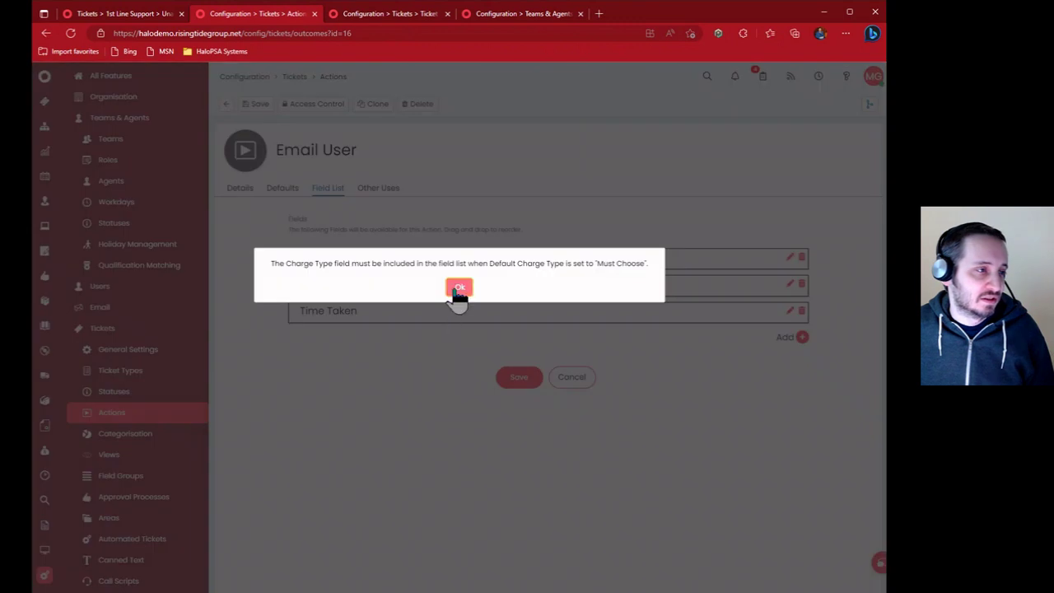
{"action": "left_click", "coordinate": [458, 288]}
Clear the Charge Type in the Email User action's defaults to return it to No Charge
{"action": "left_click", "coordinate": [280, 189]}
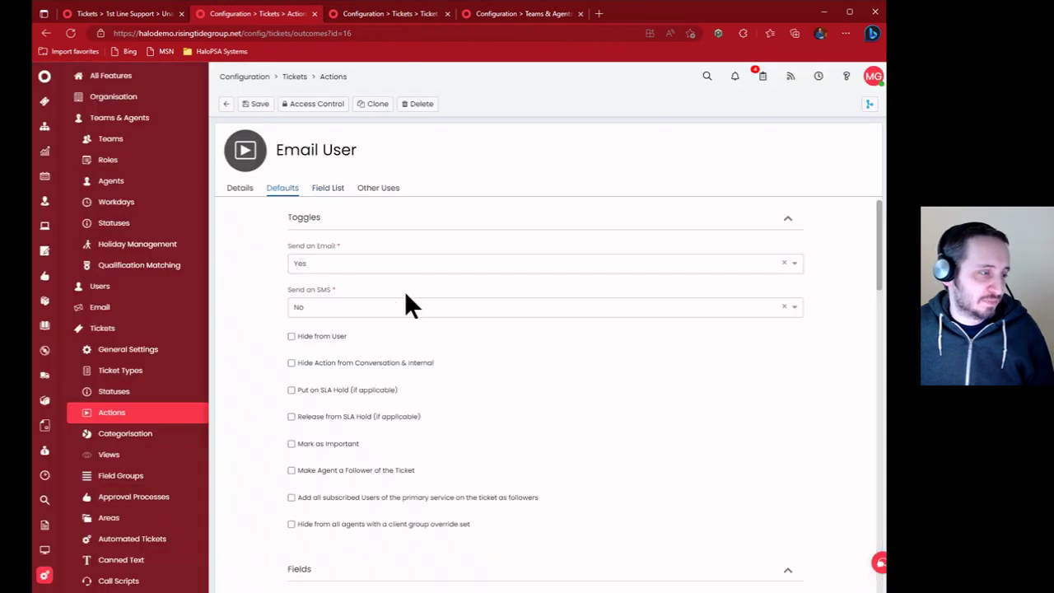
{"action": "scroll", "coordinate": [476, 369], "scroll_direction": "down", "scroll_amount": 5}
{"action": "scroll", "coordinate": [477, 370], "scroll_direction": "up", "scroll_amount": 2}
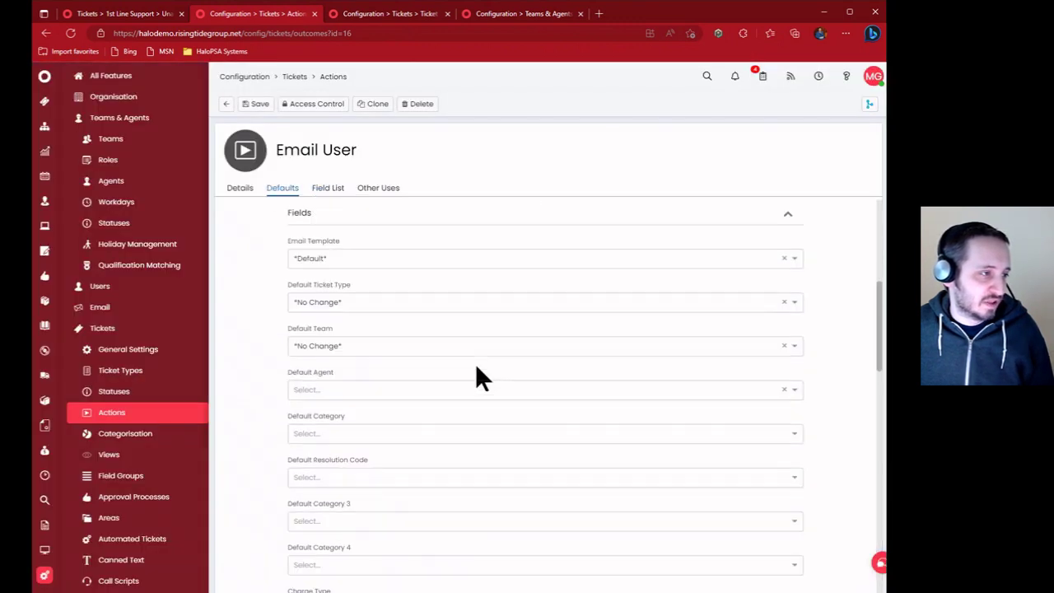
{"action": "scroll", "coordinate": [476, 364], "scroll_direction": "down", "scroll_amount": 3}
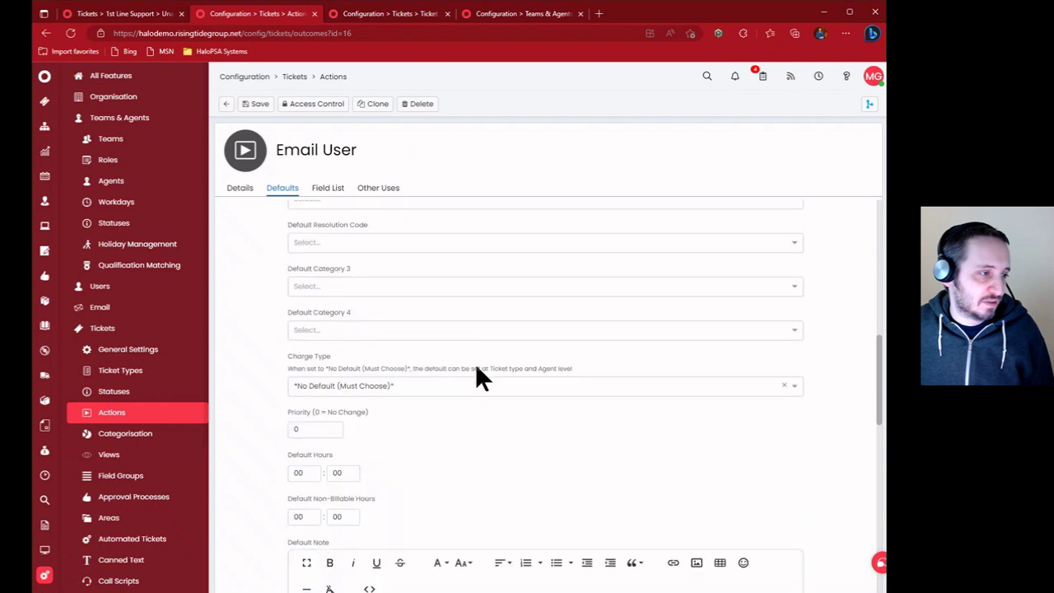
{"action": "left_click", "coordinate": [784, 387]}
{"action": "left_click", "coordinate": [828, 402]}
{"action": "left_click", "coordinate": [782, 389]}
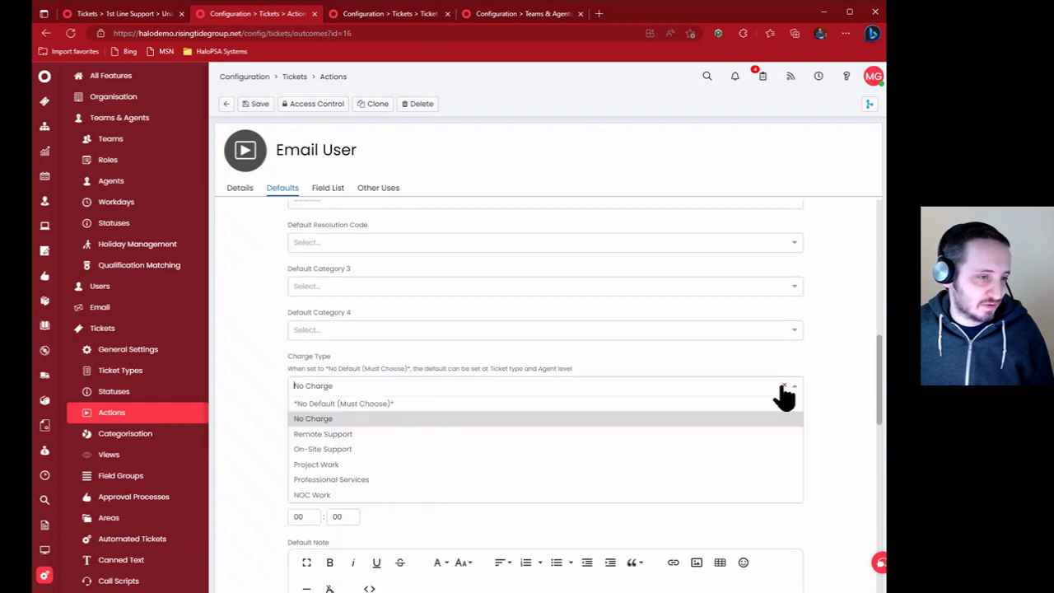
{"action": "scroll", "coordinate": [562, 456], "scroll_direction": "up", "scroll_amount": 2}
{"action": "scroll", "coordinate": [563, 456], "scroll_direction": "down", "scroll_amount": 2}
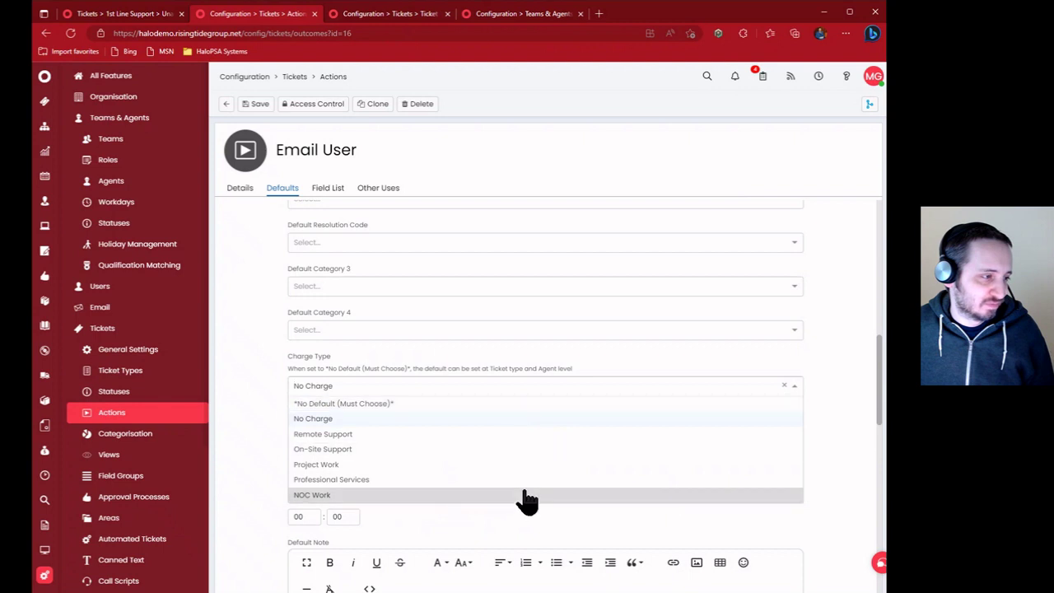
Review the Charge Type hint and choose "*No Default (Must Choose)*" again in the Email User action's defaults
{"action": "left_click_drag", "start_coordinate": [391, 368], "coordinate": [590, 370]}
{"action": "left_click", "coordinate": [465, 386]}
{"action": "left_click_drag", "start_coordinate": [324, 368], "coordinate": [436, 368]}
{"action": "left_click", "coordinate": [435, 368]}
{"action": "left_click", "coordinate": [467, 388]}
{"action": "left_click", "coordinate": [381, 404]}
{"action": "left_click", "coordinate": [400, 386]}
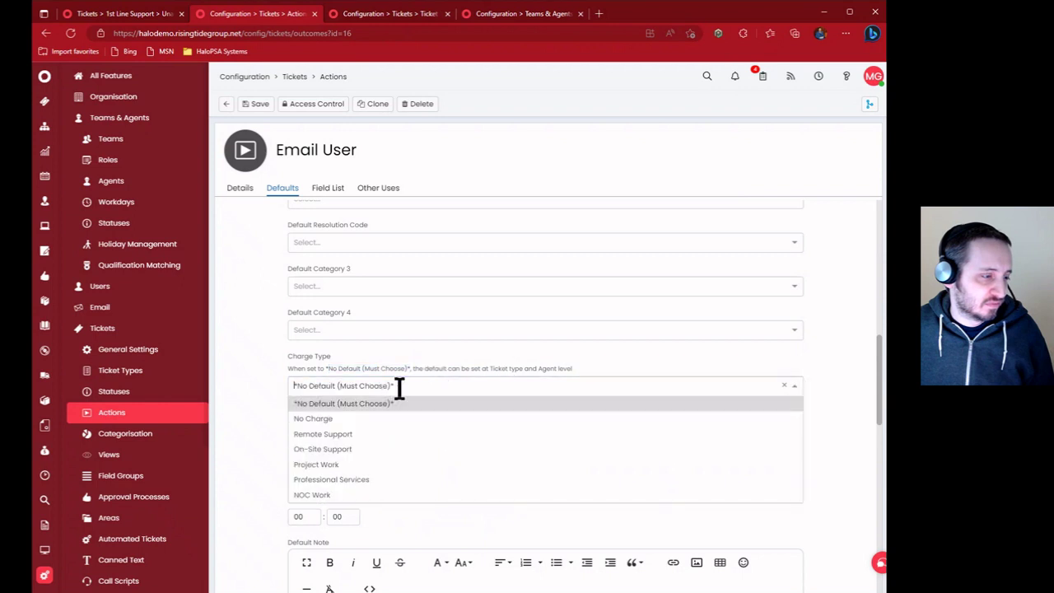
{"action": "left_click", "coordinate": [403, 404]}
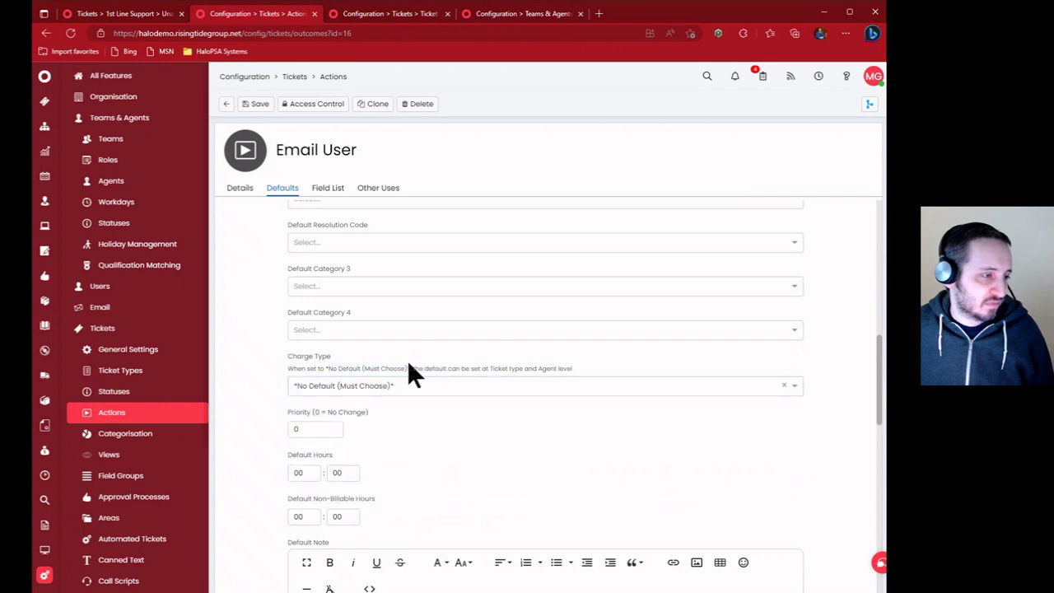
Add the Charge Type field to the Email User action's field list
{"action": "left_click", "coordinate": [331, 195]}
{"action": "left_click", "coordinate": [784, 337]}
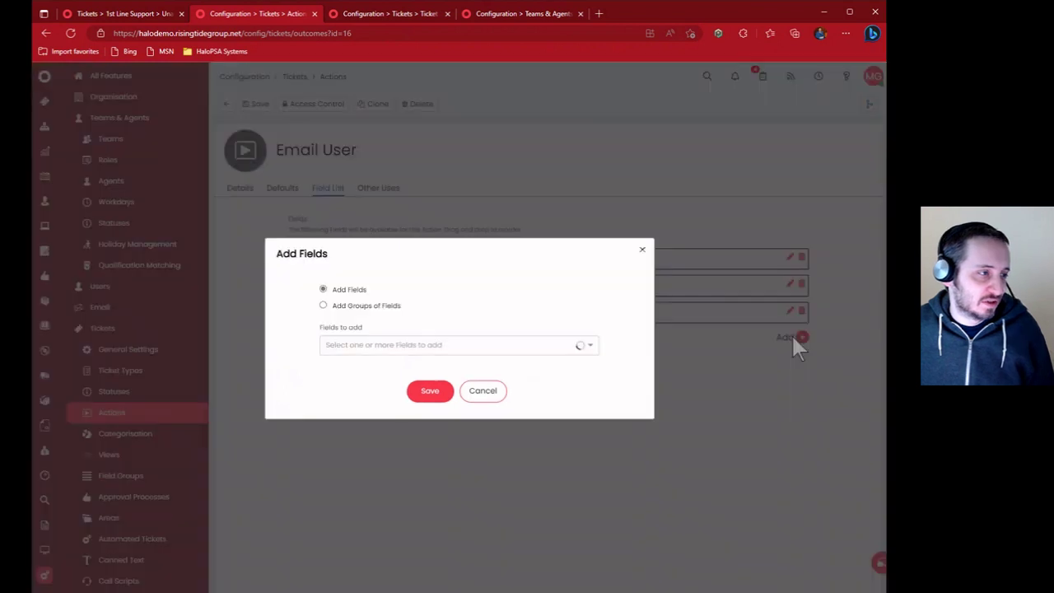
{"action": "left_click", "coordinate": [365, 346]}
{"action": "type", "text": "chorge"}
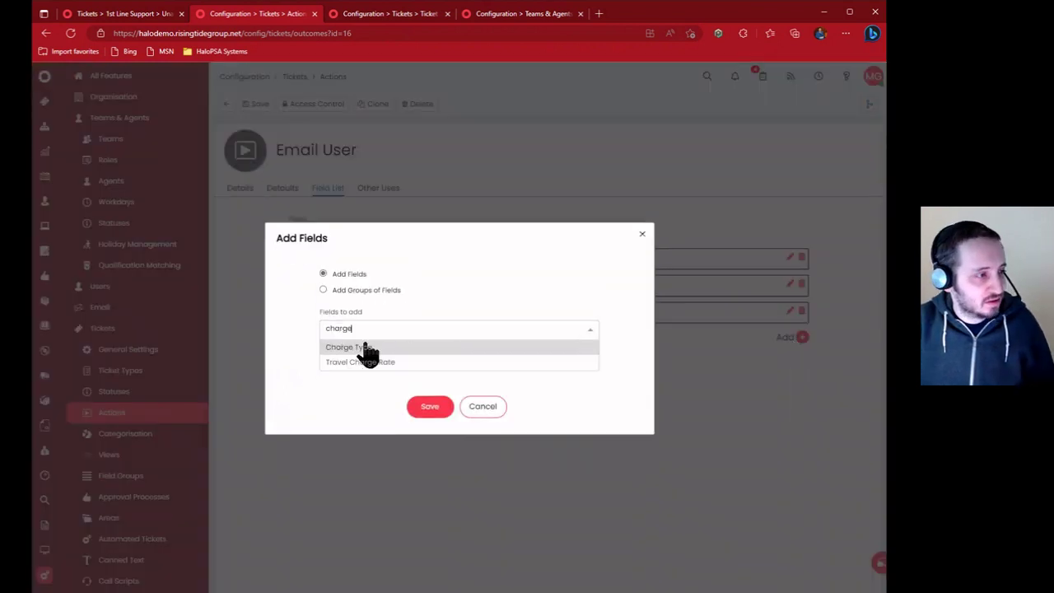
{"action": "left_click", "coordinate": [367, 349]}
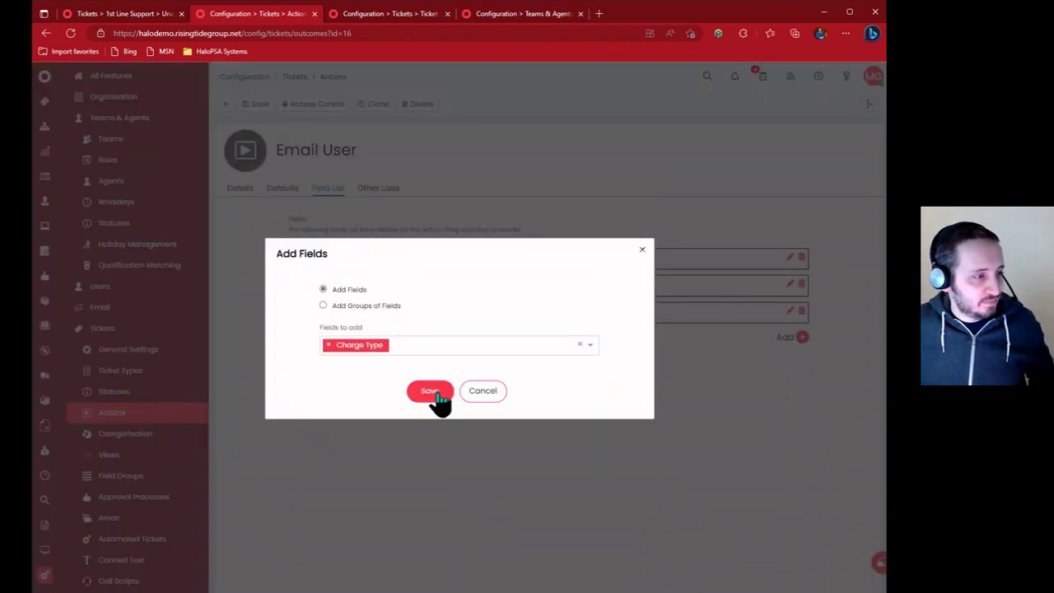
{"action": "left_click", "coordinate": [432, 392]}
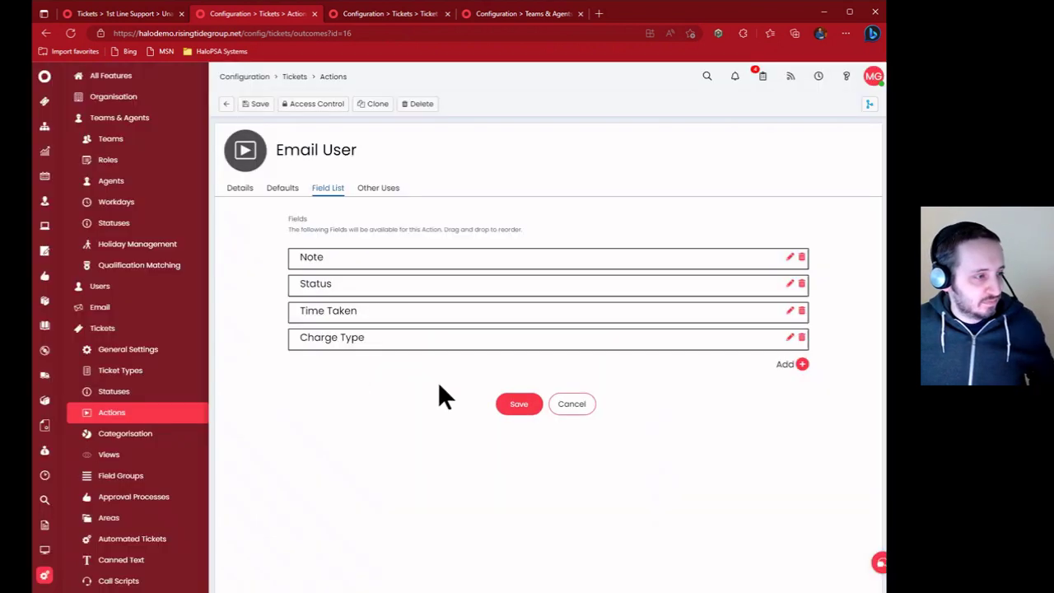
Make the Charge Type field visible only when Administrator Rights equals No, and save the Email User action
{"action": "left_click", "coordinate": [789, 338]}
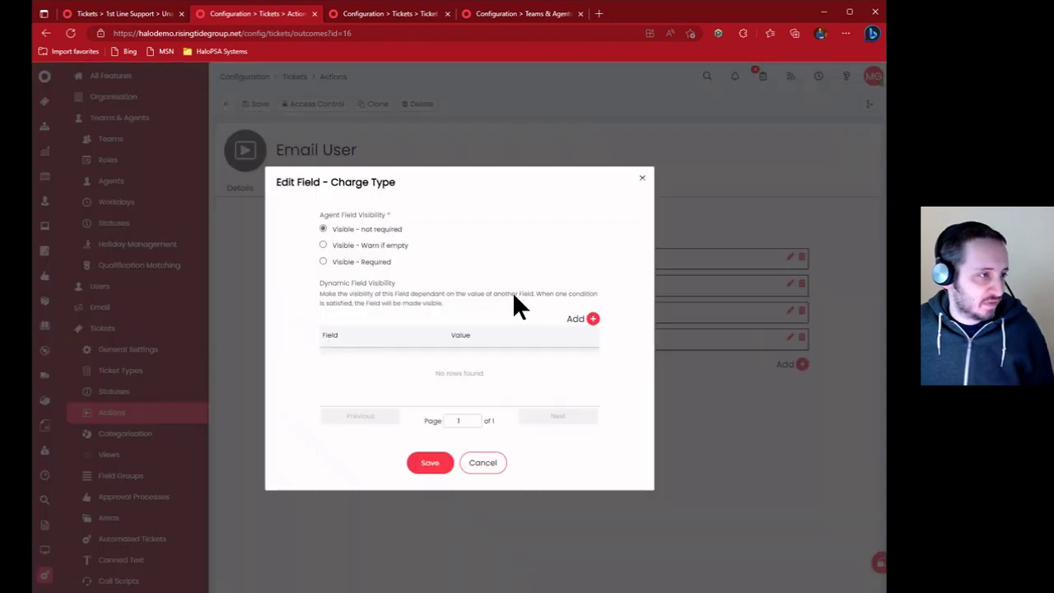
{"action": "left_click", "coordinate": [590, 319]}
{"action": "left_click", "coordinate": [490, 375]}
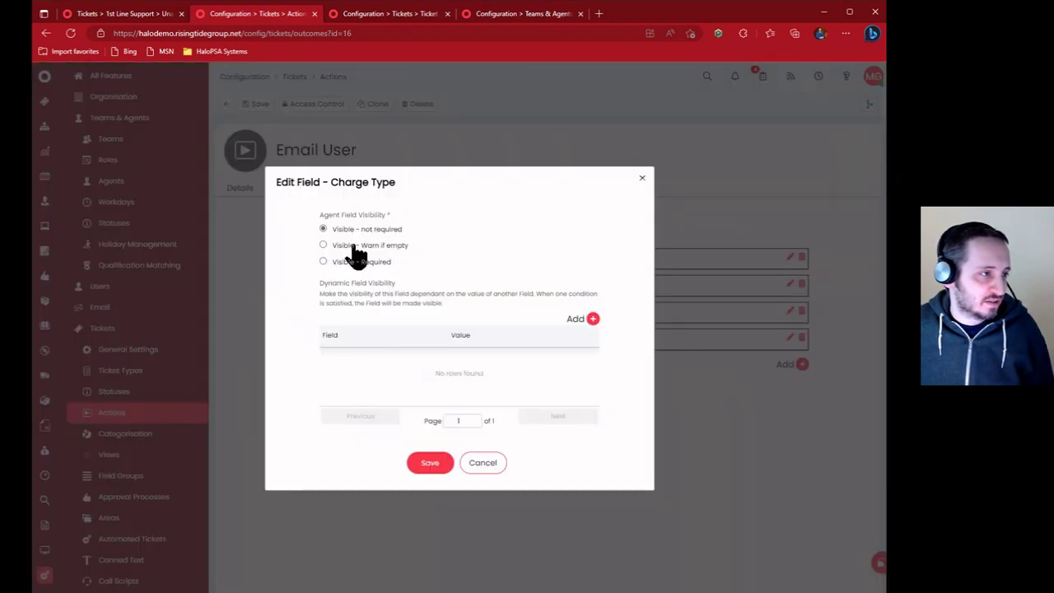
{"action": "left_click", "coordinate": [592, 320]}
{"action": "left_click", "coordinate": [594, 329]}
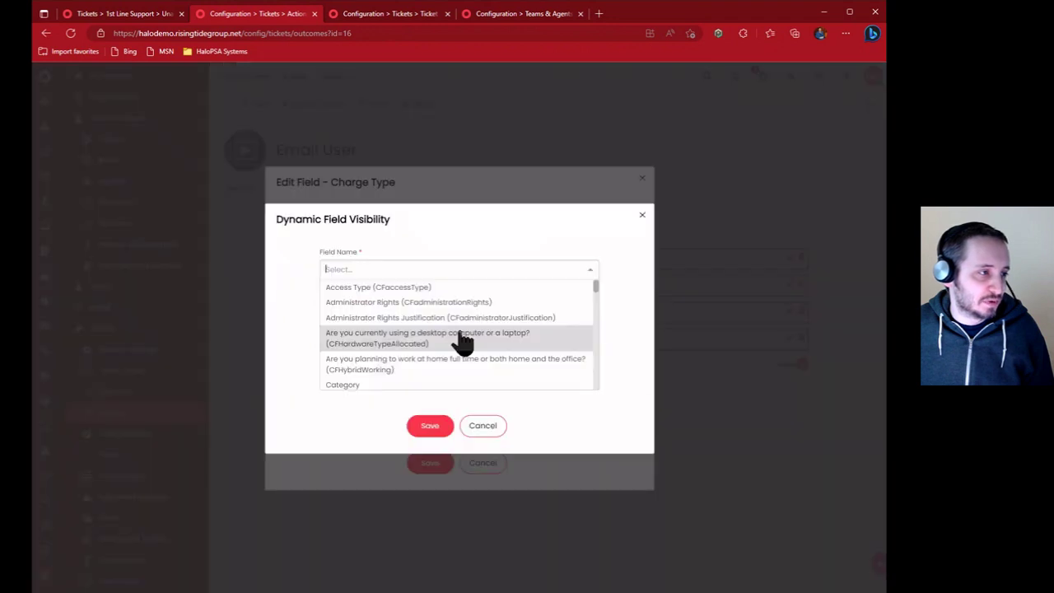
{"action": "left_click", "coordinate": [420, 303]}
{"action": "left_click", "coordinate": [408, 370]}
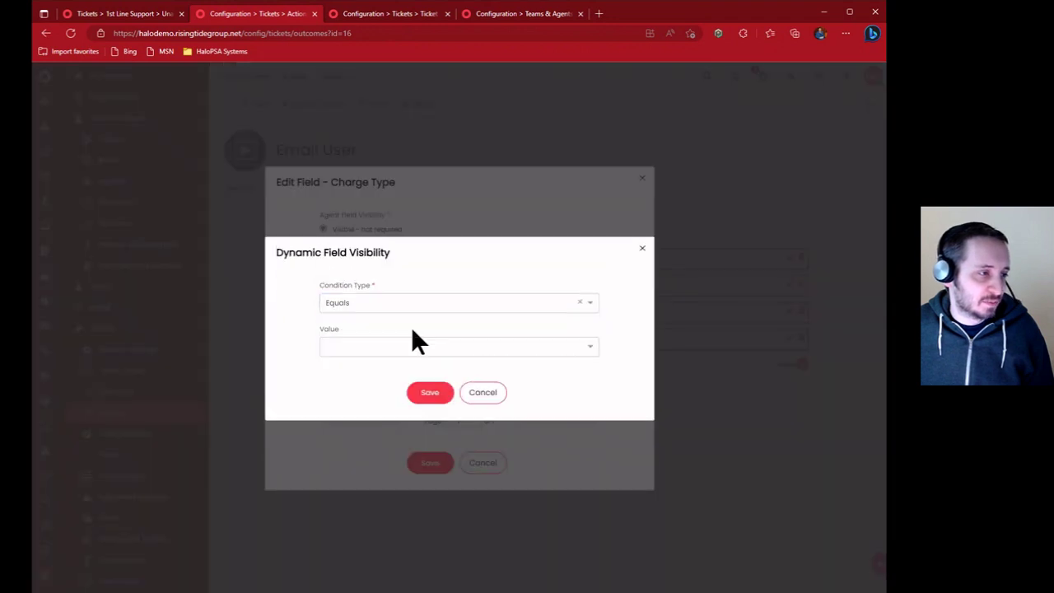
{"action": "left_click", "coordinate": [403, 349]}
{"action": "left_click", "coordinate": [401, 364]}
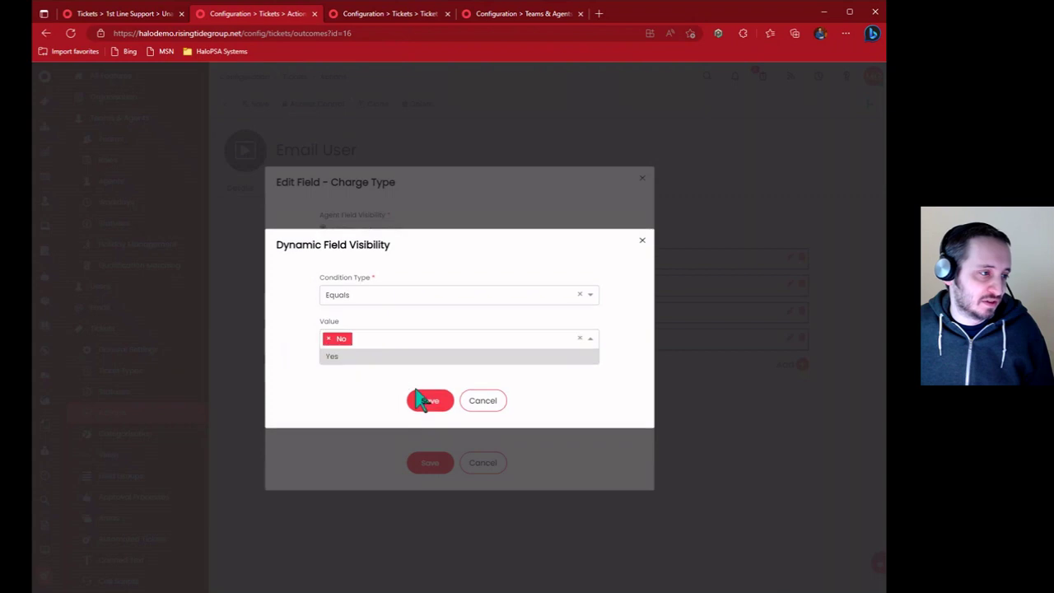
{"action": "left_click", "coordinate": [415, 405]}
{"action": "left_click", "coordinate": [428, 461]}
{"action": "left_click", "coordinate": [518, 403]}
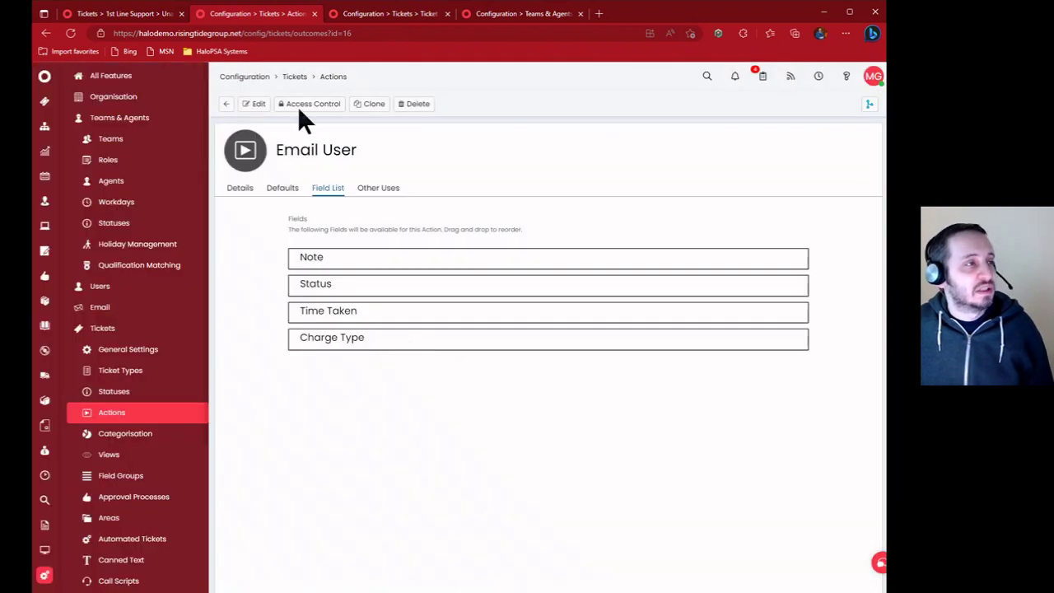
Reload the "Laptop wont boot" ticket and start an Email User action with email sending off and 00:05 time taken
{"action": "left_click", "coordinate": [91, 16]}
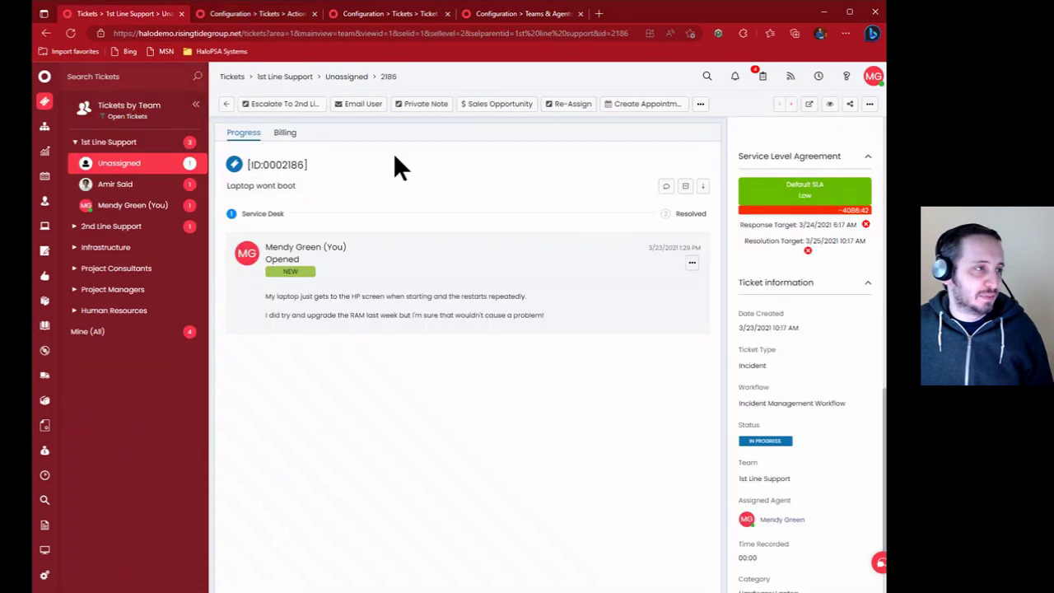
{"action": "left_click", "coordinate": [71, 33]}
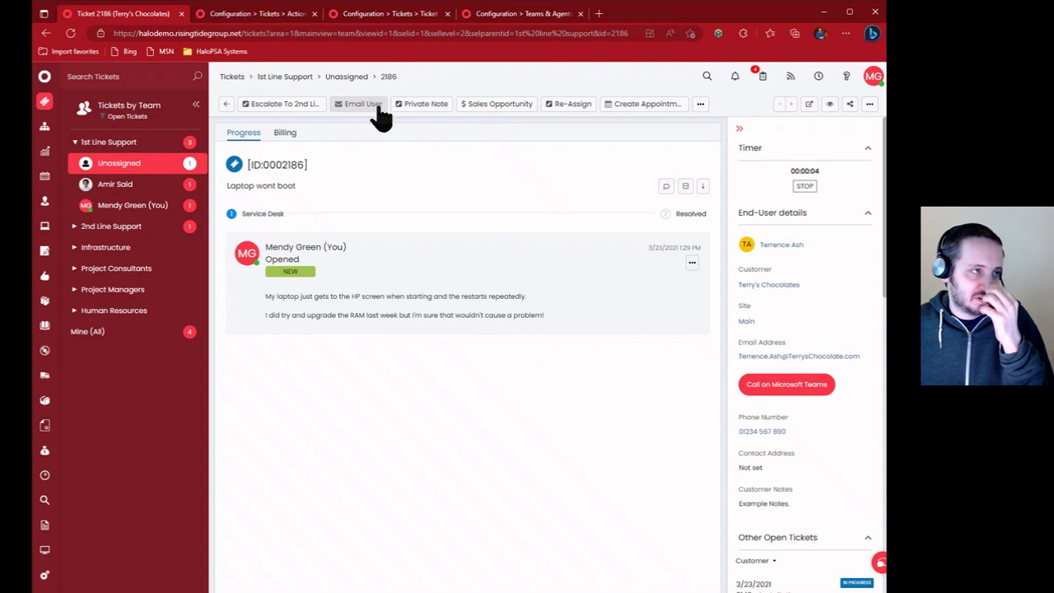
{"action": "left_click", "coordinate": [362, 104]}
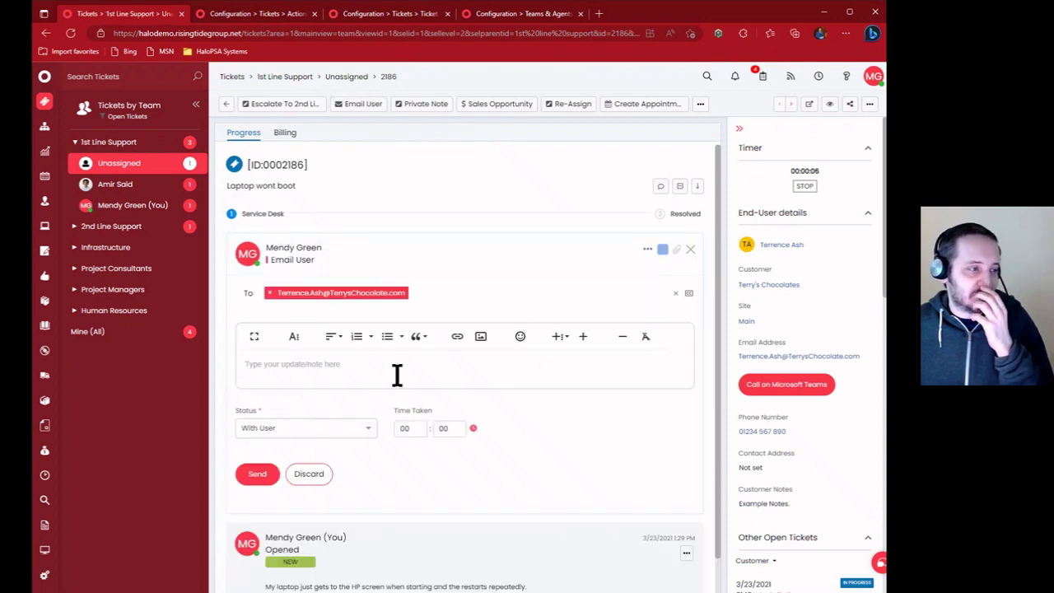
{"action": "left_click", "coordinate": [662, 249]}
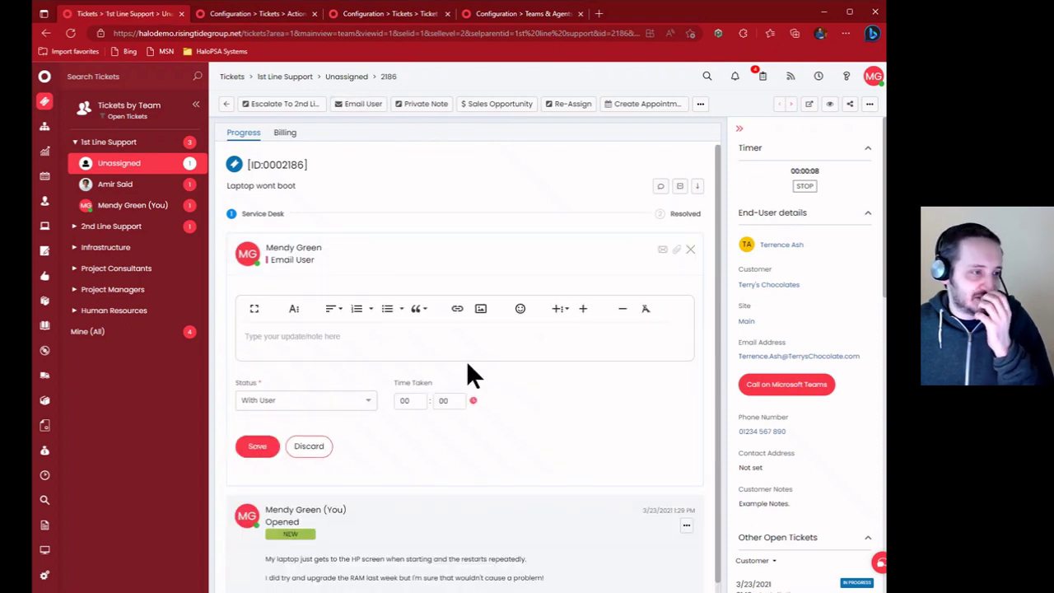
{"action": "left_click", "coordinate": [439, 401]}
{"action": "type", "text": "5"}
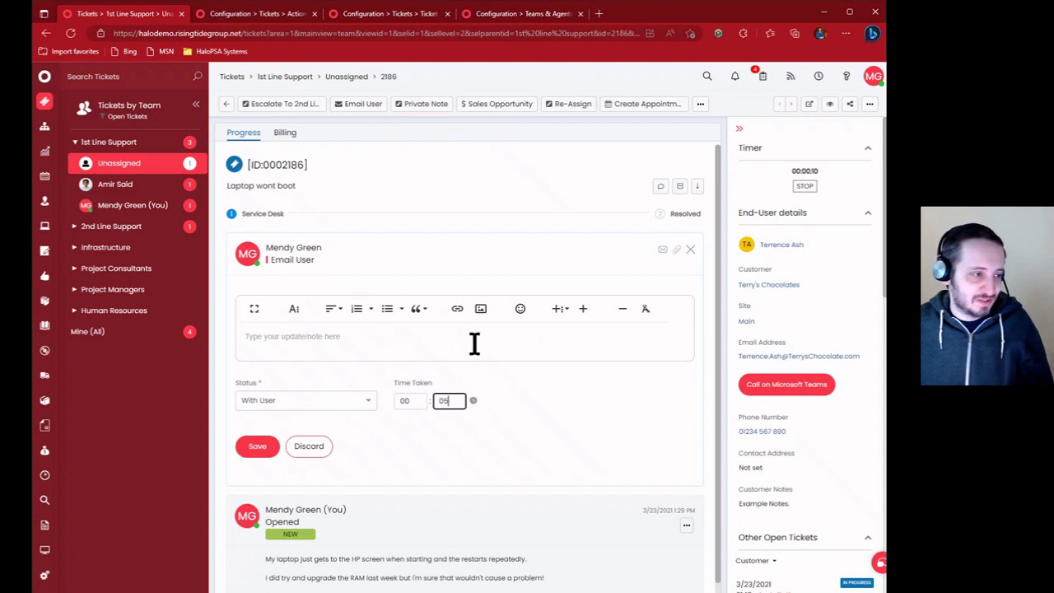
Enter the note "Testing Charge rate", save the action, and check the charge type on the new ticket entry
{"action": "left_click", "coordinate": [475, 344]}
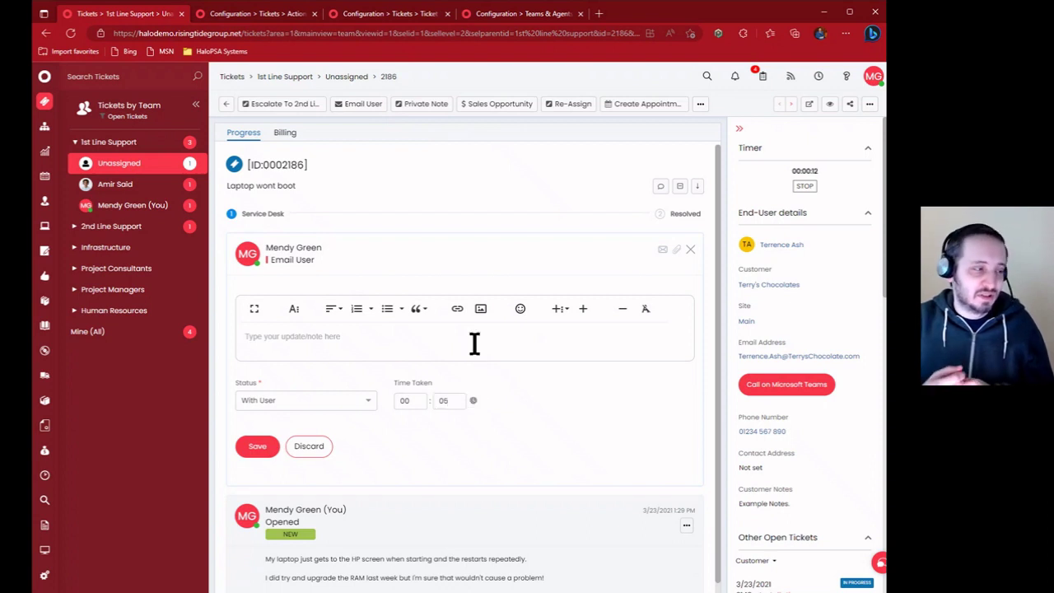
{"action": "type", "text": "Tsted"}
{"action": "key", "text": "BackSpace"}
{"action": "key", "text": "BackSpace"}
{"action": "key", "text": "BackSpace"}
{"action": "key", "text": "BackSpace"}
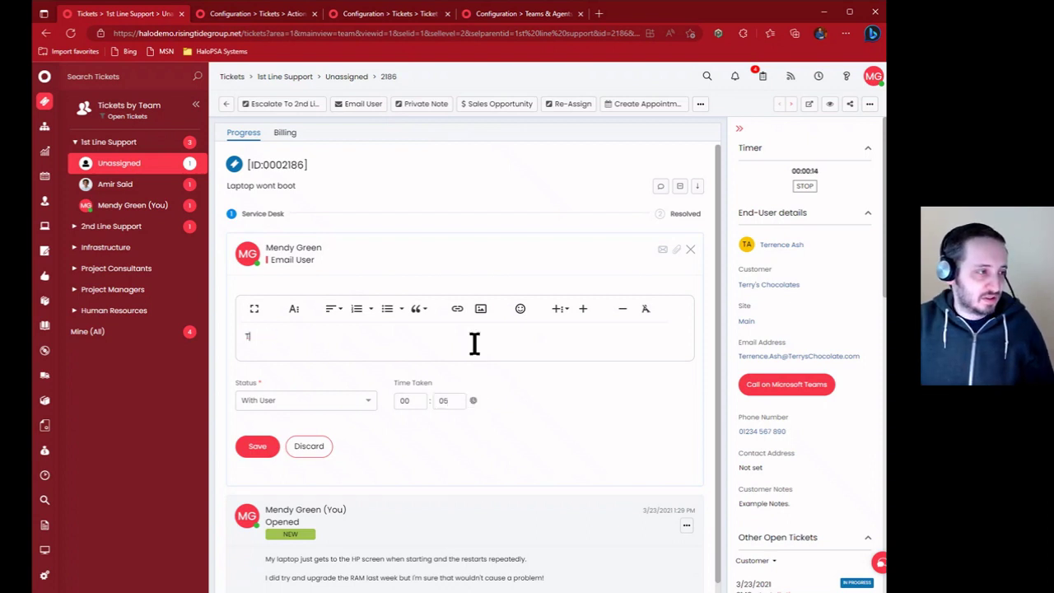
{"action": "type", "text": "esting Charge rate"}
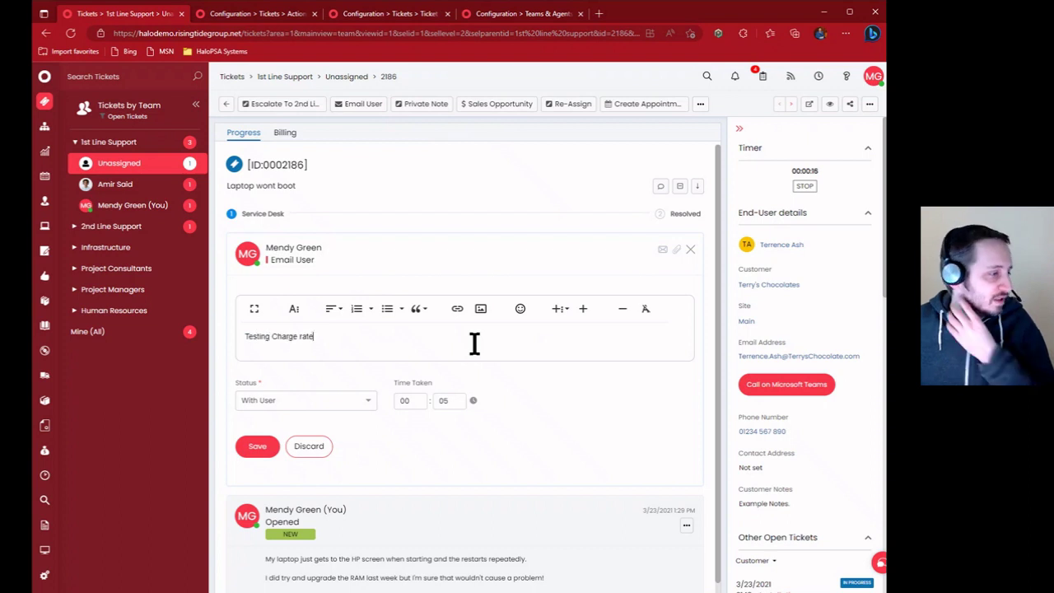
{"action": "left_click", "coordinate": [254, 446]}
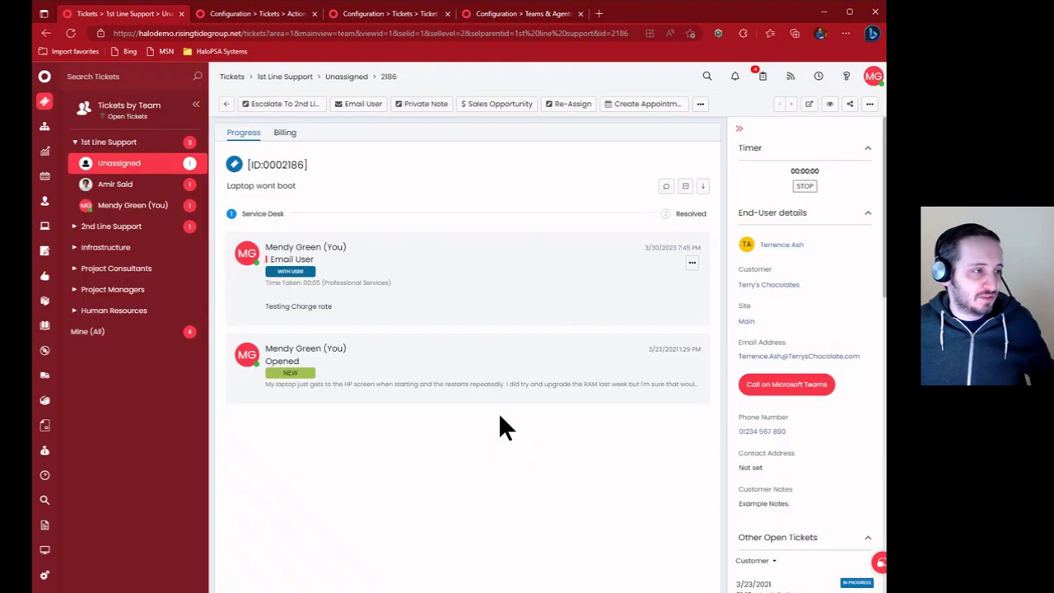
{"action": "left_click_drag", "start_coordinate": [317, 296], "coordinate": [271, 292]}
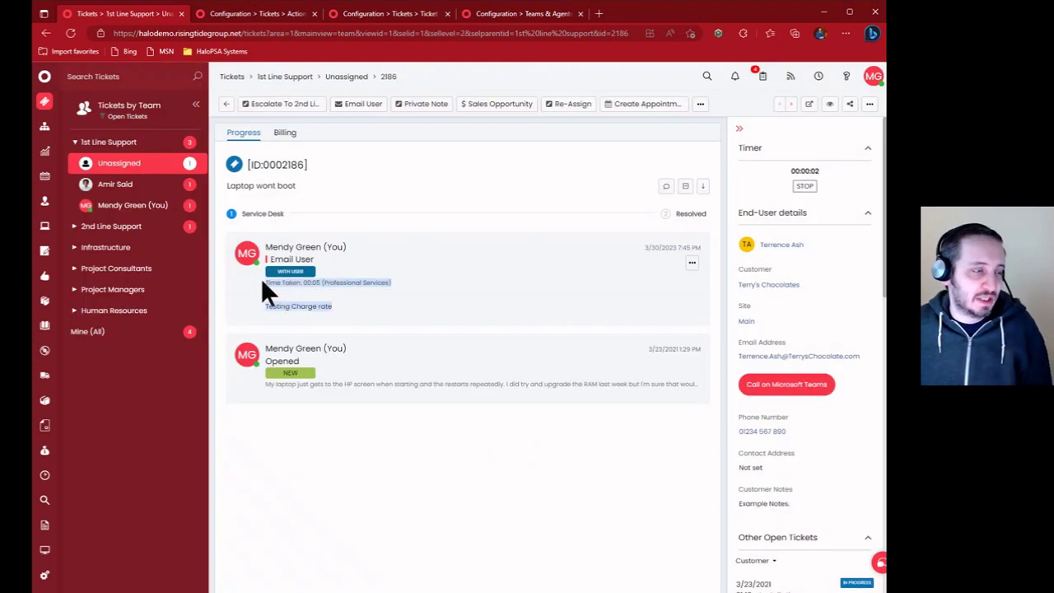
{"action": "left_click", "coordinate": [452, 287]}
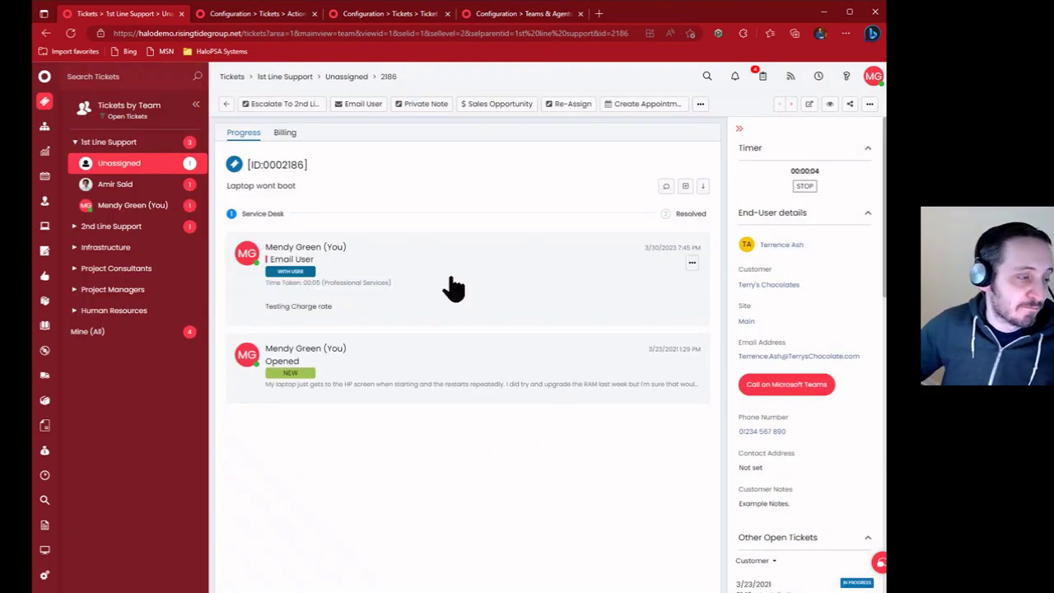
Examine the time tracking details of the "Testing Charge rate" entry, including its charge type, contract hours, pre-pay hours and billing plan
{"action": "left_click", "coordinate": [693, 264]}
{"action": "left_click", "coordinate": [692, 282]}
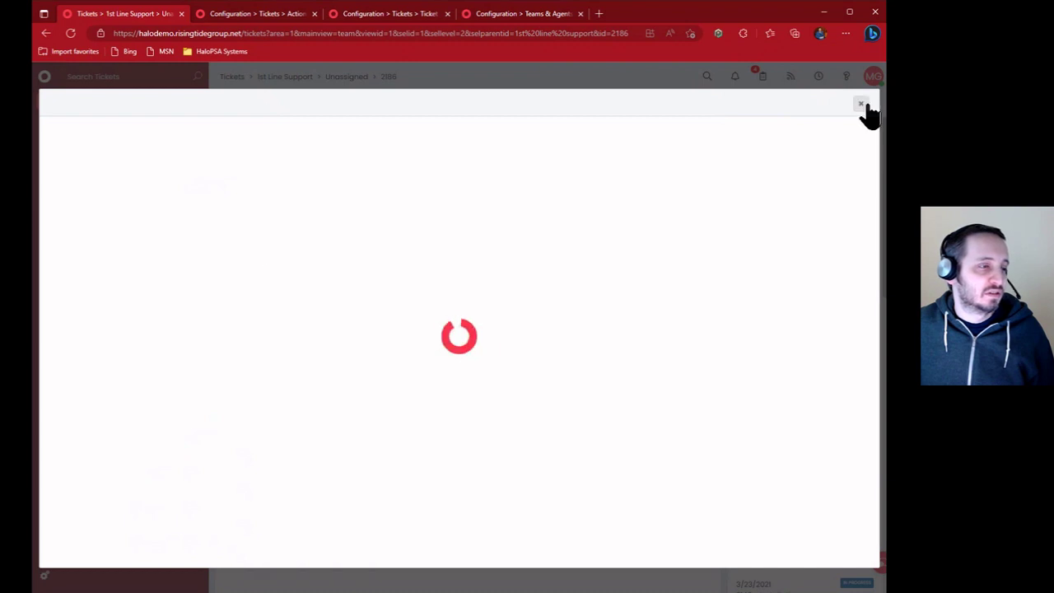
{"action": "left_click", "coordinate": [140, 182]}
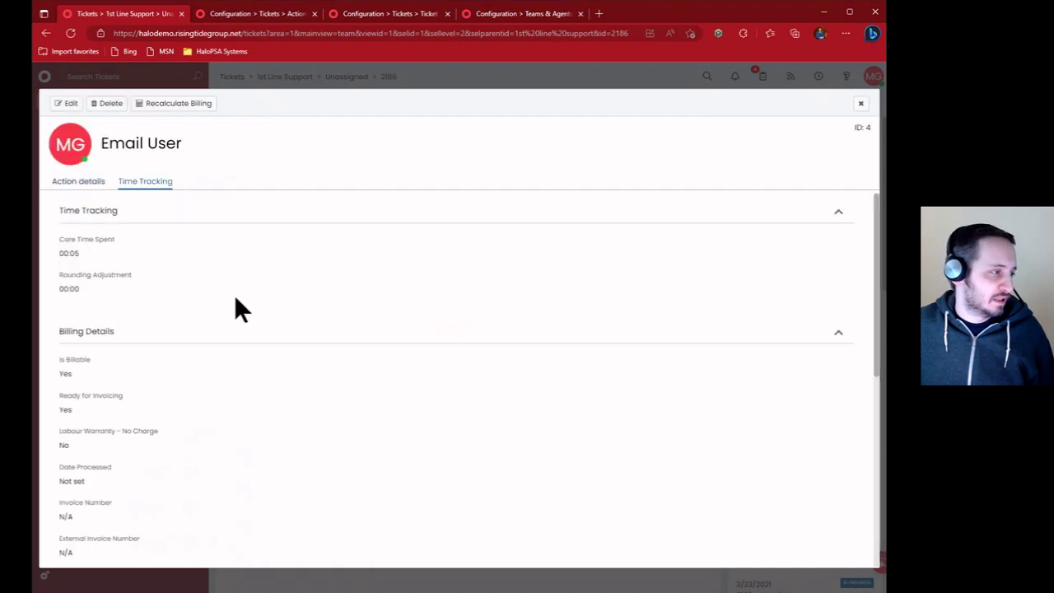
{"action": "scroll", "coordinate": [234, 309], "scroll_direction": "down", "scroll_amount": 5}
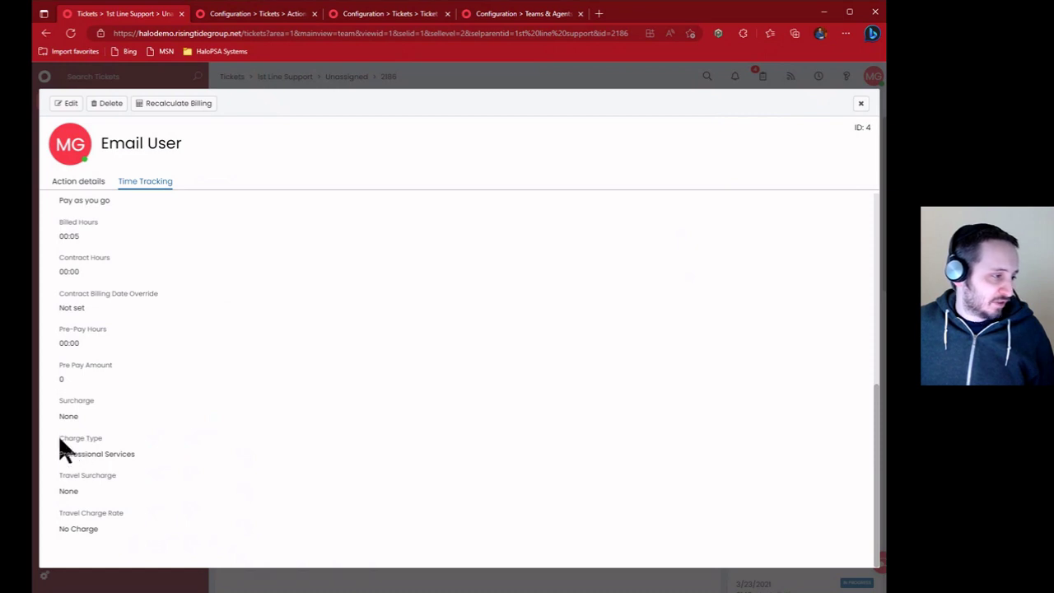
{"action": "left_click_drag", "start_coordinate": [59, 437], "coordinate": [155, 446]}
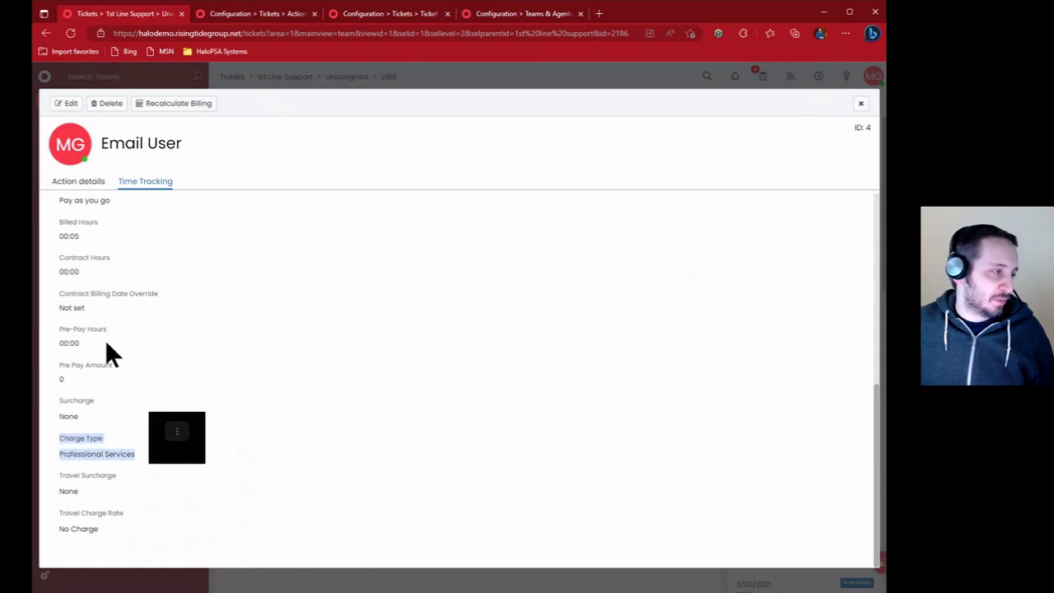
{"action": "left_click_drag", "start_coordinate": [61, 322], "coordinate": [118, 339]}
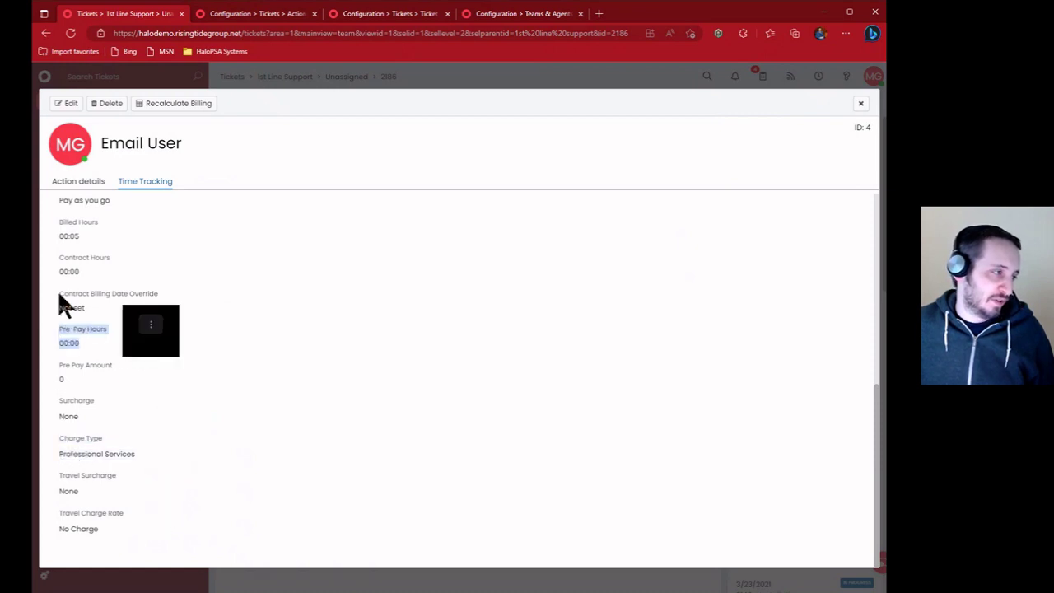
{"action": "left_click_drag", "start_coordinate": [59, 294], "coordinate": [179, 303]}
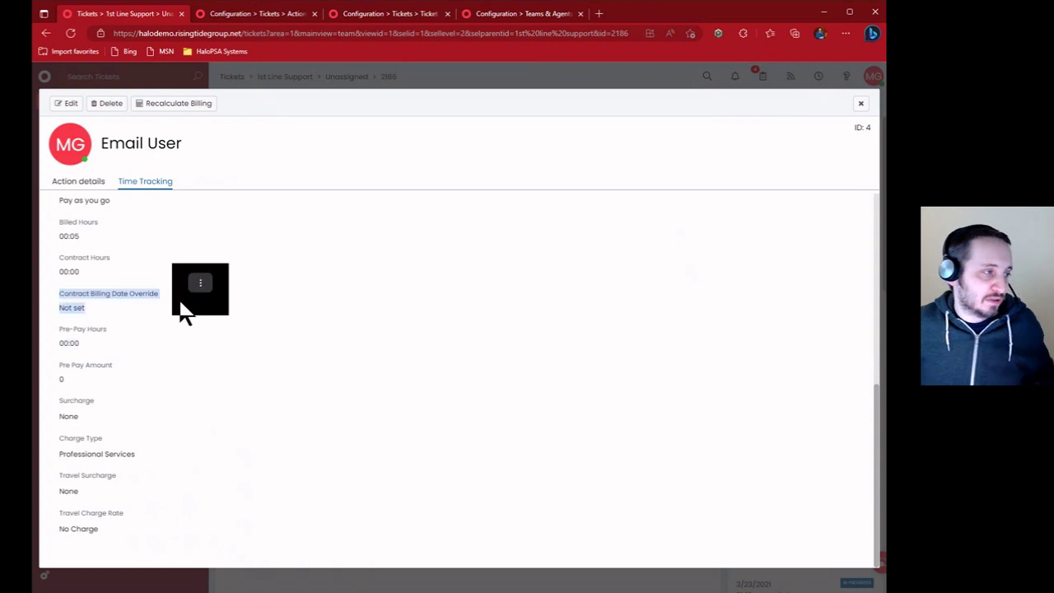
{"action": "left_click_drag", "start_coordinate": [60, 253], "coordinate": [143, 280]}
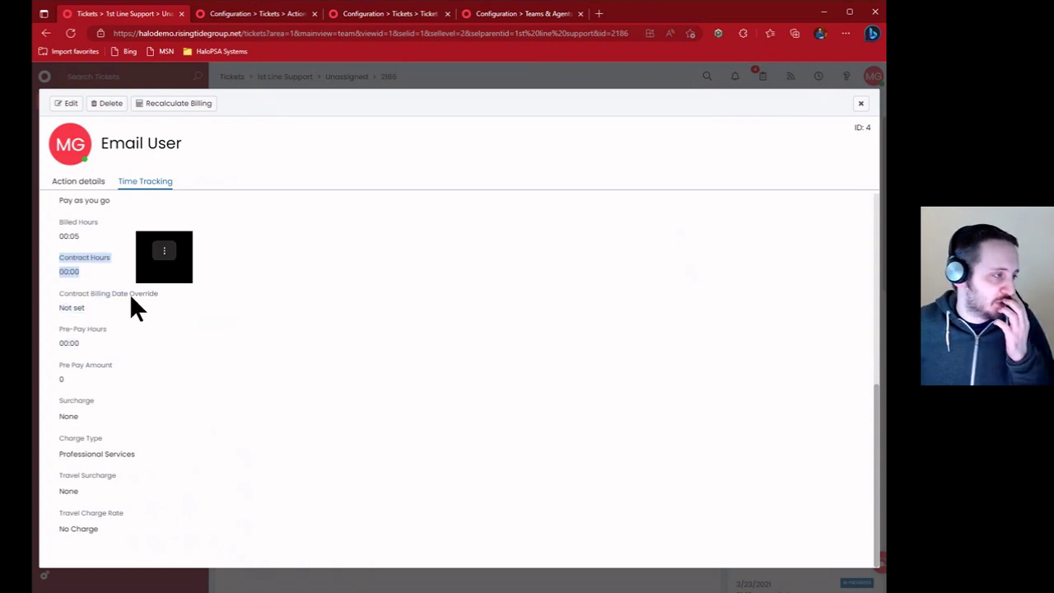
{"action": "scroll", "coordinate": [123, 305], "scroll_direction": "up", "scroll_amount": 1}
{"action": "left_click_drag", "start_coordinate": [59, 295], "coordinate": [159, 313]}
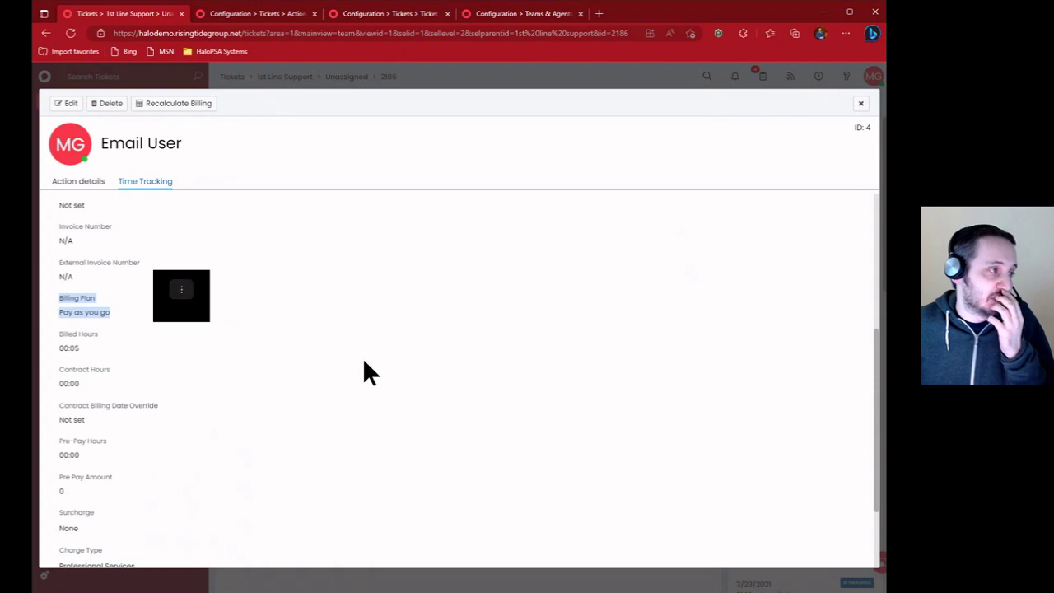
{"action": "scroll", "coordinate": [365, 363], "scroll_direction": "up", "scroll_amount": 1}
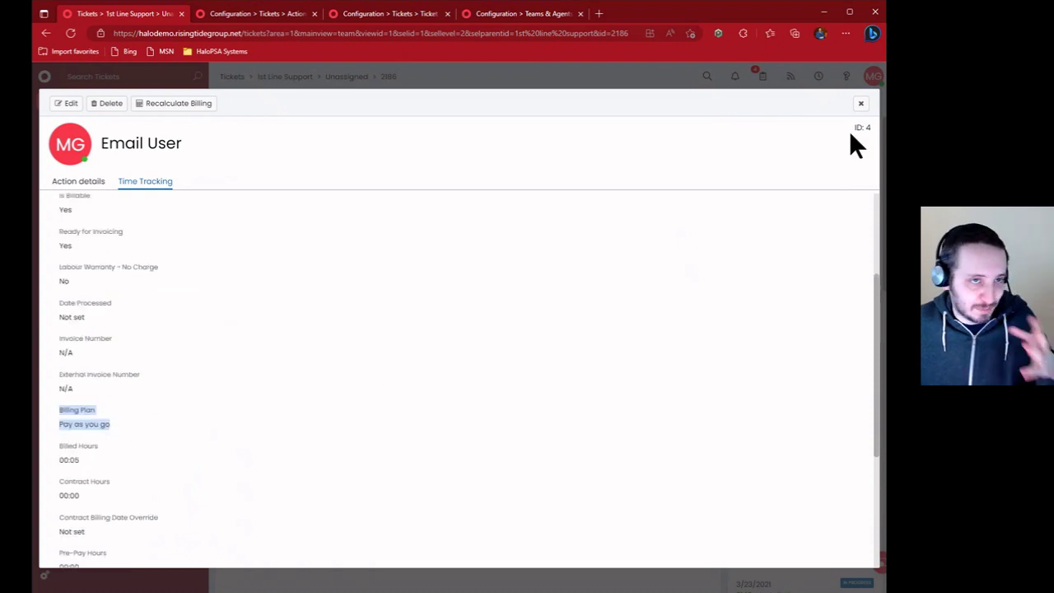
{"action": "left_click", "coordinate": [860, 106]}
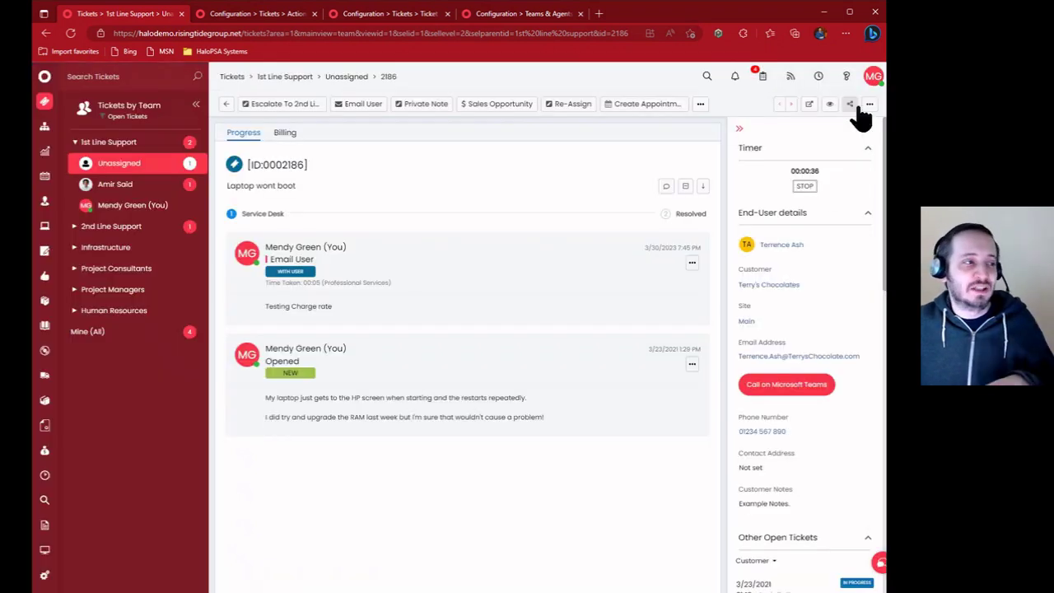
Compare the charge type on the "Testing Charge rate" entry with the agent's Default Charge Type
{"action": "left_click_drag", "start_coordinate": [346, 312], "coordinate": [264, 280]}
{"action": "left_click", "coordinate": [504, 14]}
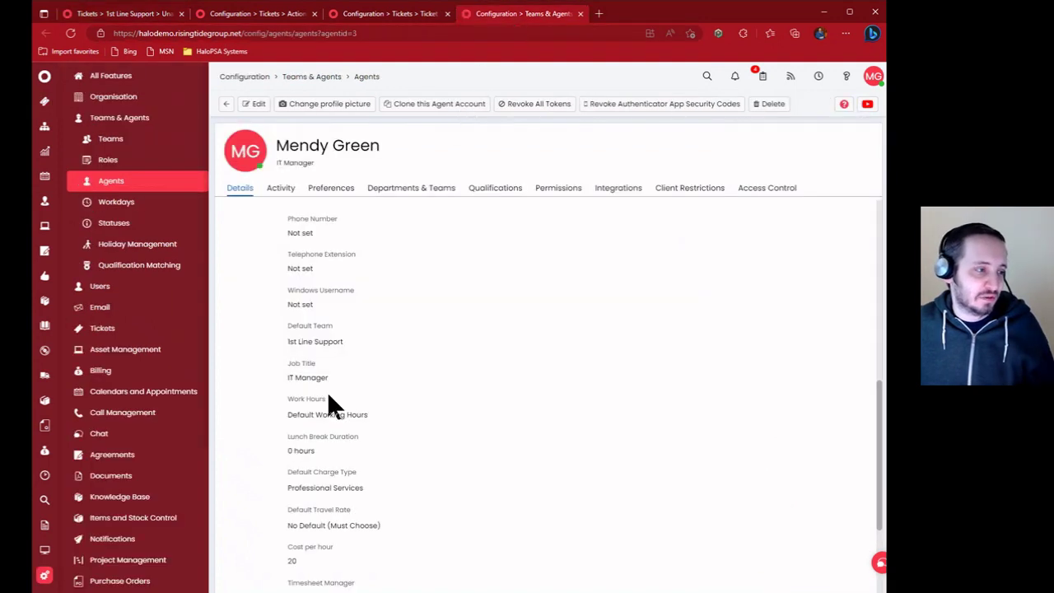
{"action": "left_click_drag", "start_coordinate": [271, 487], "coordinate": [364, 487]}
Set the Incident ticket type's Charge Type Override to Remote Support and save the ticket type
{"action": "left_click", "coordinate": [386, 15]}
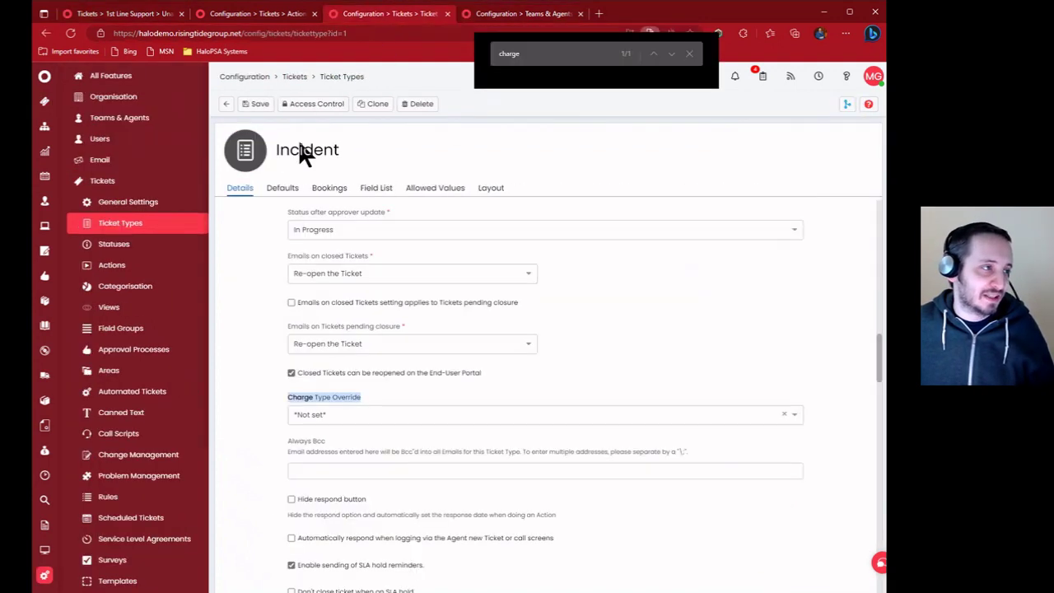
{"action": "left_click", "coordinate": [370, 416]}
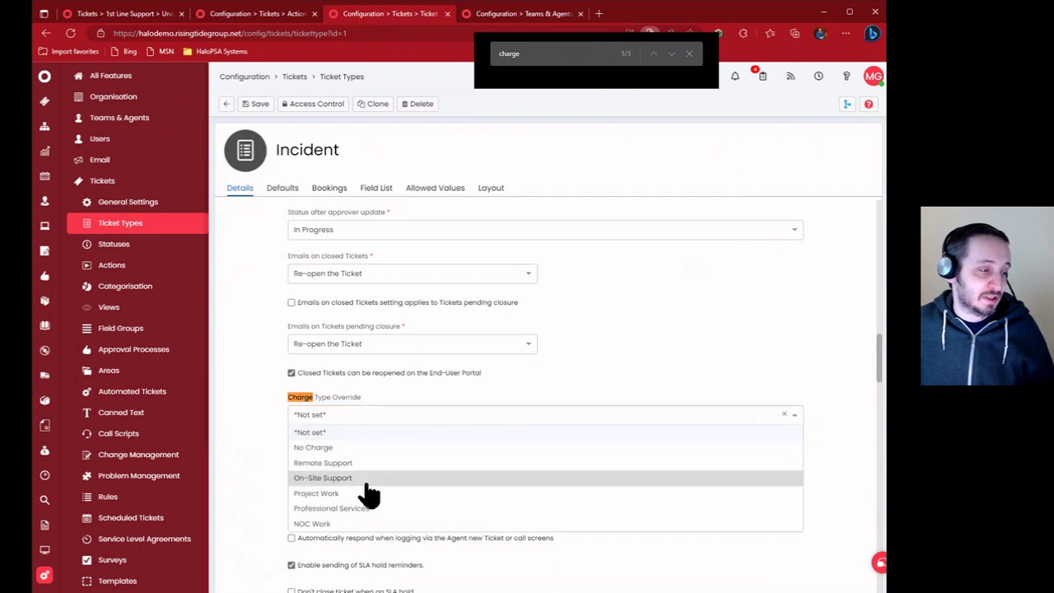
{"action": "left_click", "coordinate": [385, 463]}
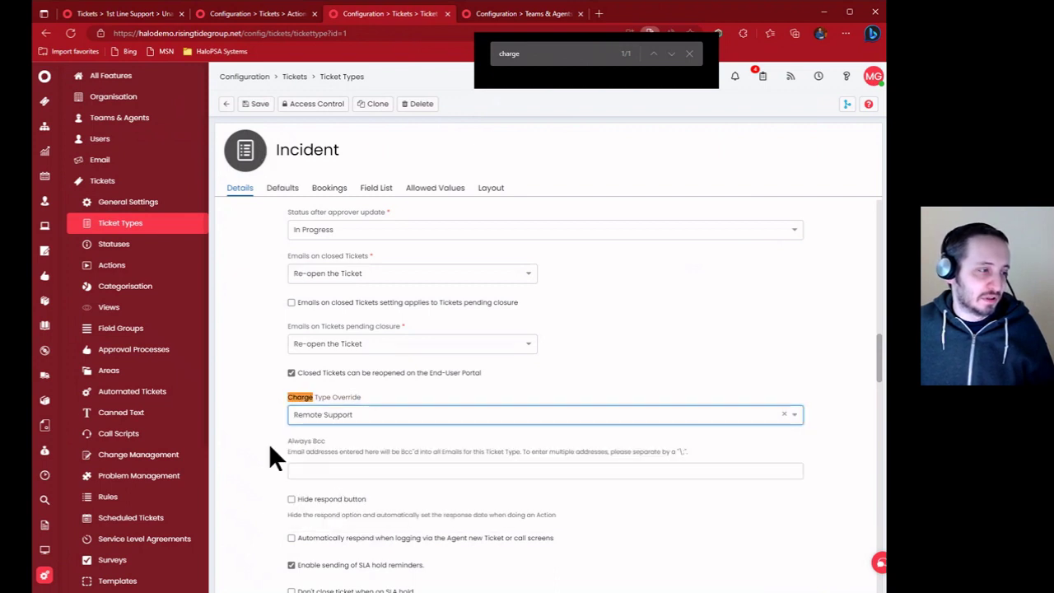
{"action": "left_click", "coordinate": [253, 101]}
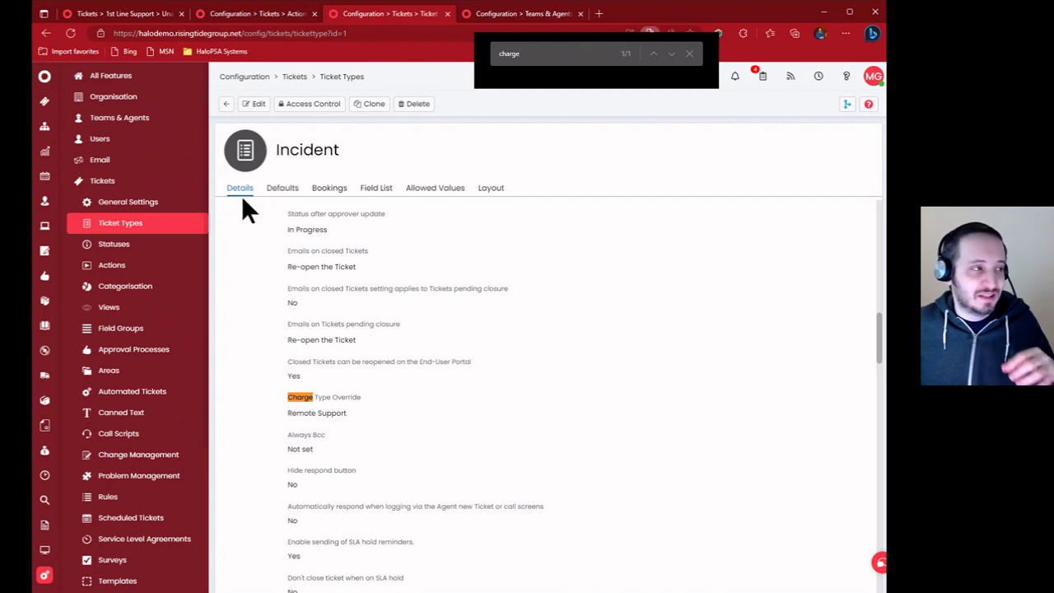
{"action": "left_click", "coordinate": [157, 15]}
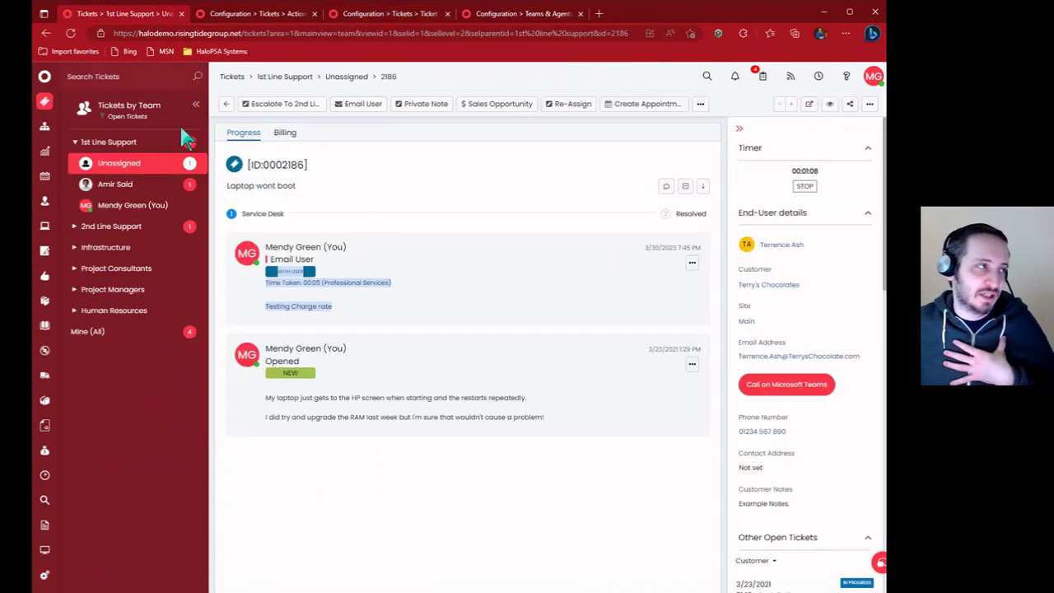
{"action": "left_click", "coordinate": [71, 33]}
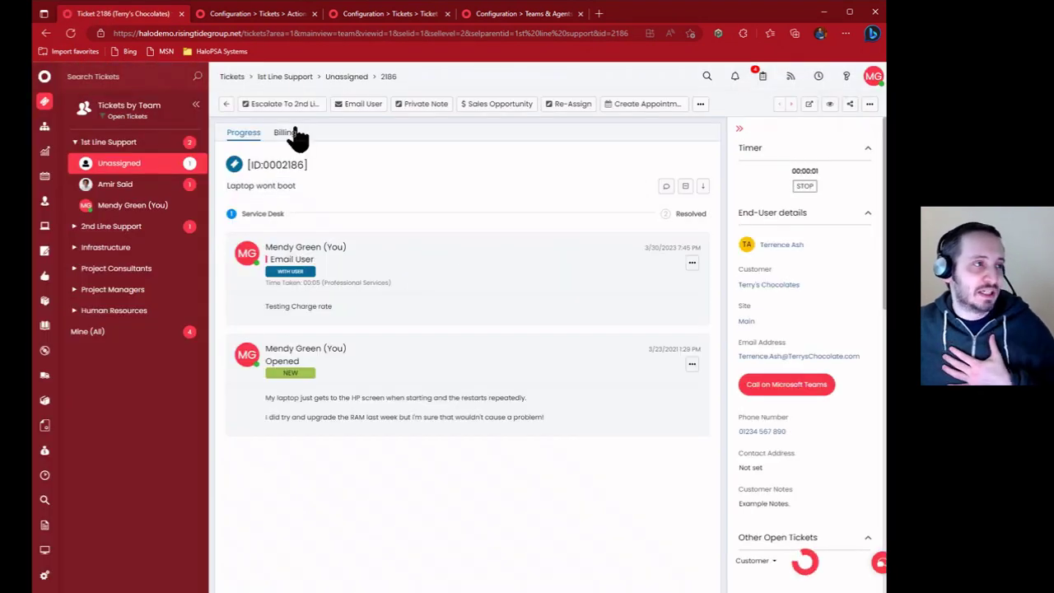
{"action": "left_click", "coordinate": [362, 104]}
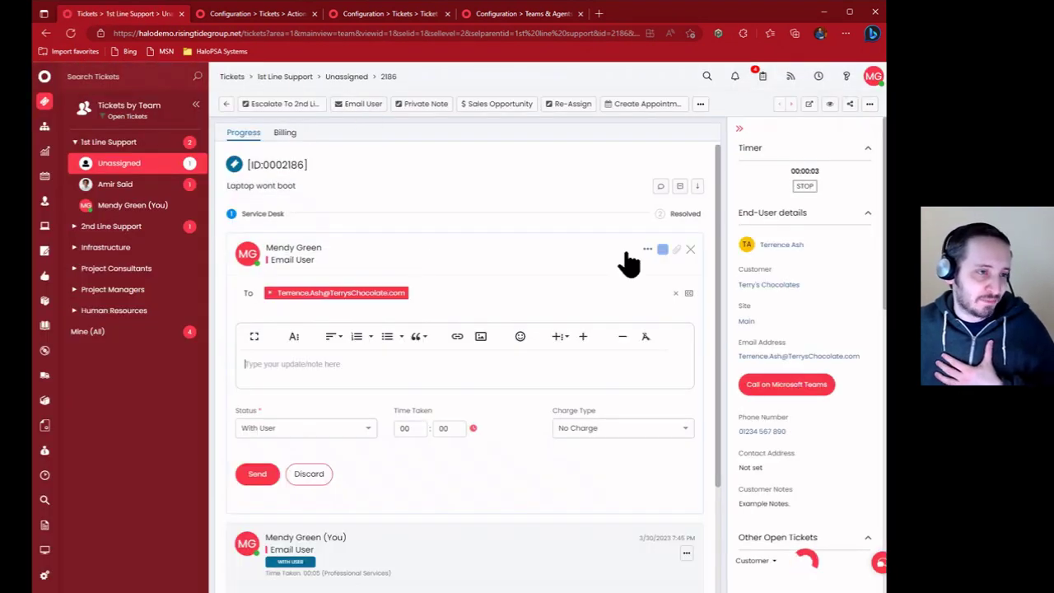
{"action": "left_click", "coordinate": [663, 249]}
{"action": "left_click", "coordinate": [349, 331]}
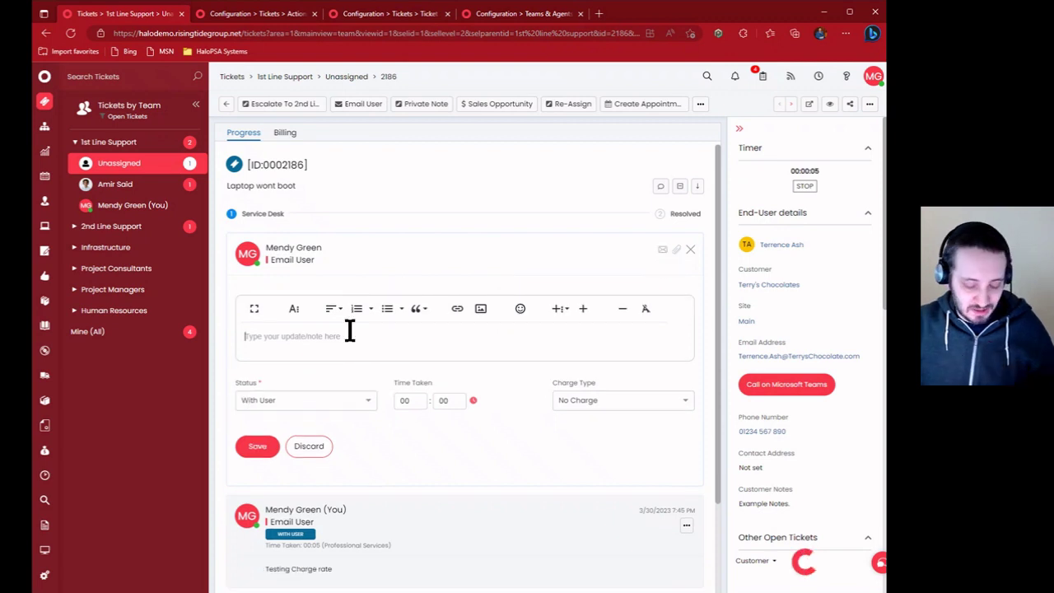
{"action": "type", "text": "This is a test"}
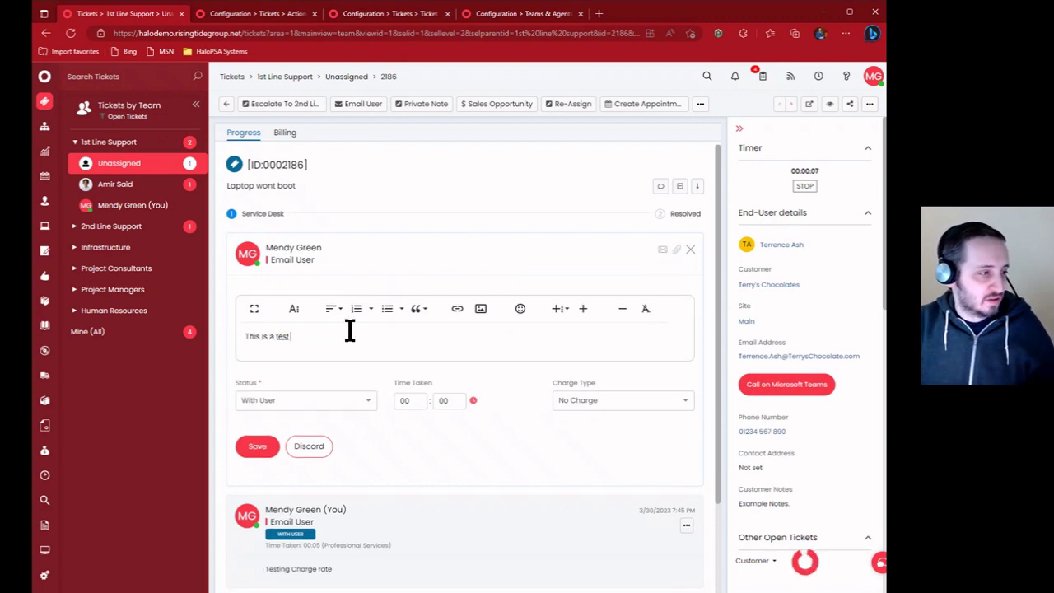
{"action": "type", "text": " charge rate"}
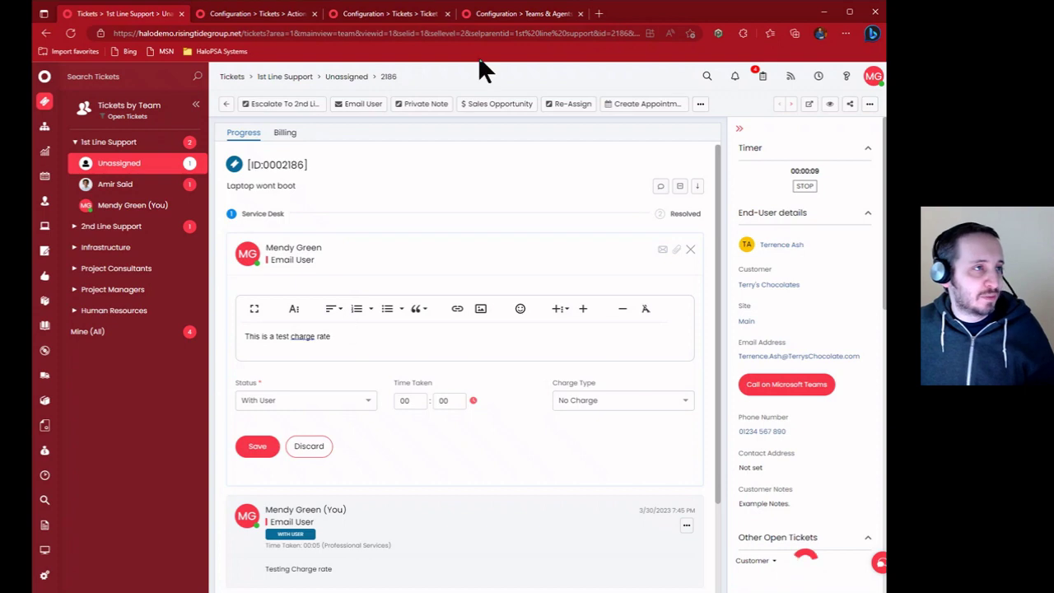
{"action": "left_click", "coordinate": [403, 15]}
{"action": "triple_click", "coordinate": [369, 413]}
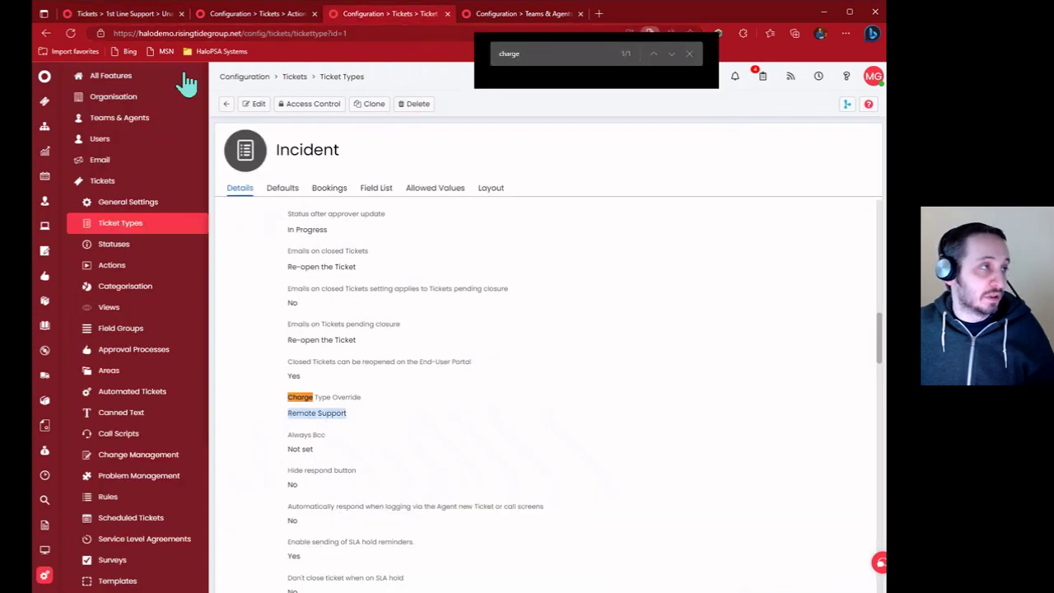
{"action": "left_click", "coordinate": [156, 14]}
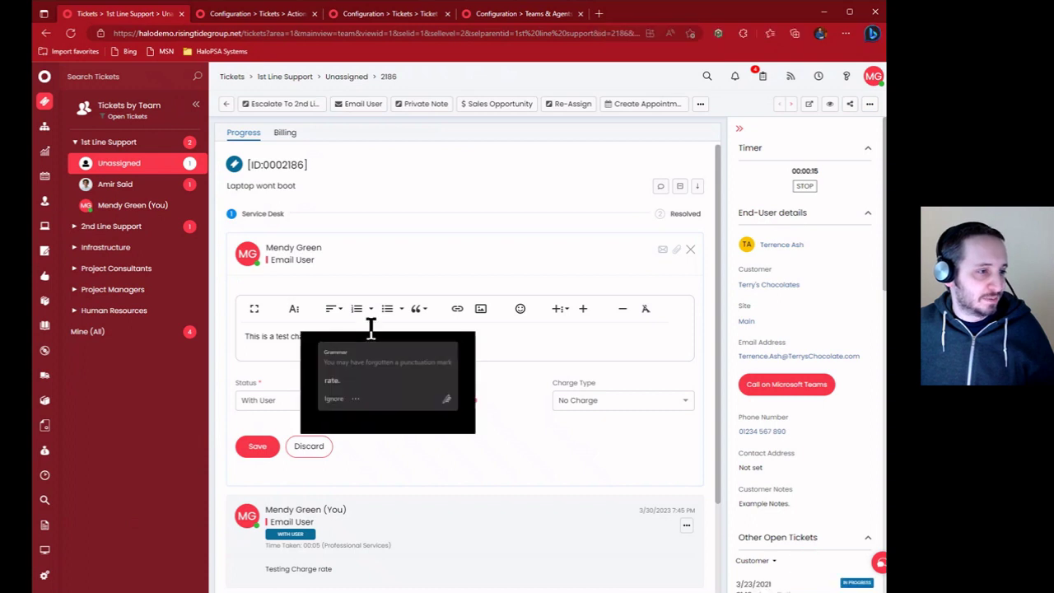
{"action": "left_click", "coordinate": [316, 451]}
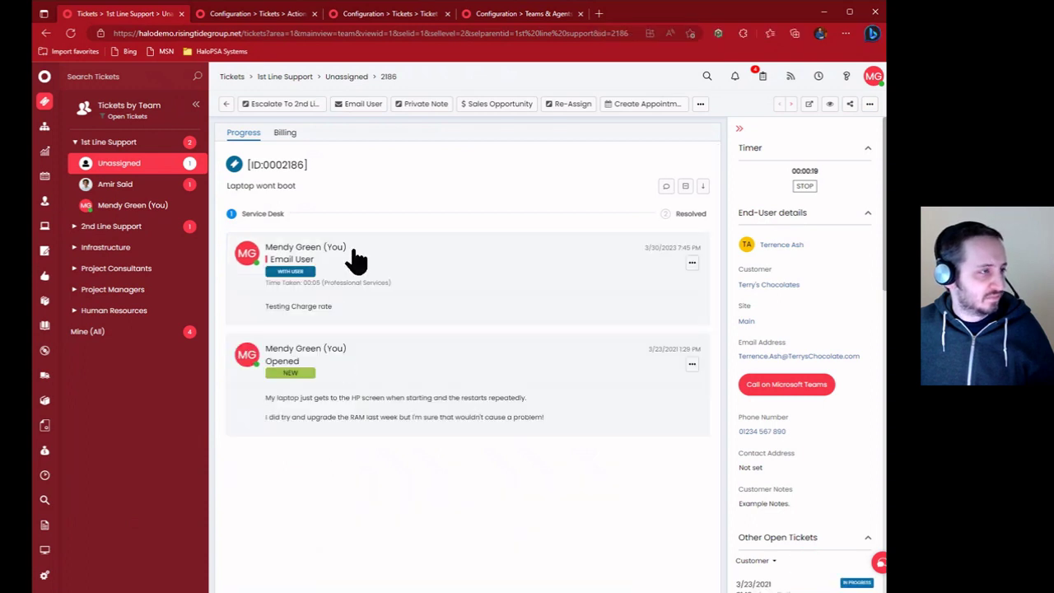
Reload the "Laptop wont boot" ticket and save an Email User action with email sending off and the note "Testing charge type on the per ticket level"
{"action": "left_click", "coordinate": [74, 32]}
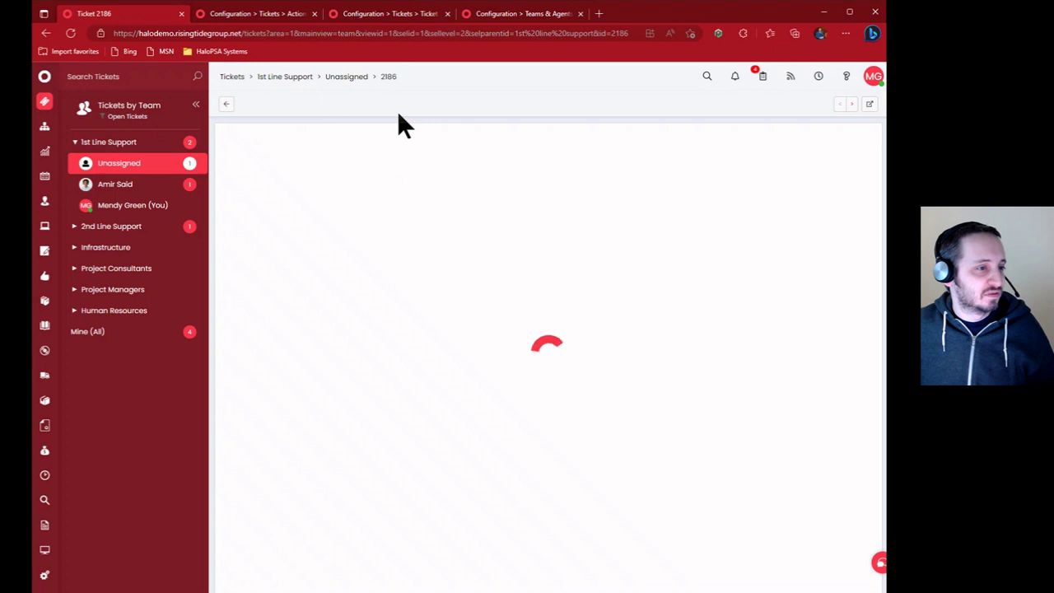
{"action": "left_click", "coordinate": [364, 105]}
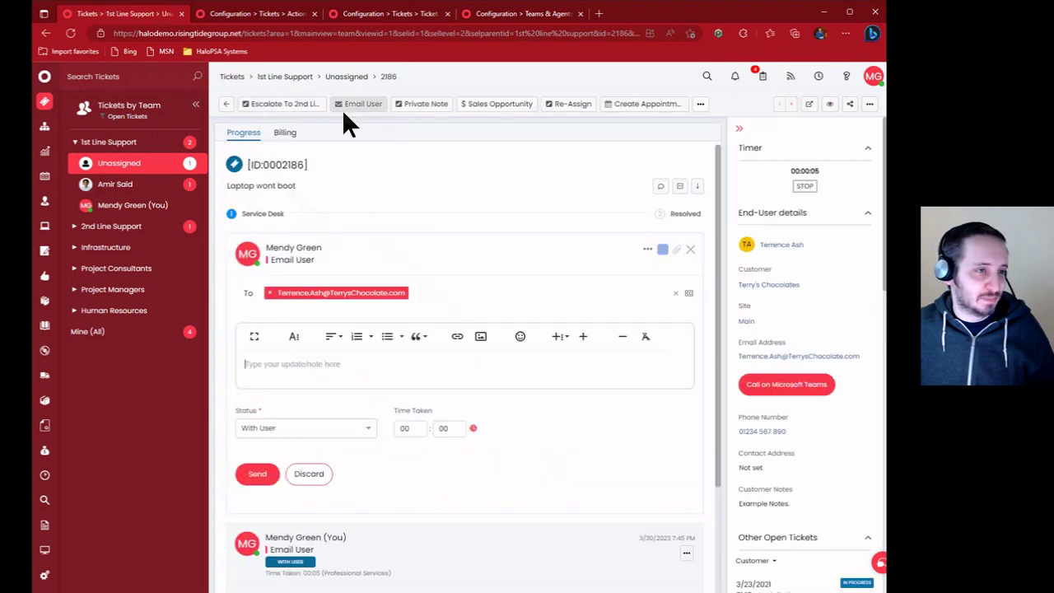
{"action": "left_click", "coordinate": [665, 250]}
{"action": "left_click", "coordinate": [434, 347]}
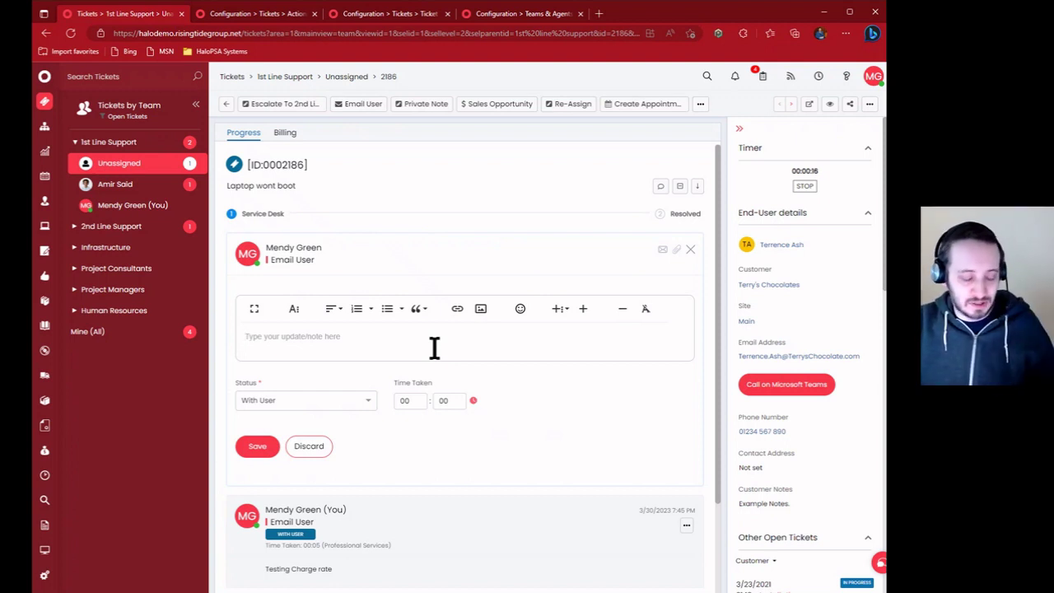
{"action": "type", "text": "Testing char"}
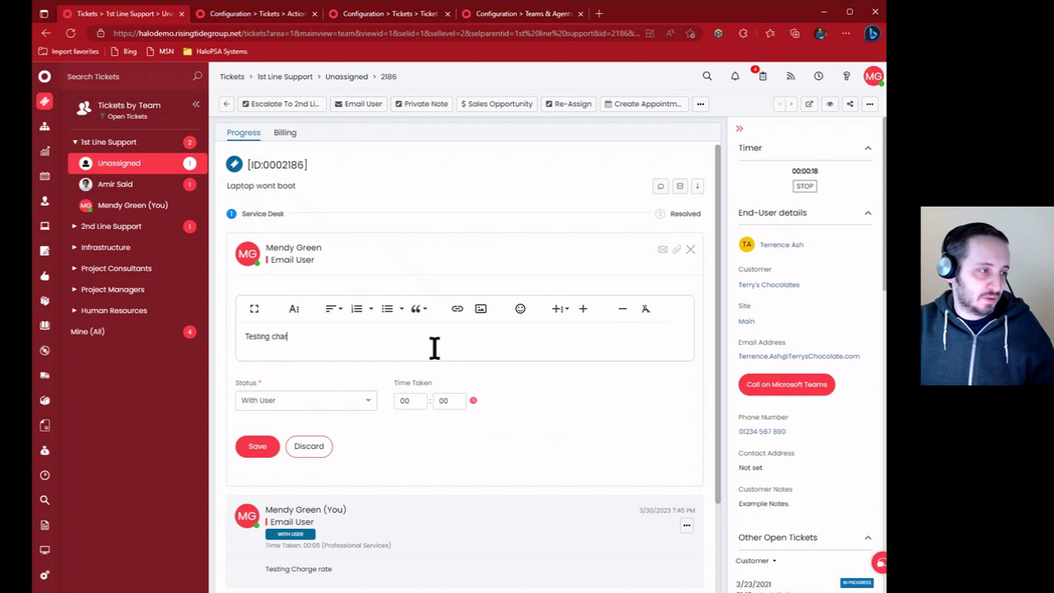
{"action": "type", "text": "ge type on"}
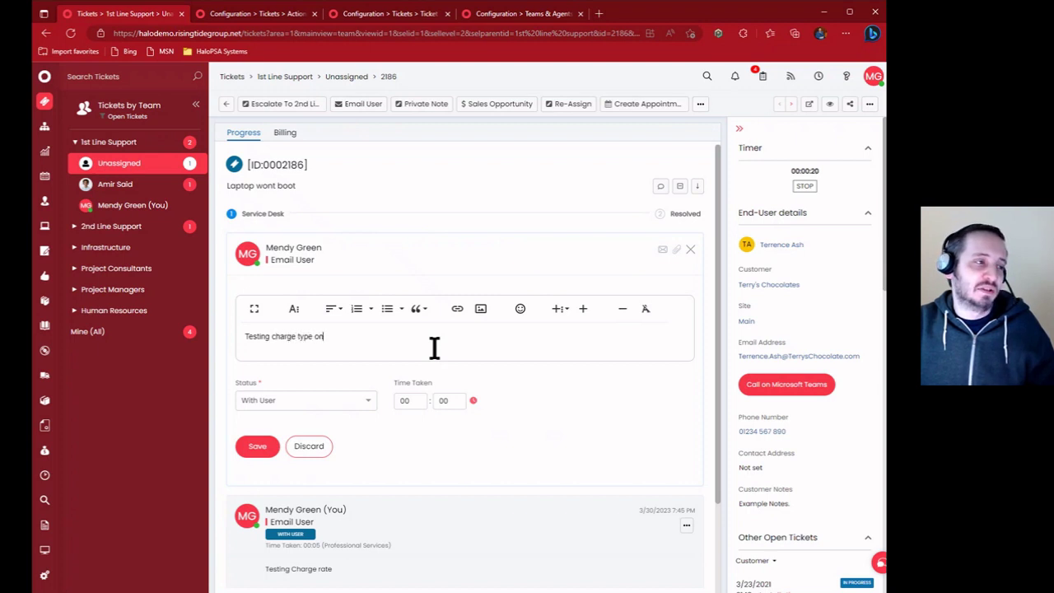
{"action": "type", "text": " the per ticket leve"}
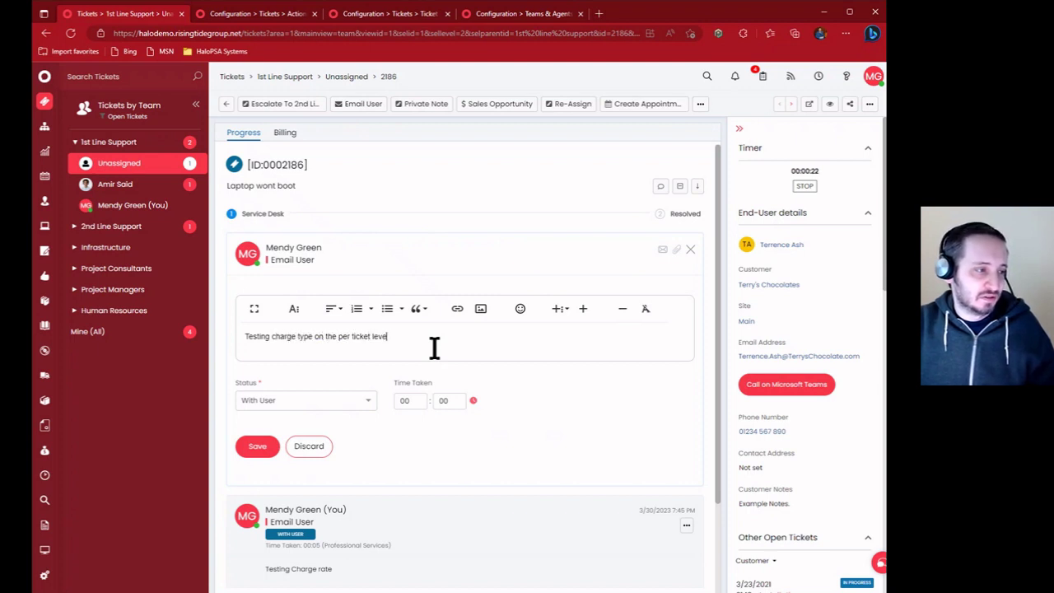
{"action": "type", "text": "l"}
{"action": "left_click", "coordinate": [263, 446]}
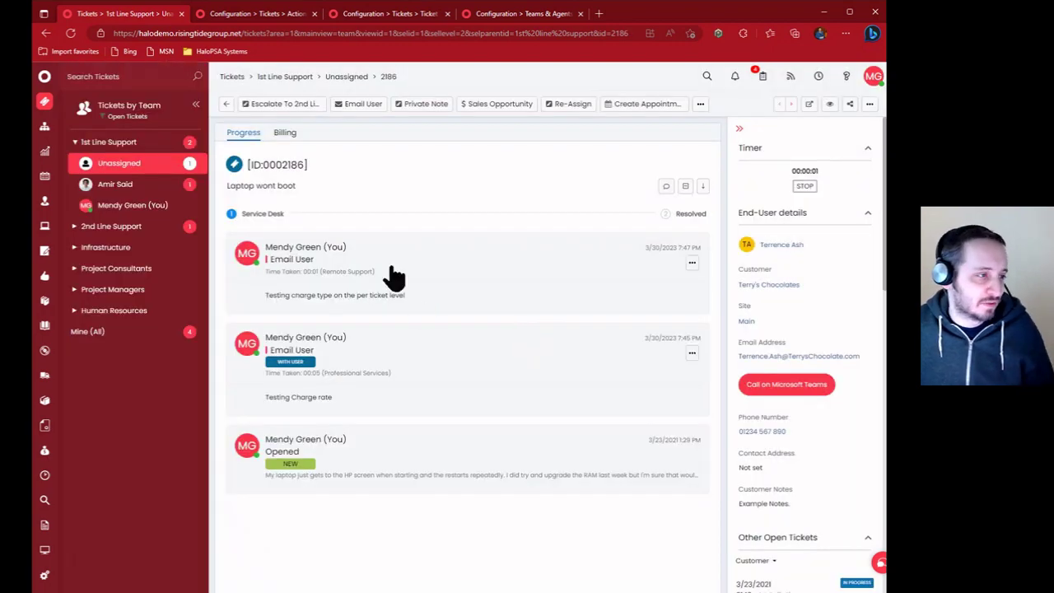
Check the new entry's charge type against the Charge Type Override in the Incident ticket type's details
{"action": "left_click_drag", "start_coordinate": [388, 275], "coordinate": [302, 283]}
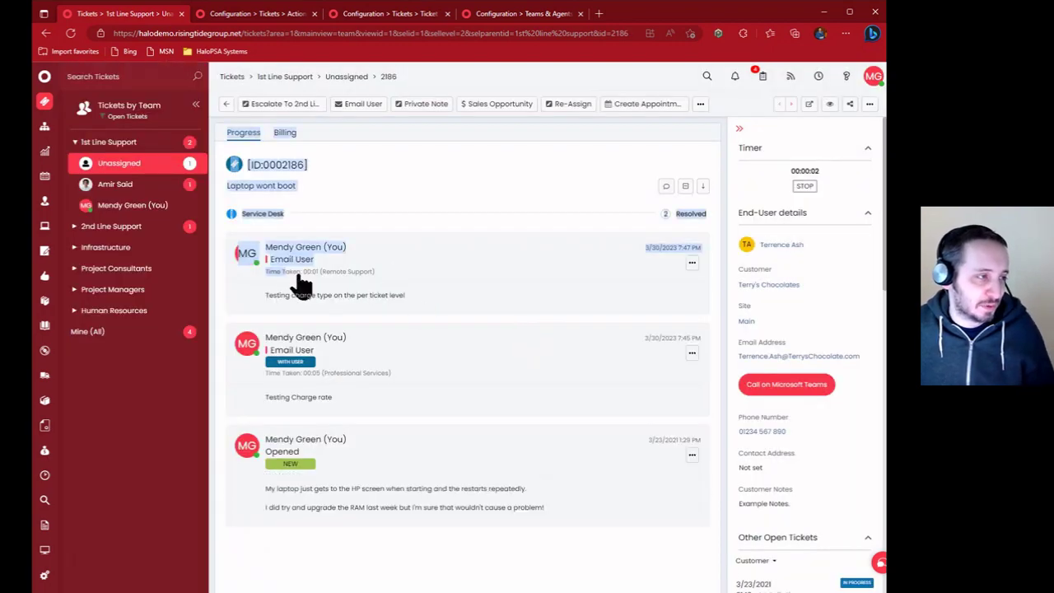
{"action": "left_click", "coordinate": [435, 271]}
{"action": "left_click", "coordinate": [394, 14]}
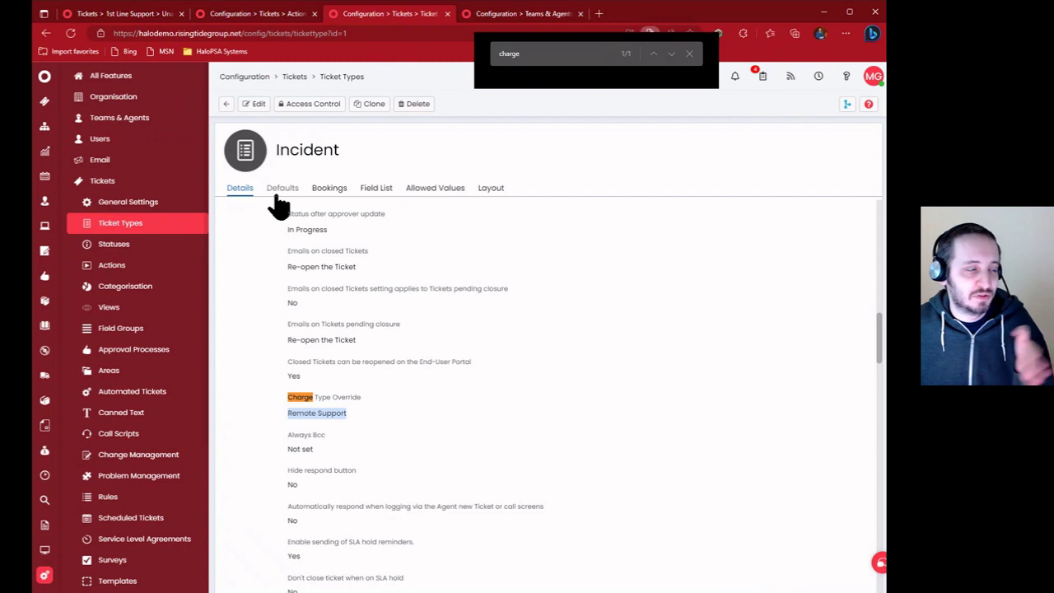
{"action": "left_click_drag", "start_coordinate": [285, 212], "coordinate": [466, 542]}
{"action": "scroll", "coordinate": [455, 397], "scroll_direction": "down", "scroll_amount": 3}
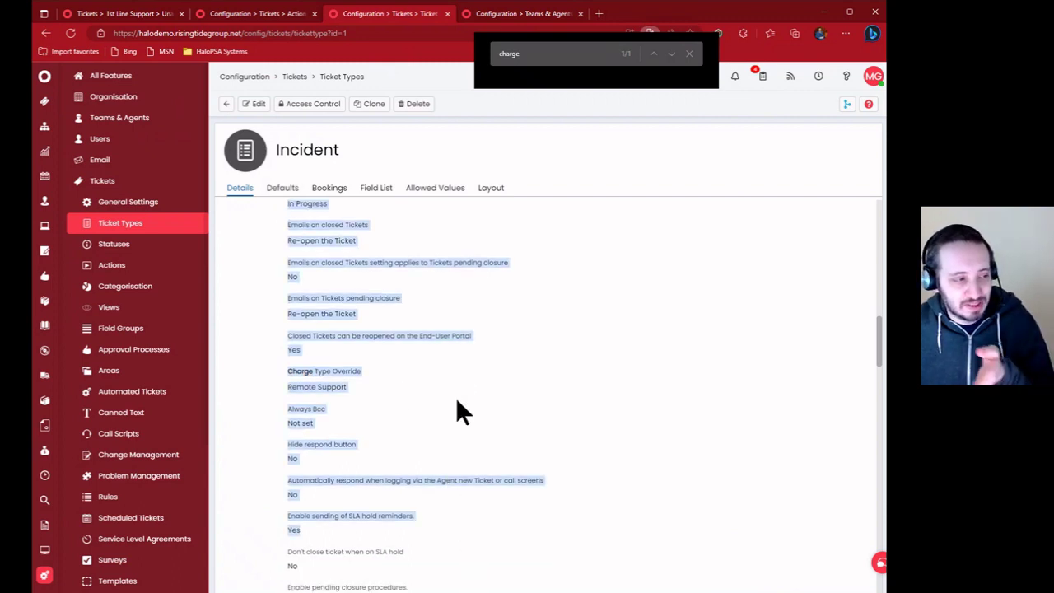
{"action": "scroll", "coordinate": [458, 402], "scroll_direction": "down", "scroll_amount": 2}
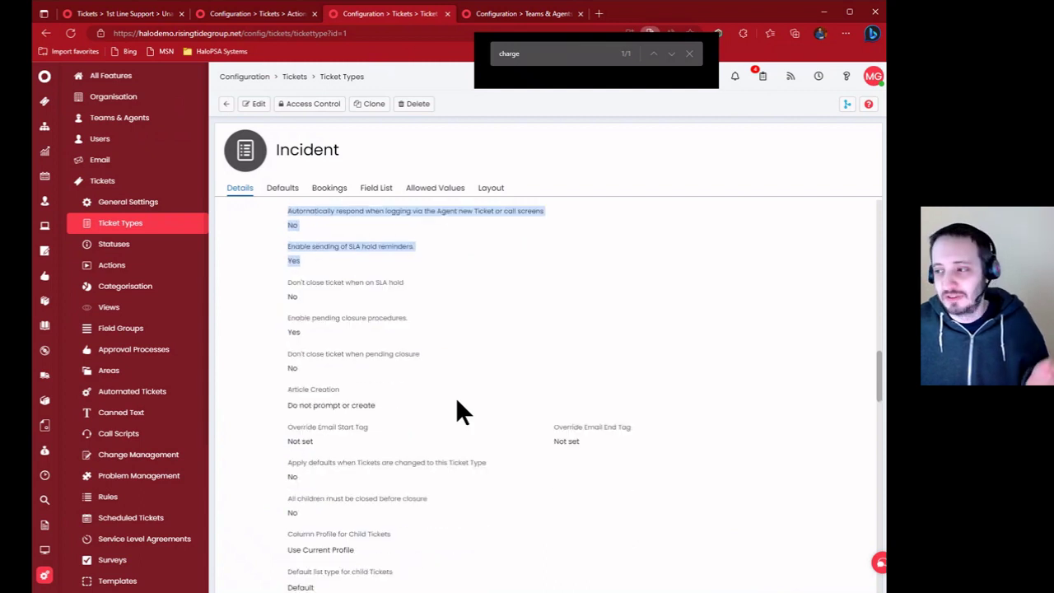
Search the Incident ticket type's defaults for the "user" and "exclude from" settings
{"action": "scroll", "coordinate": [461, 412], "scroll_direction": "down", "scroll_amount": 1}
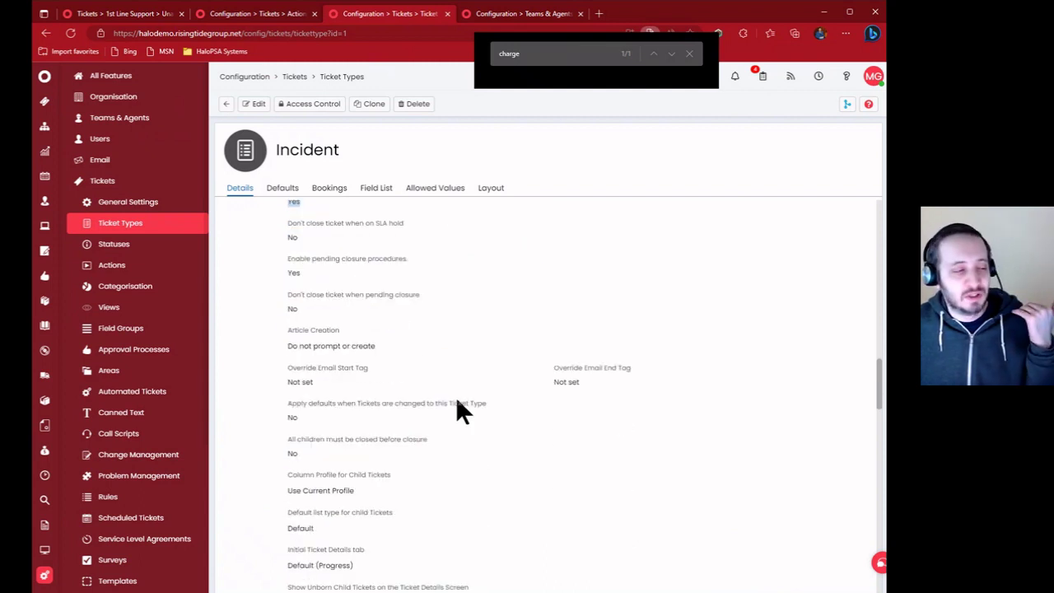
{"action": "scroll", "coordinate": [457, 402], "scroll_direction": "up", "scroll_amount": 5}
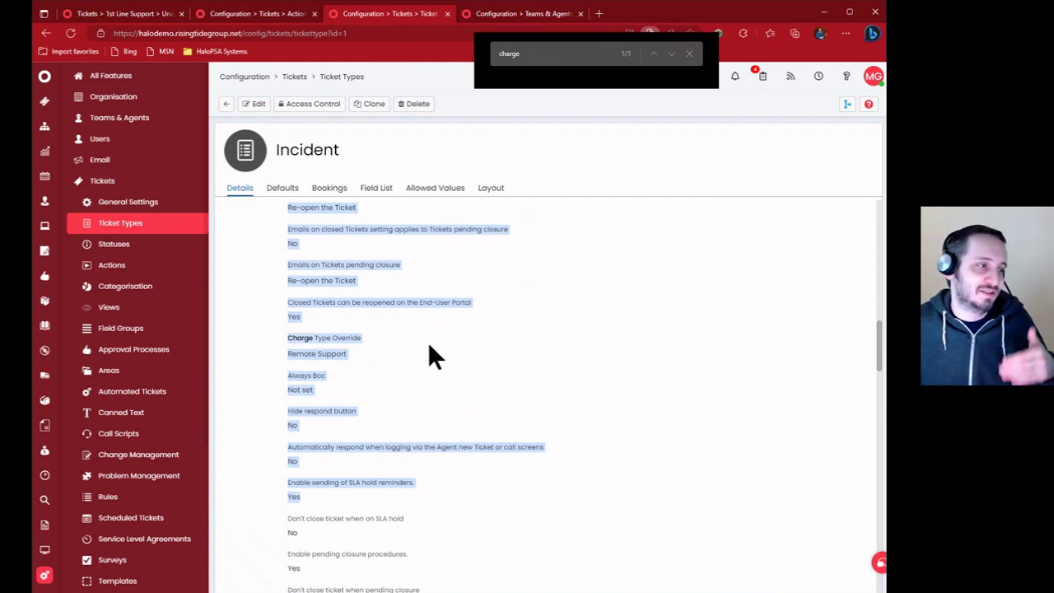
{"action": "left_click", "coordinate": [284, 189]}
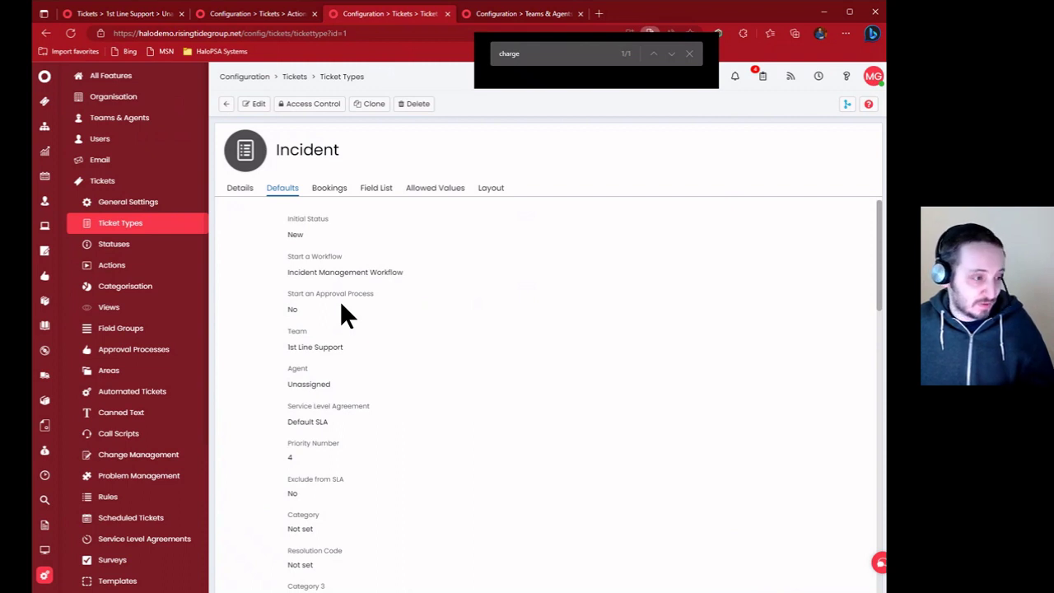
{"action": "key", "text": "ctrl+f"}
{"action": "type", "text": "dis"}
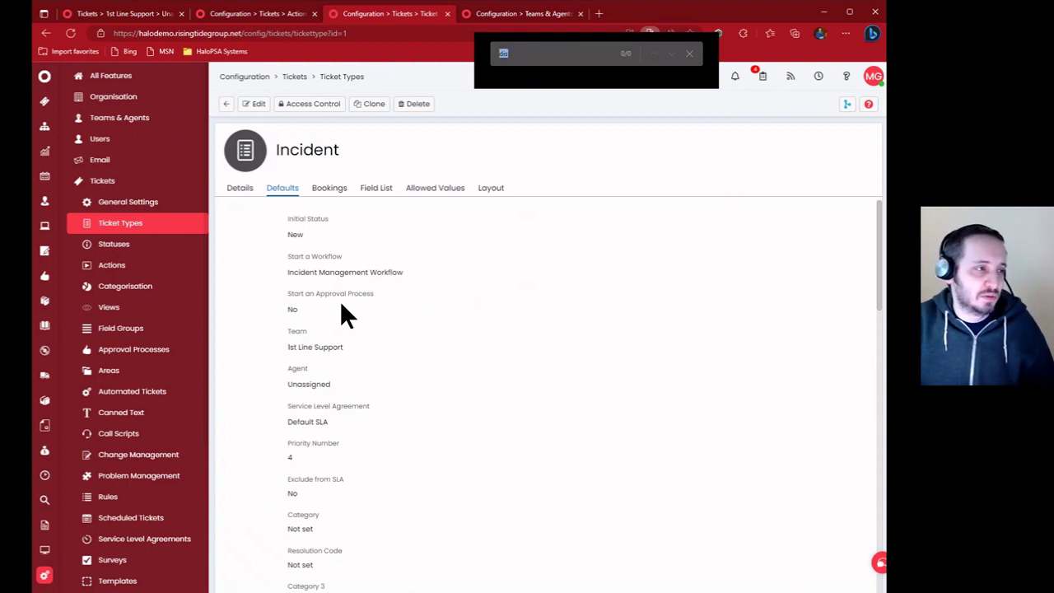
{"action": "type", "text": "port"}
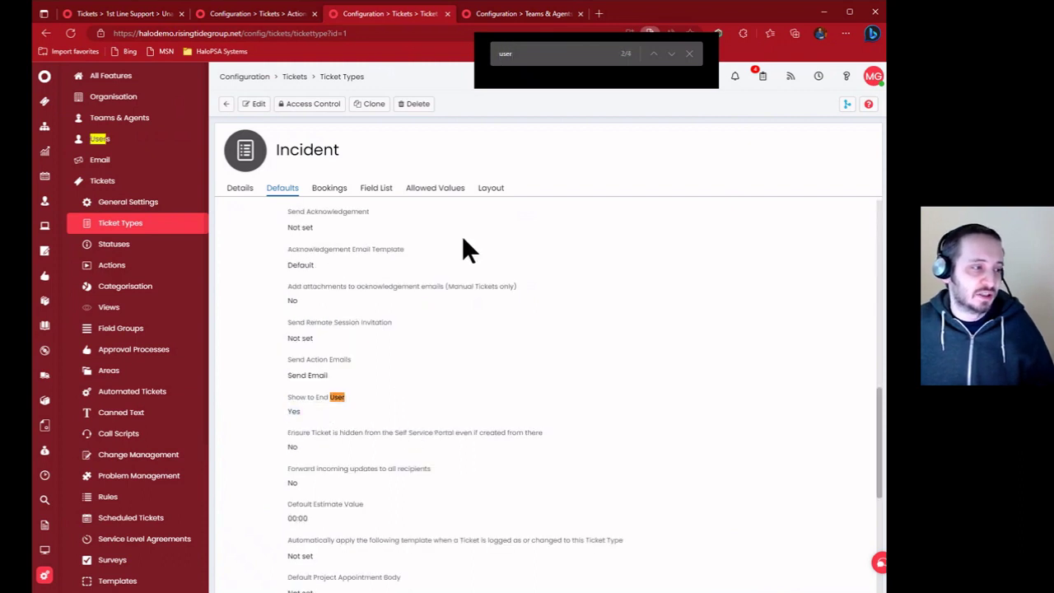
{"action": "double_click", "coordinate": [539, 53]}
{"action": "type", "text": "exclu"}
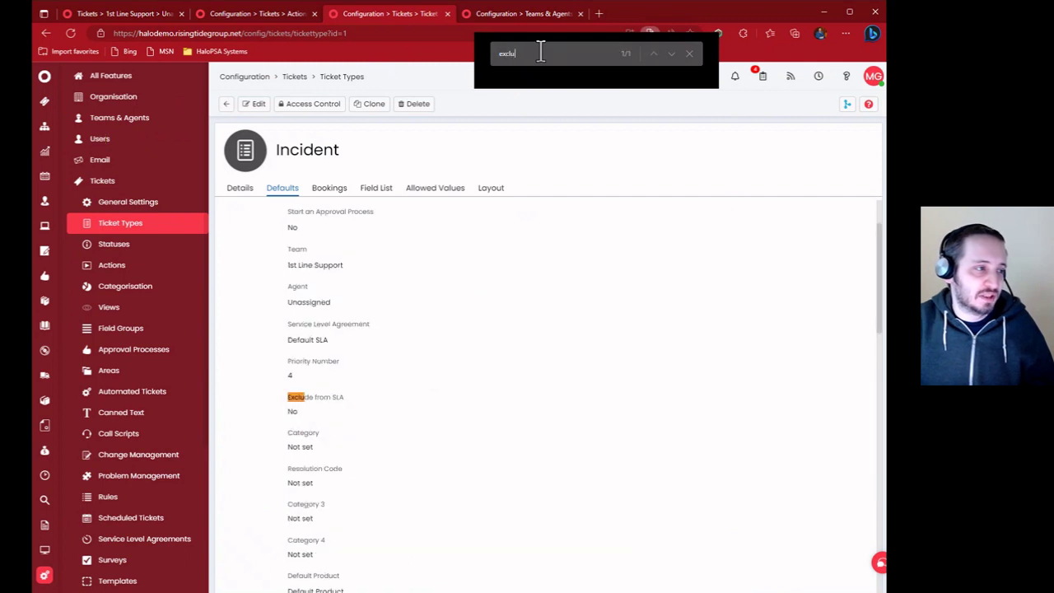
{"action": "type", "text": "de from"}
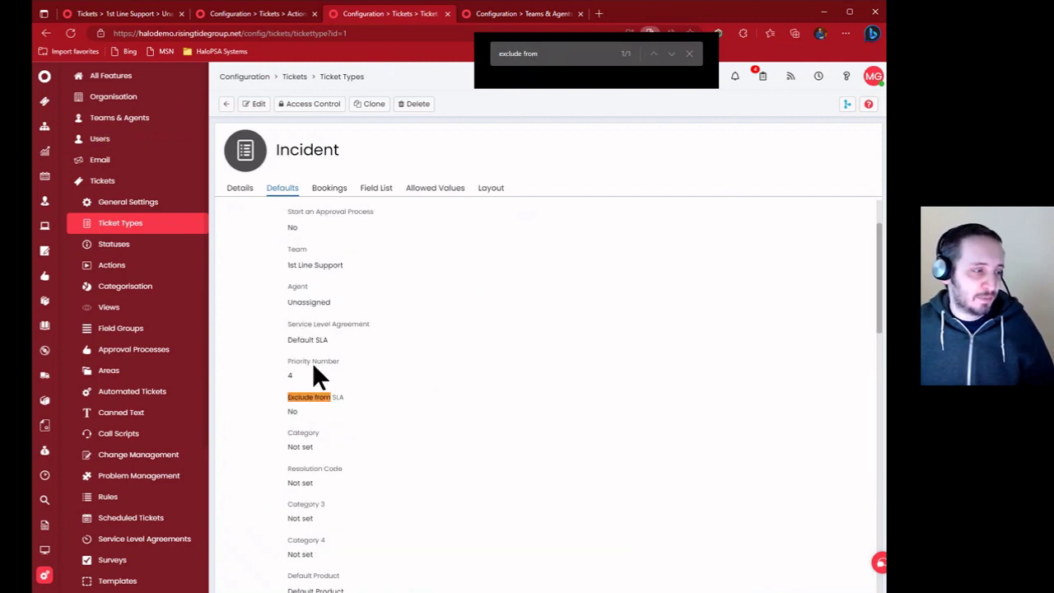
{"action": "scroll", "coordinate": [313, 375], "scroll_direction": "down", "scroll_amount": 5}
{"action": "scroll", "coordinate": [313, 364], "scroll_direction": "up", "scroll_amount": 5}
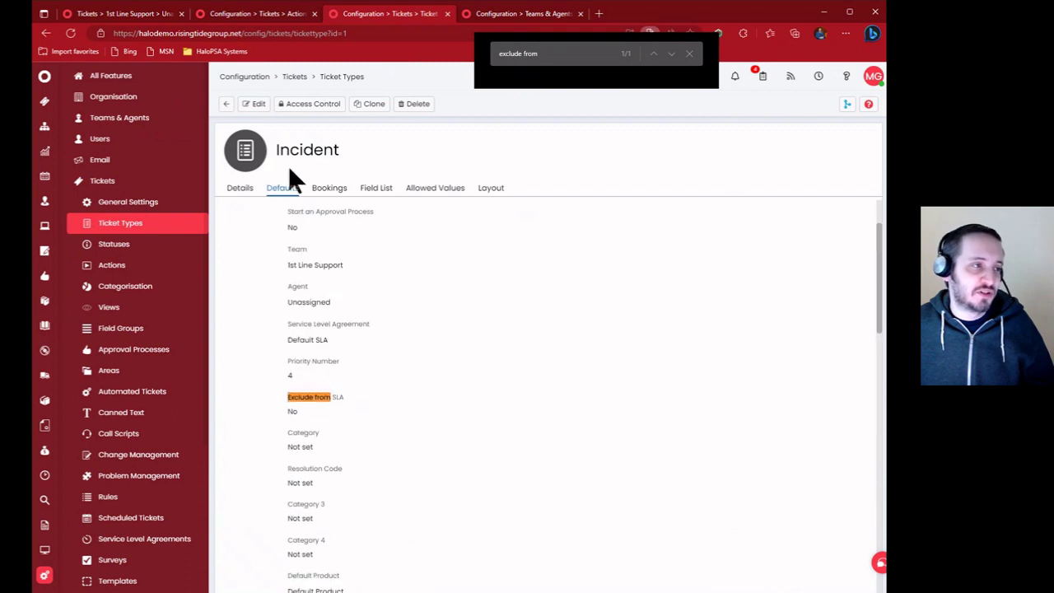
Edit the Incident ticket type's field list and choose Exclude from SLA as a field to add
{"action": "left_click", "coordinate": [378, 198]}
{"action": "left_click", "coordinate": [253, 104]}
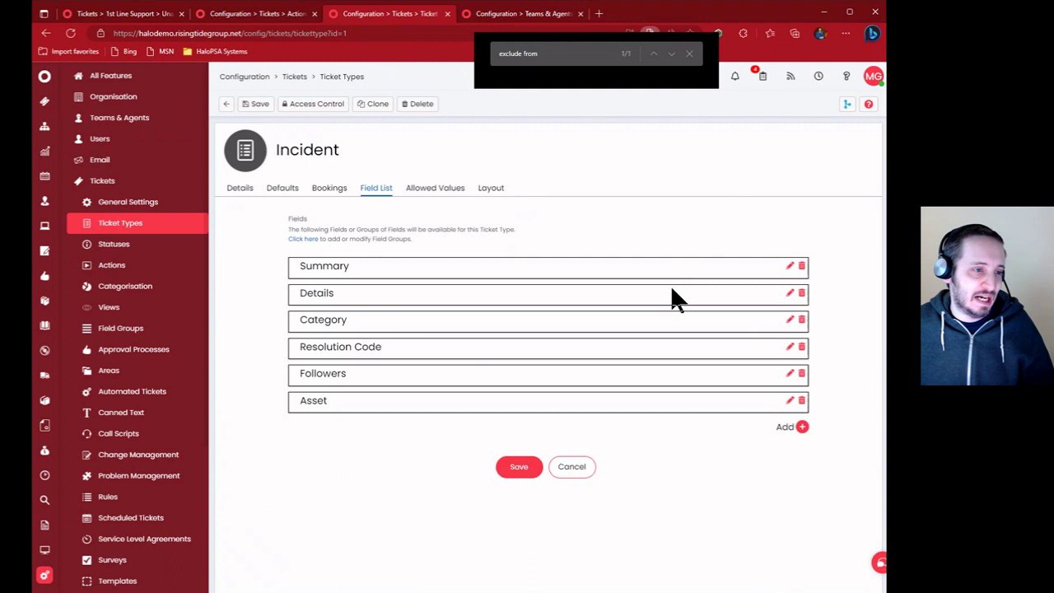
{"action": "left_click", "coordinate": [802, 428]}
{"action": "left_click", "coordinate": [496, 343]}
{"action": "type", "text": "exclde"}
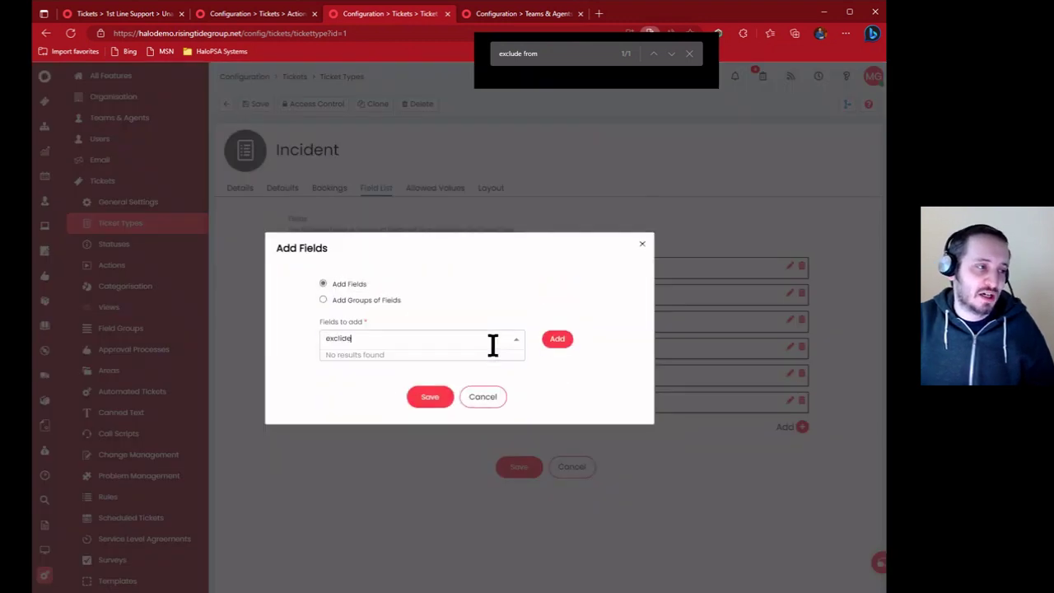
{"action": "key", "text": "BackSpace"}
{"action": "key", "text": "BackSpace"}
{"action": "left_click", "coordinate": [495, 354]}
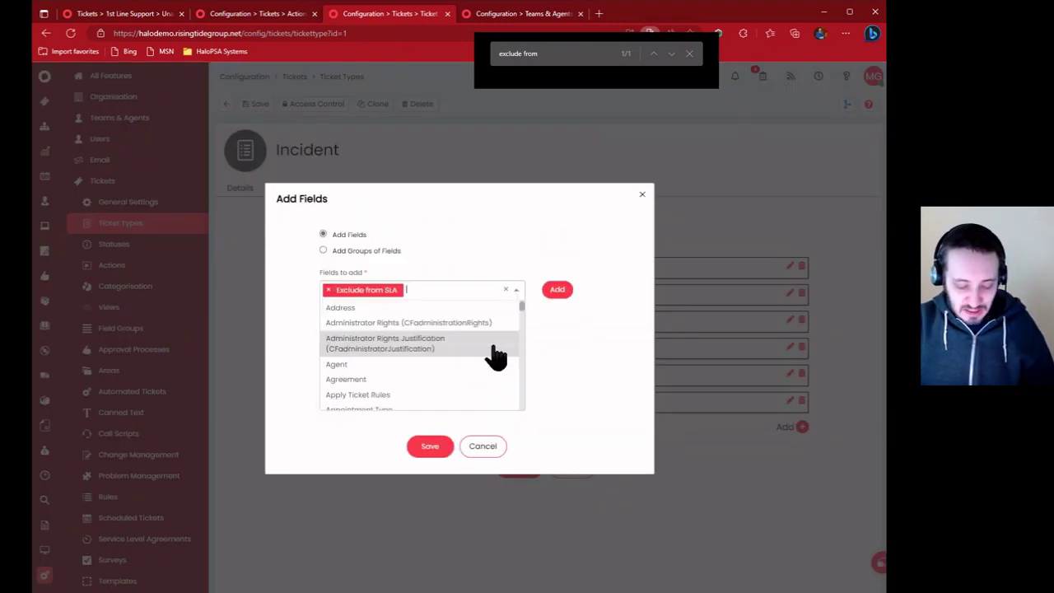
{"action": "type", "text": "hid"}
{"action": "type", "text": "e fr"}
{"action": "key", "text": "BackSpace"}
{"action": "key", "text": "BackSpace"}
{"action": "key", "text": "BackSpace"}
{"action": "key", "text": "BackSpace"}
{"action": "key", "text": "BackSpace"}
{"action": "key", "text": "BackSpace"}
{"action": "key", "text": "BackSpace"}
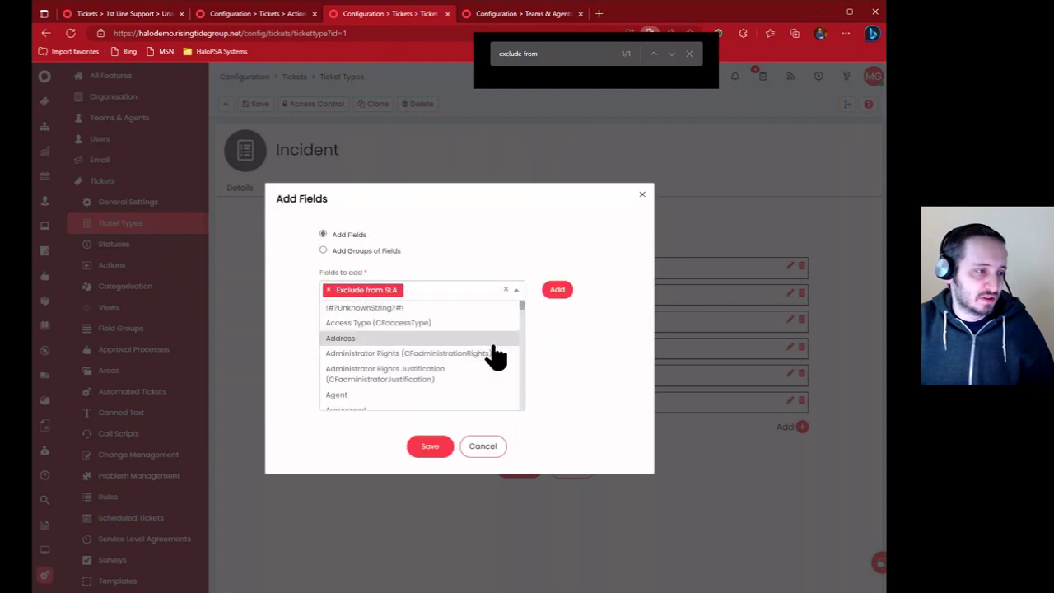
Include Show to End User in the fields to add, confirm the additions and save the Incident ticket type
{"action": "type", "text": "user"}
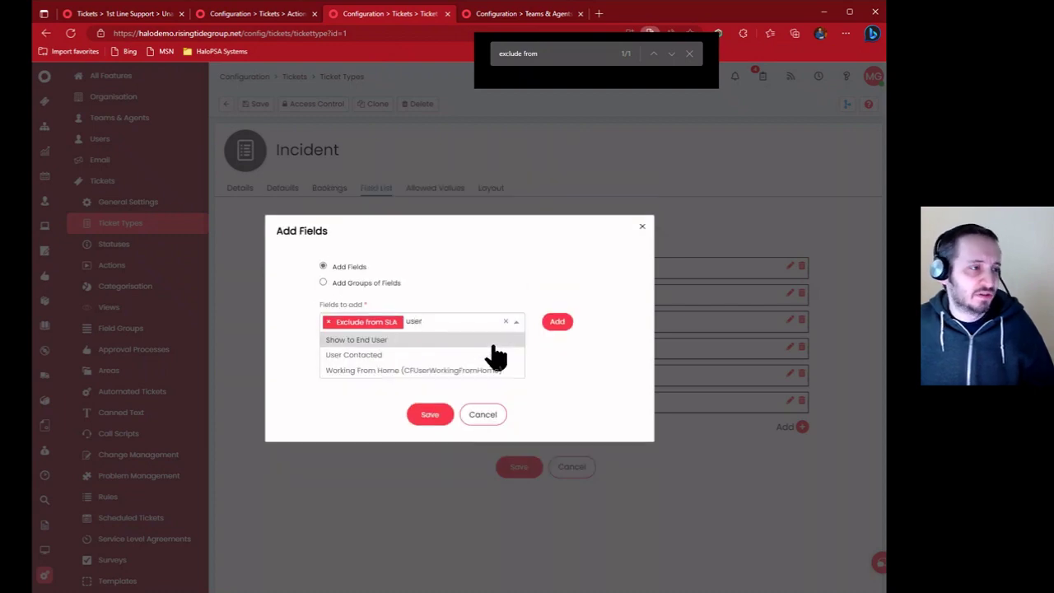
{"action": "left_click", "coordinate": [494, 344]}
{"action": "left_click", "coordinate": [464, 298]}
{"action": "left_click", "coordinate": [430, 390]}
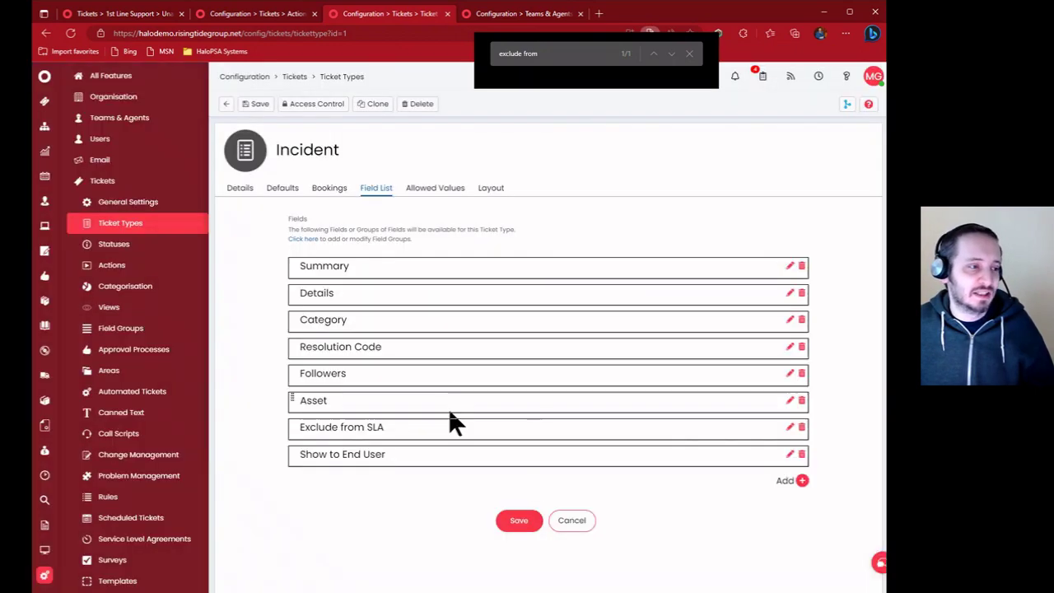
{"action": "left_click", "coordinate": [519, 520]}
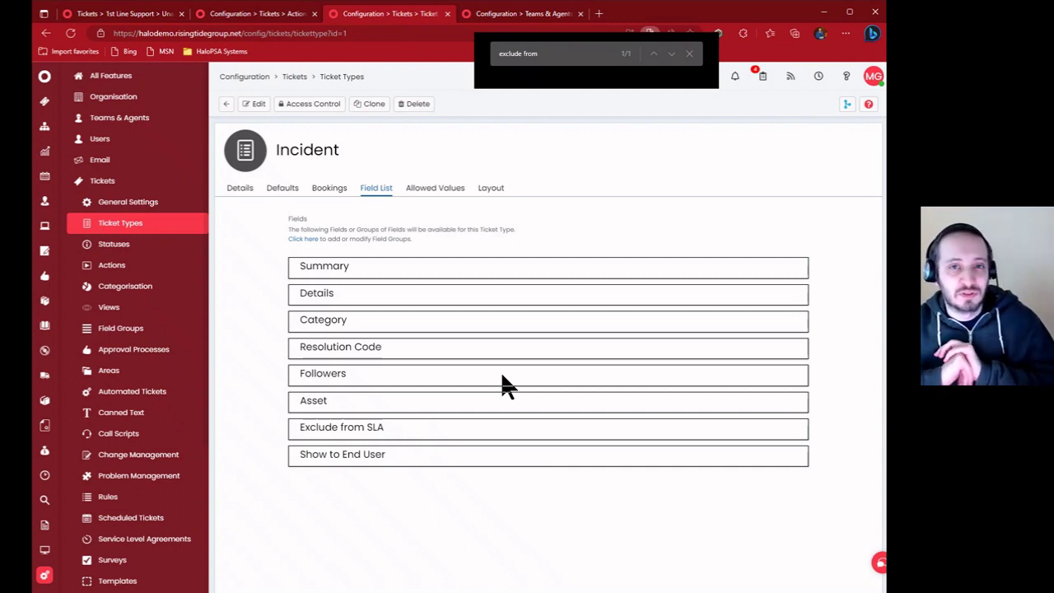
Compare the Incident ticket type's defaults with its field list and return to its details
{"action": "left_click", "coordinate": [273, 189]}
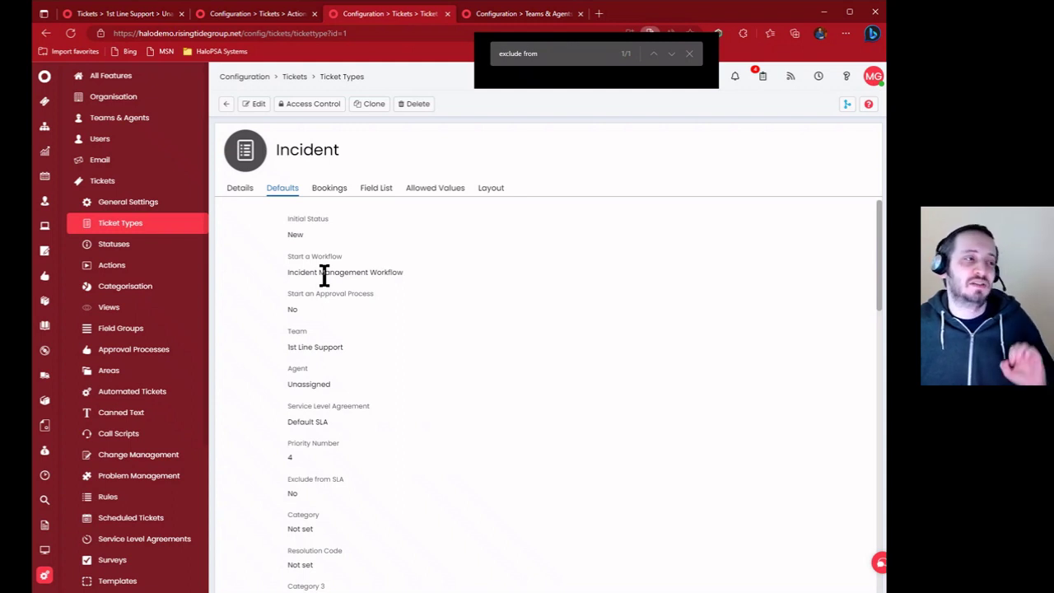
{"action": "left_click", "coordinate": [376, 188]}
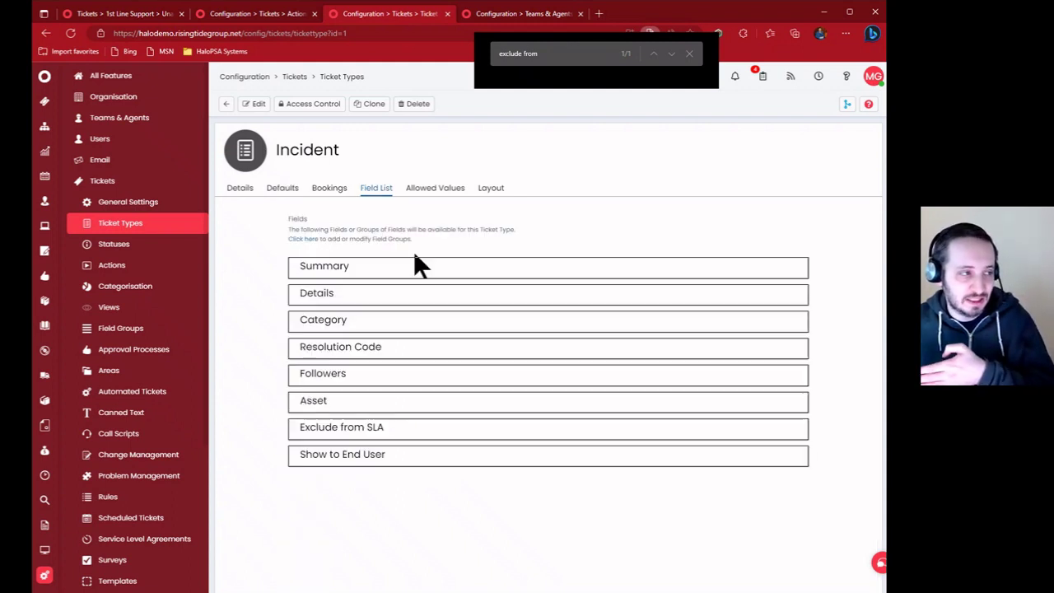
{"action": "left_click", "coordinate": [279, 189]}
{"action": "left_click", "coordinate": [242, 189]}
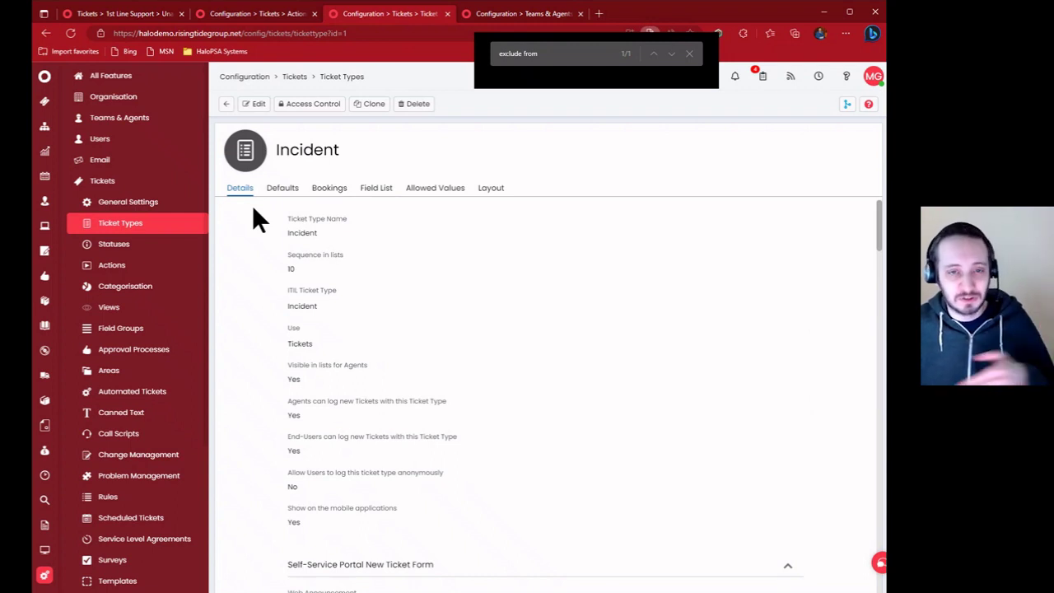
{"action": "scroll", "coordinate": [333, 298], "scroll_direction": "down", "scroll_amount": 1}
Compare the charge types logged on the two Email User entries of the "Laptop wont boot" ticket
{"action": "left_click", "coordinate": [161, 14]}
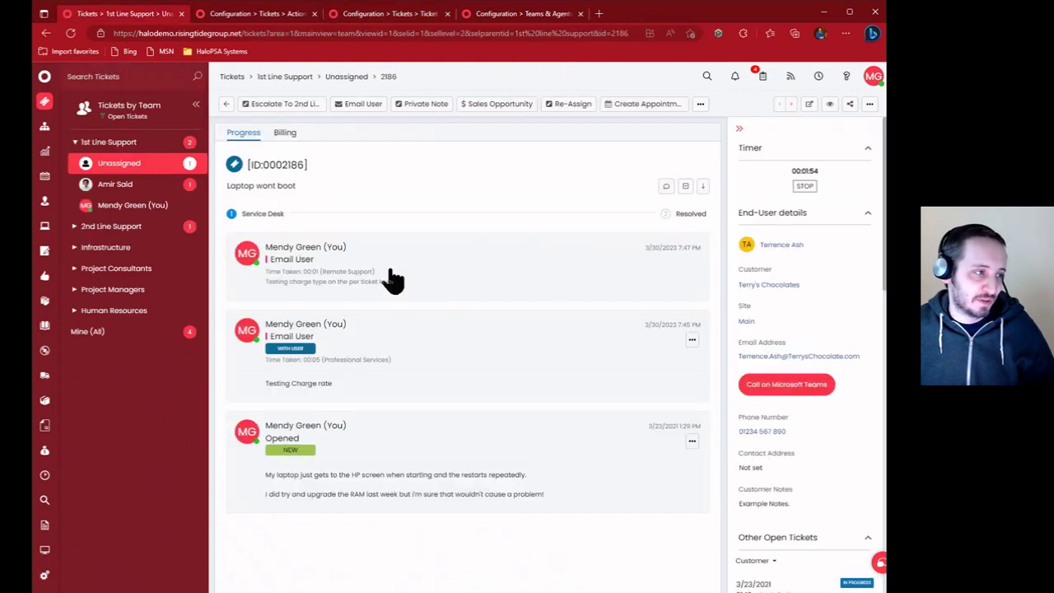
{"action": "left_click", "coordinate": [419, 383]}
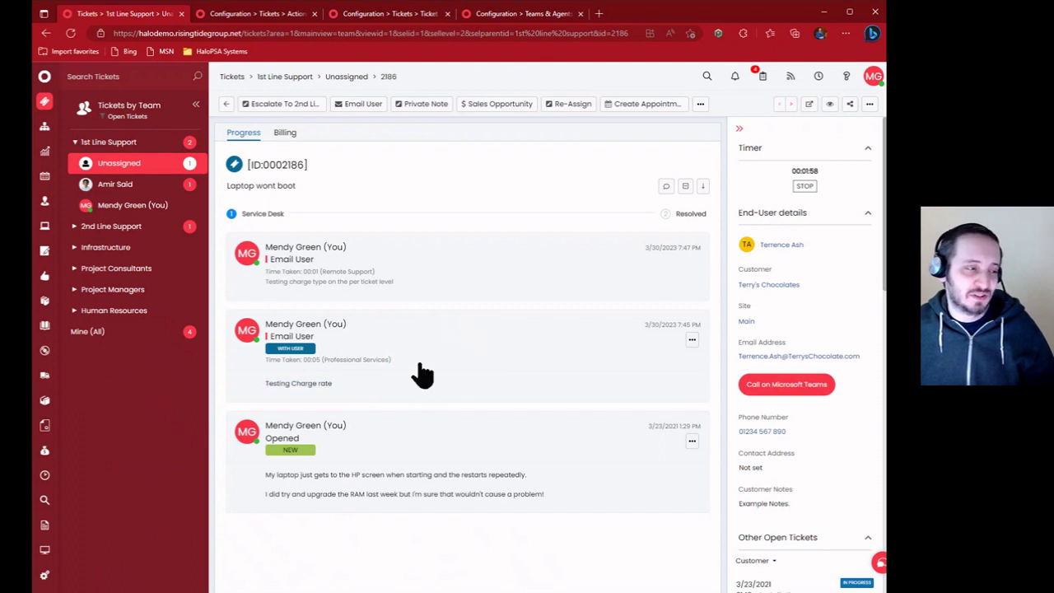
{"action": "left_click_drag", "start_coordinate": [254, 360], "coordinate": [459, 370]}
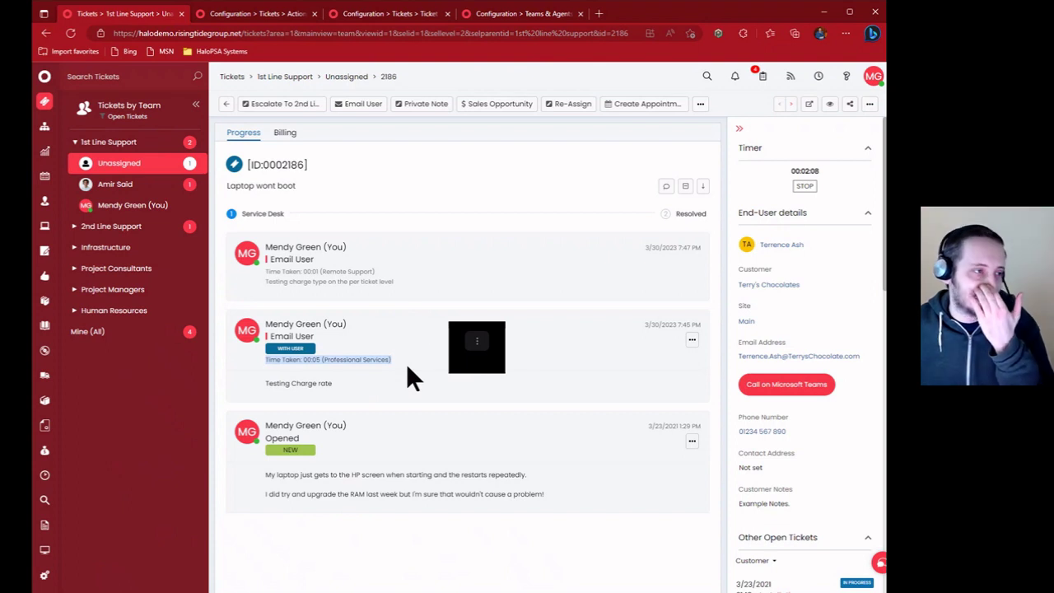
{"action": "left_click", "coordinate": [414, 272]}
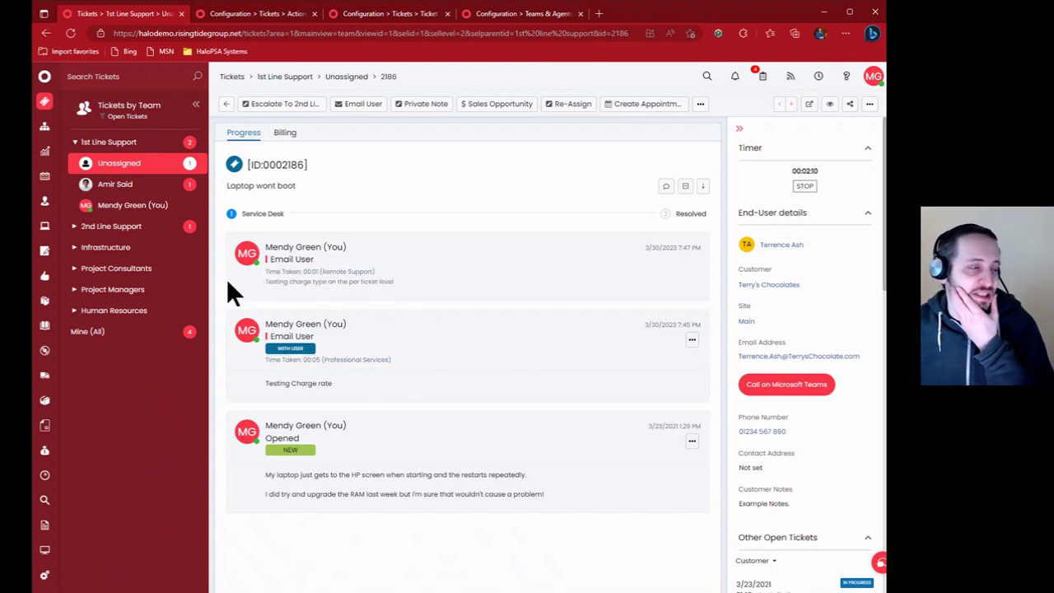
{"action": "triple_click", "coordinate": [253, 275]}
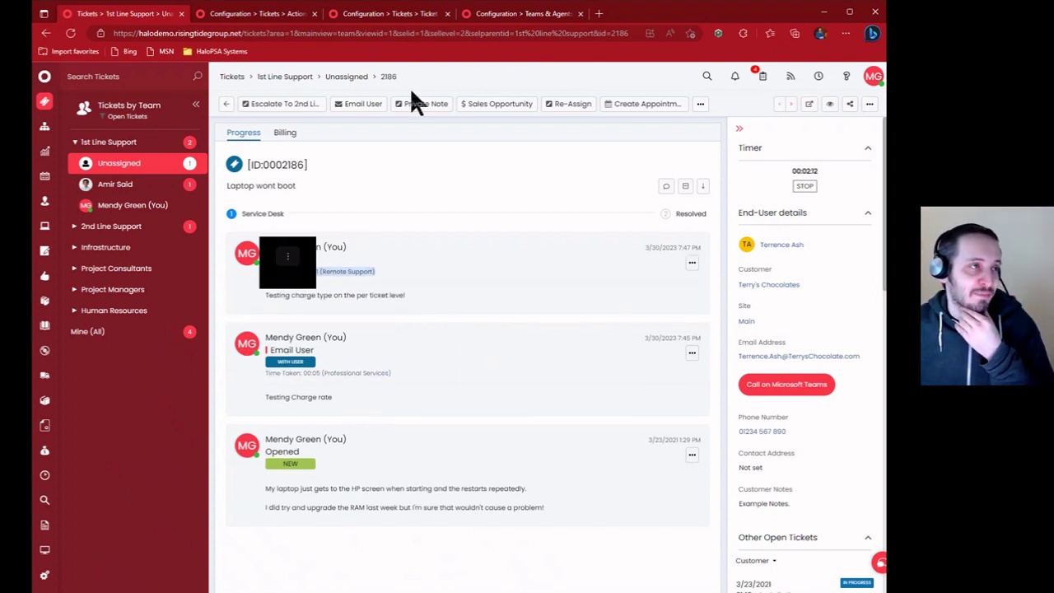
Locate the Charge Type Override on the Incident ticket type and the Default Charge Type in the agent's details
{"action": "left_click", "coordinate": [418, 15]}
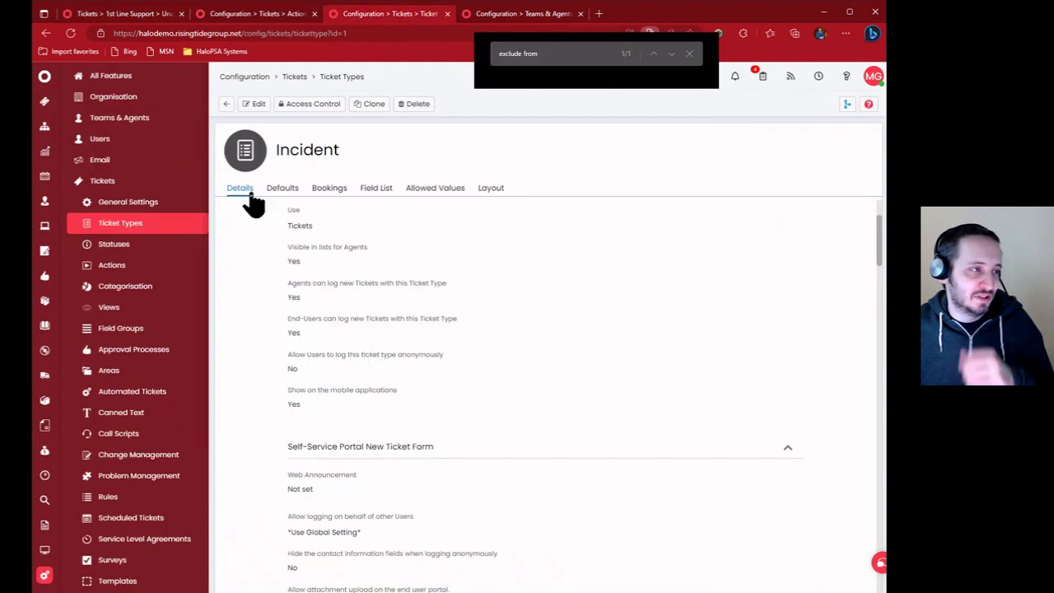
{"action": "double_click", "coordinate": [535, 60]}
{"action": "type", "text": "ch"}
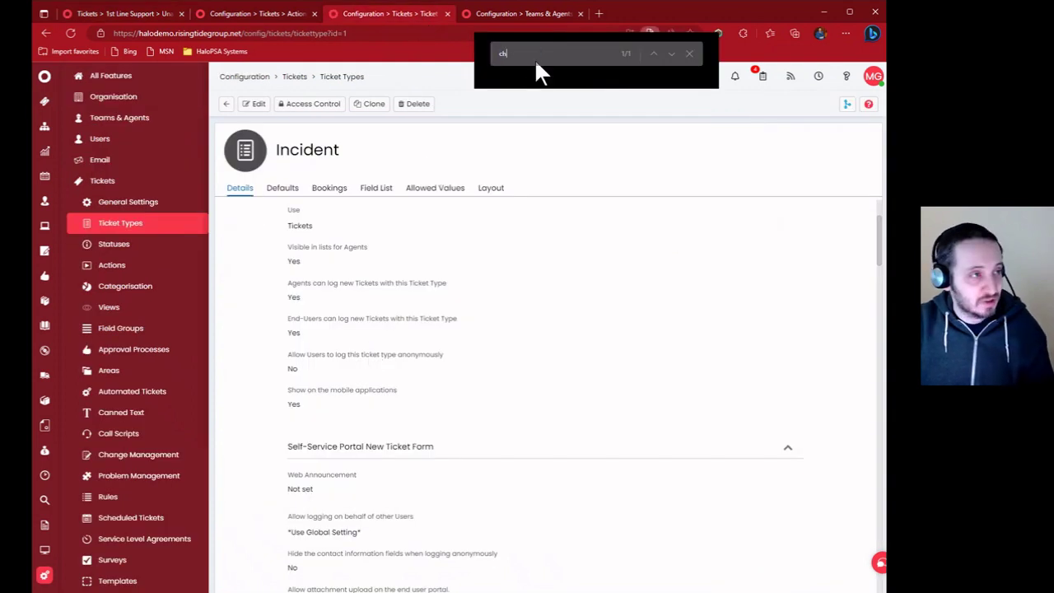
{"action": "type", "text": "arge ty"}
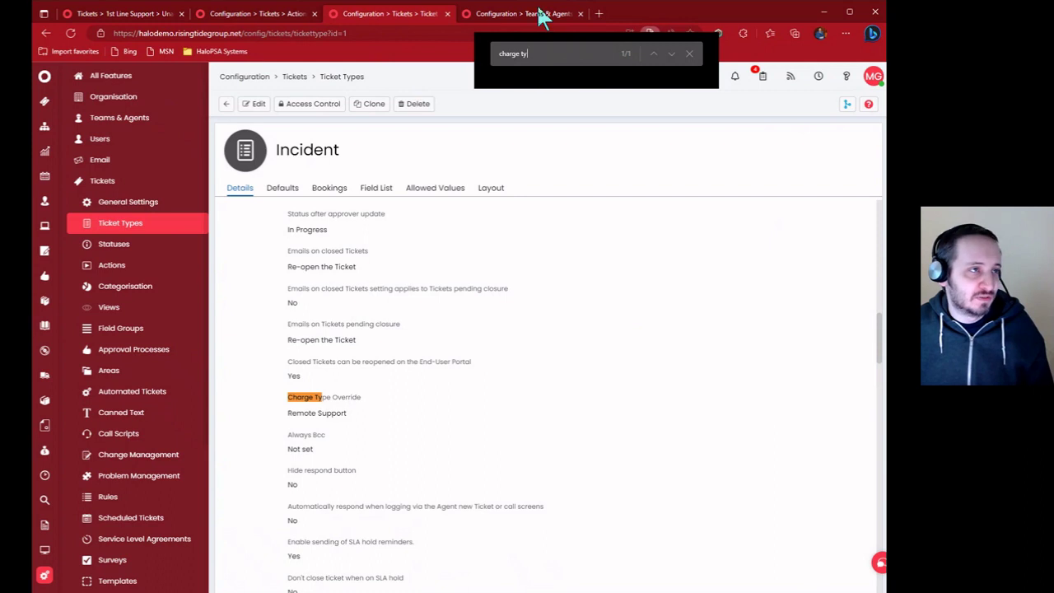
{"action": "left_click", "coordinate": [539, 15]}
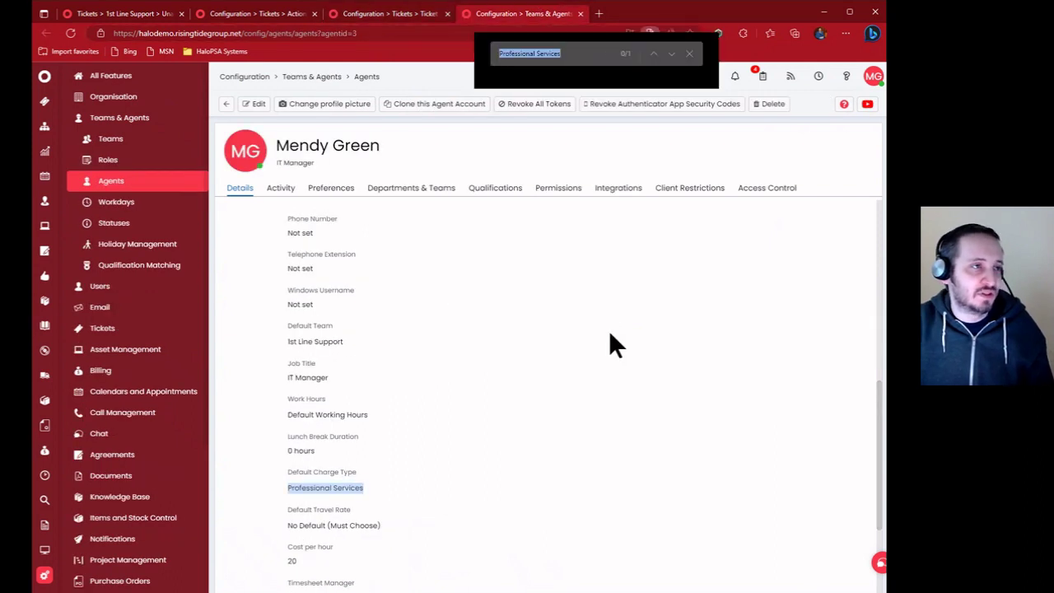
{"action": "type", "text": "charge ty"}
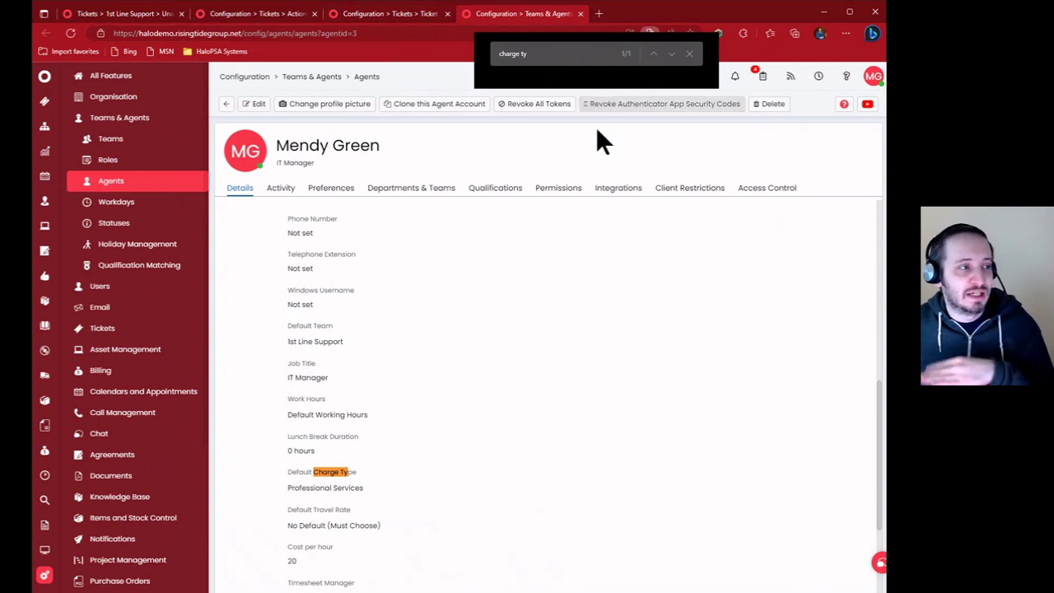
Edit the Email User action's defaults and set its Charge Type to On-Site Support
{"action": "left_click", "coordinate": [293, 23]}
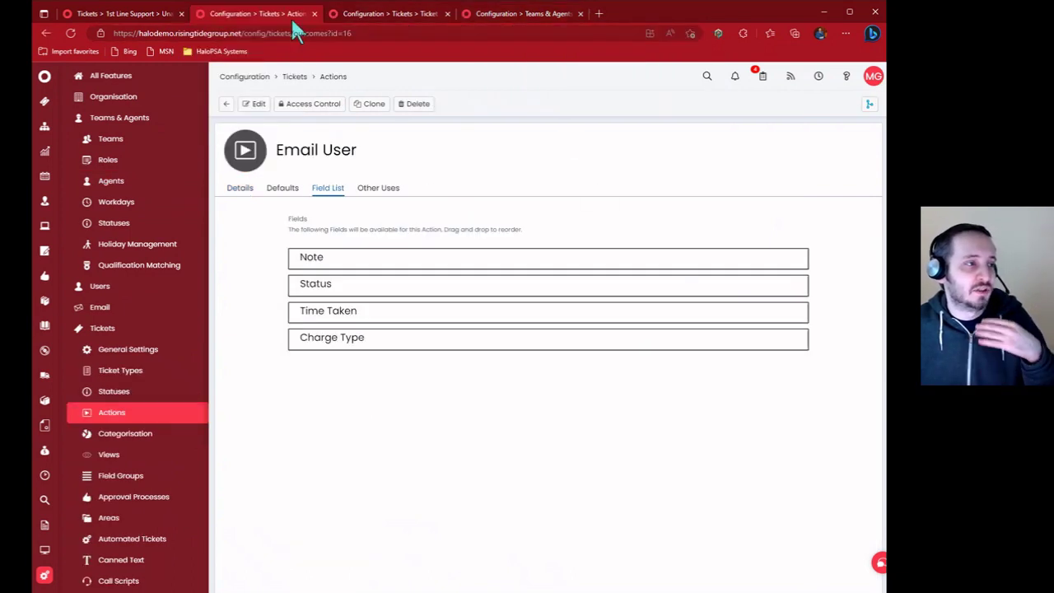
{"action": "left_click", "coordinate": [257, 105]}
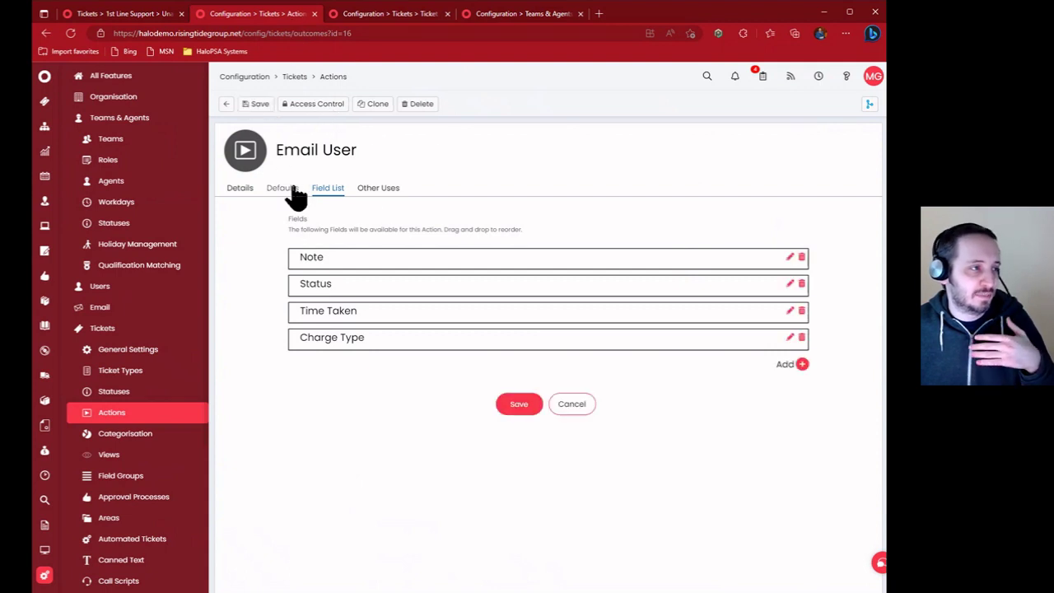
{"action": "left_click", "coordinate": [284, 188]}
{"action": "key", "text": "ctrl+f"}
{"action": "type", "text": "chag"}
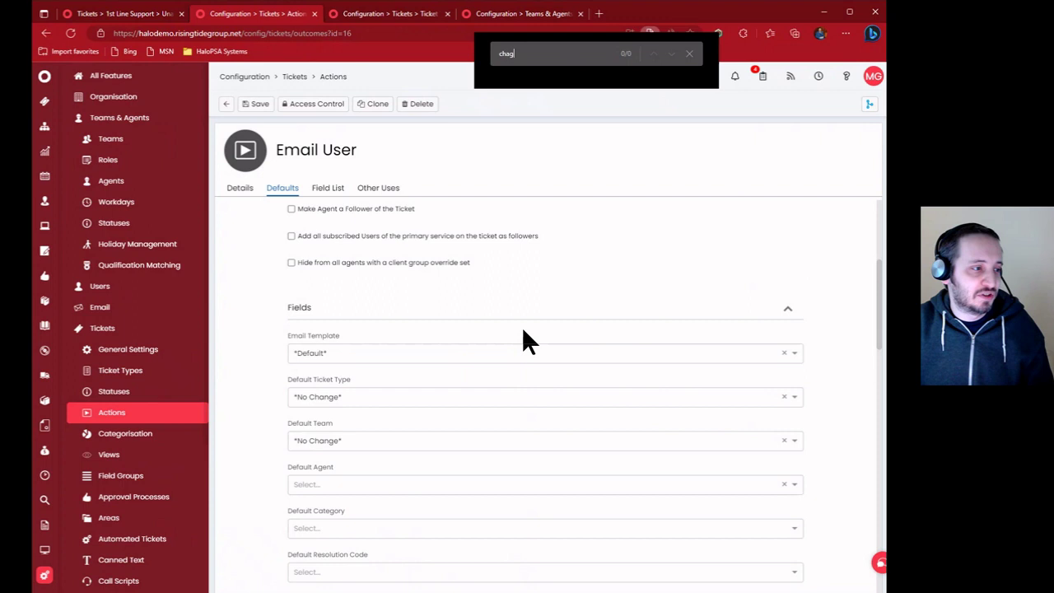
{"action": "key", "text": "BackSpace"}
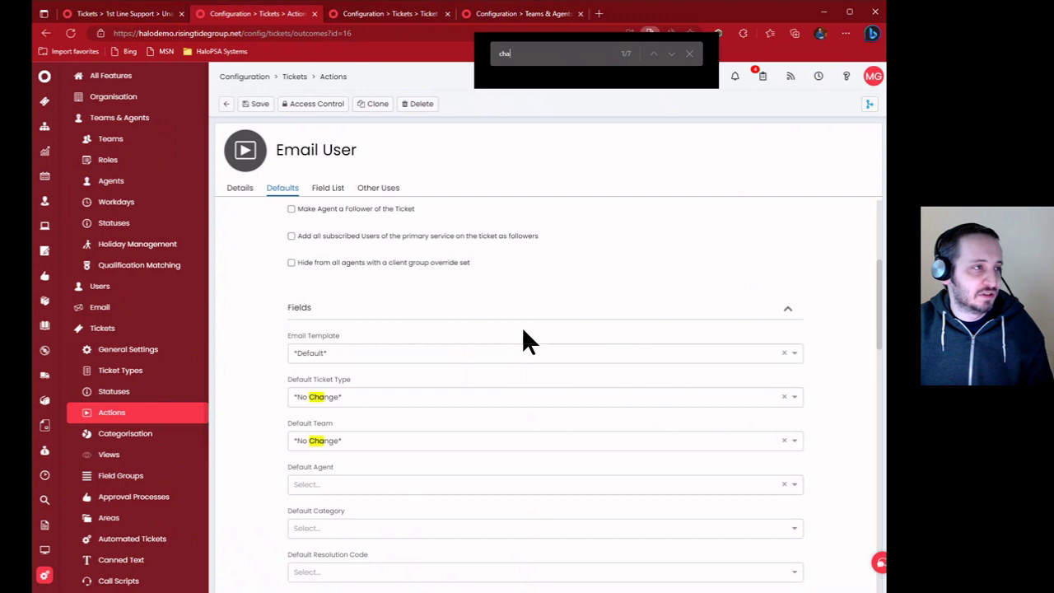
{"action": "type", "text": "rge"}
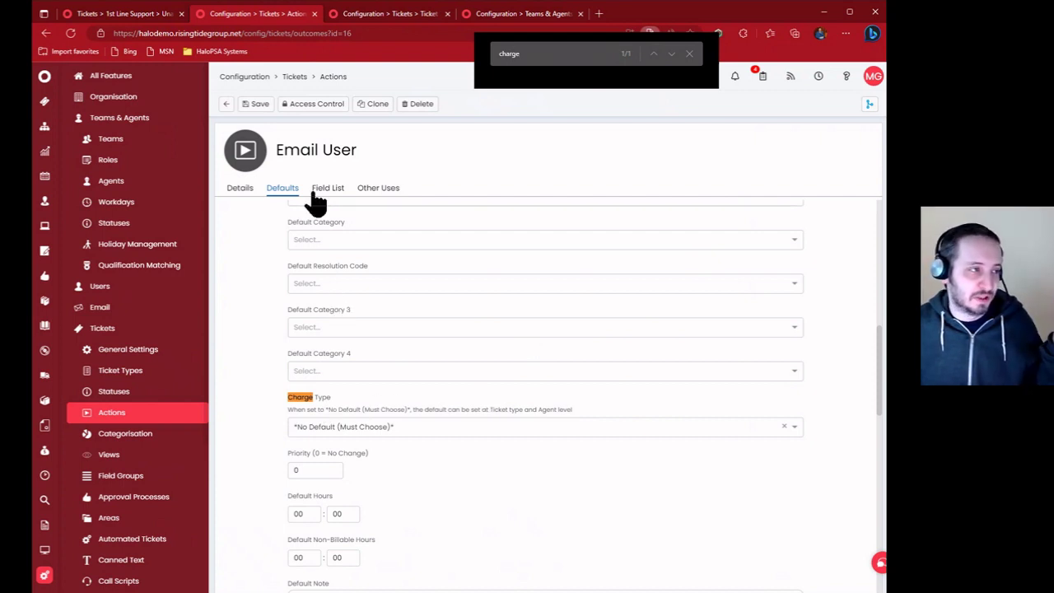
{"action": "left_click_drag", "start_coordinate": [288, 395], "coordinate": [405, 410]}
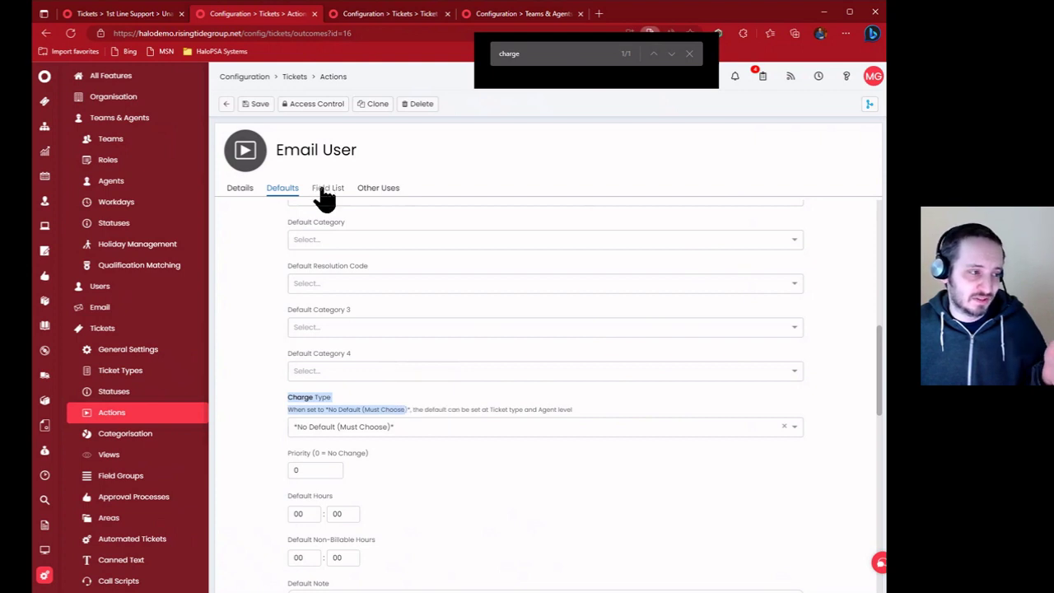
{"action": "left_click", "coordinate": [402, 426]}
{"action": "left_click", "coordinate": [391, 492]}
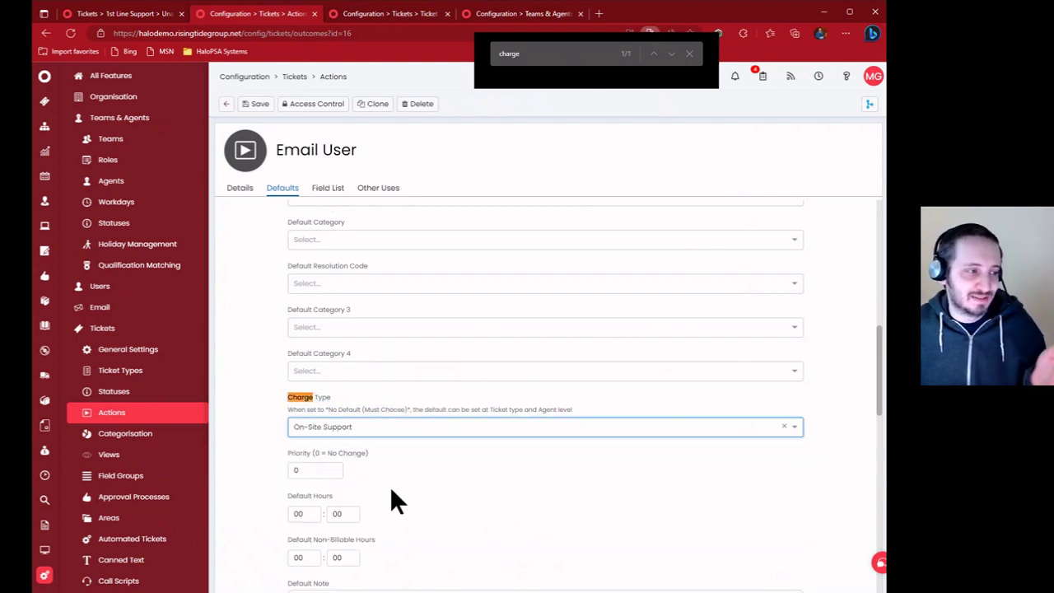
Save the Email User action's defaults and reload the "Laptop wont boot" ticket
{"action": "left_click", "coordinate": [255, 105]}
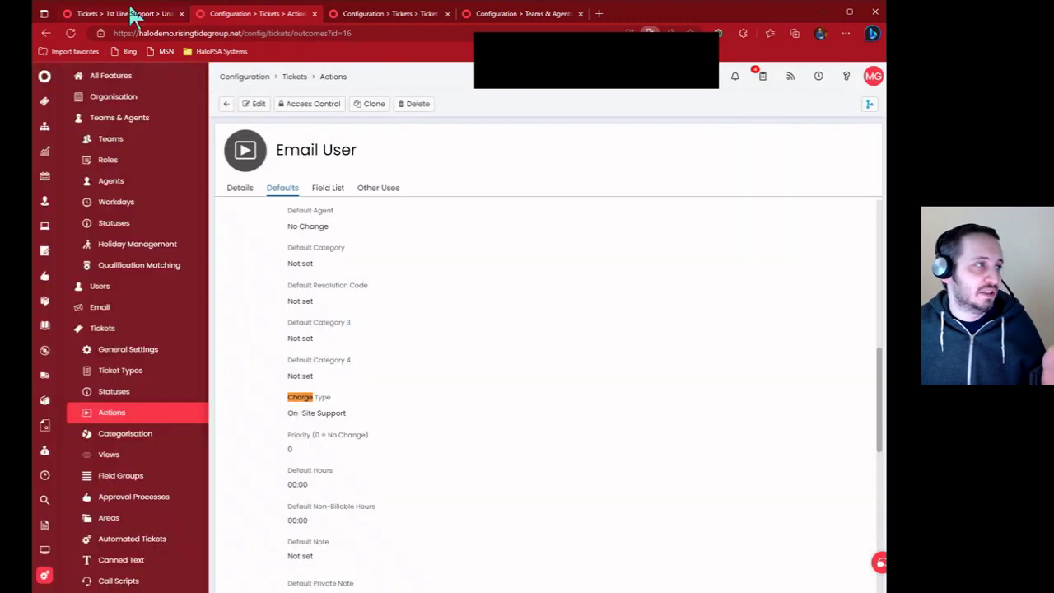
{"action": "left_click", "coordinate": [131, 14]}
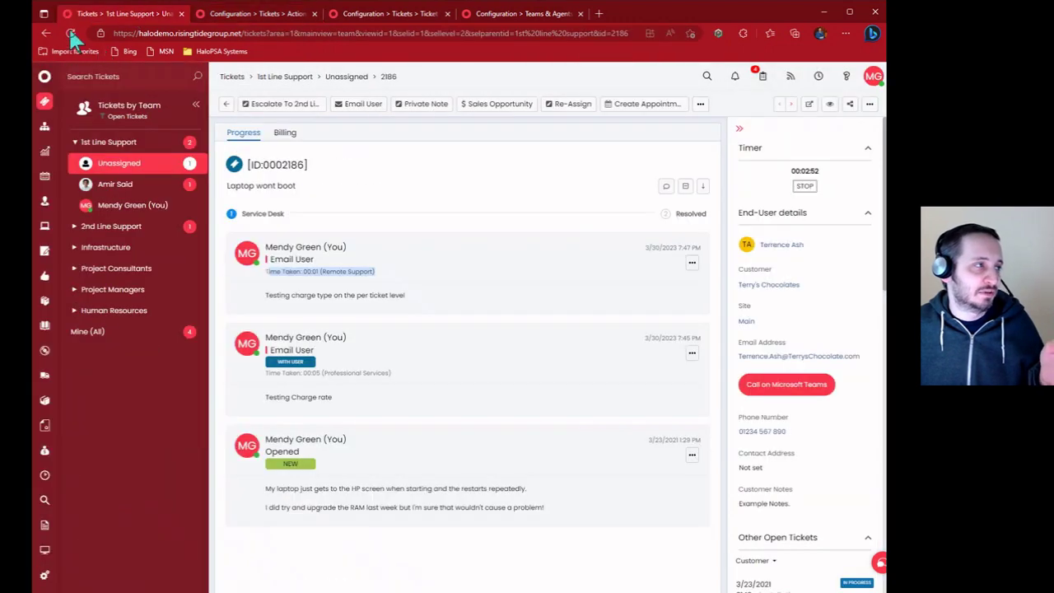
{"action": "left_click", "coordinate": [71, 33]}
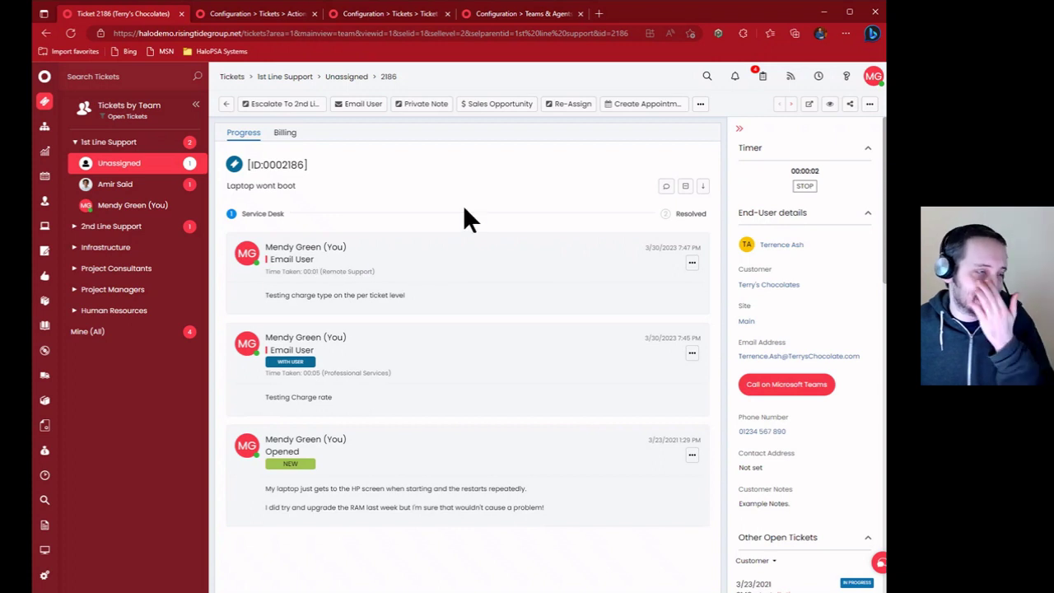
Start an Email User action on the ticket with the note "Charge type override action level" and email sending turned off
{"action": "left_click", "coordinate": [363, 104]}
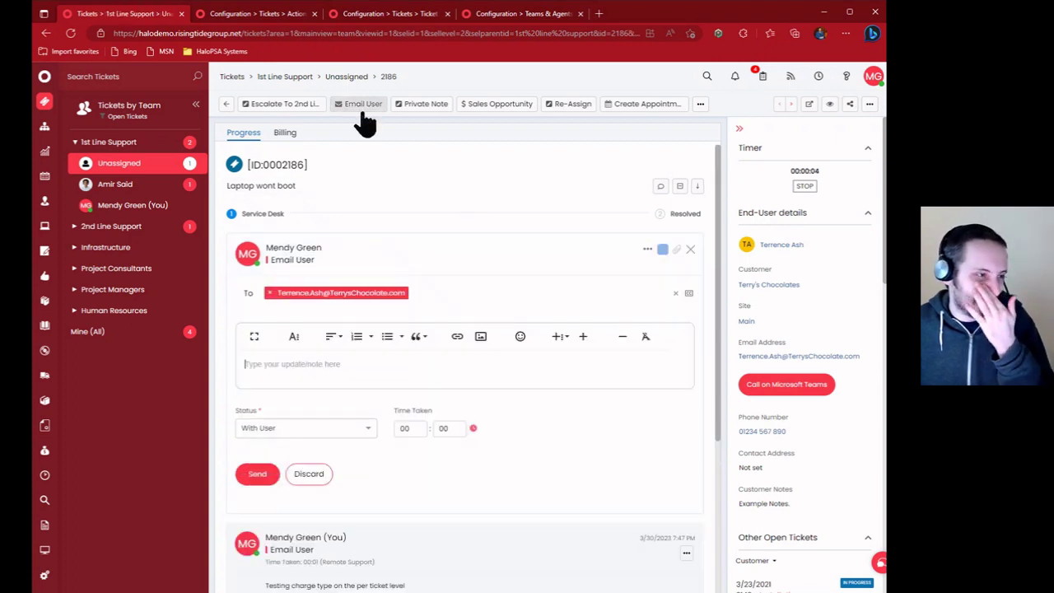
{"action": "type", "text": "Charge rate"}
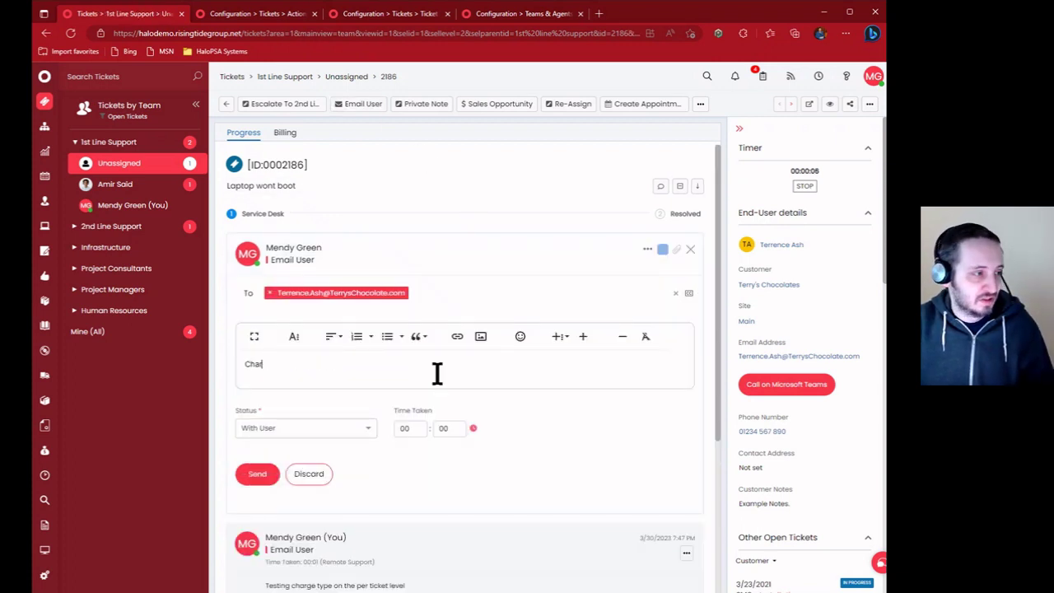
{"action": "key", "text": "BackSpace"}
{"action": "key", "text": "BackSpace"}
{"action": "key", "text": "BackSpace"}
{"action": "key", "text": "BackSpace"}
{"action": "key", "text": "BackSpace"}
{"action": "type", "text": "type override"}
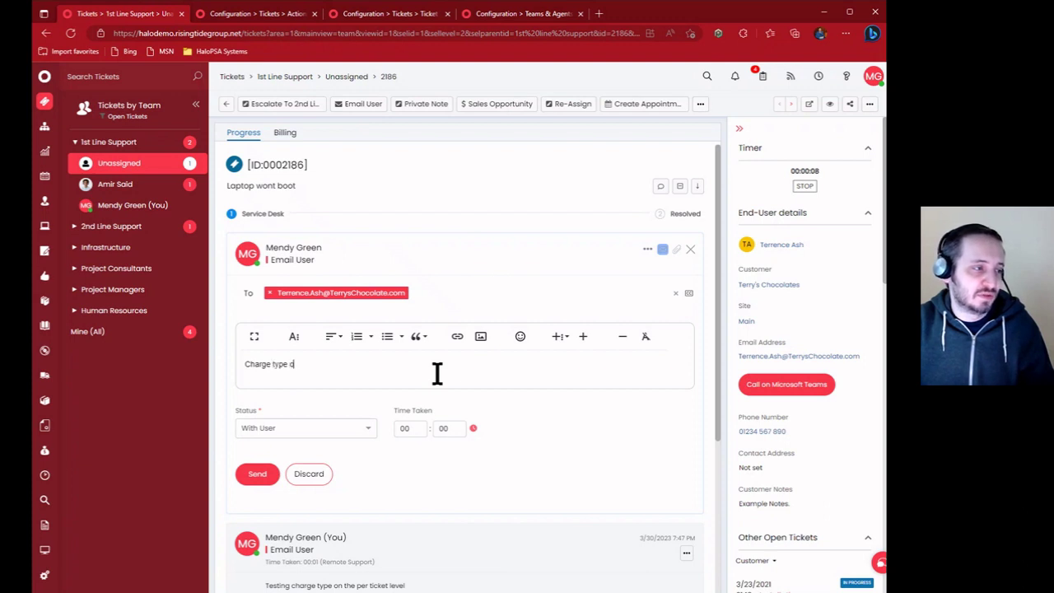
{"action": "left_click", "coordinate": [662, 249]}
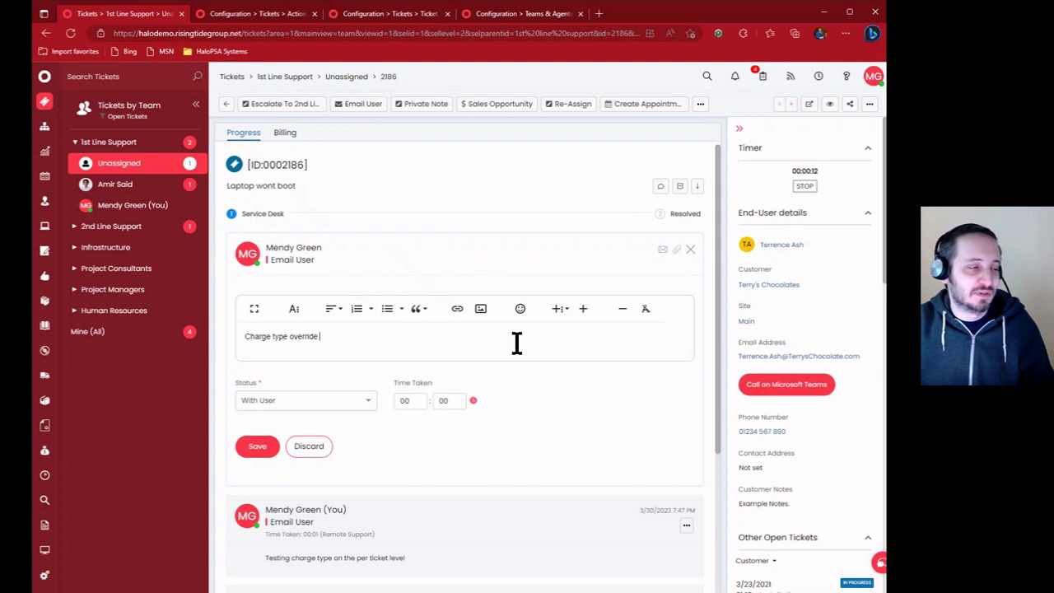
{"action": "type", "text": "action level"}
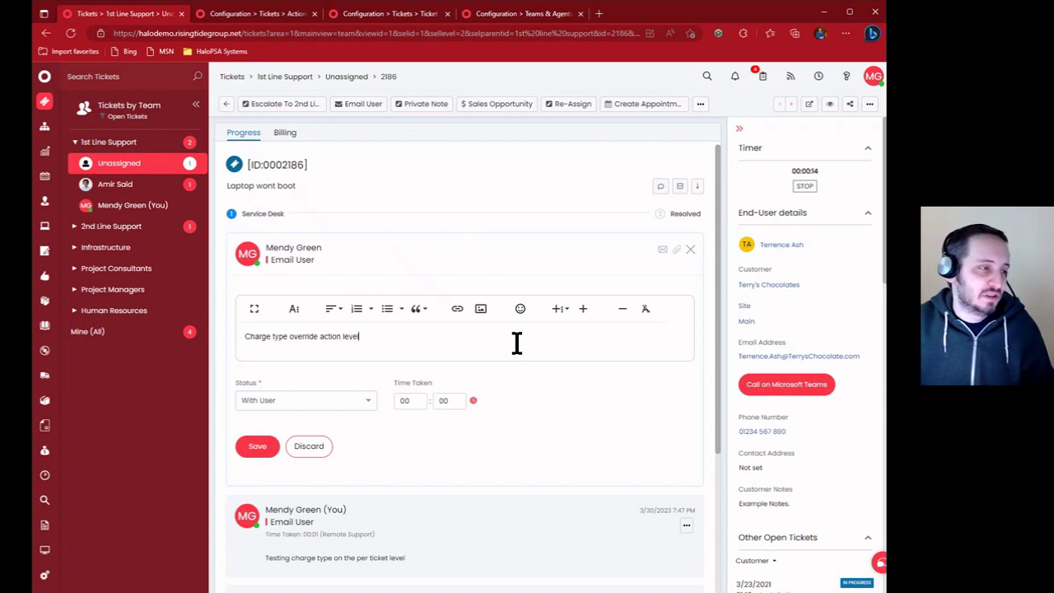
Set the action's time taken to 4 minutes and save it to the ticket
{"action": "left_click", "coordinate": [453, 401]}
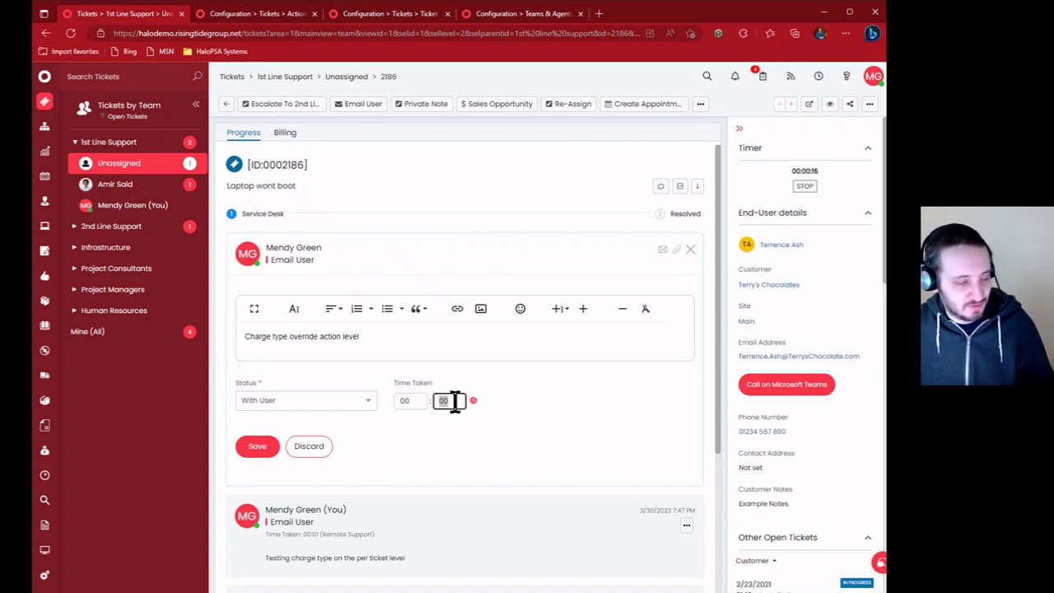
{"action": "type", "text": "4"}
{"action": "left_click", "coordinate": [255, 446]}
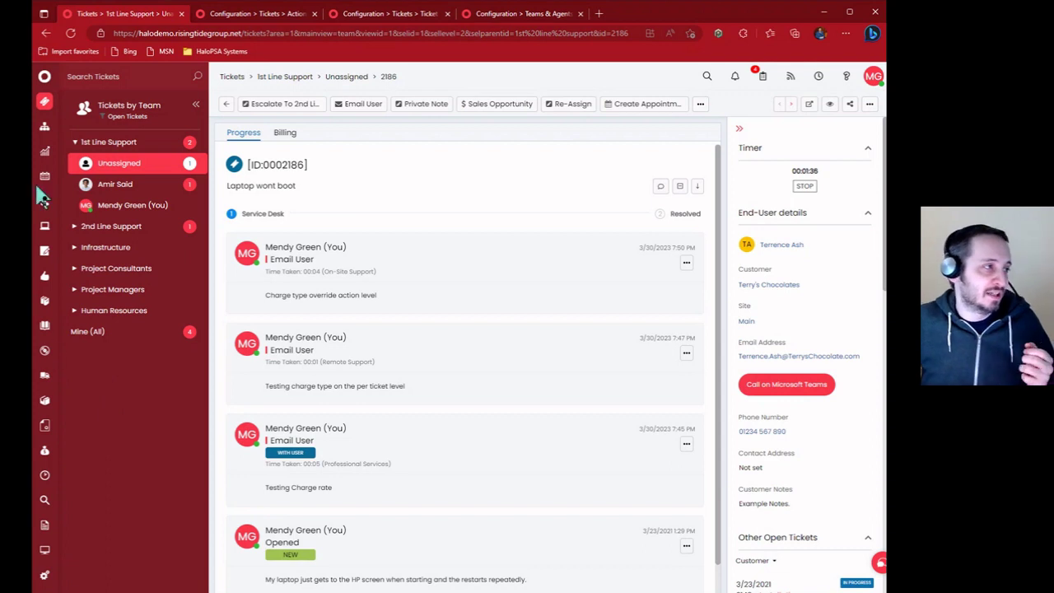
Open the Terry's Chocolates customer record from the ticket and open its Gold Package agreement
{"action": "left_click", "coordinate": [770, 284]}
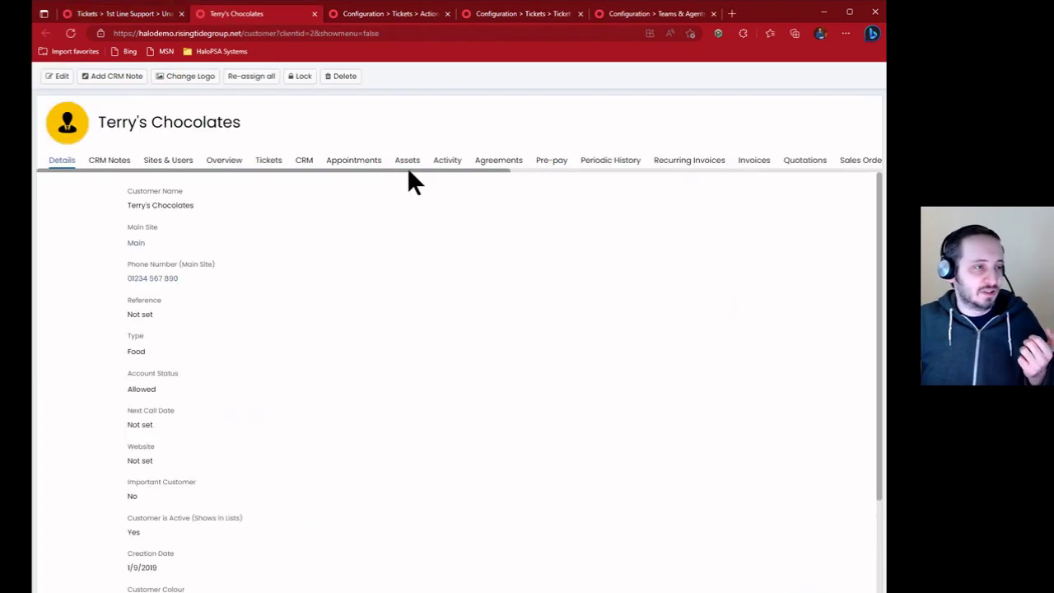
{"action": "left_click_drag", "start_coordinate": [407, 178], "coordinate": [558, 178]}
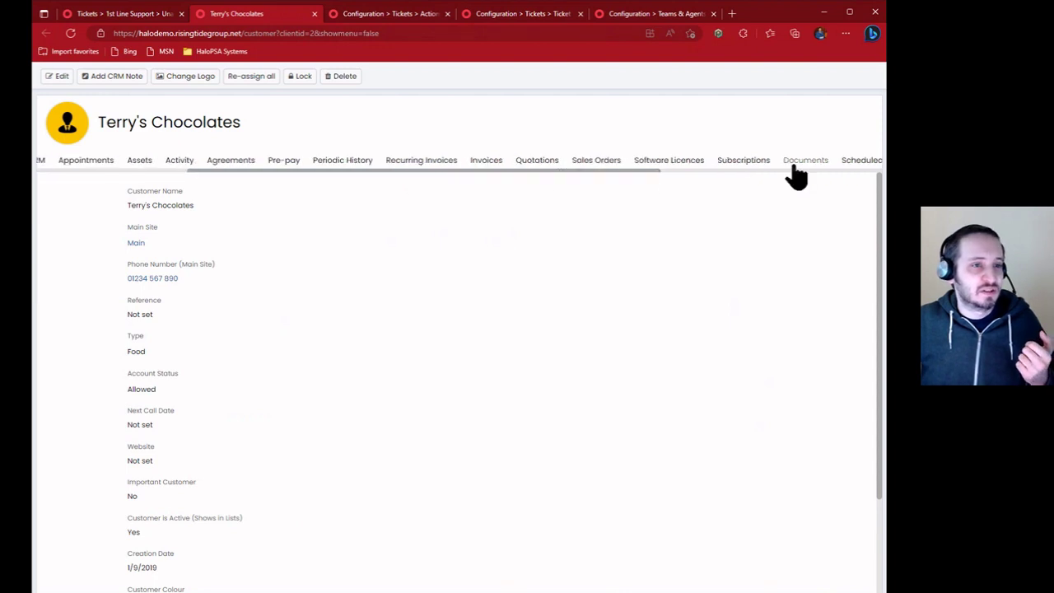
{"action": "left_click_drag", "start_coordinate": [323, 170], "coordinate": [279, 180]}
{"action": "left_click", "coordinate": [317, 163]}
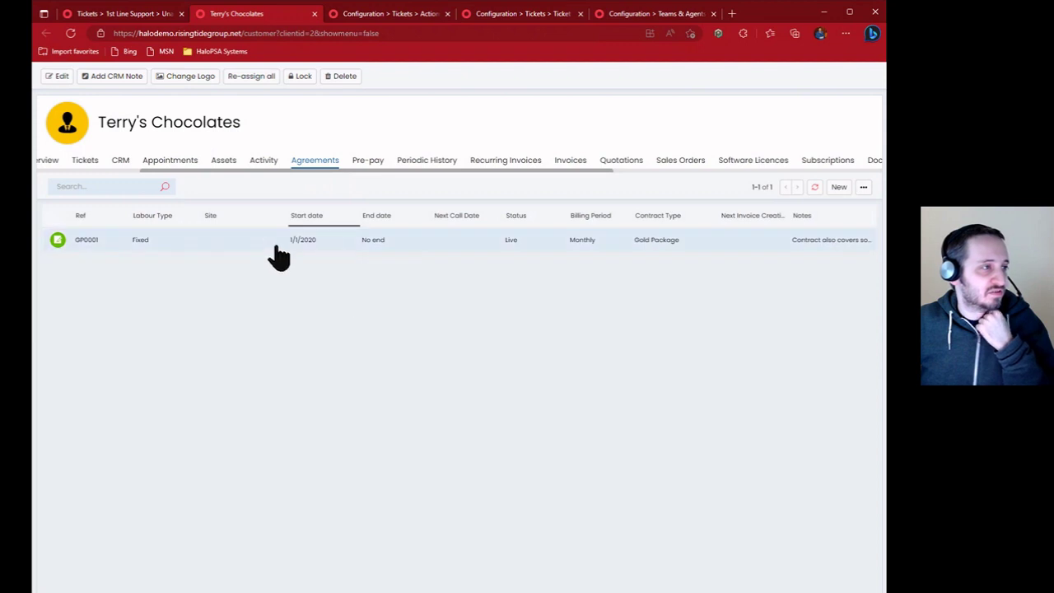
{"action": "left_click", "coordinate": [220, 246]}
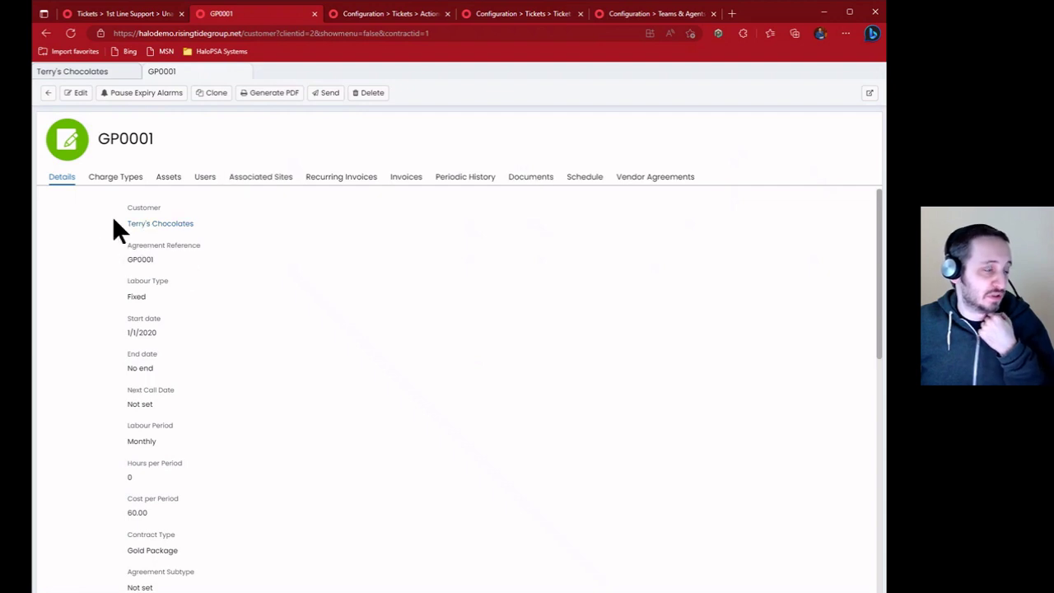
Examine the Gold Package agreement's dates and check whether its Labour Type can be edited, then return to the agreements list
{"action": "left_click_drag", "start_coordinate": [113, 215], "coordinate": [282, 399]}
{"action": "left_click", "coordinate": [283, 399]}
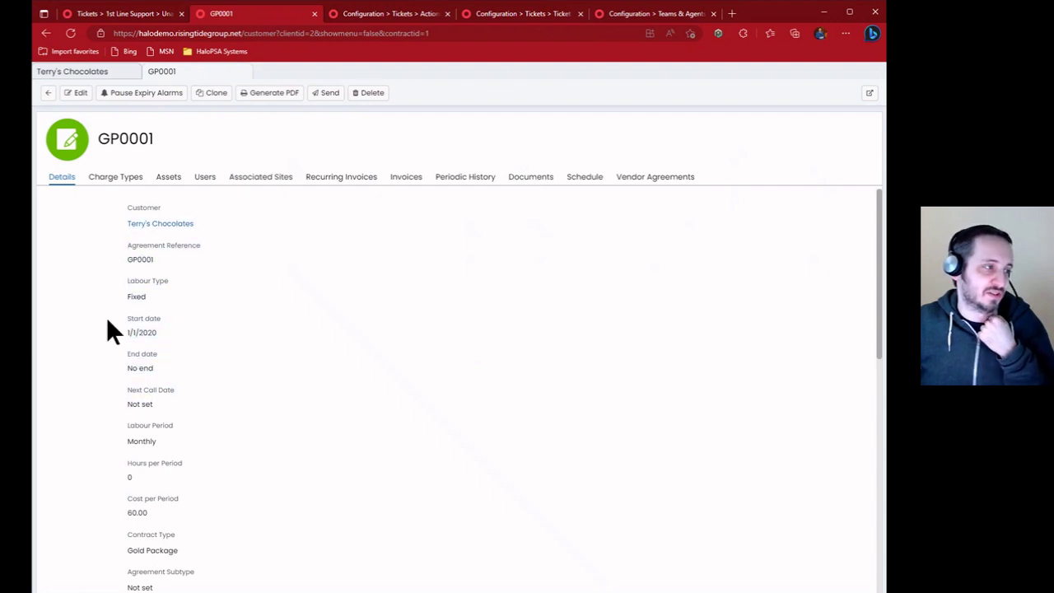
{"action": "left_click_drag", "start_coordinate": [106, 321], "coordinate": [212, 336]}
{"action": "left_click_drag", "start_coordinate": [100, 263], "coordinate": [187, 304]}
{"action": "left_click", "coordinate": [75, 93]}
{"action": "left_click", "coordinate": [177, 288]}
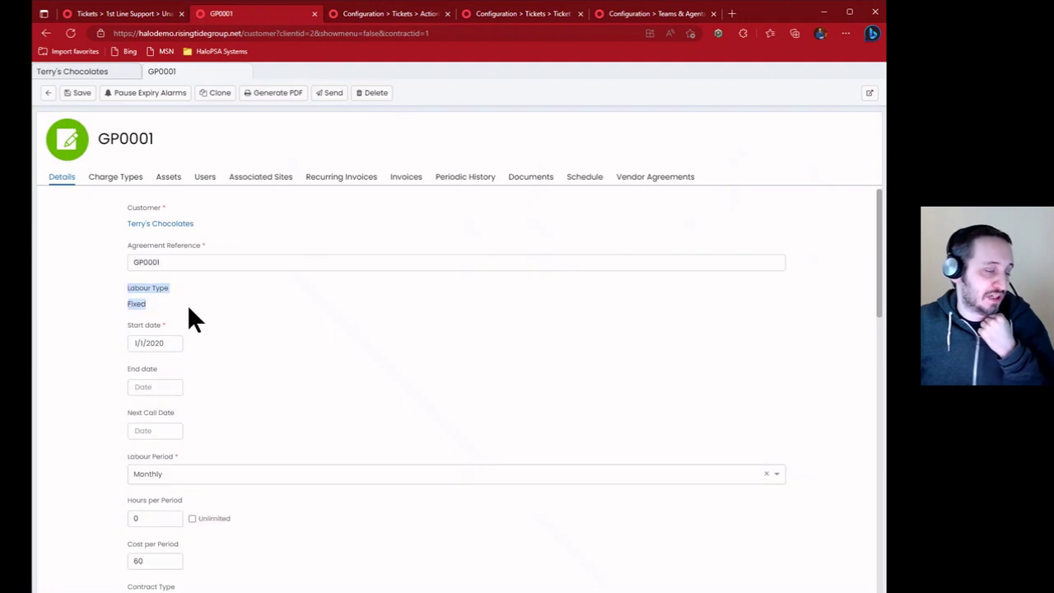
{"action": "left_click", "coordinate": [193, 289]}
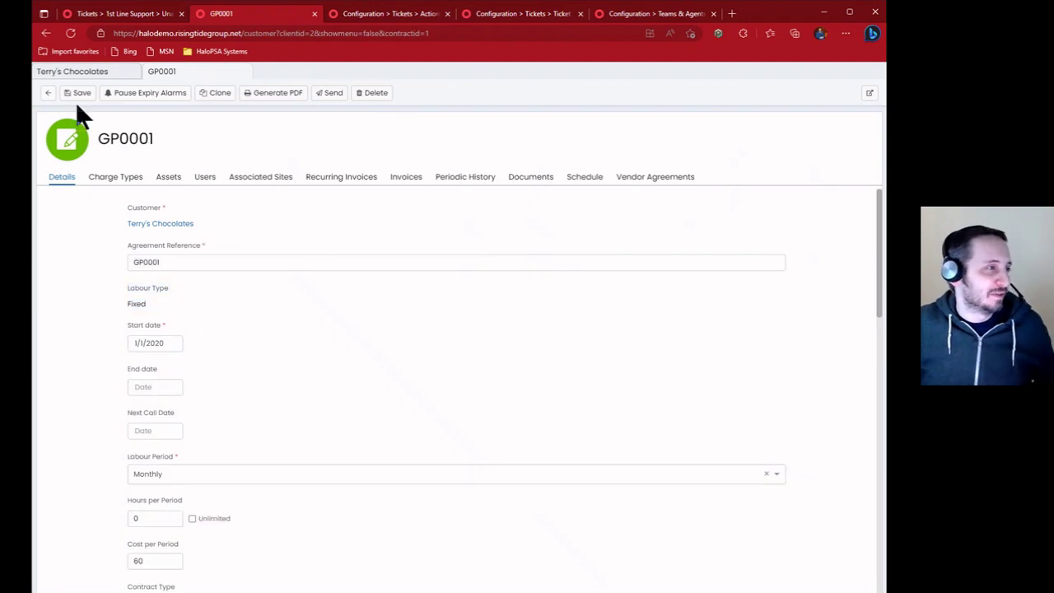
{"action": "left_click", "coordinate": [49, 94]}
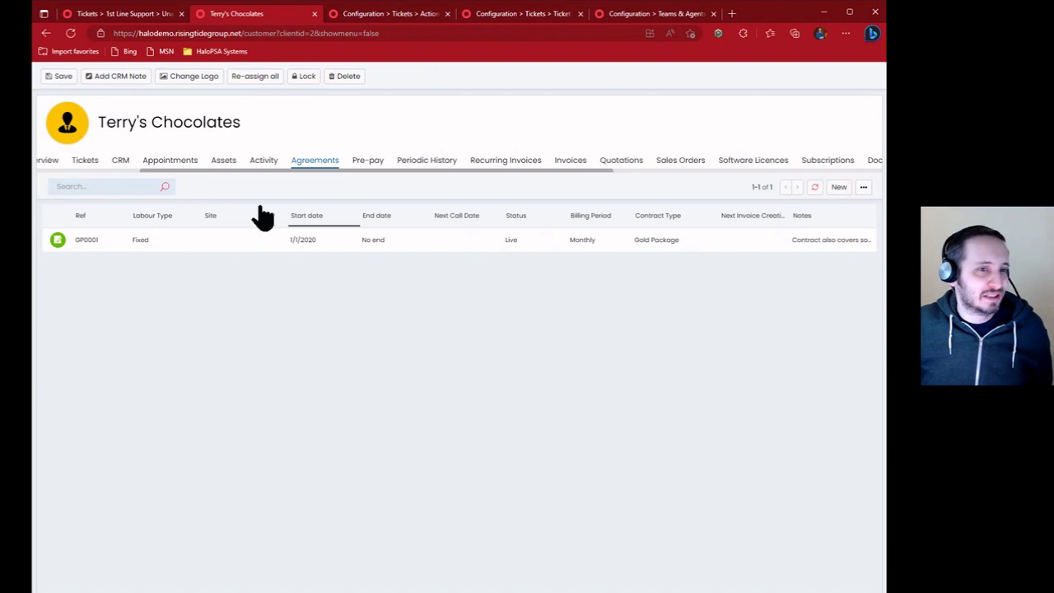
Start a new agreement for Terry's Chocolates with a generated reference and the Labour Type Pre-Pay
{"action": "left_click", "coordinate": [836, 189]}
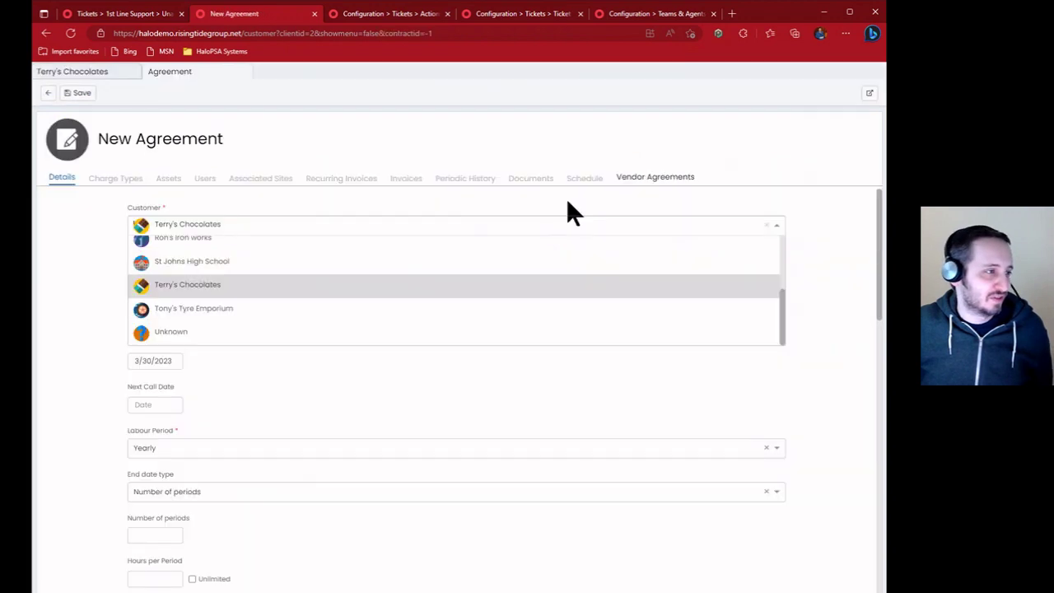
{"action": "left_click", "coordinate": [107, 238]}
{"action": "left_click", "coordinate": [190, 265]}
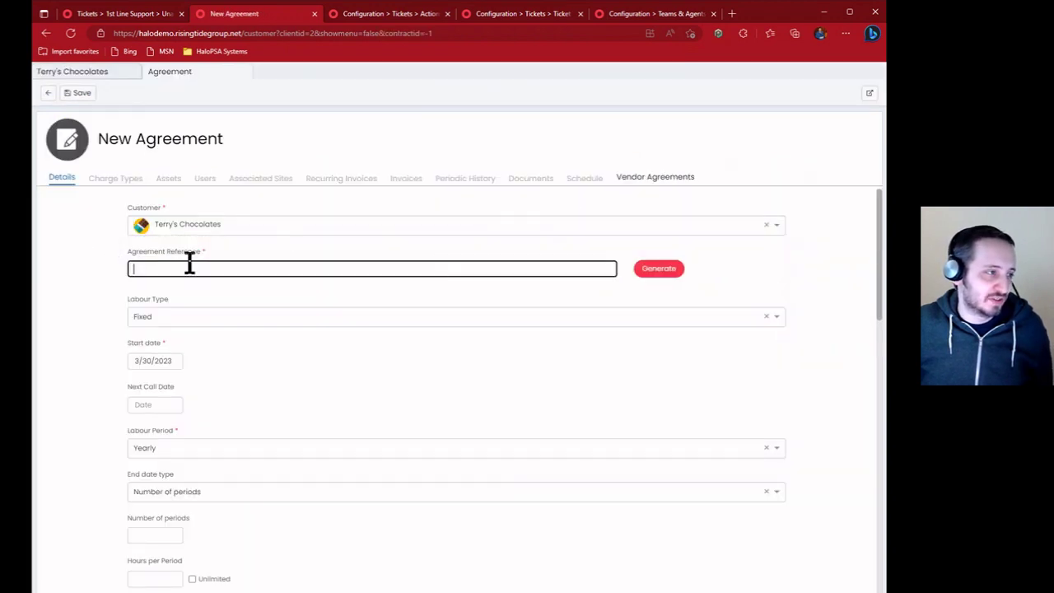
{"action": "left_click", "coordinate": [658, 271]}
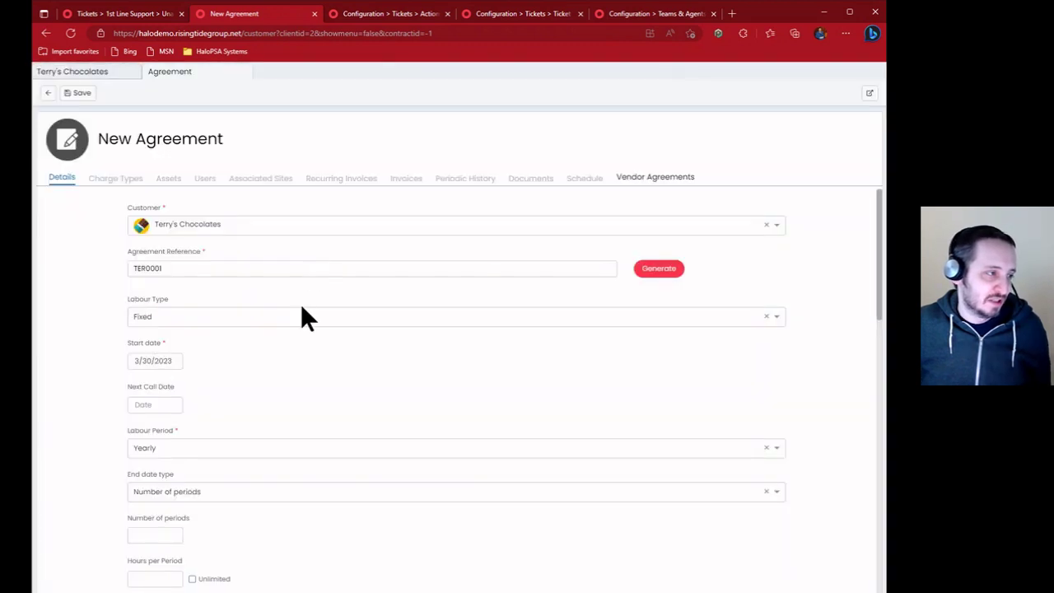
{"action": "left_click", "coordinate": [238, 316]}
{"action": "left_click", "coordinate": [204, 347]}
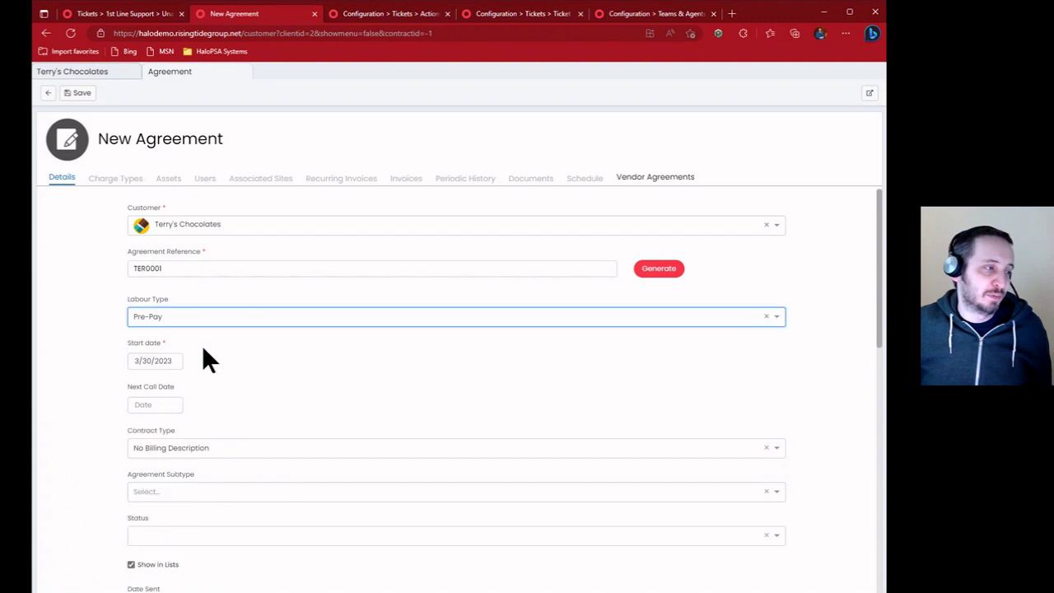
Set the new agreement's labour type to Fixed and its labour period to Monthly
{"action": "left_click", "coordinate": [221, 323]}
{"action": "left_click", "coordinate": [225, 331]}
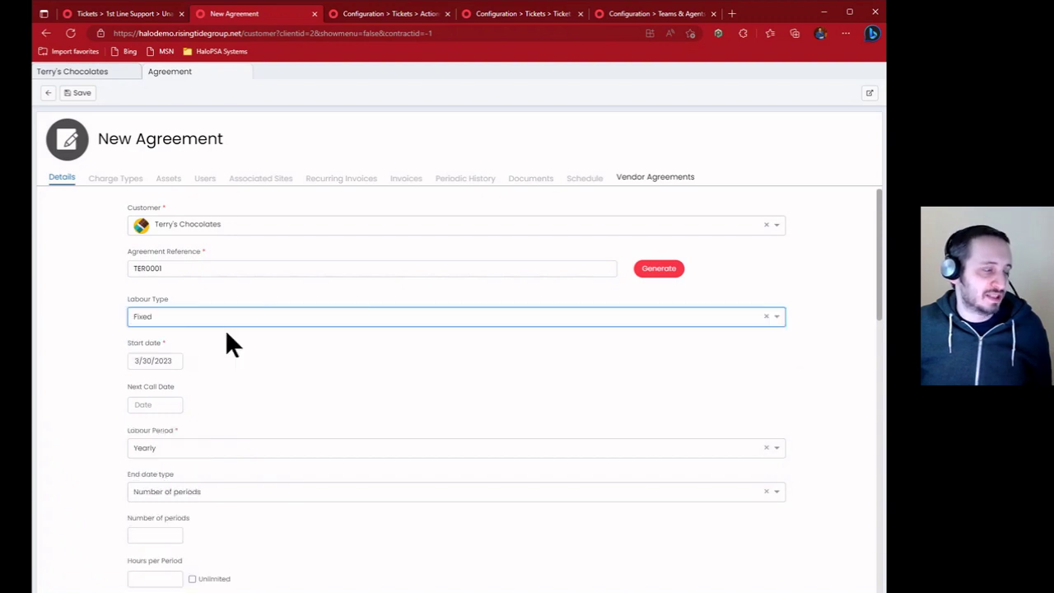
{"action": "left_click", "coordinate": [225, 320]}
{"action": "left_click", "coordinate": [228, 334]}
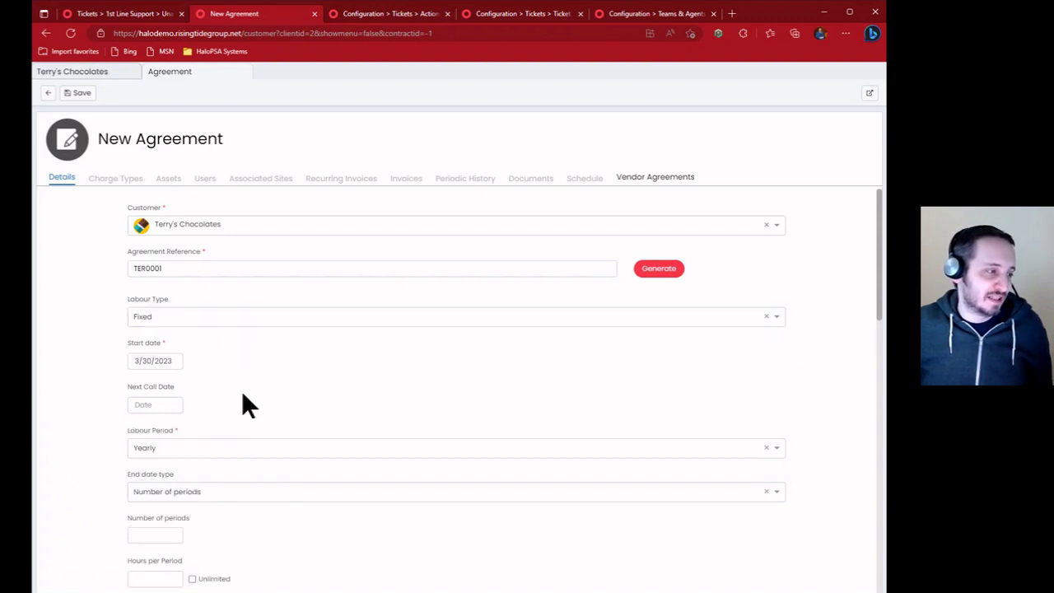
{"action": "left_click", "coordinate": [235, 452]}
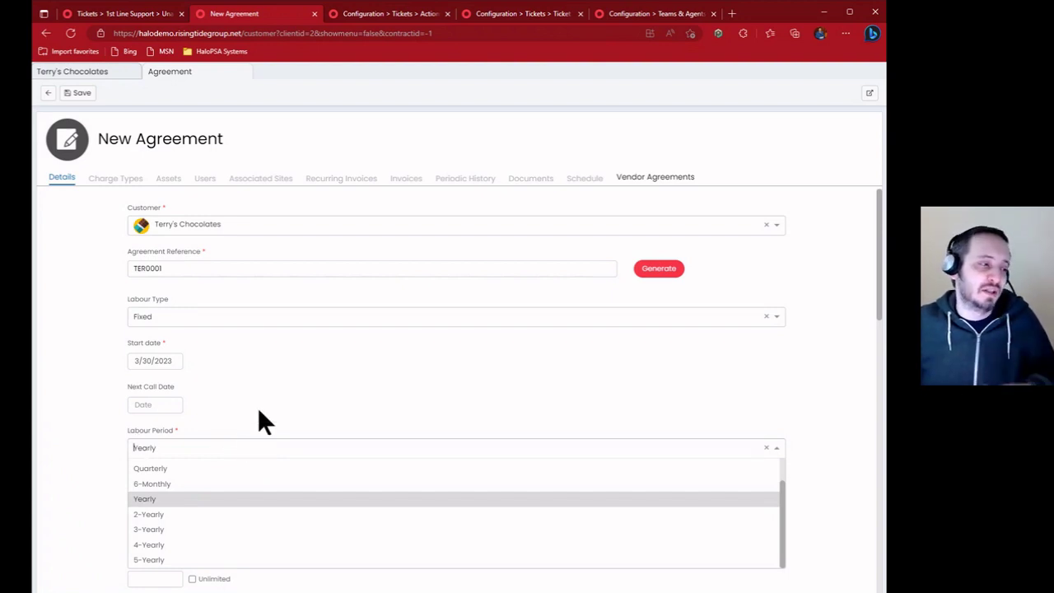
{"action": "scroll", "coordinate": [247, 506], "scroll_direction": "up", "scroll_amount": 1}
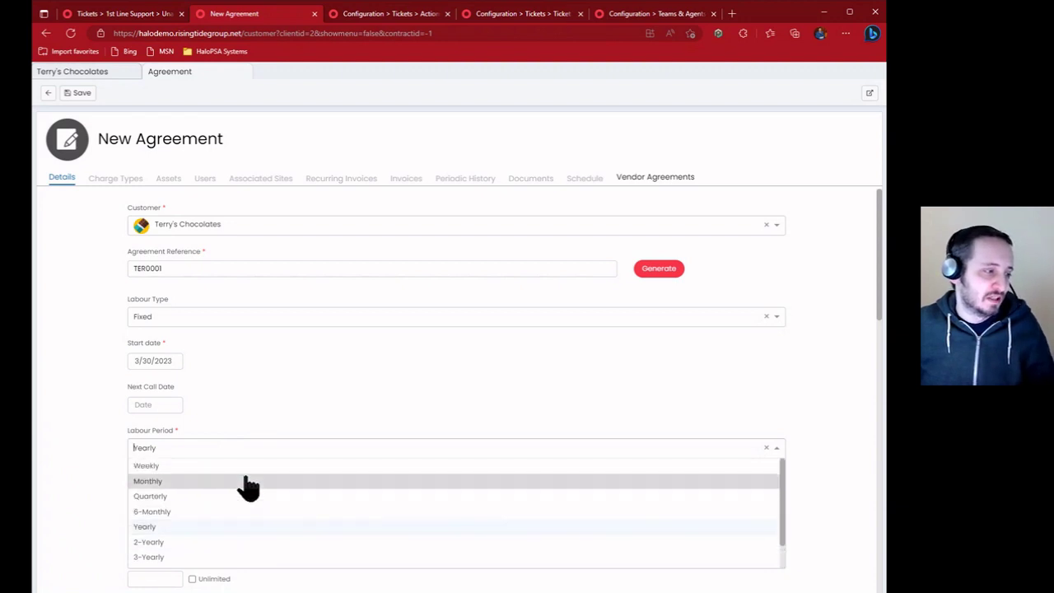
{"action": "left_click", "coordinate": [245, 481]}
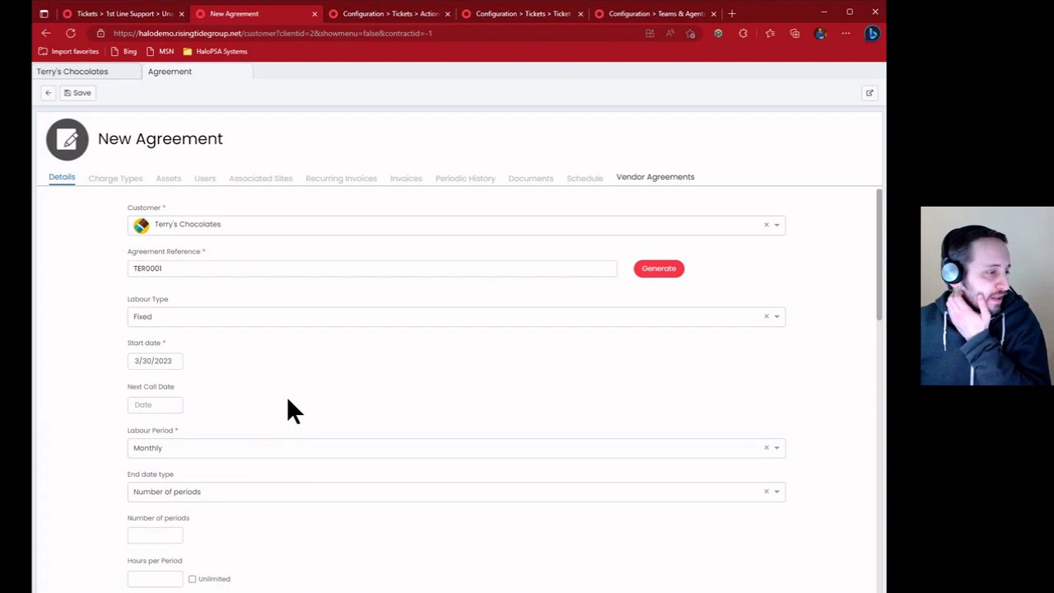
View the Next Call Date calendar without picking a date, and set the end date type to No end
{"action": "left_click", "coordinate": [163, 406]}
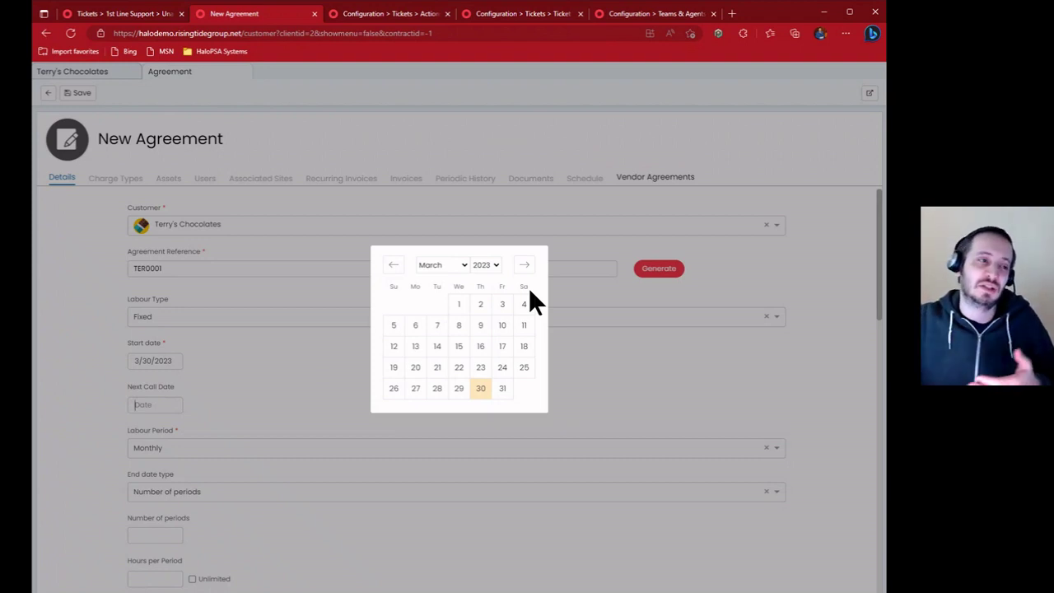
{"action": "left_click", "coordinate": [655, 405]}
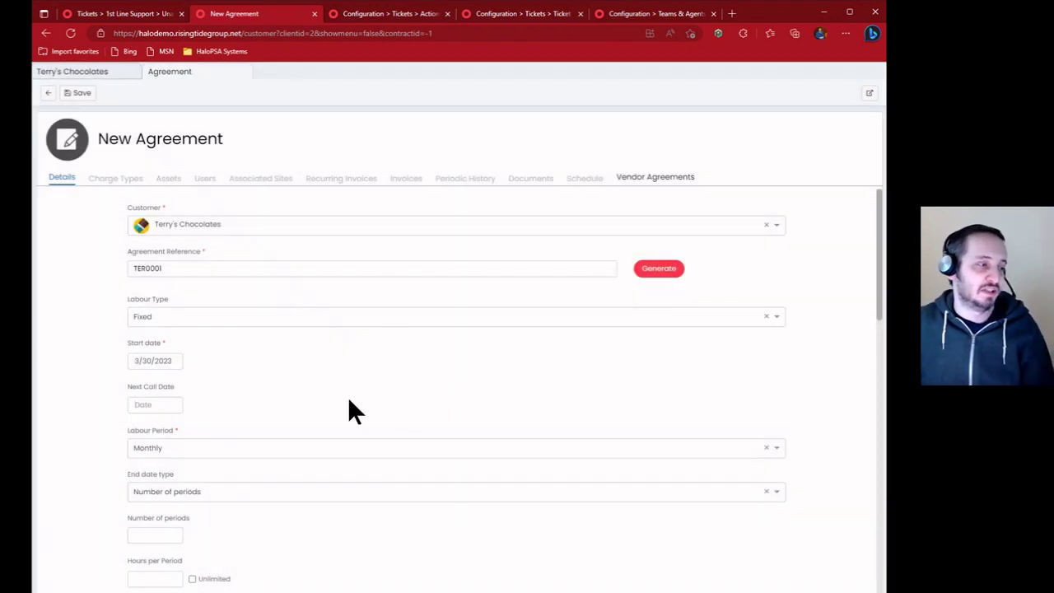
{"action": "left_click", "coordinate": [258, 490]}
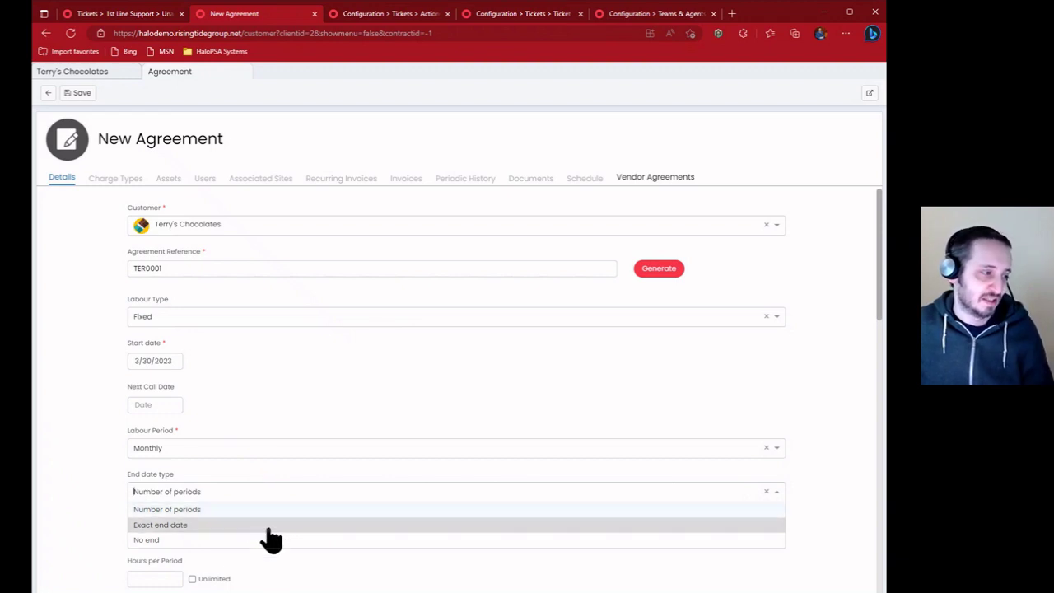
{"action": "left_click", "coordinate": [265, 525]}
{"action": "left_click", "coordinate": [262, 494]}
{"action": "left_click", "coordinate": [266, 539]}
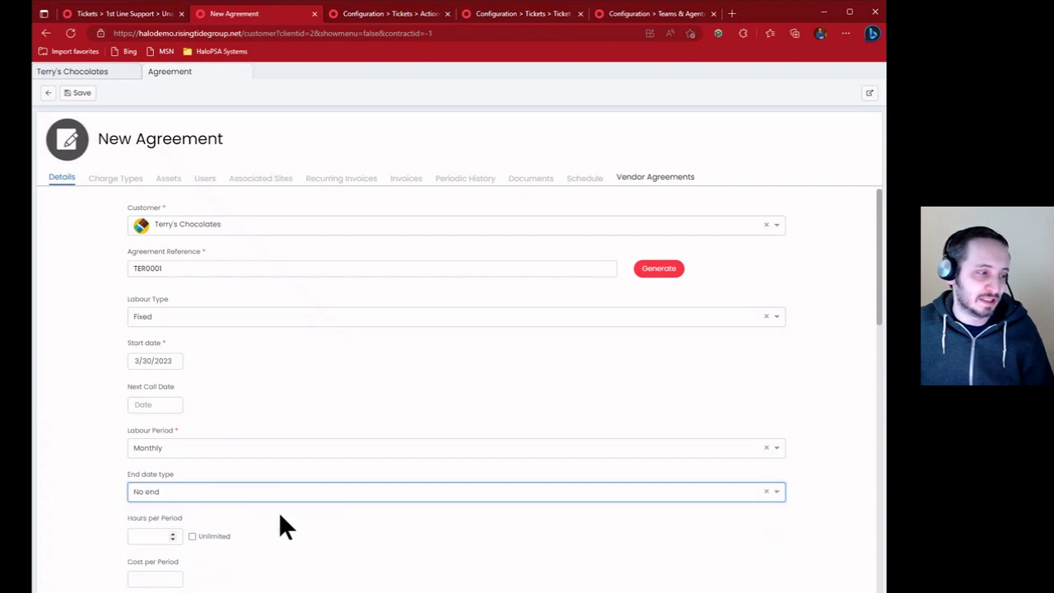
{"action": "left_click", "coordinate": [303, 491]}
{"action": "left_click", "coordinate": [314, 467]}
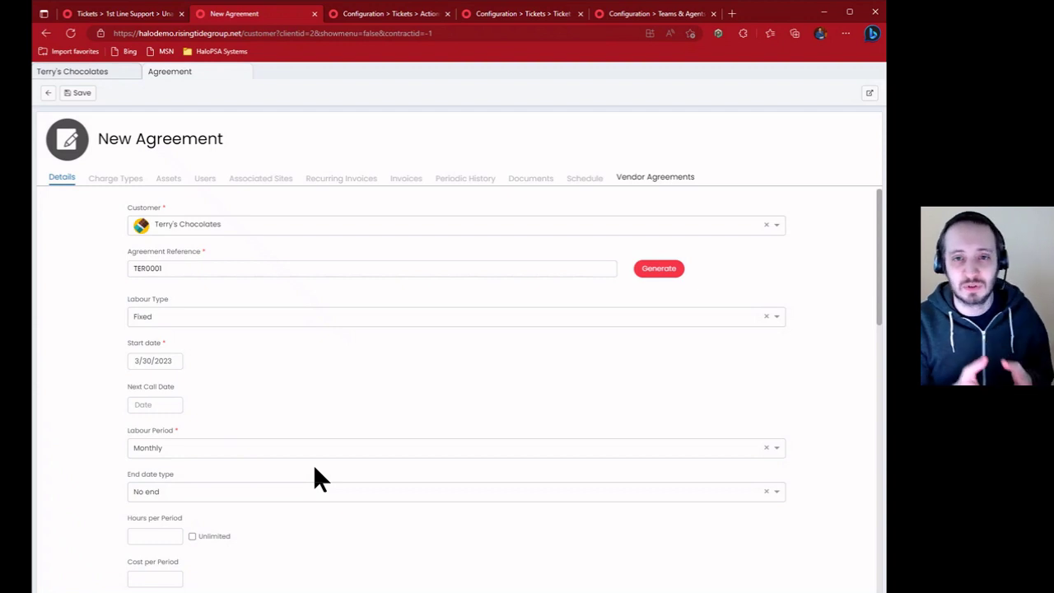
Set the agreement's hours per period to 10
{"action": "scroll", "coordinate": [313, 463], "scroll_direction": "down", "scroll_amount": 1}
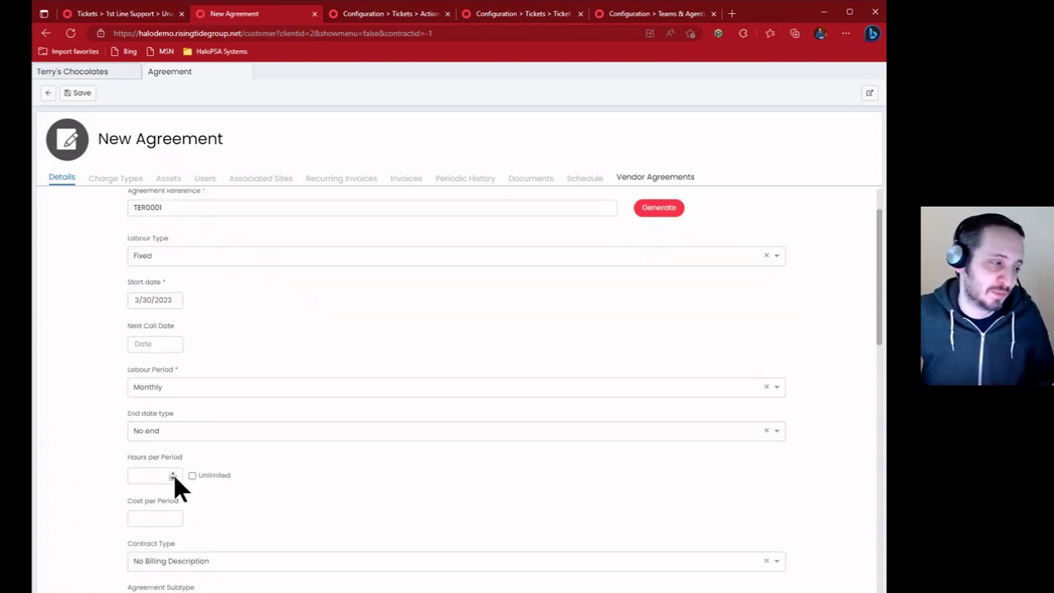
{"action": "left_click", "coordinate": [157, 475]}
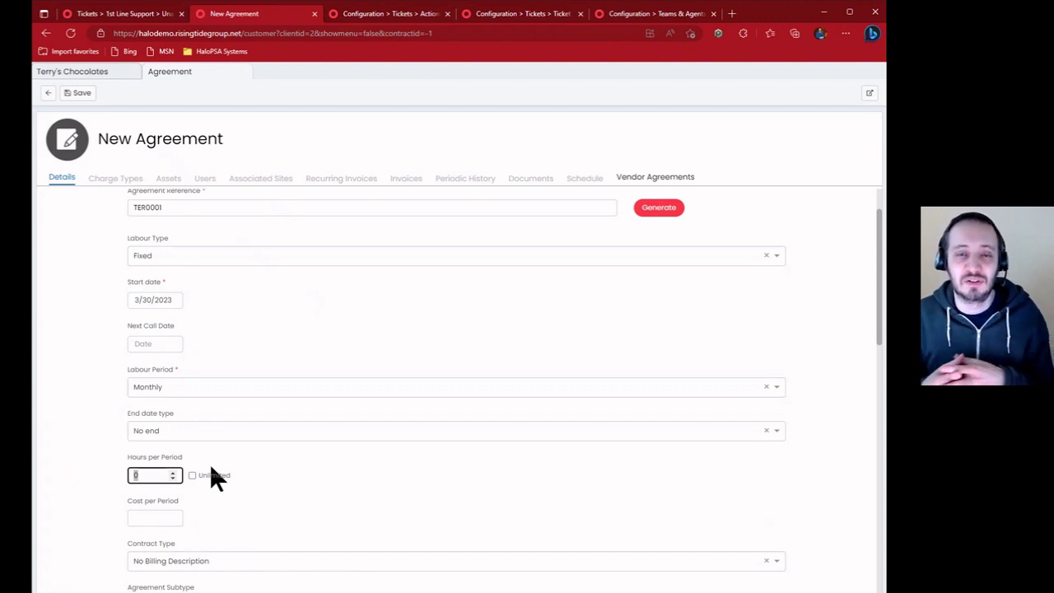
{"action": "type", "text": "10"}
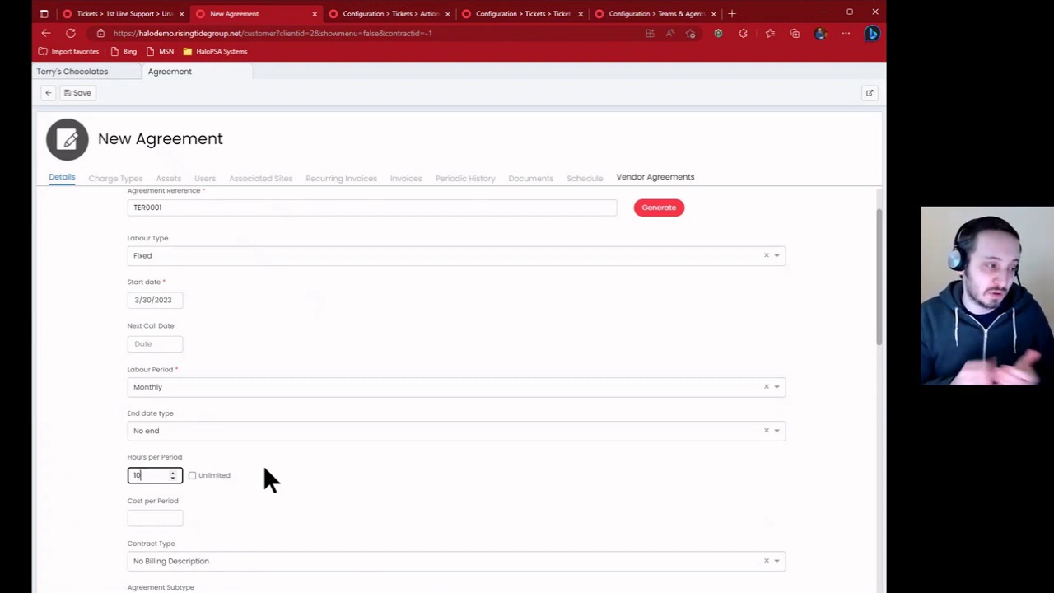
Make the hours per period unlimited and set the cost per period to 0
{"action": "left_click", "coordinate": [221, 479]}
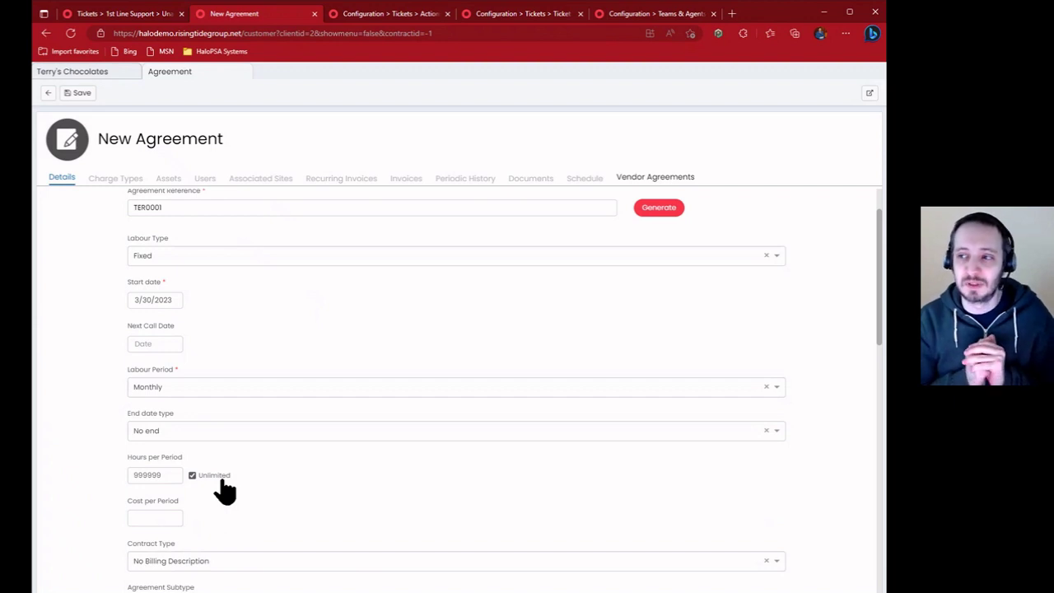
{"action": "scroll", "coordinate": [224, 490], "scroll_direction": "down", "scroll_amount": 1}
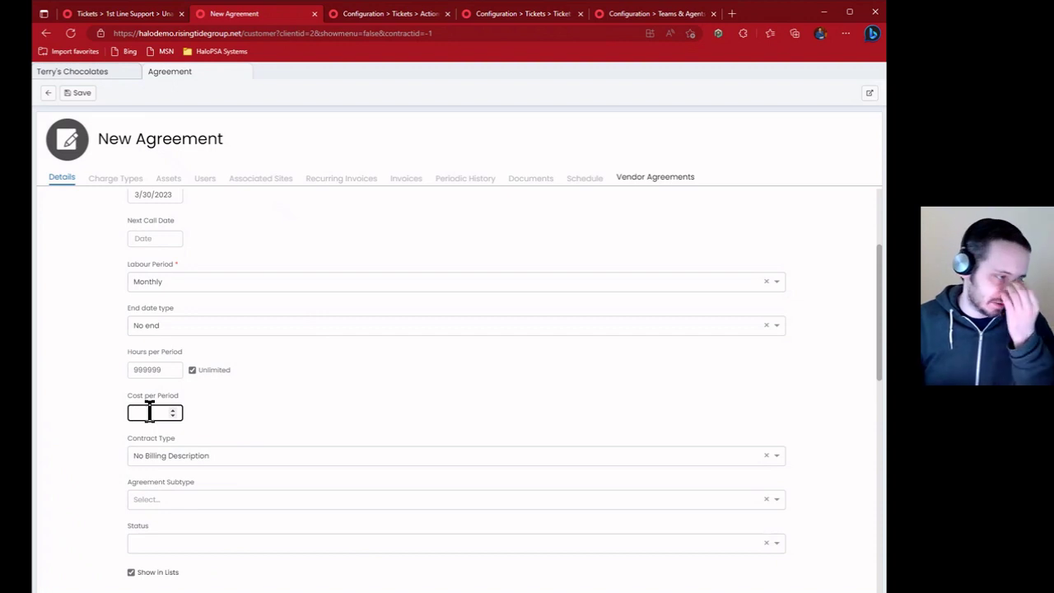
{"action": "type", "text": "0"}
{"action": "scroll", "coordinate": [149, 416], "scroll_direction": "down", "scroll_amount": 1}
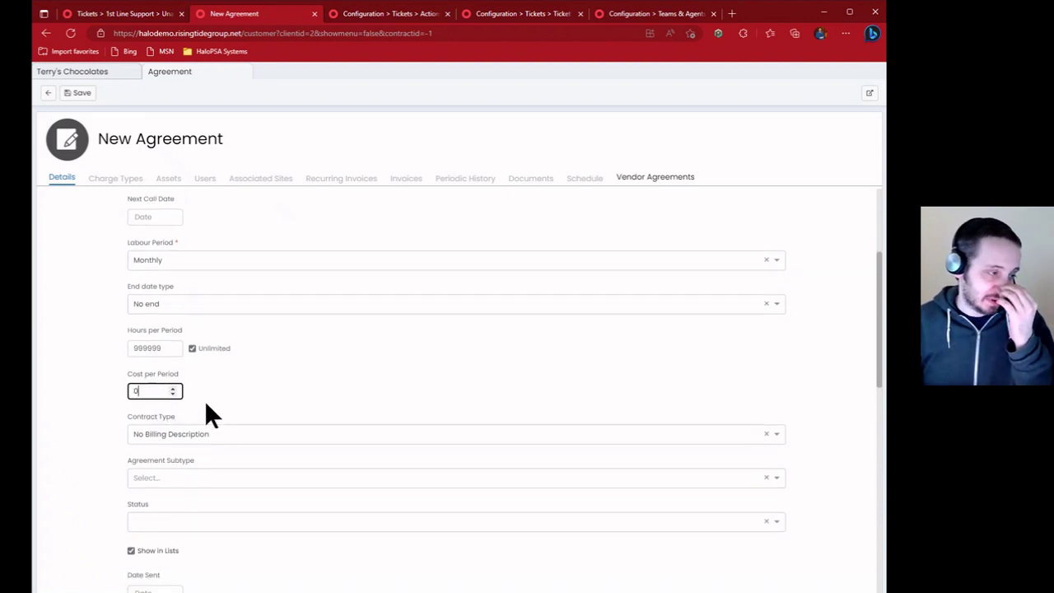
Switch the contract type through Silver, Gold, No Billing Description and Bronze, and settle on Gold Package
{"action": "scroll", "coordinate": [218, 417], "scroll_direction": "down", "scroll_amount": 1}
{"action": "left_click", "coordinate": [227, 411]}
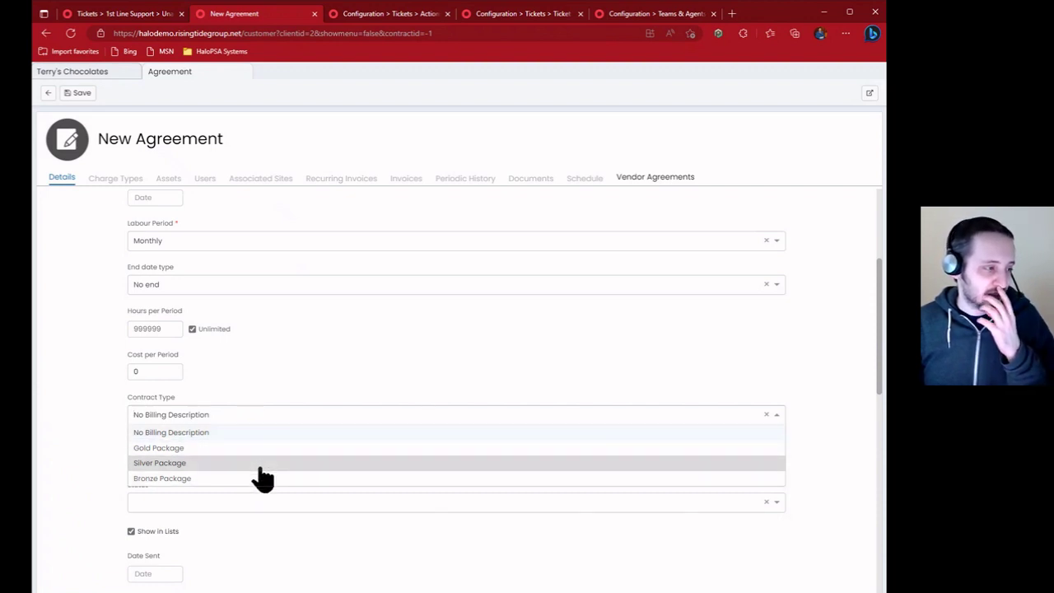
{"action": "left_click", "coordinate": [259, 465]}
{"action": "left_click", "coordinate": [256, 414]}
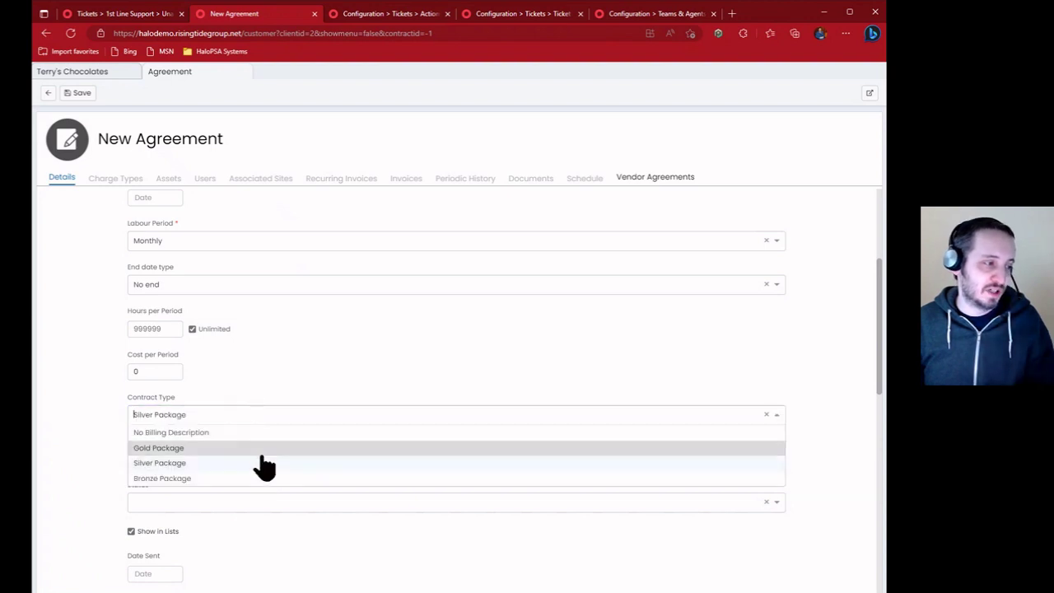
{"action": "left_click", "coordinate": [260, 449]}
{"action": "left_click", "coordinate": [260, 416]}
{"action": "left_click", "coordinate": [265, 431]}
{"action": "left_click", "coordinate": [266, 417]}
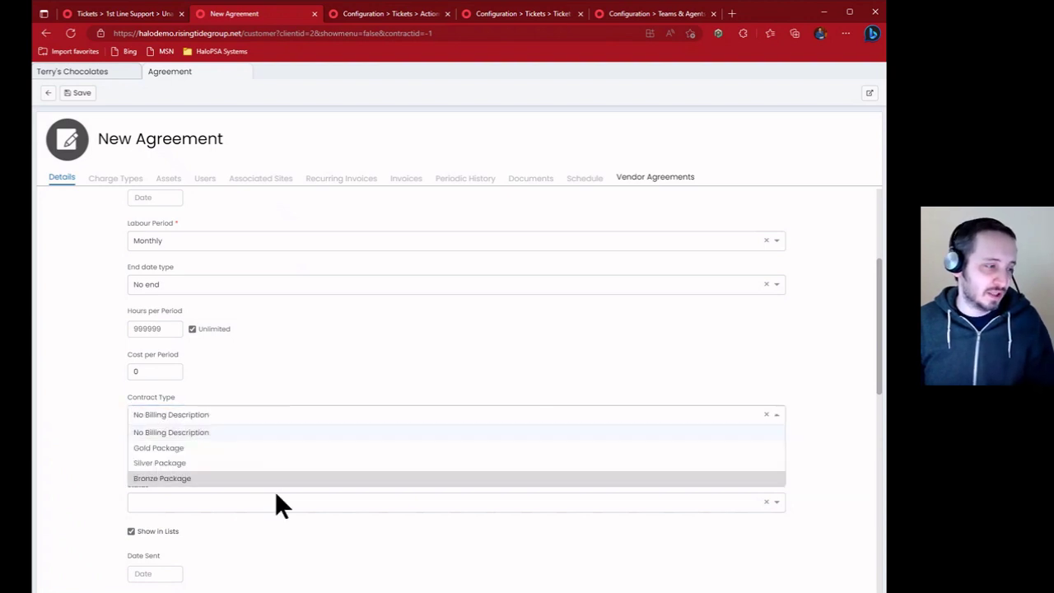
{"action": "left_click", "coordinate": [275, 477]}
{"action": "left_click", "coordinate": [258, 418]}
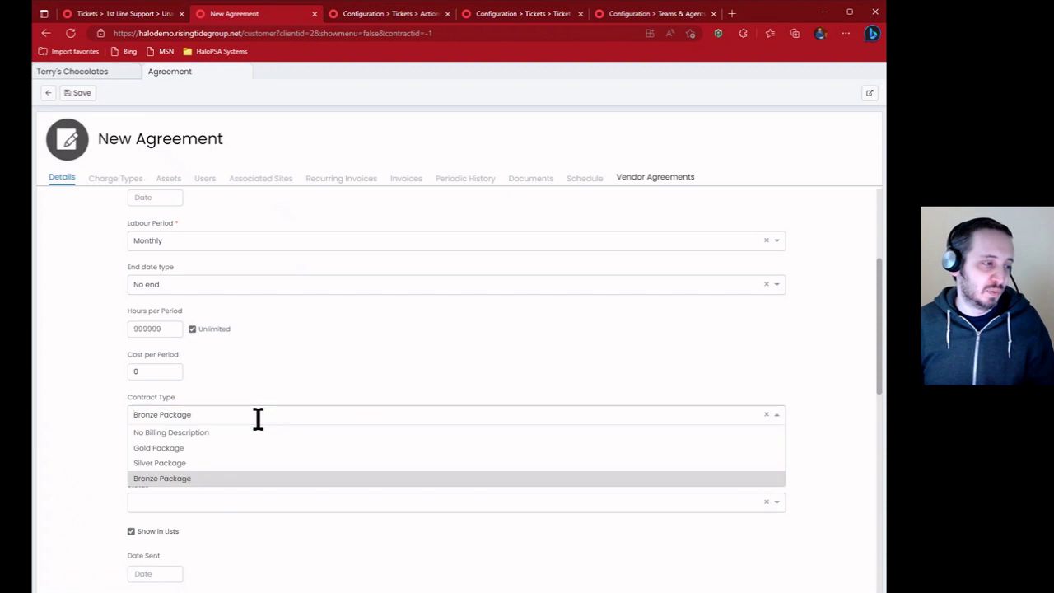
{"action": "left_click", "coordinate": [258, 454]}
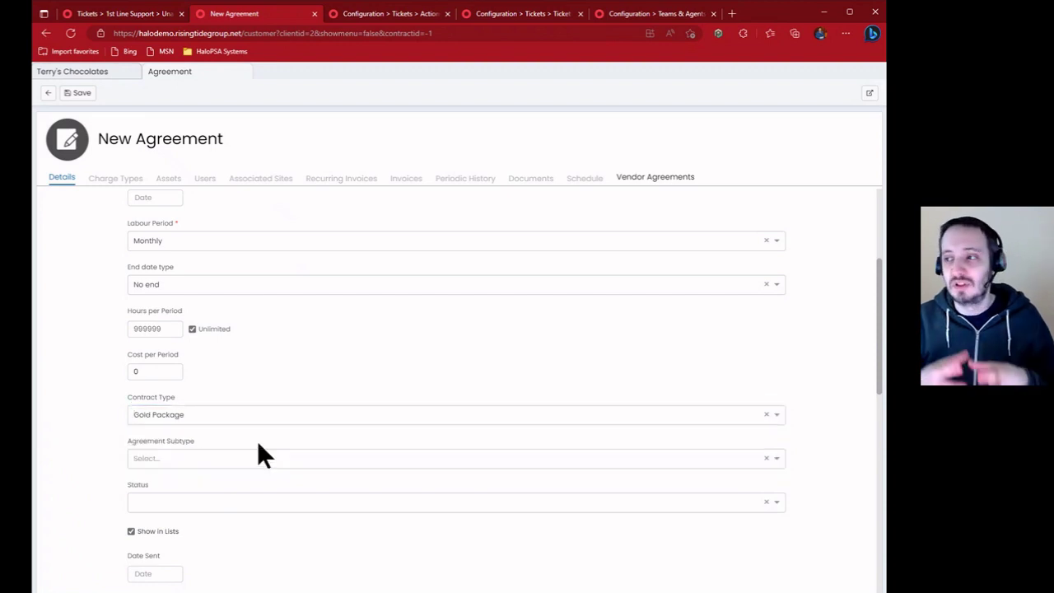
View the agreement subtype options without choosing one, and set the agreement's status to Live
{"action": "scroll", "coordinate": [258, 453], "scroll_direction": "down", "scroll_amount": 1}
{"action": "left_click", "coordinate": [257, 438]}
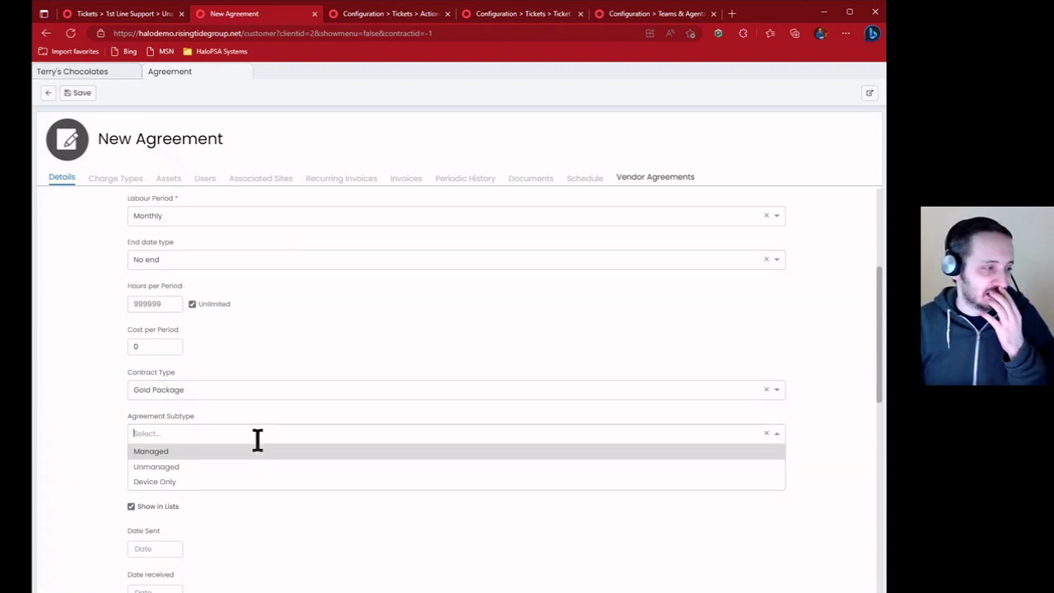
{"action": "left_click", "coordinate": [242, 431]}
{"action": "scroll", "coordinate": [242, 430], "scroll_direction": "down", "scroll_amount": 1}
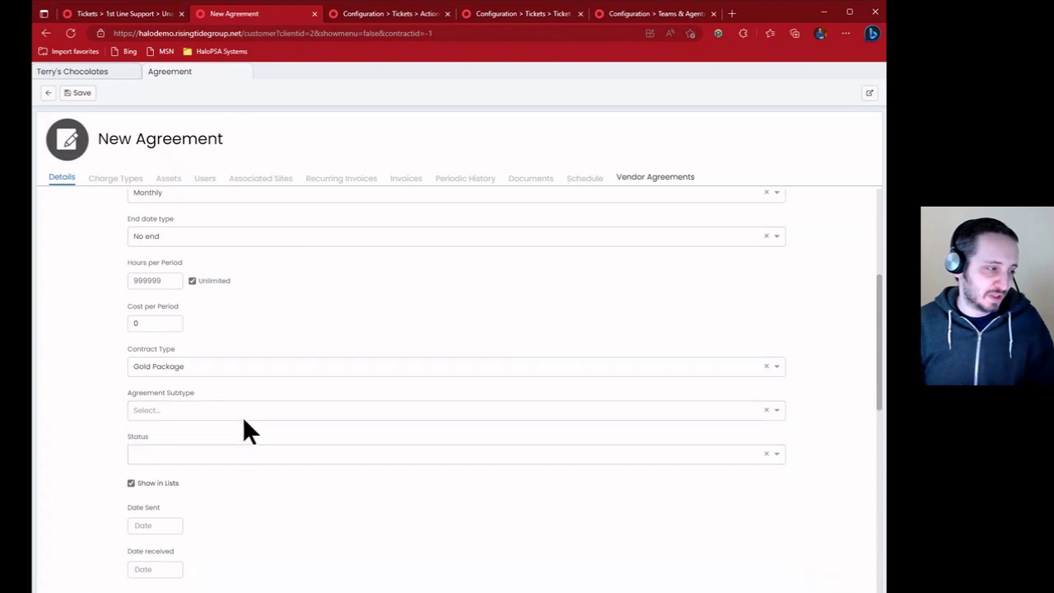
{"action": "left_click", "coordinate": [246, 443]}
{"action": "scroll", "coordinate": [254, 494], "scroll_direction": "up", "scroll_amount": 1}
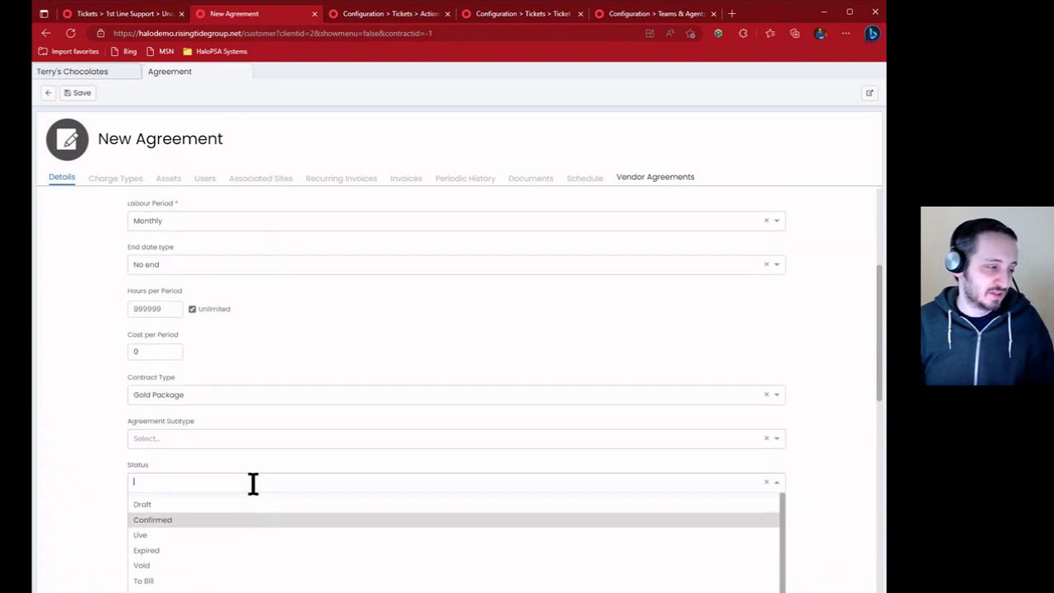
{"action": "scroll", "coordinate": [252, 482], "scroll_direction": "down", "scroll_amount": 2}
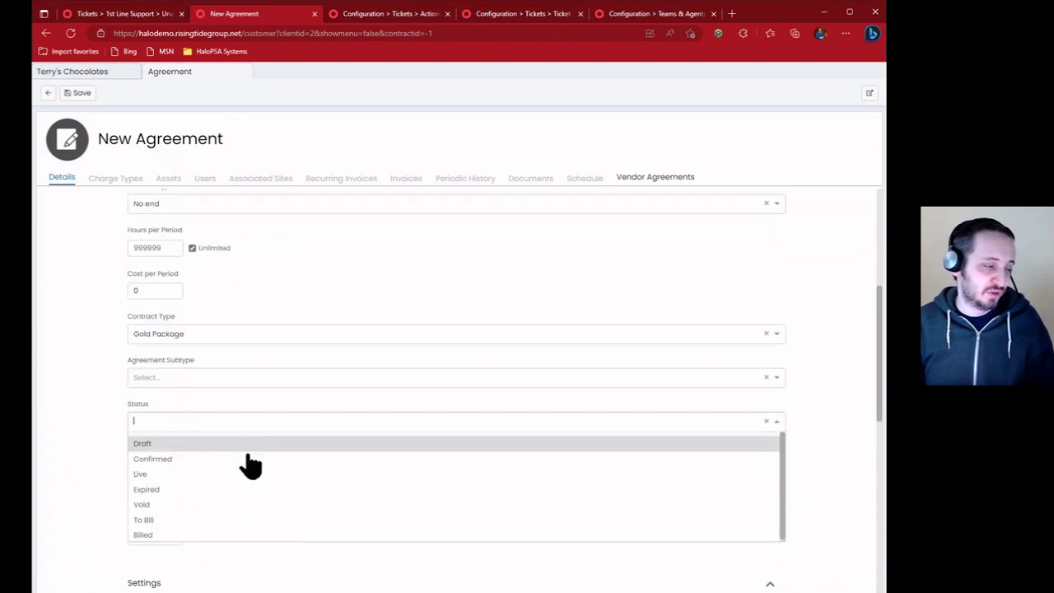
{"action": "left_click", "coordinate": [247, 472]}
{"action": "left_click", "coordinate": [236, 426]}
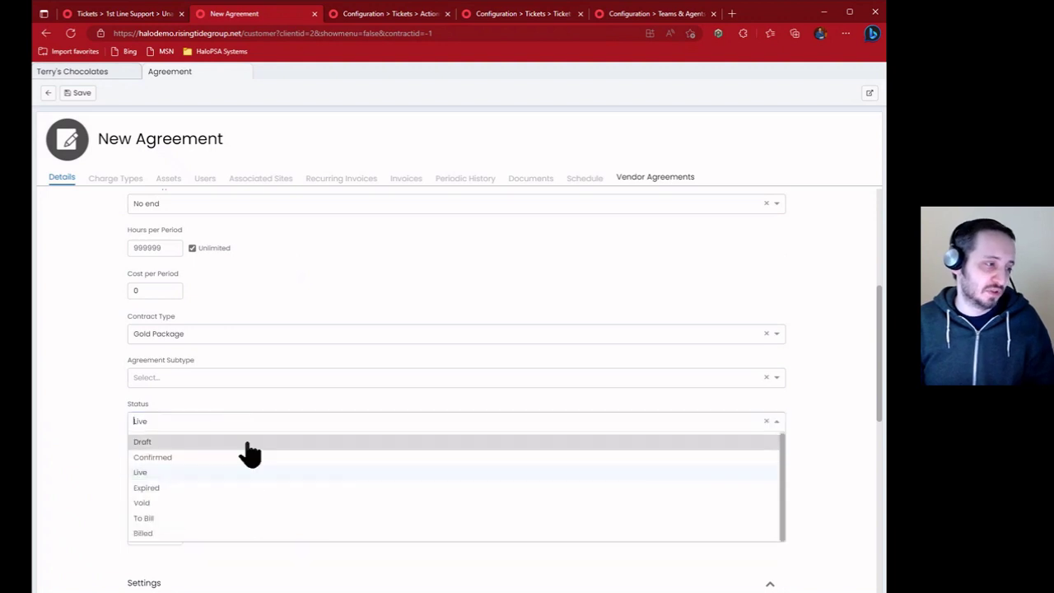
{"action": "left_click", "coordinate": [99, 441]}
View the Date Sent and Date received calendars without picking a date
{"action": "scroll", "coordinate": [198, 476], "scroll_direction": "down", "scroll_amount": 1}
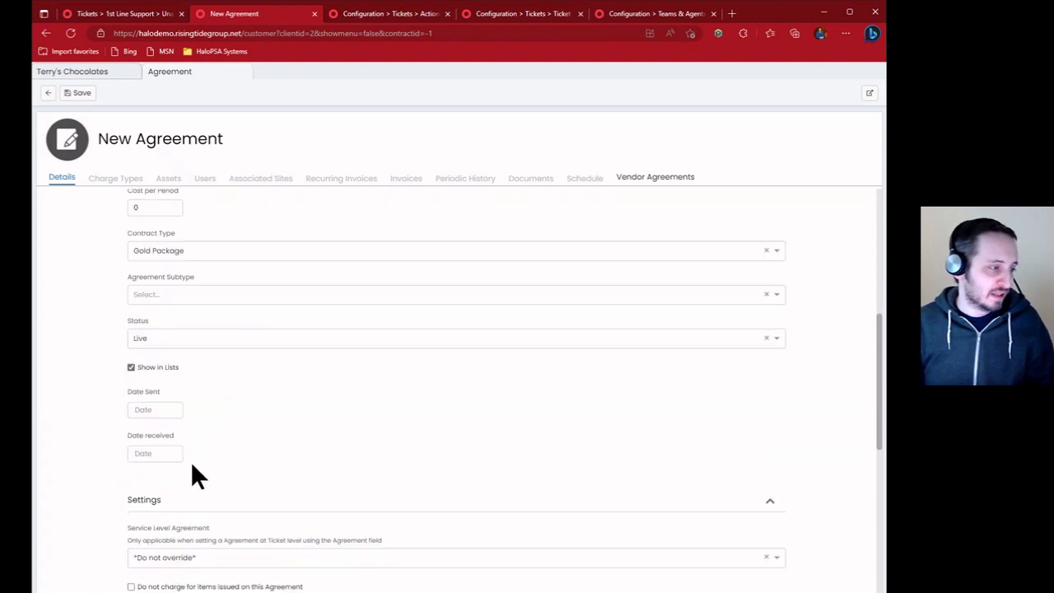
{"action": "left_click", "coordinate": [142, 408]}
{"action": "left_click", "coordinate": [229, 424]}
{"action": "left_click", "coordinate": [151, 452]}
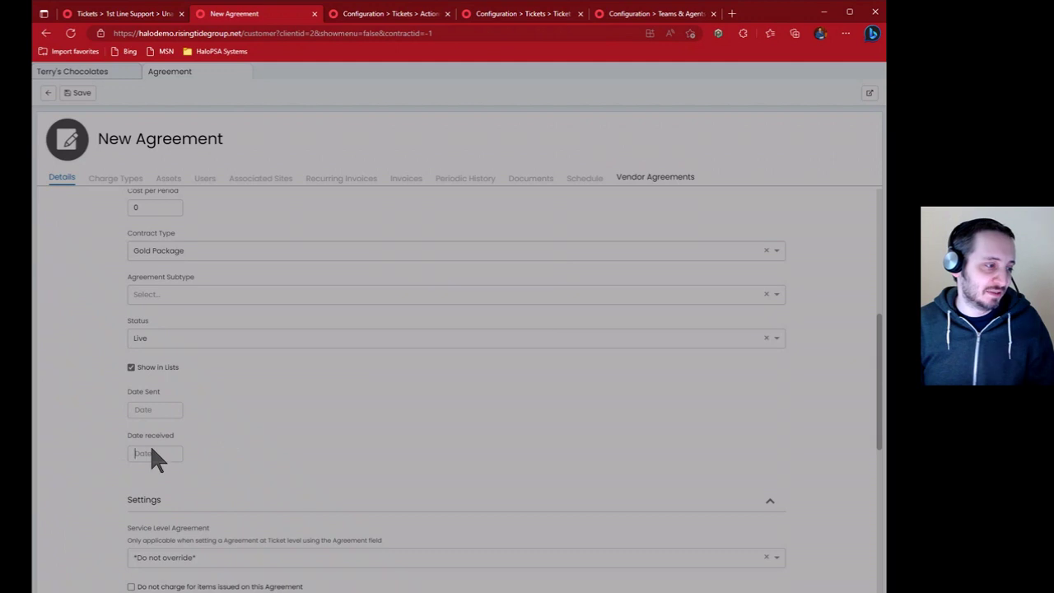
{"action": "left_click", "coordinate": [229, 424]}
View the Service Level Agreement and Surcharge options in the agreement's Settings section without changing either one
{"action": "scroll", "coordinate": [231, 424], "scroll_direction": "down", "scroll_amount": 2}
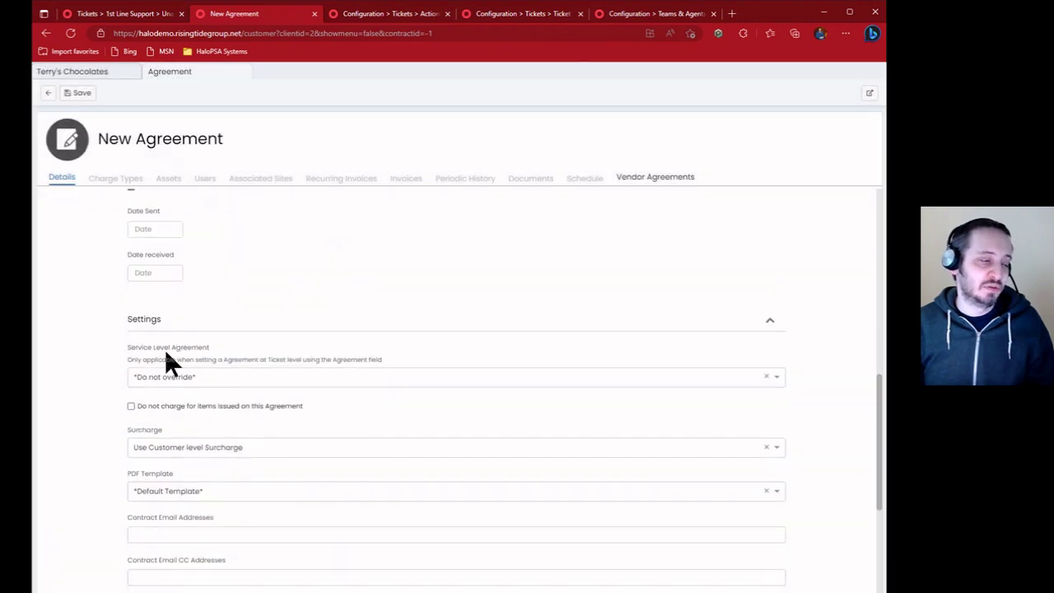
{"action": "left_click", "coordinate": [224, 377]}
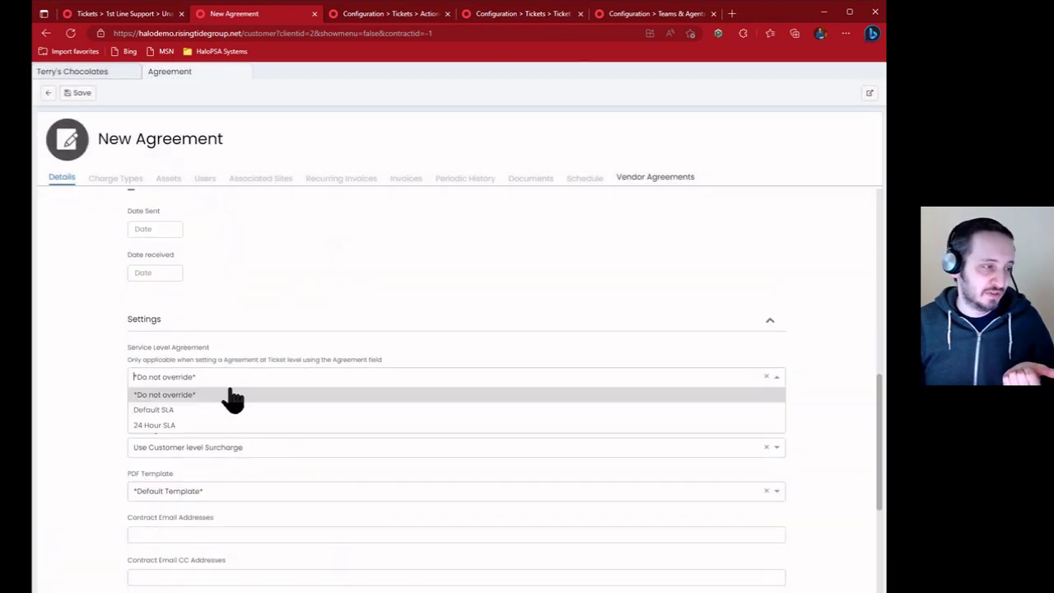
{"action": "left_click", "coordinate": [217, 360]}
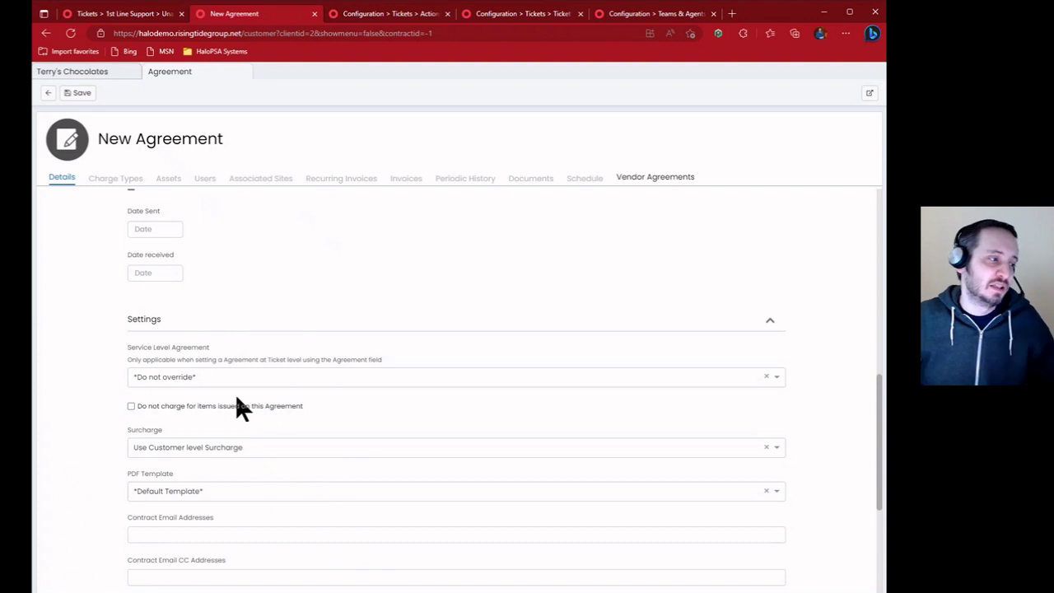
{"action": "left_click", "coordinate": [244, 445]}
{"action": "scroll", "coordinate": [261, 498], "scroll_direction": "down", "scroll_amount": 2}
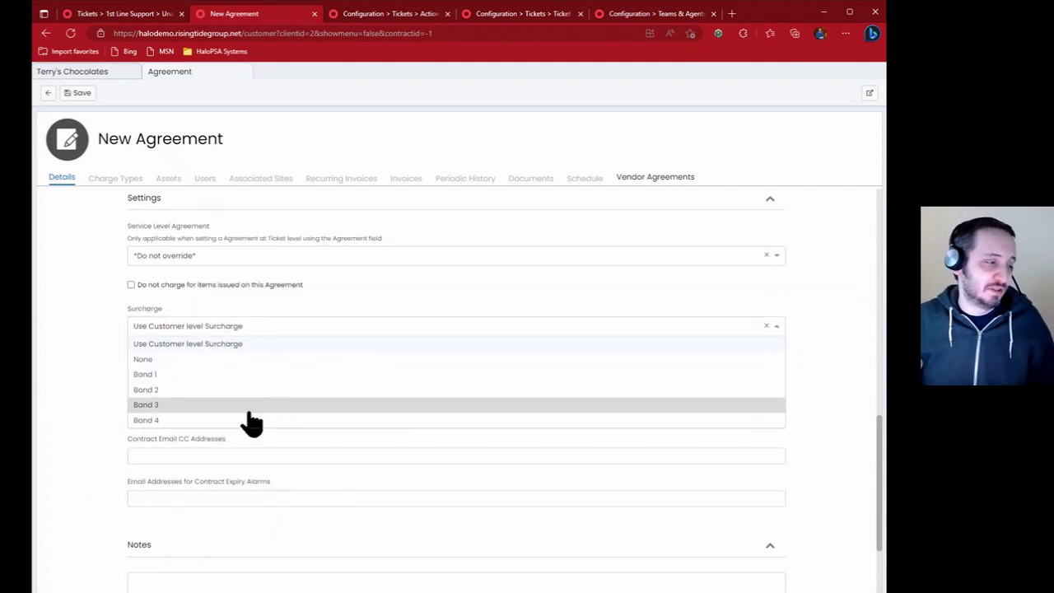
{"action": "left_click", "coordinate": [291, 321]}
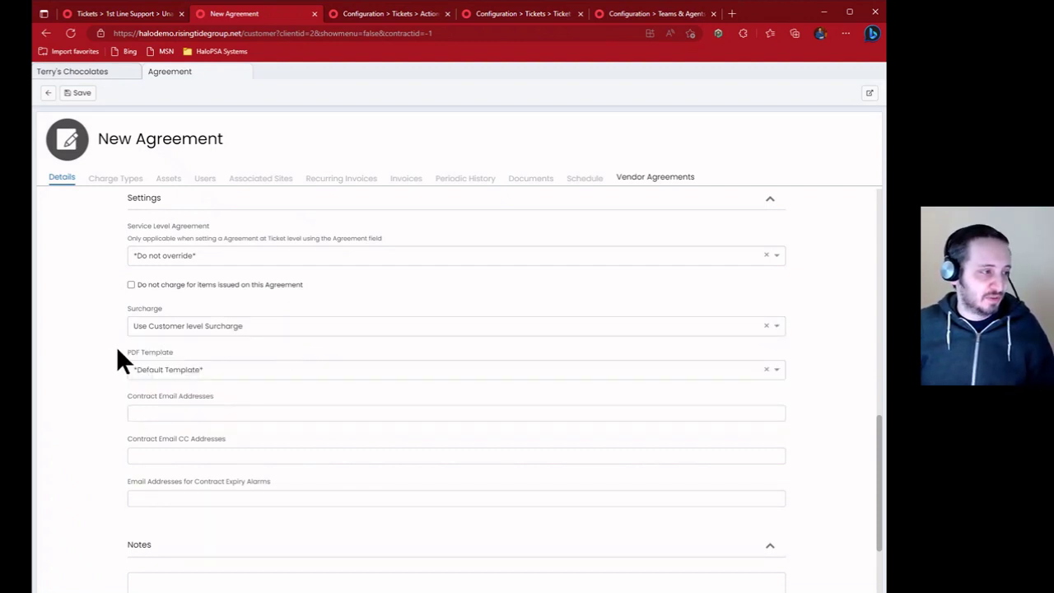
View the PDF Template options and the contract email and Notes fields without changing or filling any of them
{"action": "left_click", "coordinate": [230, 370]}
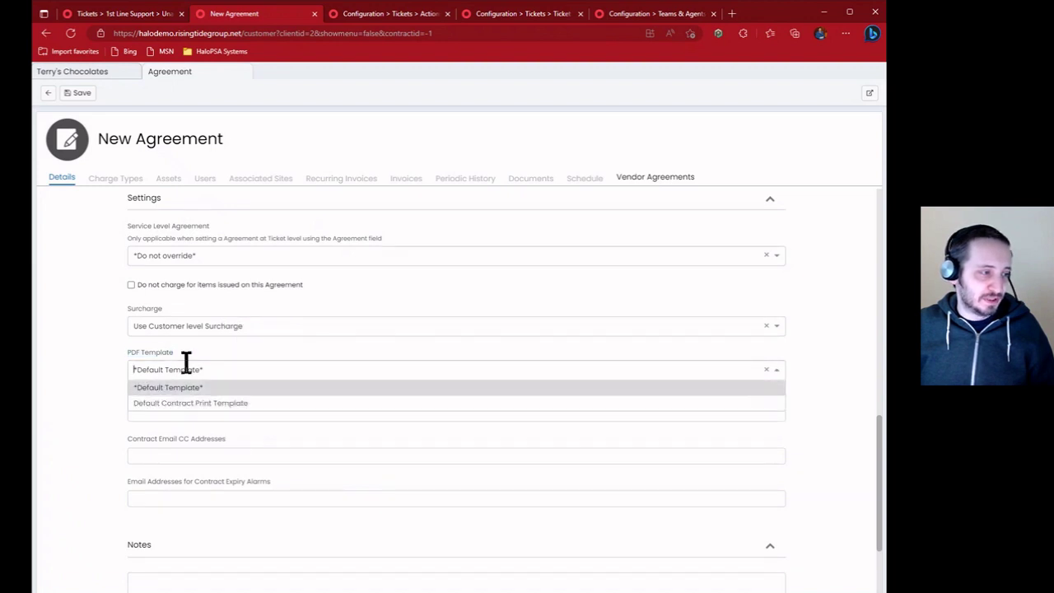
{"action": "left_click", "coordinate": [184, 366]}
{"action": "left_click", "coordinate": [212, 371]}
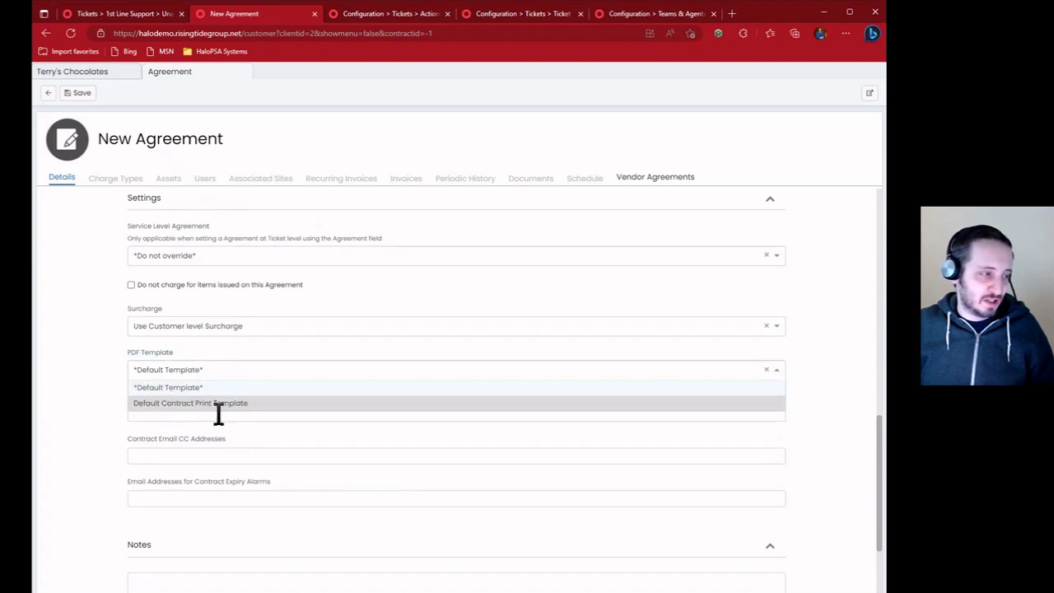
{"action": "left_click", "coordinate": [226, 367]}
{"action": "left_click", "coordinate": [204, 368]}
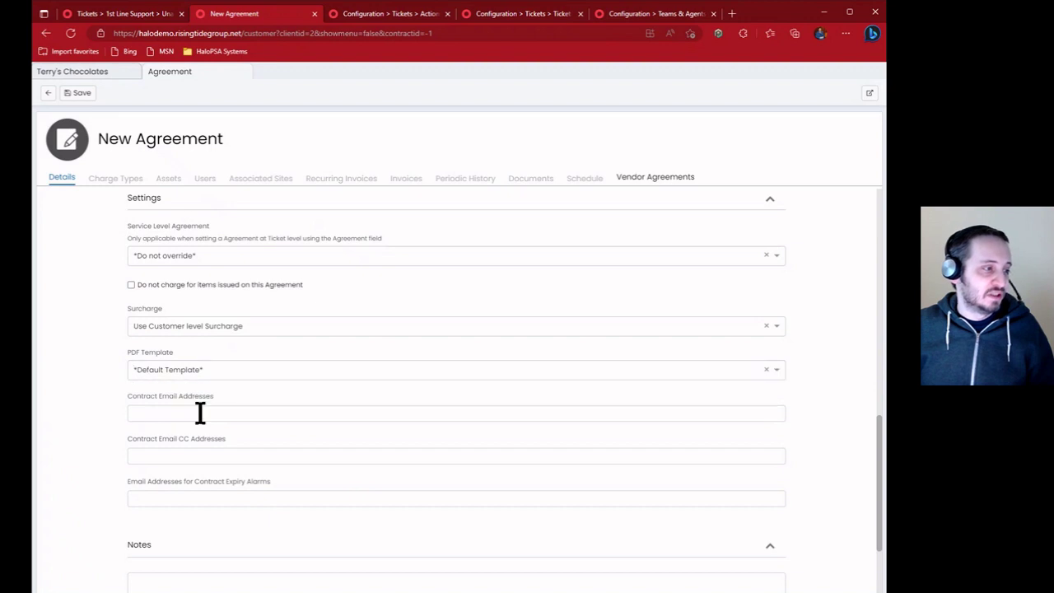
{"action": "left_click", "coordinate": [198, 412]}
{"action": "left_click", "coordinate": [214, 496]}
{"action": "scroll", "coordinate": [229, 484], "scroll_direction": "down", "scroll_amount": 1}
{"action": "left_click", "coordinate": [197, 461]}
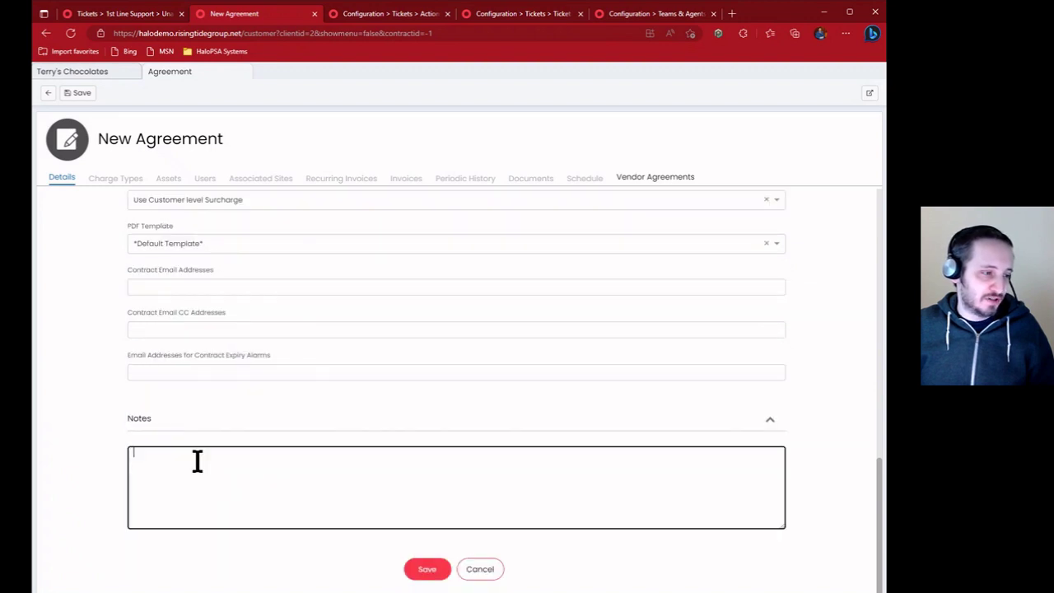
Save the new agreement for Terry's Chocolates
{"action": "scroll", "coordinate": [269, 421], "scroll_direction": "up", "scroll_amount": 6}
{"action": "scroll", "coordinate": [272, 424], "scroll_direction": "up", "scroll_amount": 3}
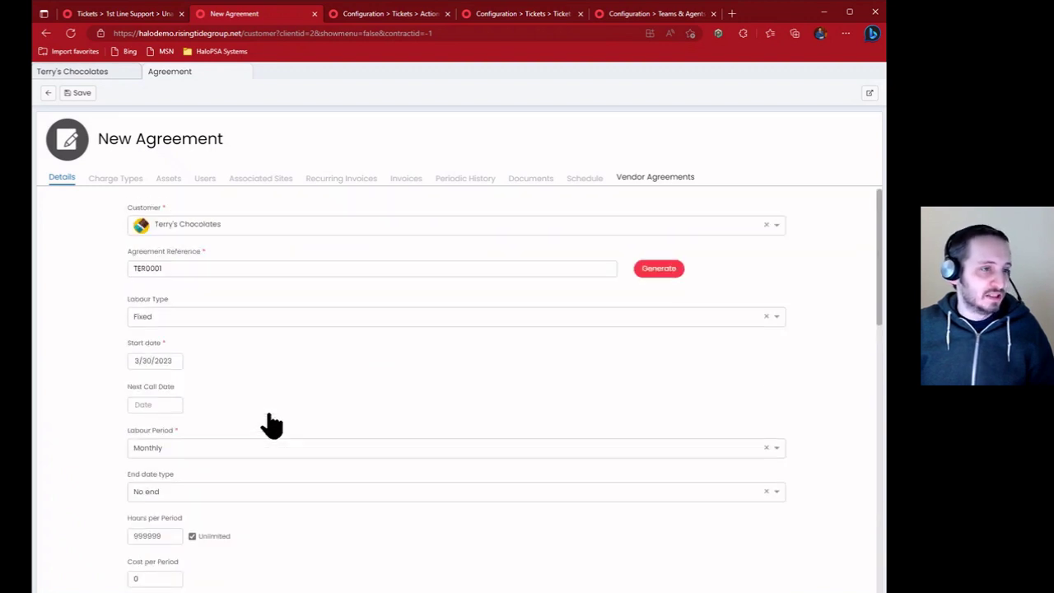
{"action": "left_click", "coordinate": [86, 95]}
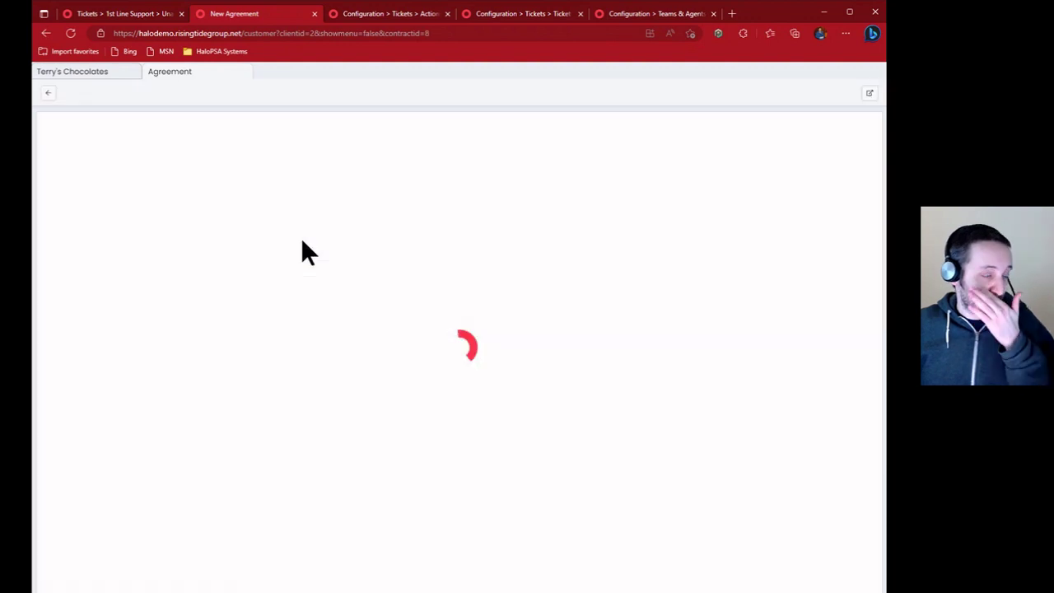
Examine the saved agreement's Billing Plan Combinations and its Treat unmatched as setting under Charge Types
{"action": "left_click", "coordinate": [125, 178]}
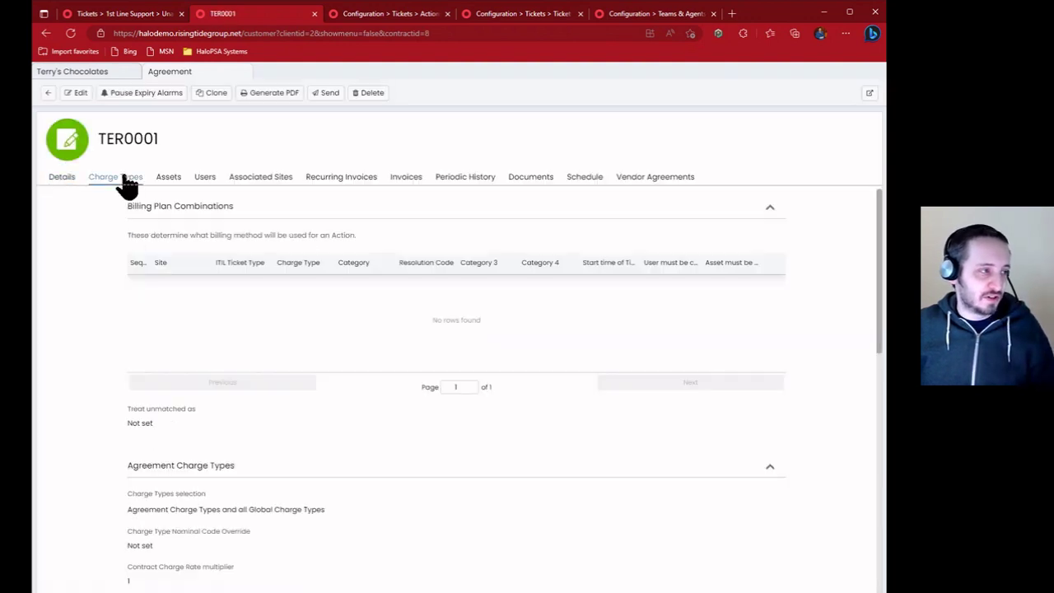
{"action": "left_click_drag", "start_coordinate": [123, 214], "coordinate": [348, 236]}
{"action": "left_click", "coordinate": [363, 234]}
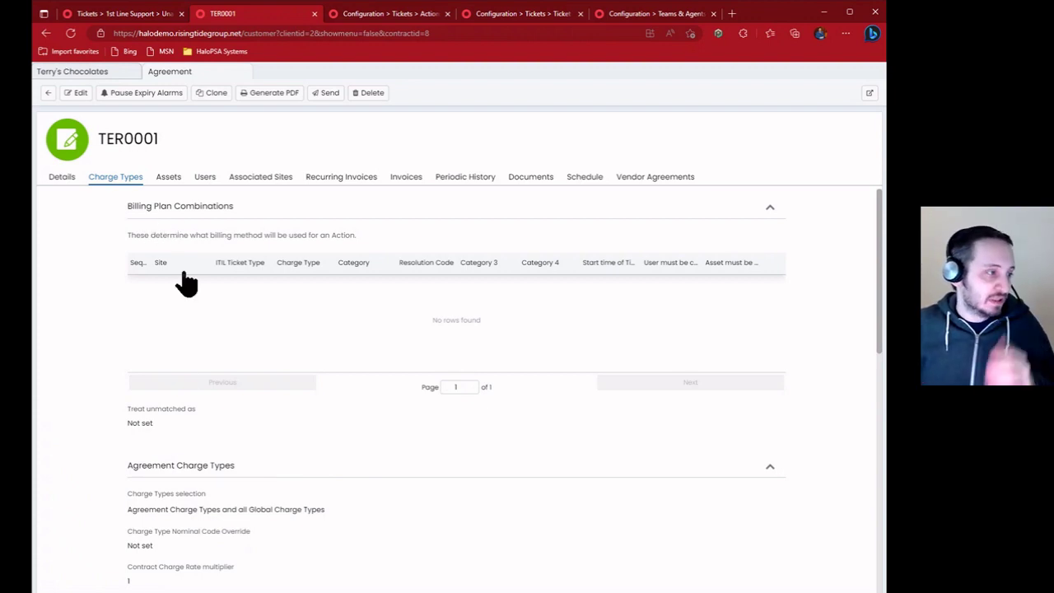
{"action": "left_click_drag", "start_coordinate": [126, 403], "coordinate": [257, 420]}
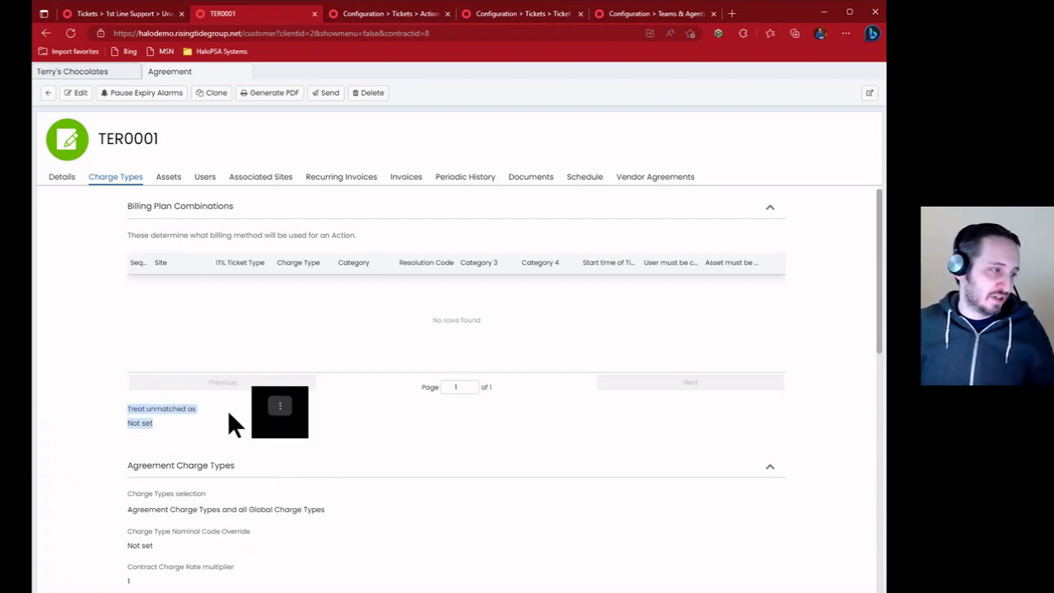
{"action": "left_click", "coordinate": [197, 420]}
{"action": "left_click_drag", "start_coordinate": [126, 407], "coordinate": [205, 430]}
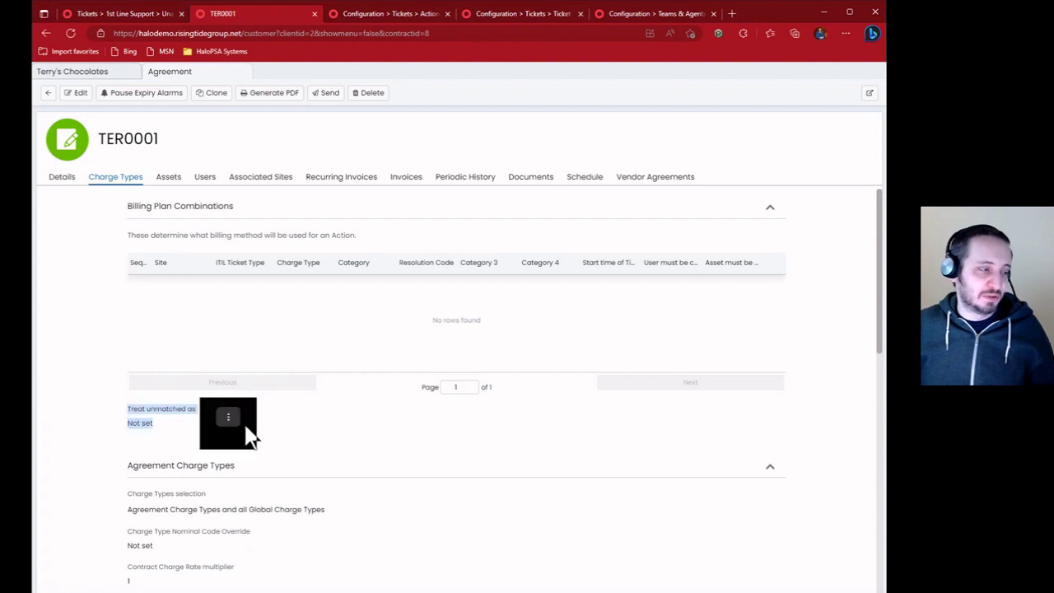
{"action": "left_click", "coordinate": [245, 428]}
{"action": "left_click", "coordinate": [871, 77]}
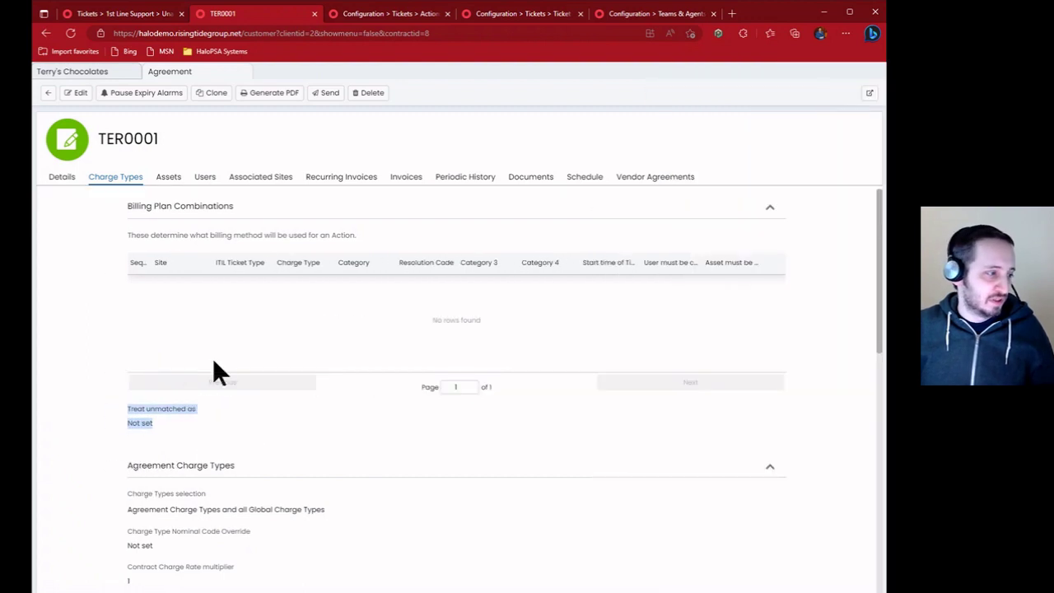
Examine the charge type selection, nominal code override and rate multiplier, and read the Overriding Charge Types section
{"action": "left_click", "coordinate": [153, 475]}
{"action": "scroll", "coordinate": [197, 461], "scroll_direction": "down", "scroll_amount": 2}
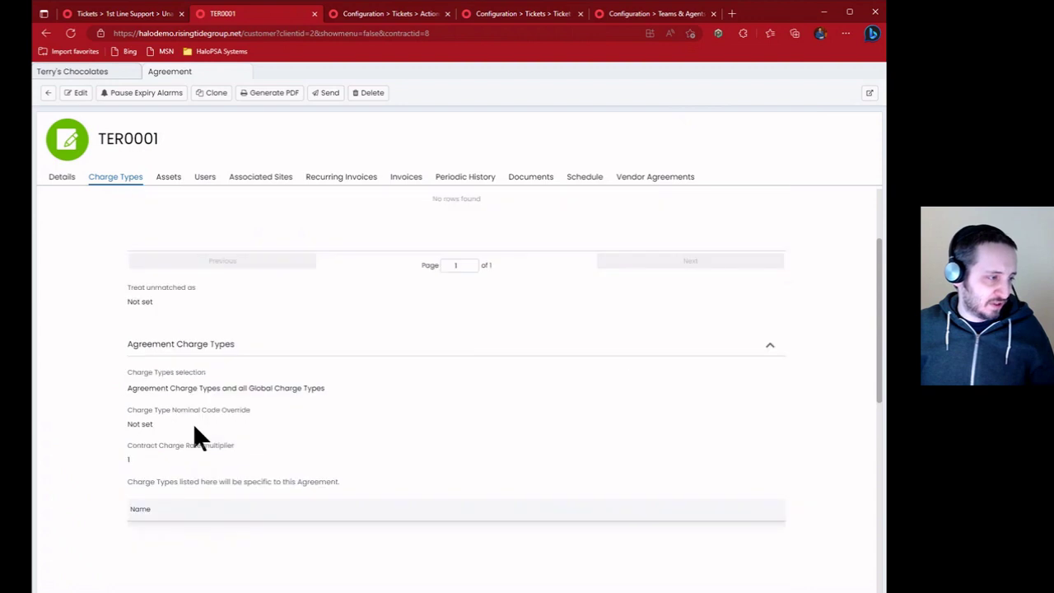
{"action": "left_click_drag", "start_coordinate": [123, 373], "coordinate": [336, 441]}
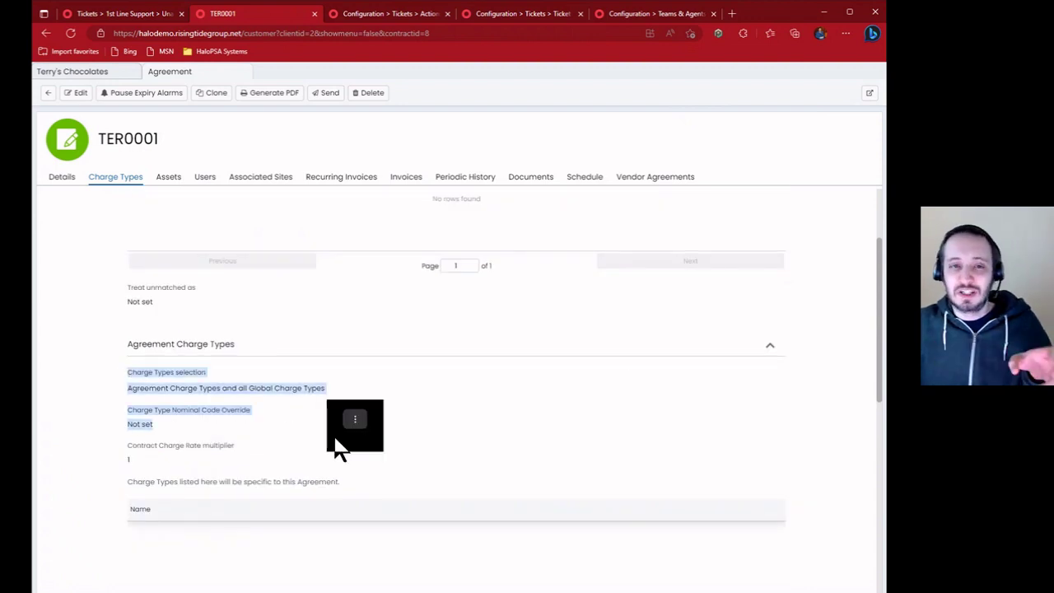
{"action": "scroll", "coordinate": [198, 438], "scroll_direction": "down", "scroll_amount": 1}
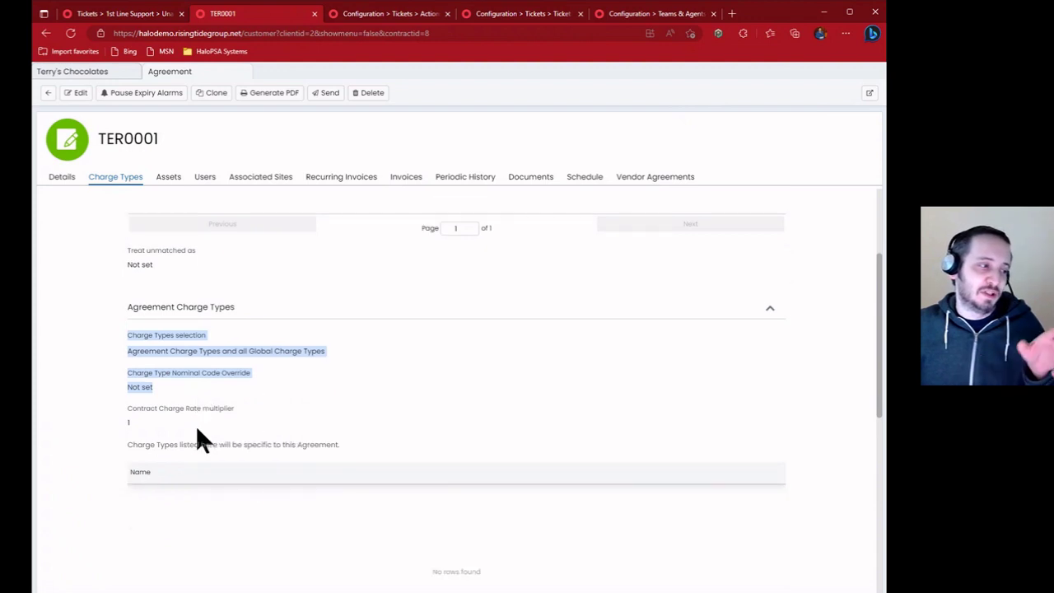
{"action": "scroll", "coordinate": [198, 428], "scroll_direction": "down", "scroll_amount": 4}
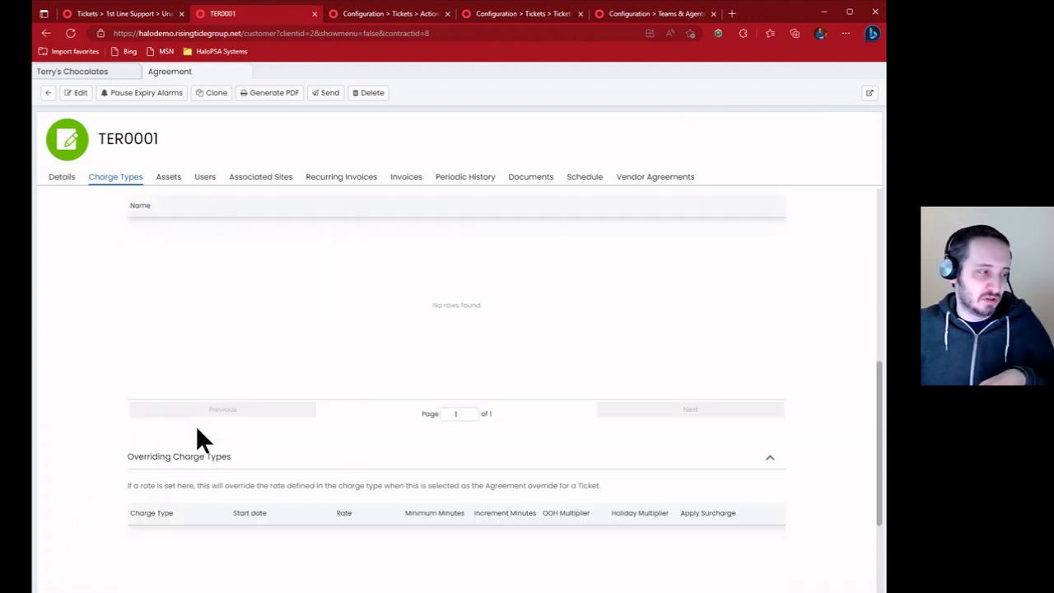
{"action": "scroll", "coordinate": [196, 426], "scroll_direction": "down", "scroll_amount": 2}
{"action": "left_click_drag", "start_coordinate": [109, 360], "coordinate": [421, 362]}
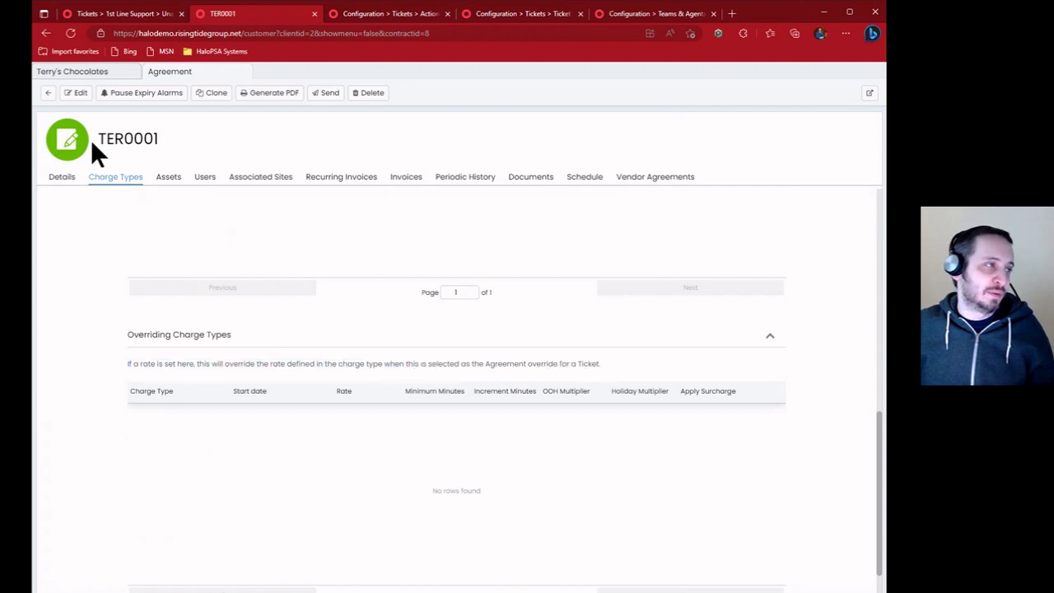
Start editing the agreement and view the Add Rate settings for a Remote Support overriding charge type, leaving without saving the rate
{"action": "left_click", "coordinate": [81, 94]}
{"action": "scroll", "coordinate": [697, 428], "scroll_direction": "down", "scroll_amount": 2}
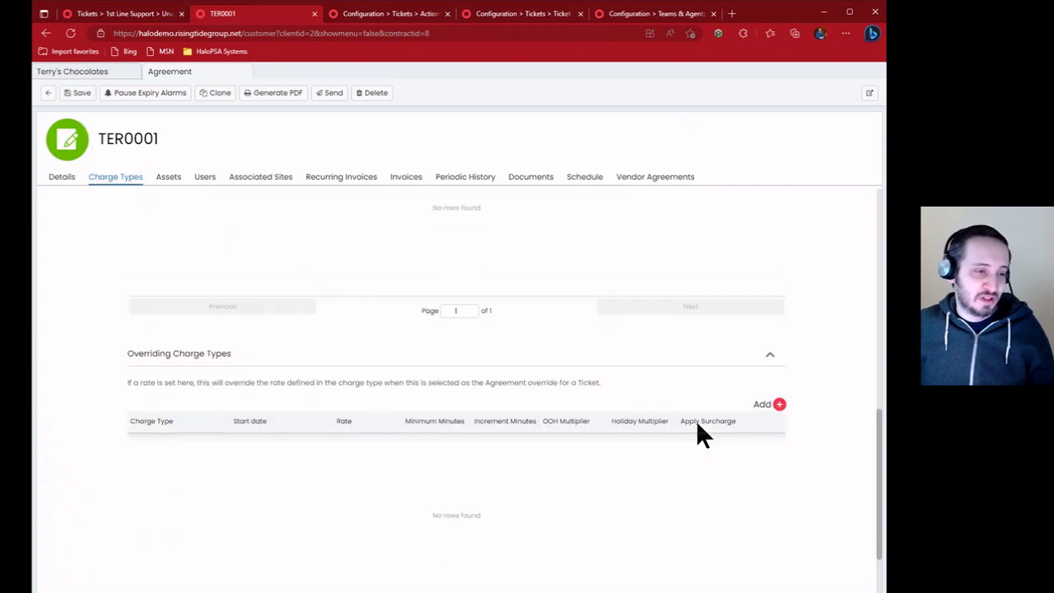
{"action": "left_click", "coordinate": [777, 390]}
{"action": "left_click", "coordinate": [401, 160]}
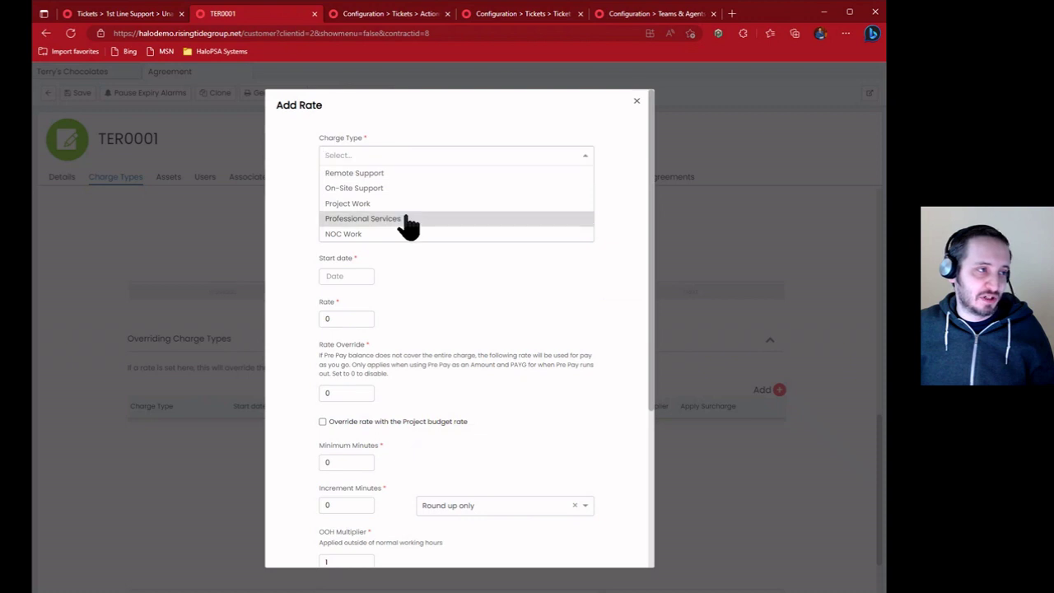
{"action": "left_click", "coordinate": [413, 171]}
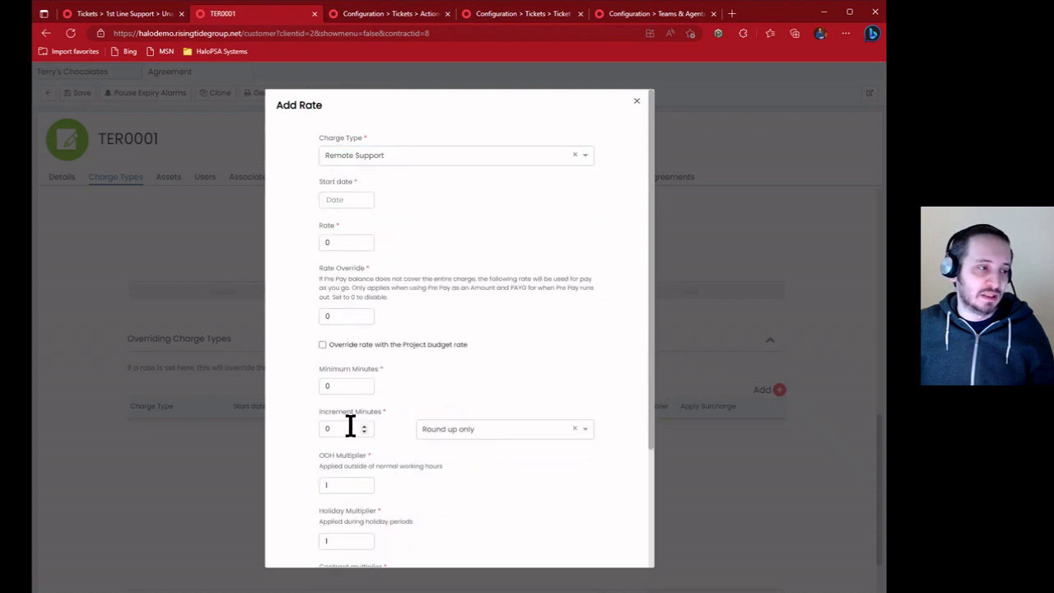
{"action": "scroll", "coordinate": [348, 426], "scroll_direction": "down", "scroll_amount": 2}
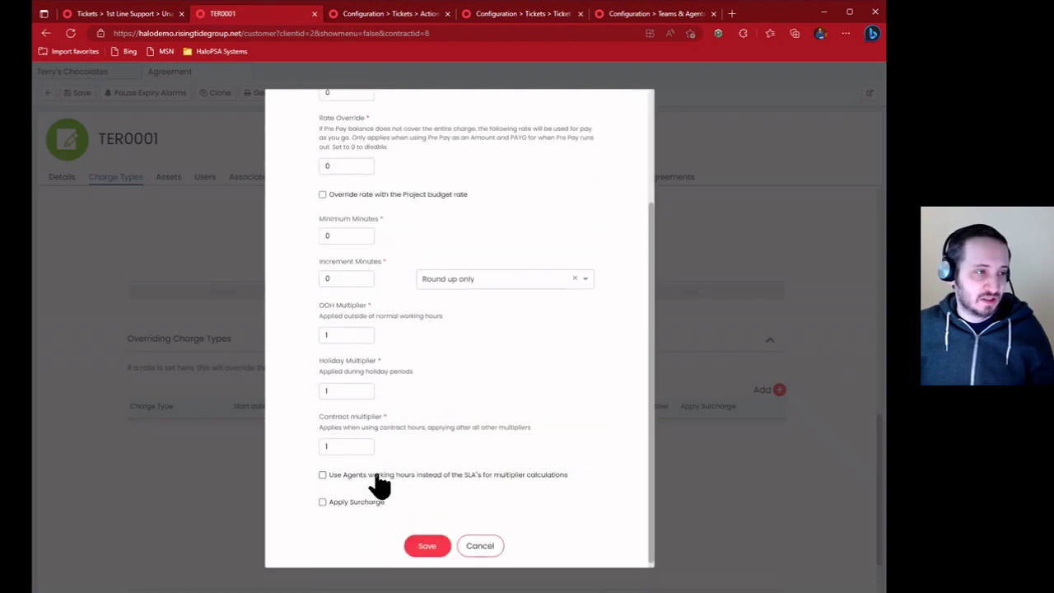
{"action": "scroll", "coordinate": [377, 482], "scroll_direction": "up", "scroll_amount": 2}
{"action": "scroll", "coordinate": [376, 483], "scroll_direction": "down", "scroll_amount": 2}
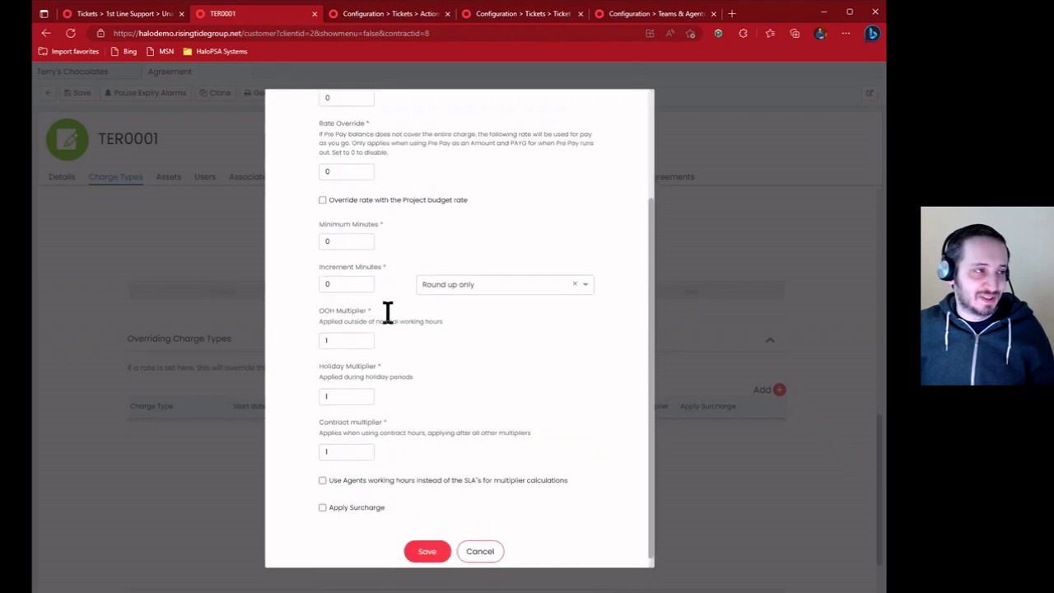
{"action": "scroll", "coordinate": [379, 288], "scroll_direction": "up", "scroll_amount": 2}
{"action": "scroll", "coordinate": [504, 524], "scroll_direction": "down", "scroll_amount": 2}
{"action": "left_click", "coordinate": [483, 543]}
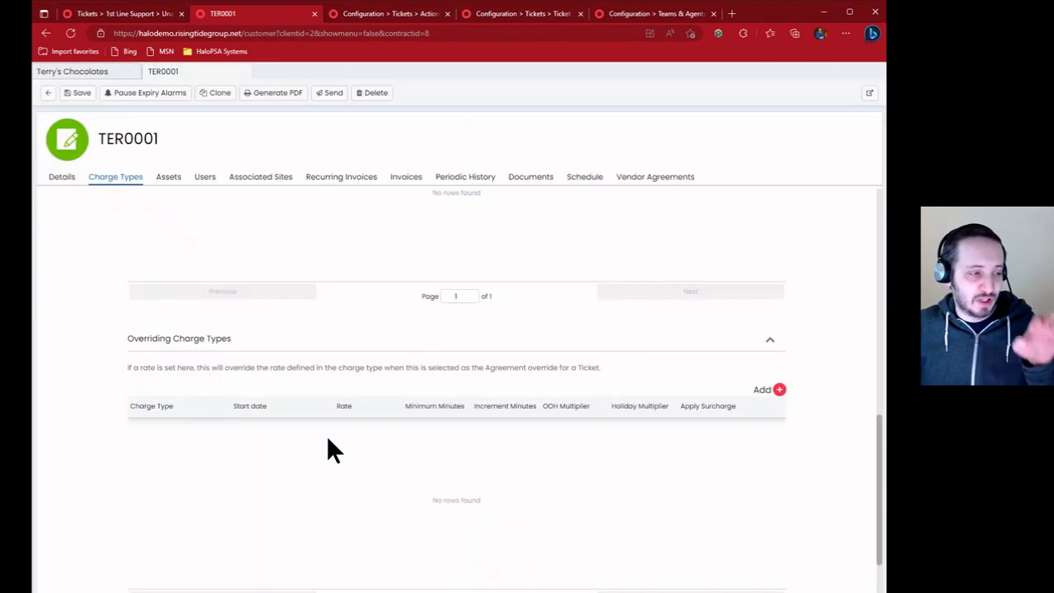
Look over the editable Charge Types sections and view the agreement's Assets settings
{"action": "scroll", "coordinate": [326, 436], "scroll_direction": "down", "scroll_amount": 1}
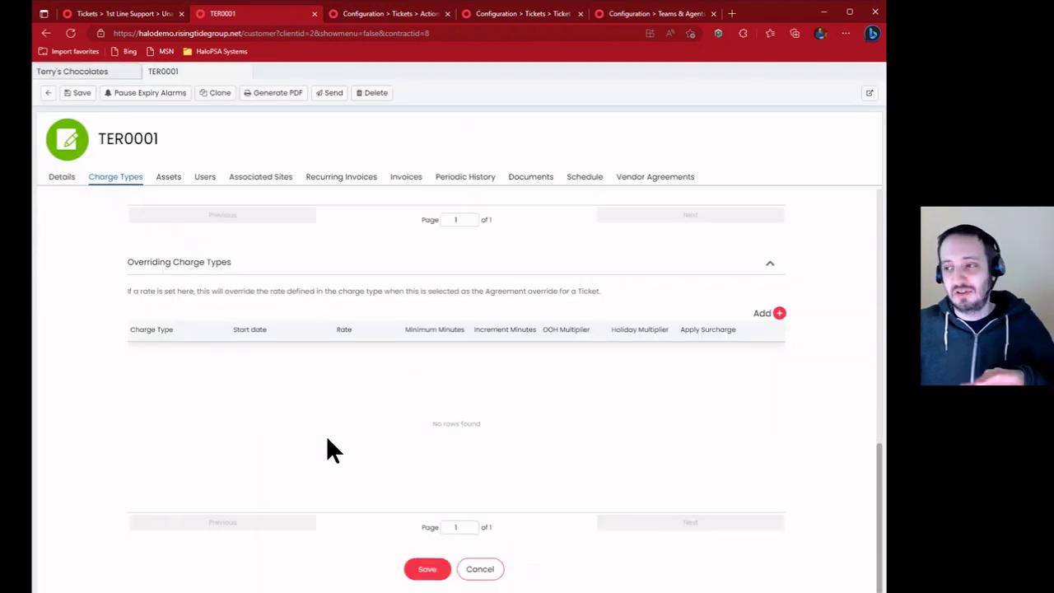
{"action": "scroll", "coordinate": [326, 449], "scroll_direction": "up", "scroll_amount": 8}
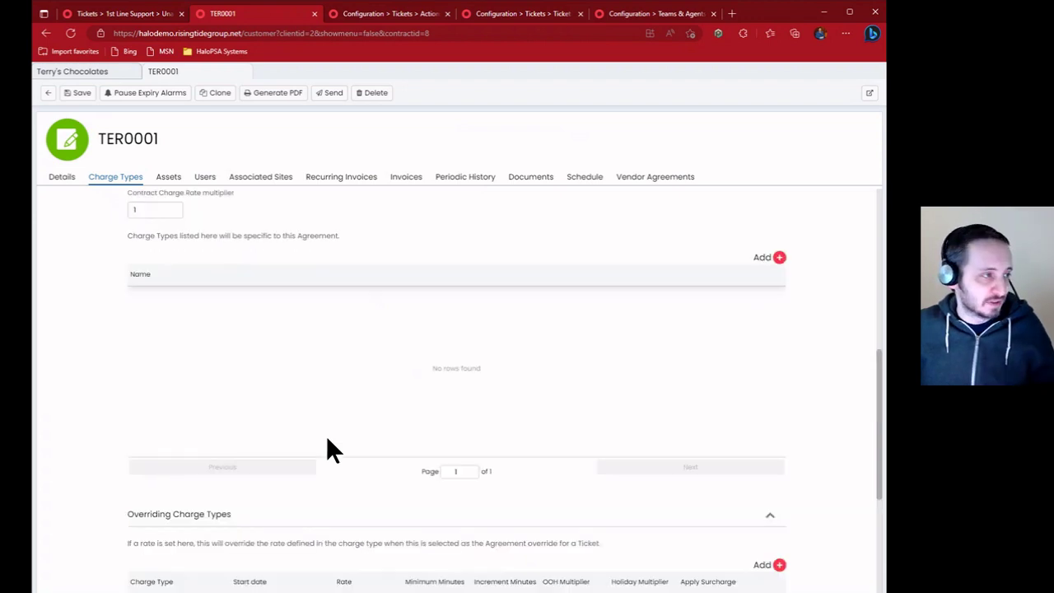
{"action": "left_click", "coordinate": [177, 185]}
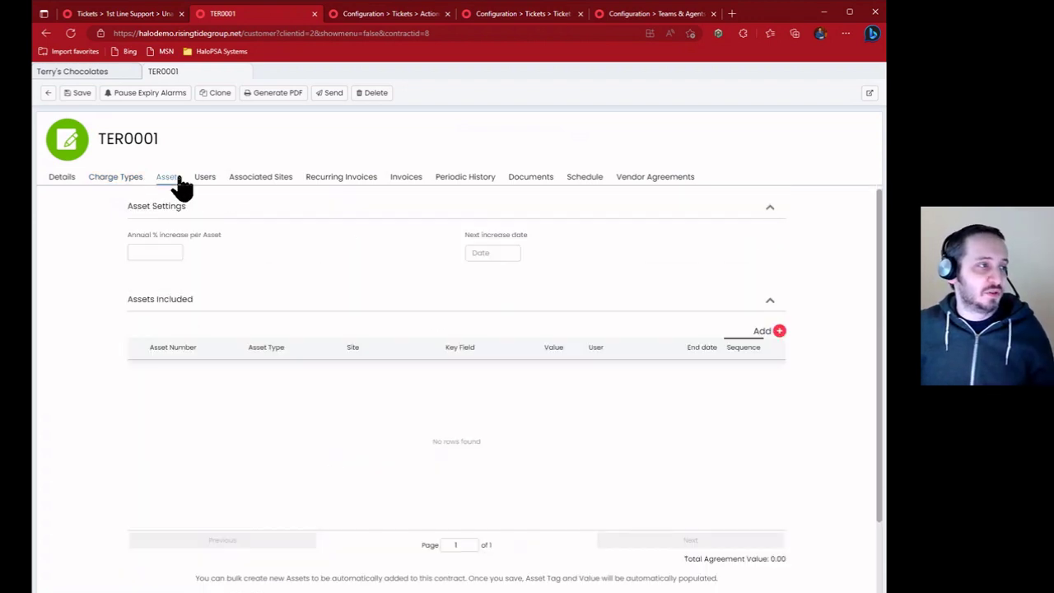
{"action": "left_click", "coordinate": [209, 186]}
{"action": "left_click", "coordinate": [175, 187]}
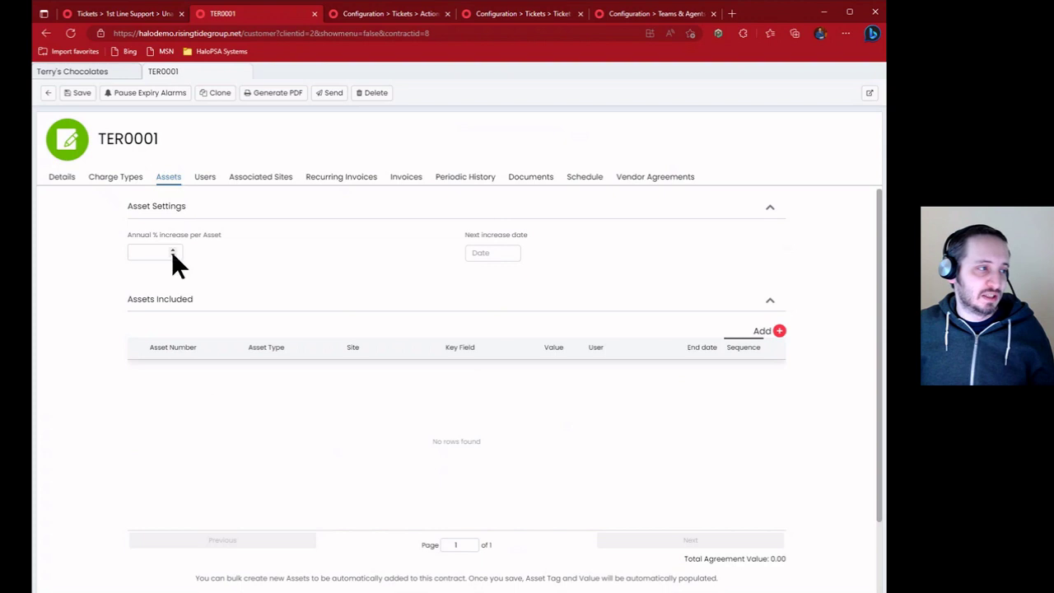
Select the customer's Lenovo ThinkStation P500 laptop as an included asset, and close the asset search without confirming the selection
{"action": "left_click", "coordinate": [778, 337]}
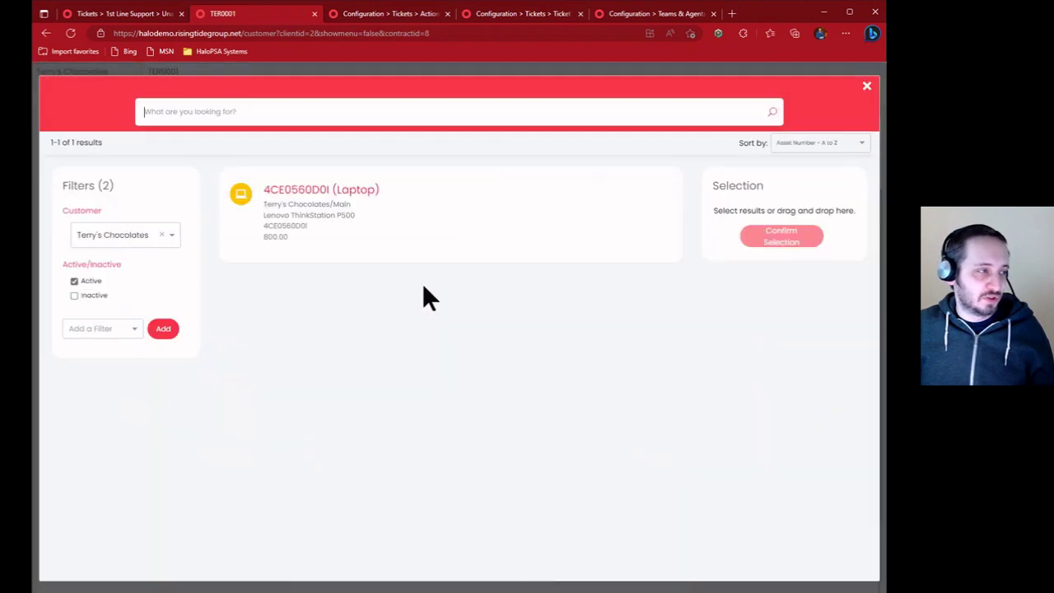
{"action": "left_click", "coordinate": [353, 228]}
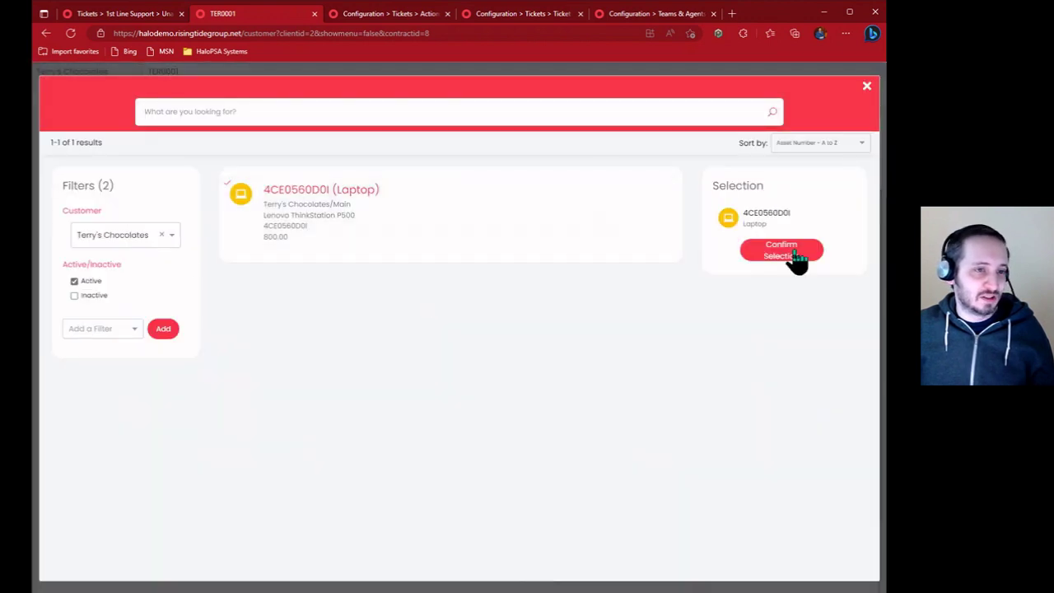
{"action": "left_click", "coordinate": [866, 87]}
View the users covered by the agreement and its Associated Sites
{"action": "left_click", "coordinate": [207, 178]}
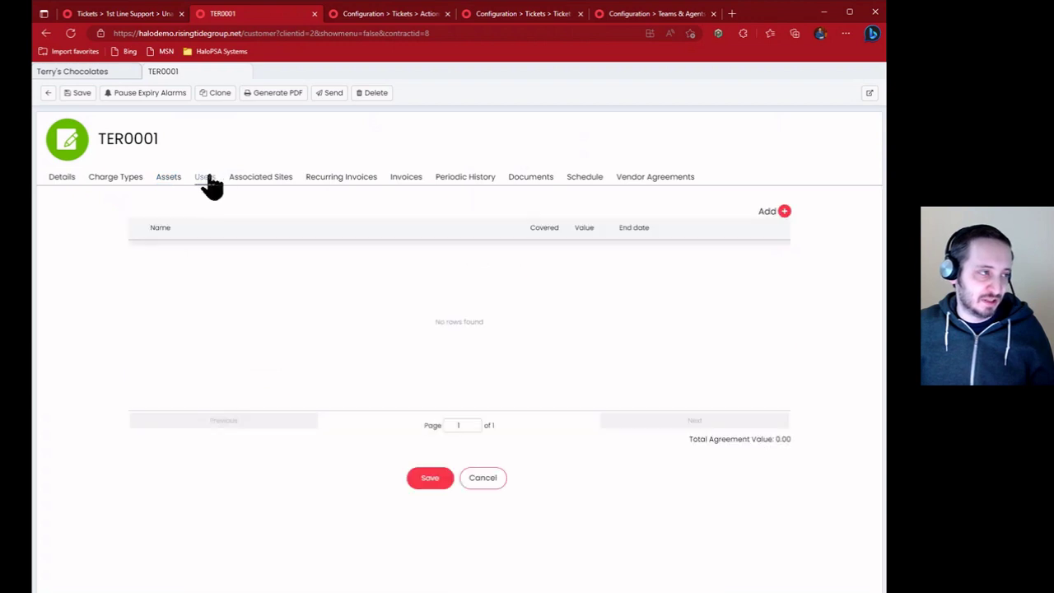
{"action": "left_click", "coordinate": [278, 178]}
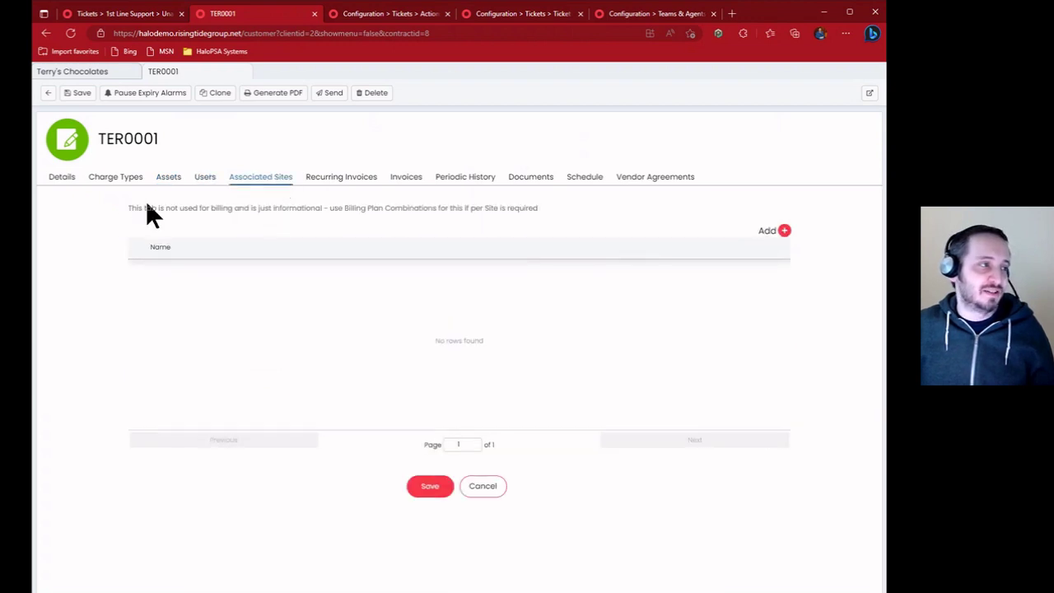
Read the Associated Sites note about using Billing Plan Combinations when billing per site is required
{"action": "left_click_drag", "start_coordinate": [129, 208], "coordinate": [308, 214]}
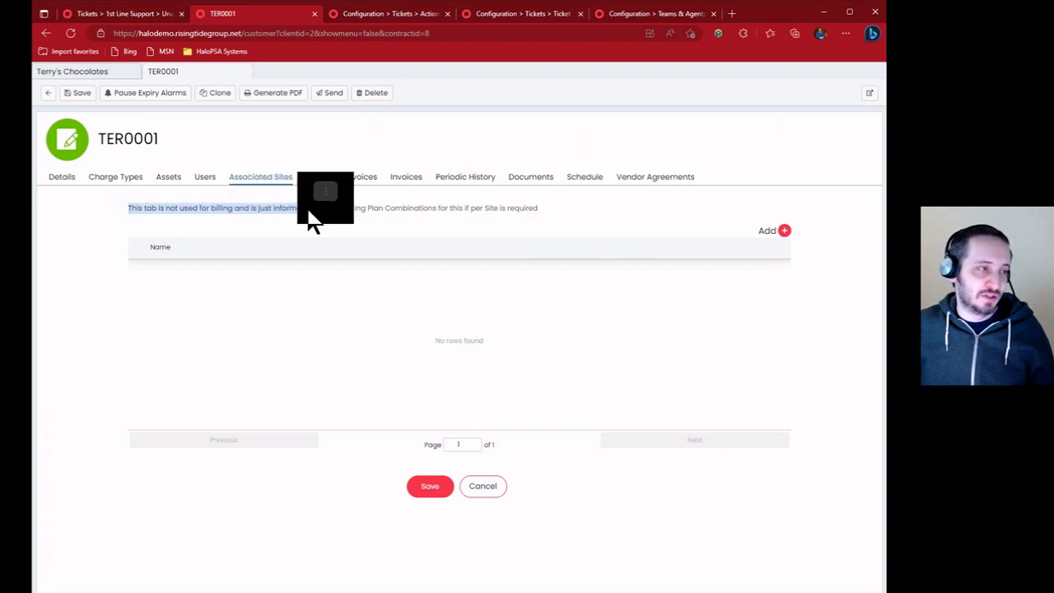
{"action": "left_click_drag", "start_coordinate": [538, 207], "coordinate": [379, 206]}
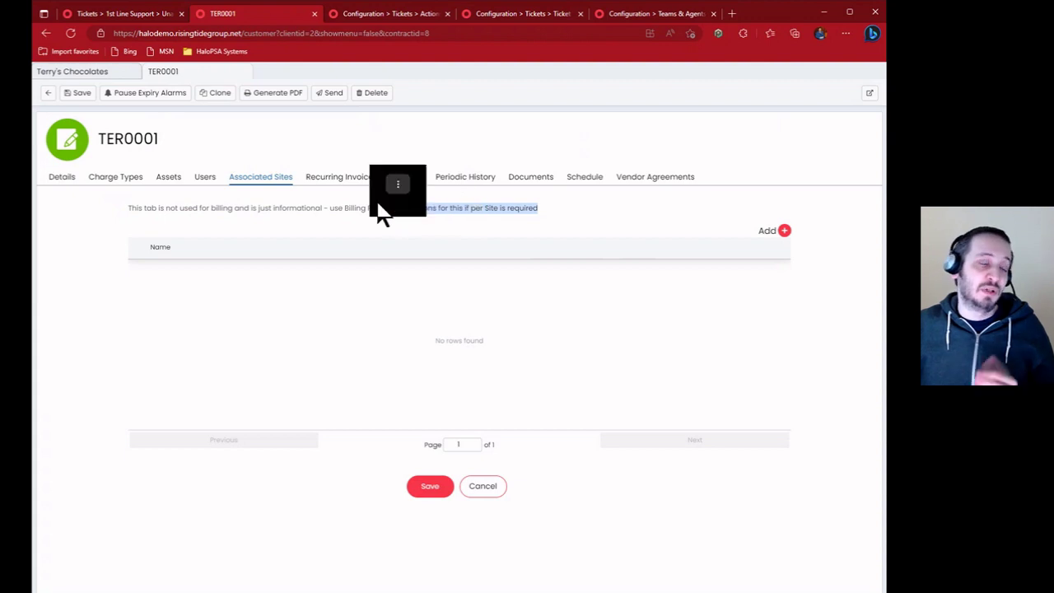
{"action": "left_click", "coordinate": [354, 218]}
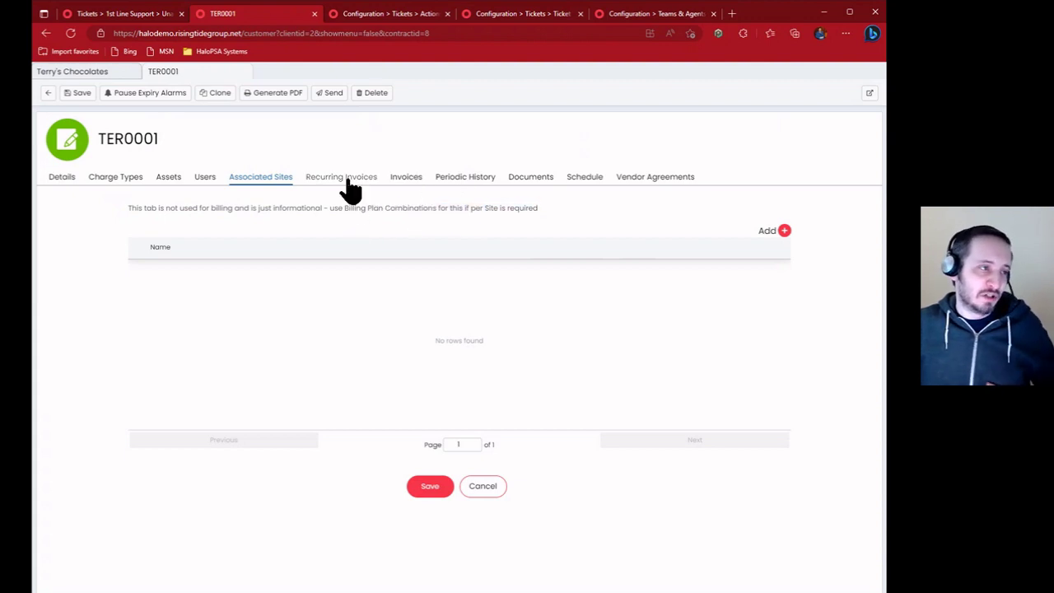
View the agreement's recurring invoices, invoices and periodic history
{"action": "left_click", "coordinate": [345, 181]}
{"action": "left_click", "coordinate": [407, 179]}
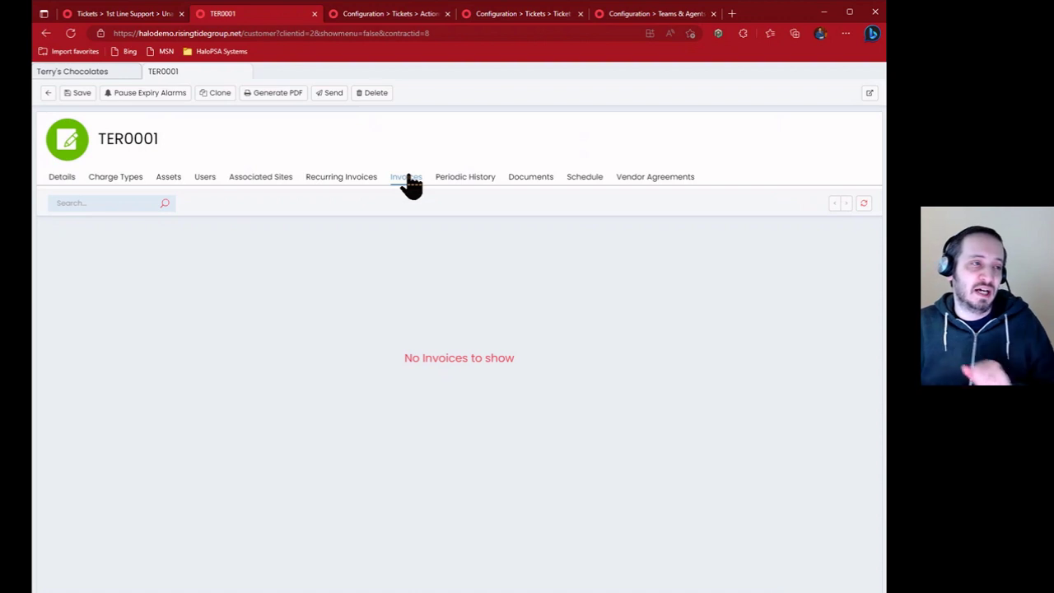
{"action": "left_click", "coordinate": [473, 183]}
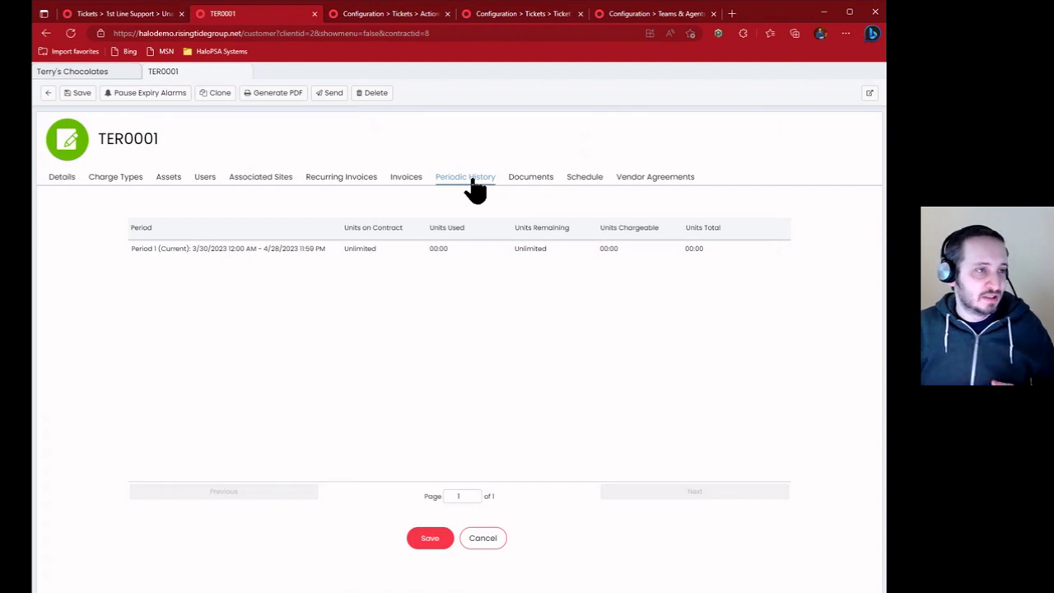
View the agreement's Documents and open its file upload, cancelling without choosing a file
{"action": "left_click", "coordinate": [532, 184]}
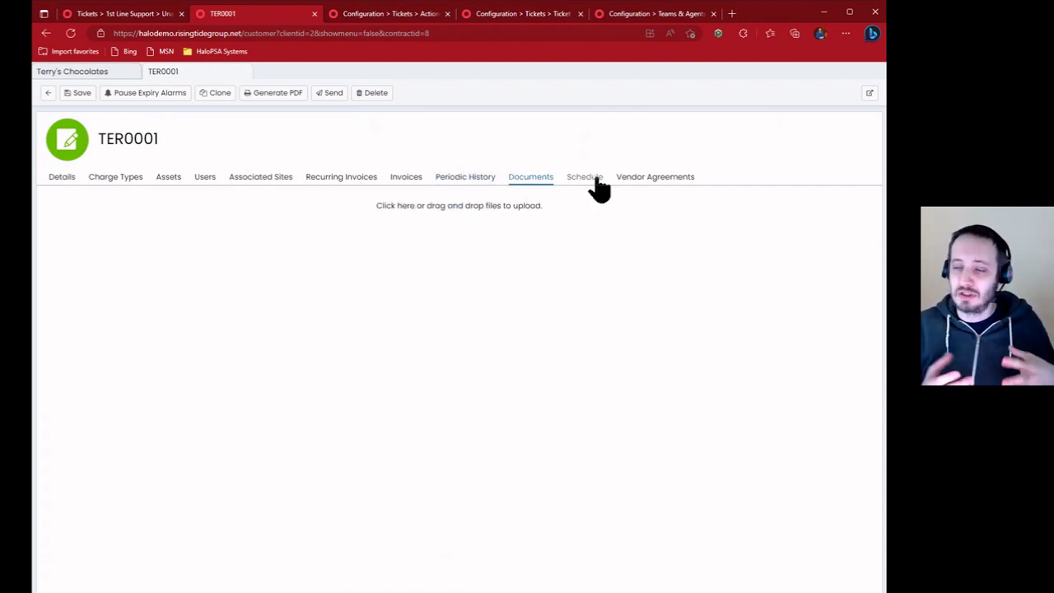
{"action": "left_click", "coordinate": [475, 207]}
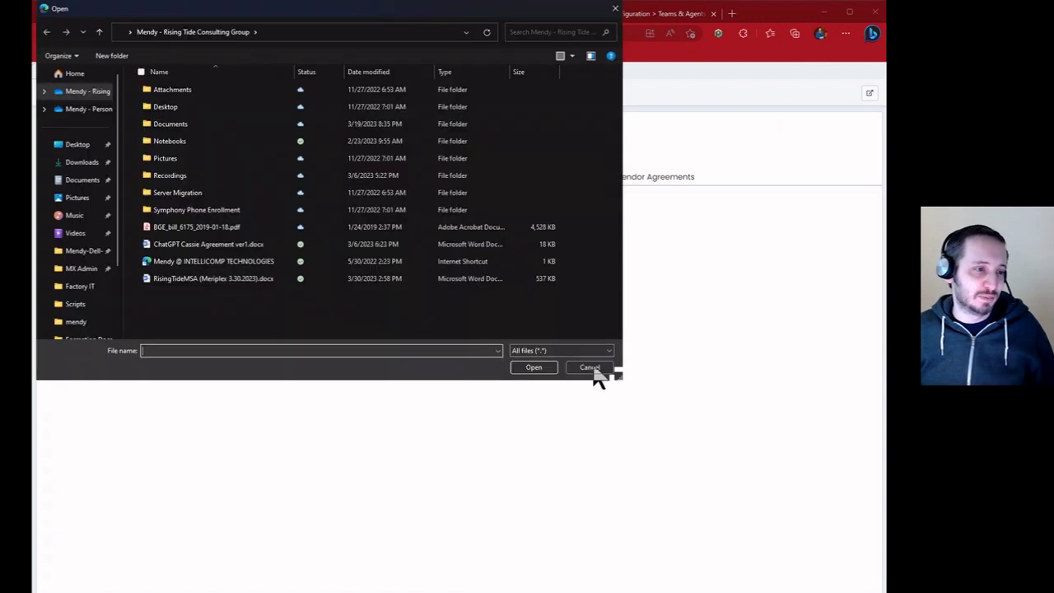
{"action": "left_click", "coordinate": [589, 368]}
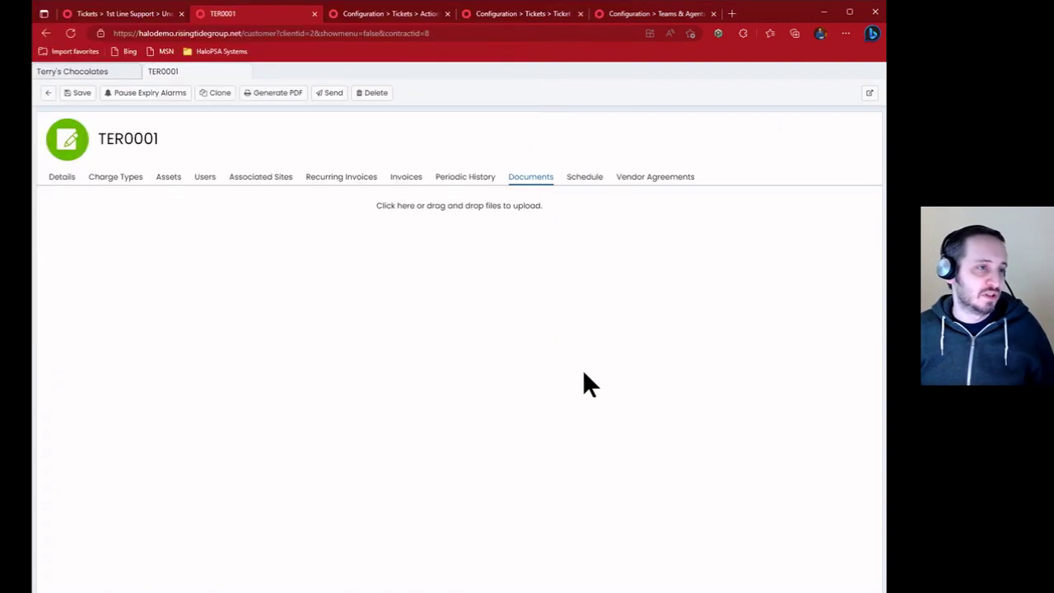
Review the agreement's schedule settings and open a new Schedule Hours entry, cancelling it without saving
{"action": "left_click", "coordinate": [584, 181]}
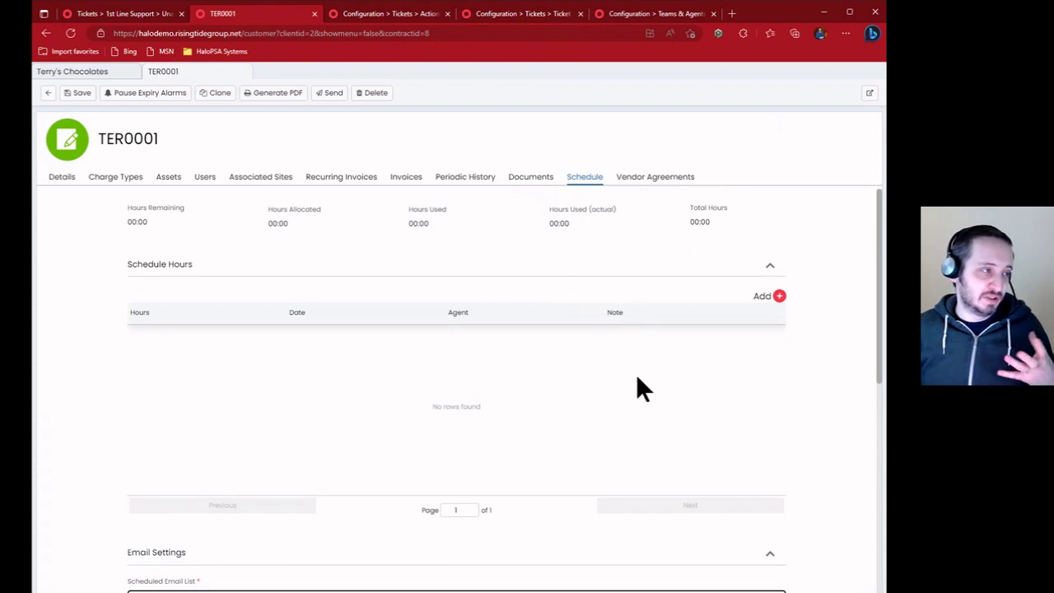
{"action": "scroll", "coordinate": [733, 361], "scroll_direction": "down", "scroll_amount": 3}
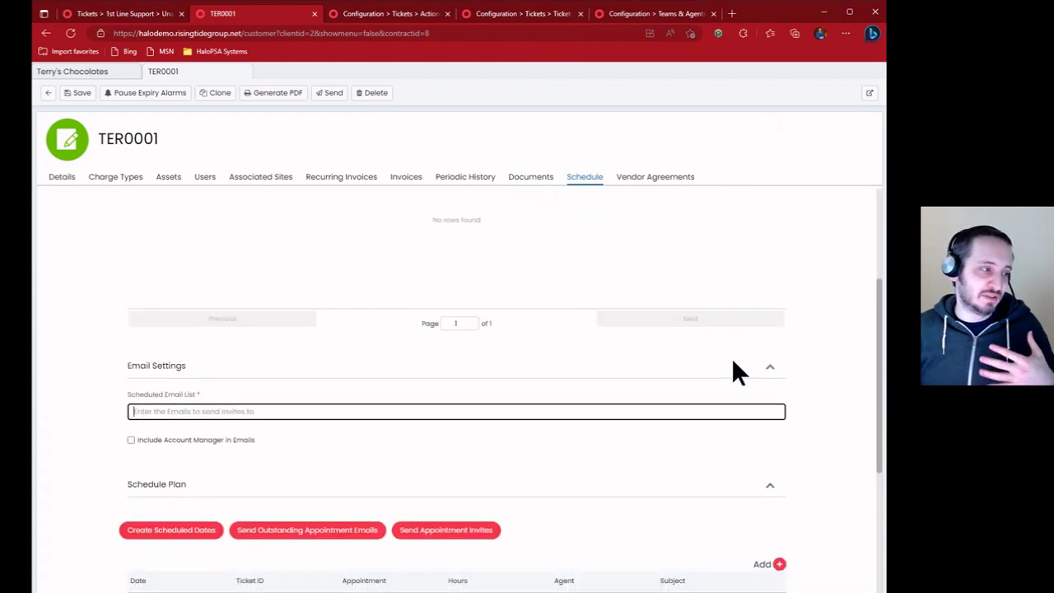
{"action": "scroll", "coordinate": [732, 363], "scroll_direction": "down", "scroll_amount": 2}
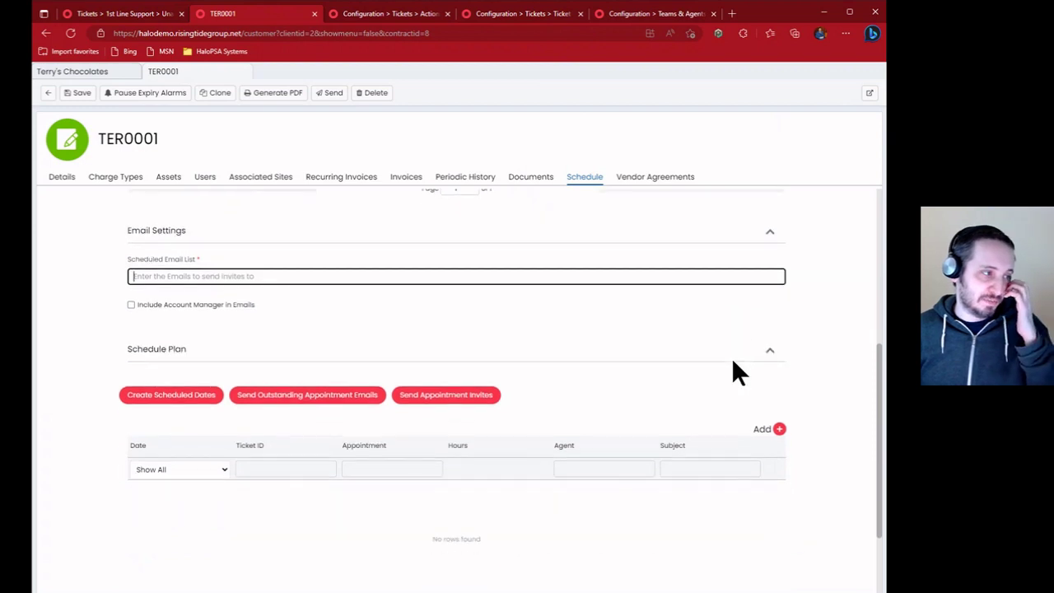
{"action": "scroll", "coordinate": [733, 362], "scroll_direction": "down", "scroll_amount": 1}
{"action": "scroll", "coordinate": [733, 362], "scroll_direction": "up", "scroll_amount": 5}
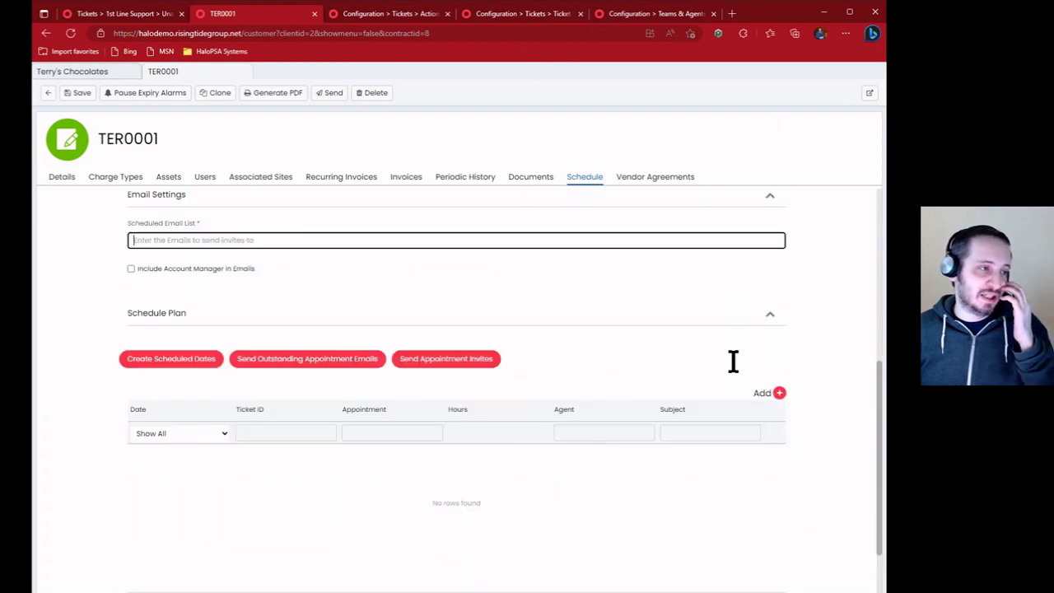
{"action": "left_click", "coordinate": [779, 298]}
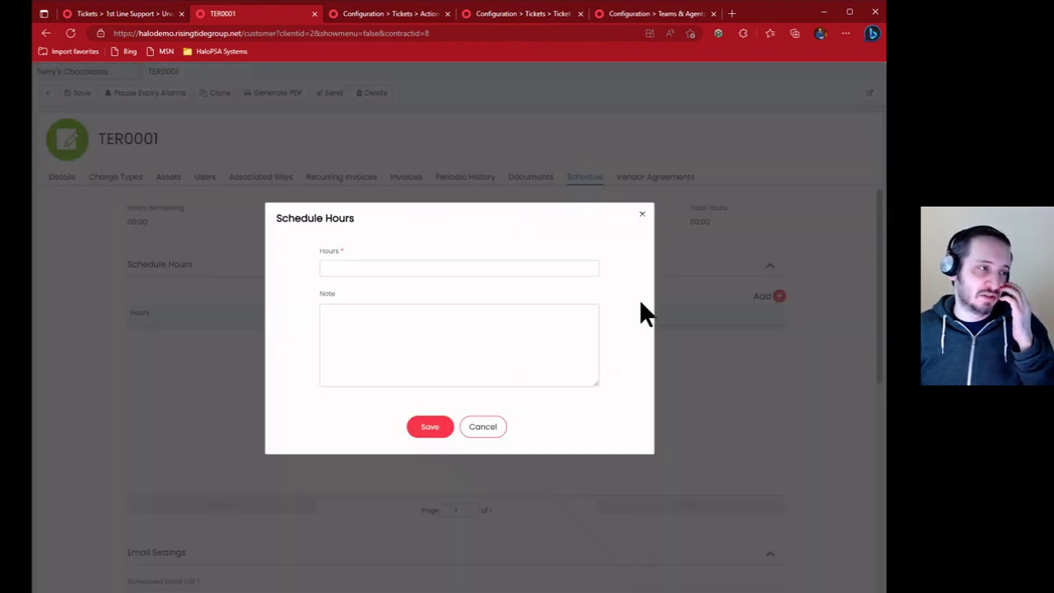
{"action": "left_click", "coordinate": [498, 427]}
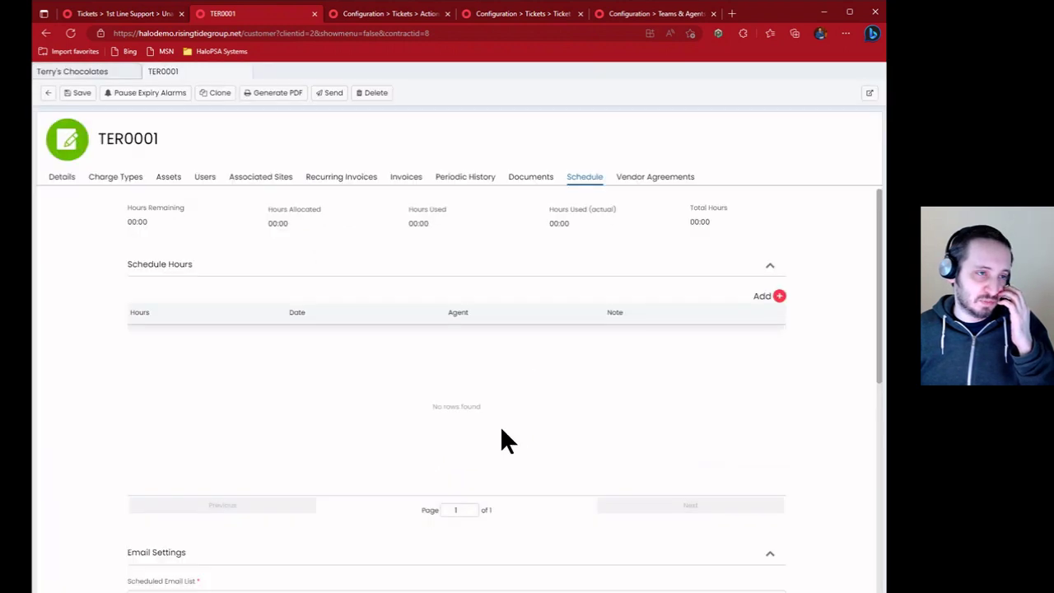
View the Vendor Agreements and the vendor contract selection for a new entry, cancelling without adding one
{"action": "left_click", "coordinate": [646, 179]}
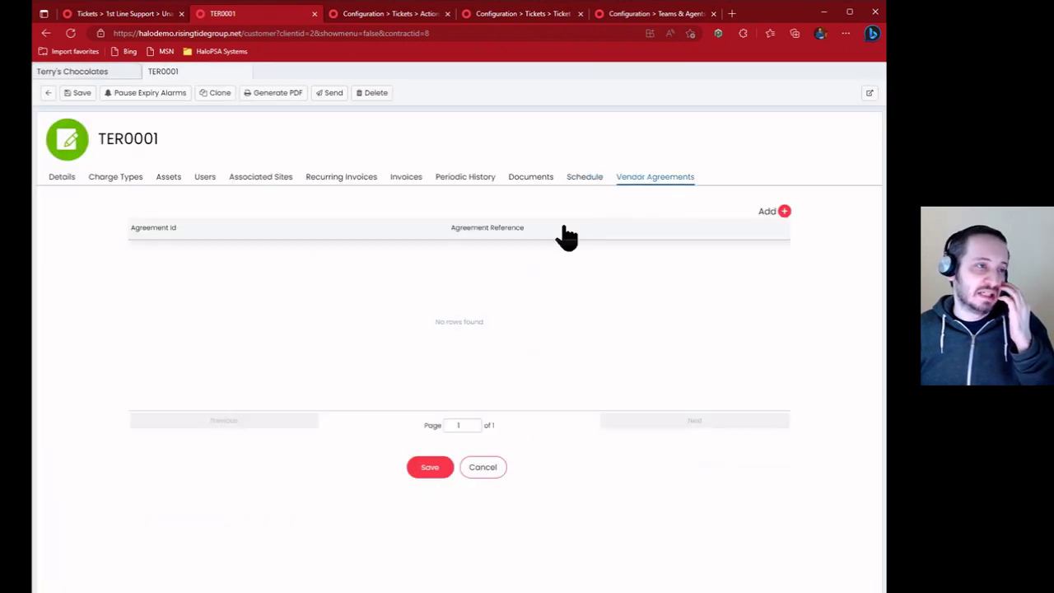
{"action": "left_click", "coordinate": [782, 211]}
{"action": "left_click", "coordinate": [419, 326]}
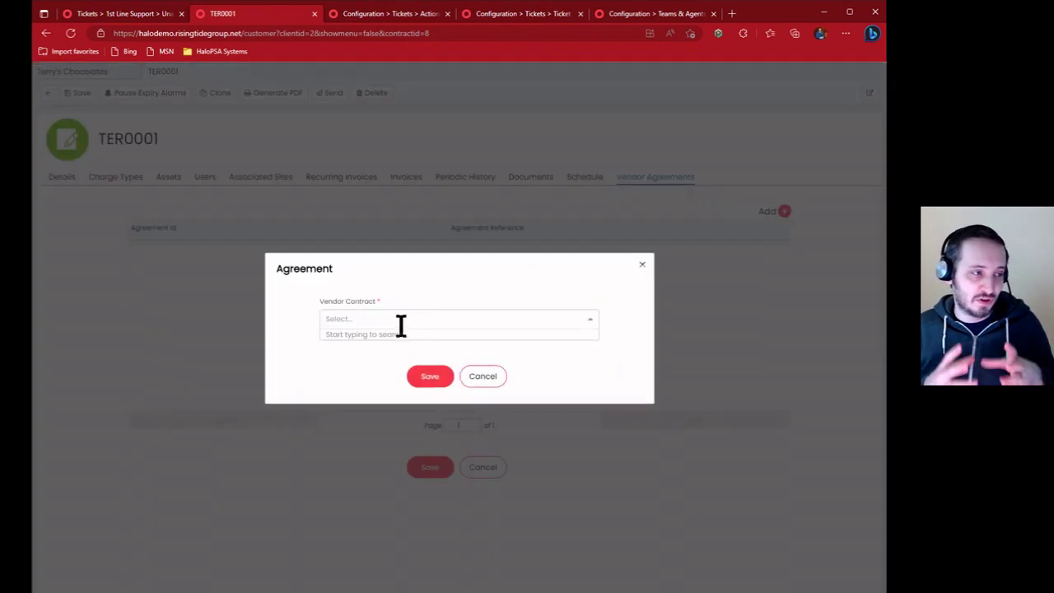
{"action": "left_click", "coordinate": [499, 377]}
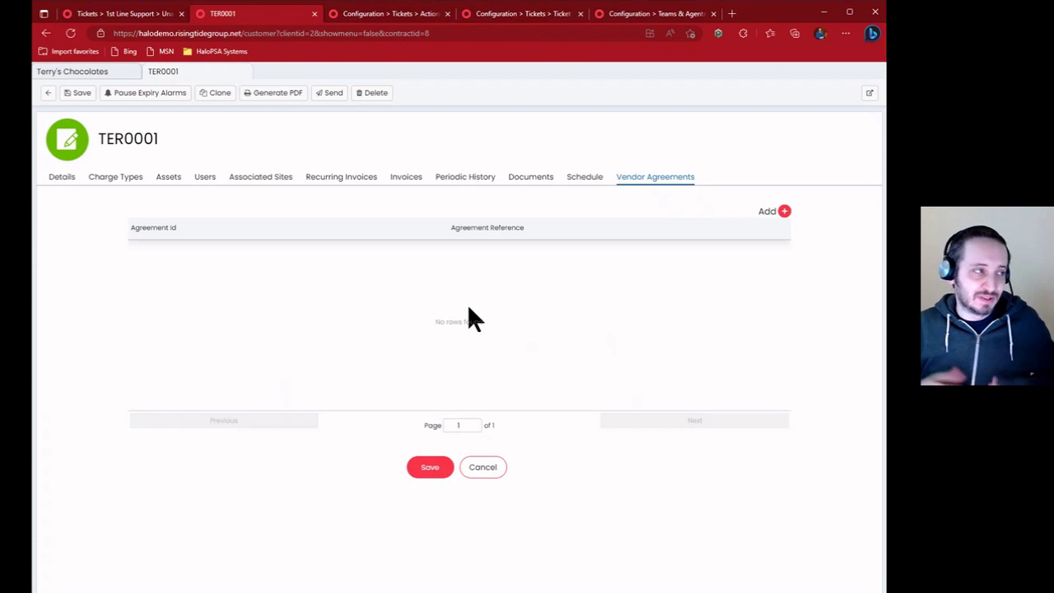
Start a new billing plan combination in the agreement's charge types with sequence 0, keeping Site set to All
{"action": "left_click", "coordinate": [115, 178]}
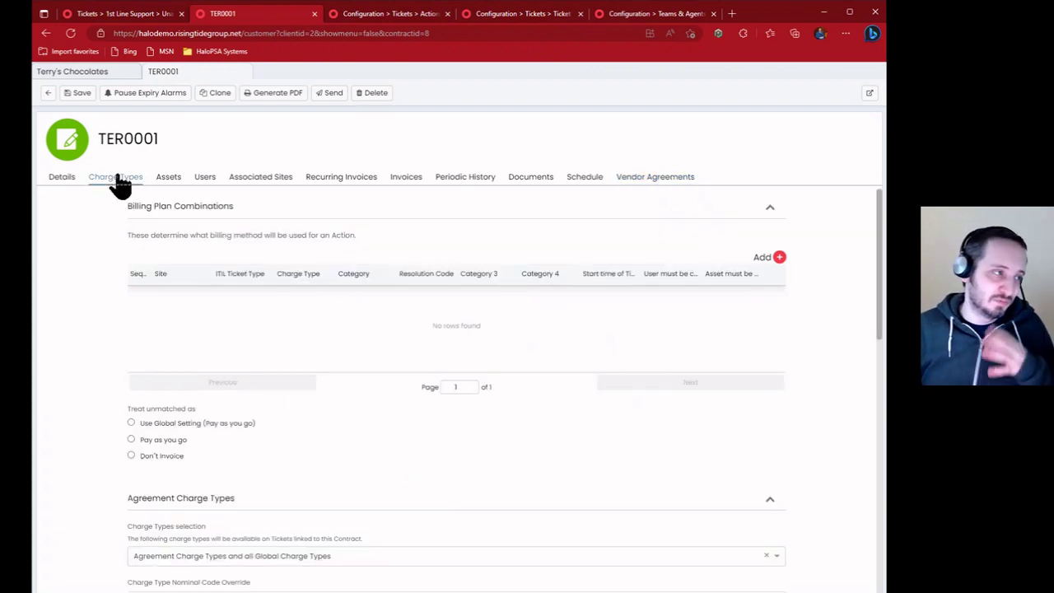
{"action": "left_click", "coordinate": [779, 257]}
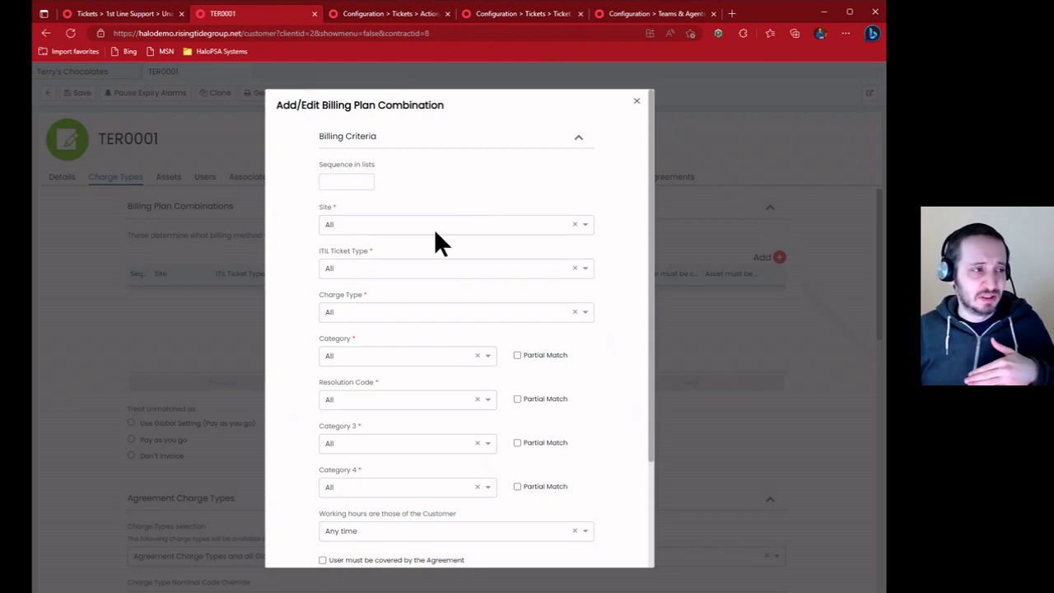
{"action": "left_click", "coordinate": [434, 228]}
{"action": "left_click", "coordinate": [437, 216]}
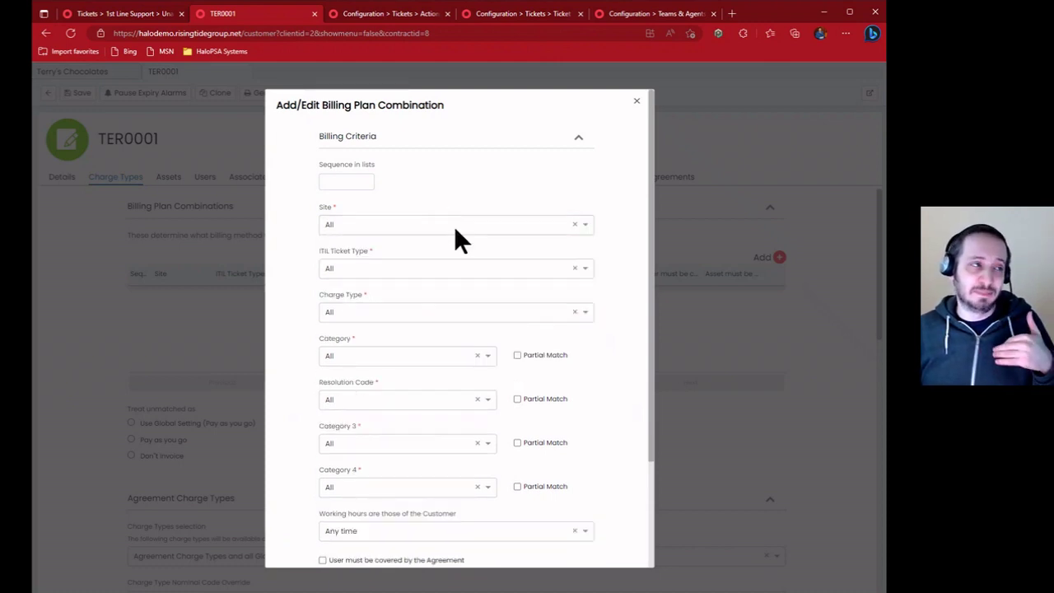
{"action": "scroll", "coordinate": [456, 230], "scroll_direction": "down", "scroll_amount": 1}
{"action": "scroll", "coordinate": [455, 231], "scroll_direction": "up", "scroll_amount": 1}
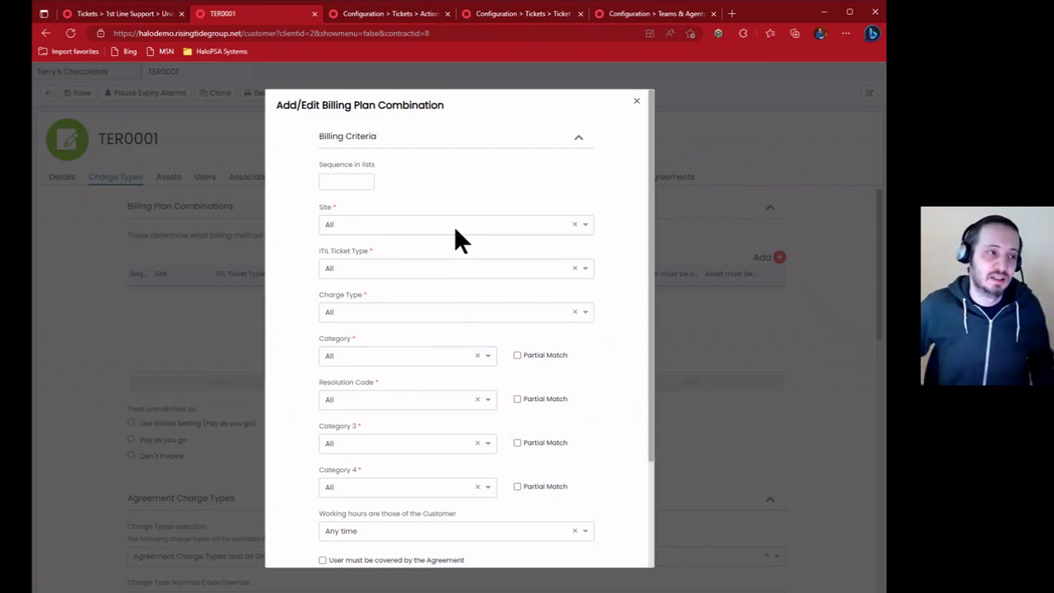
{"action": "left_click", "coordinate": [339, 179]}
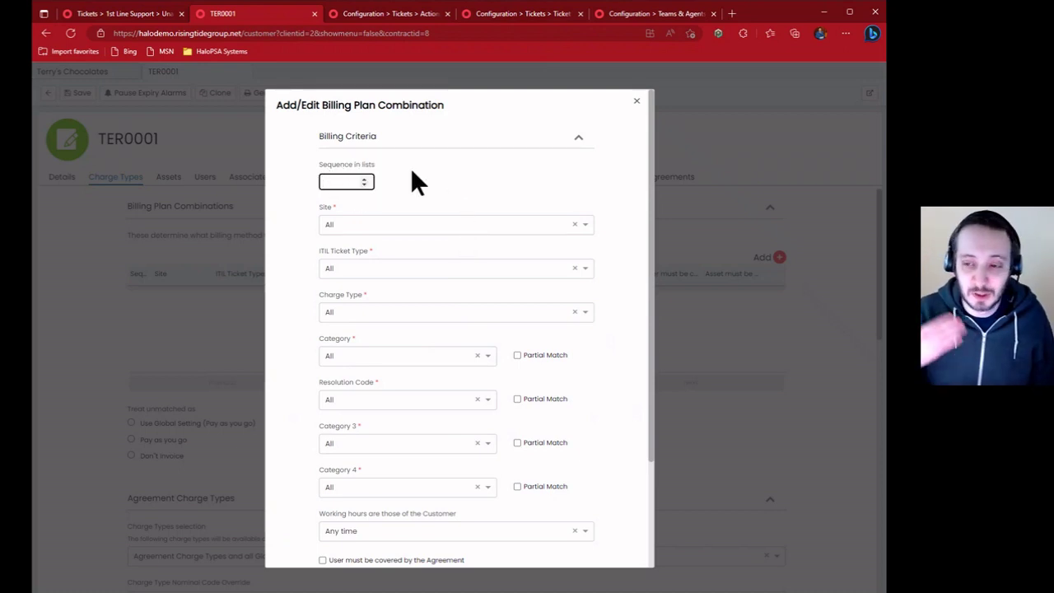
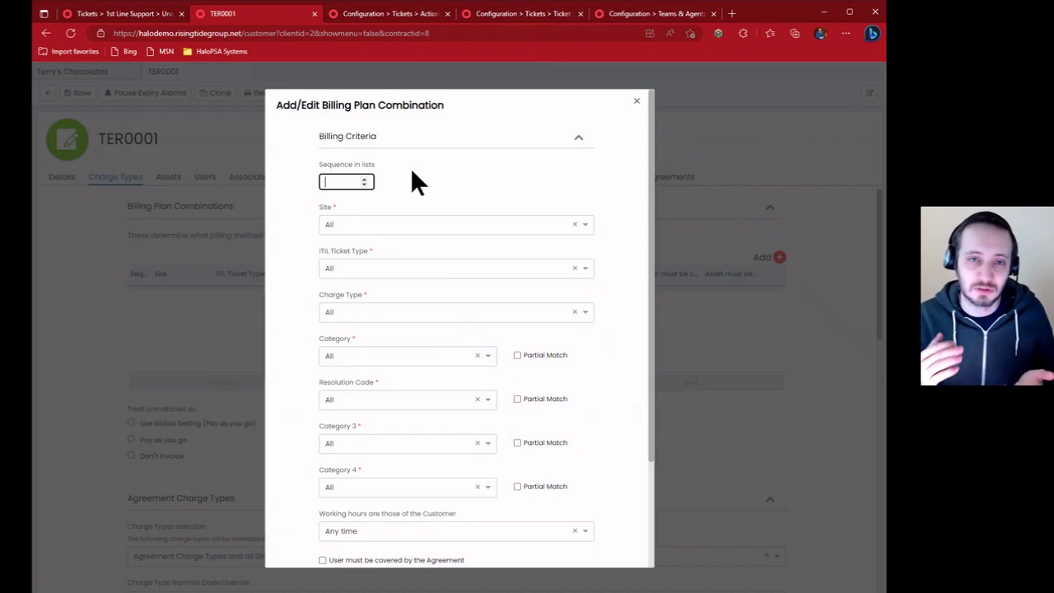
{"action": "type", "text": "0"}
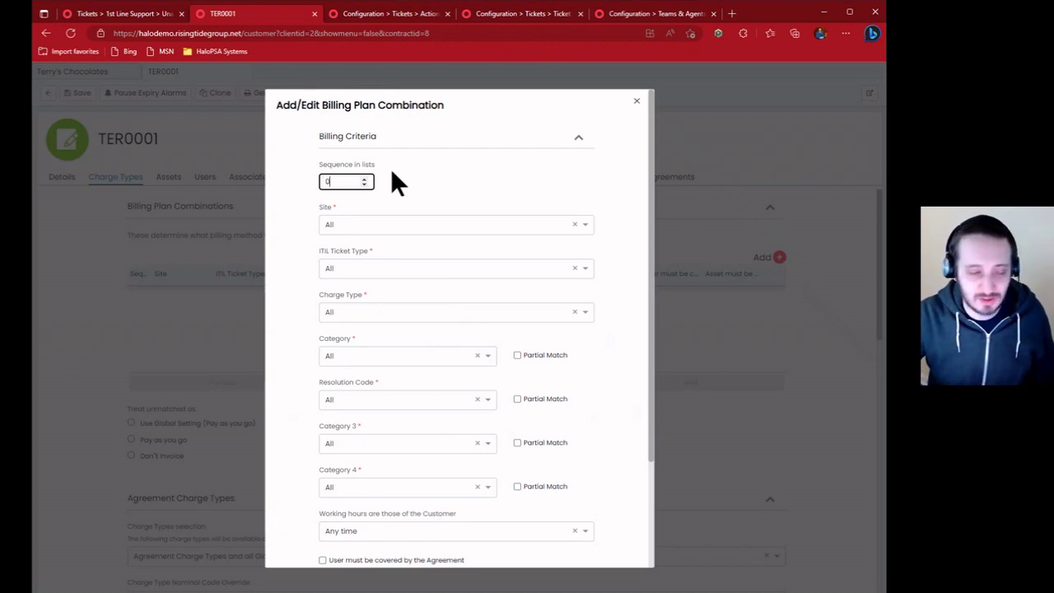
{"action": "left_click", "coordinate": [402, 226]}
{"action": "left_click", "coordinate": [412, 196]}
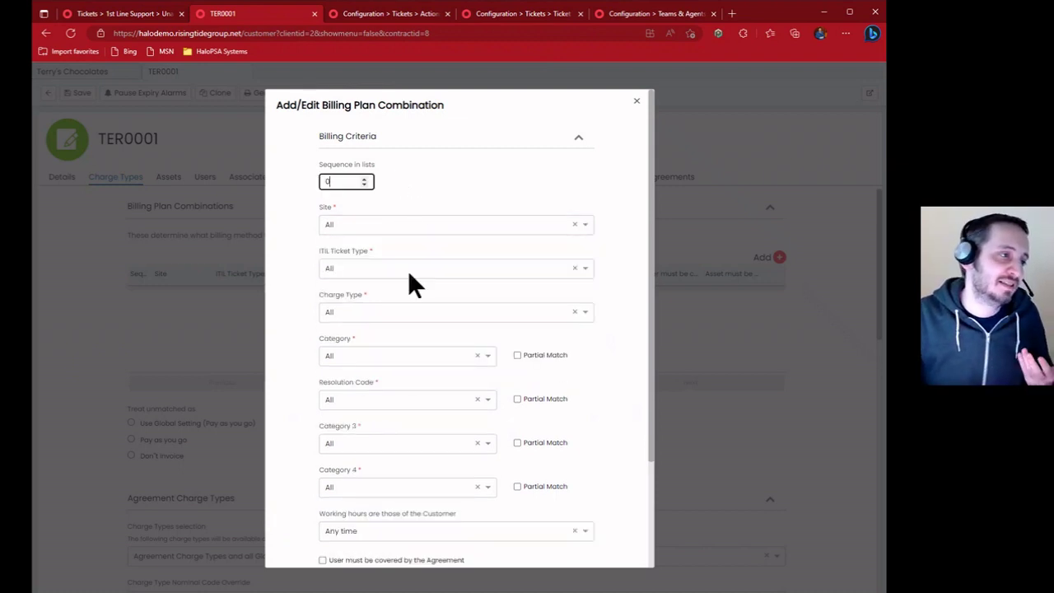
Set the billing plan combination's ITIL Ticket Type to Incident and its Charge Type to Remote Support, keeping Category at All
{"action": "left_click", "coordinate": [408, 270]}
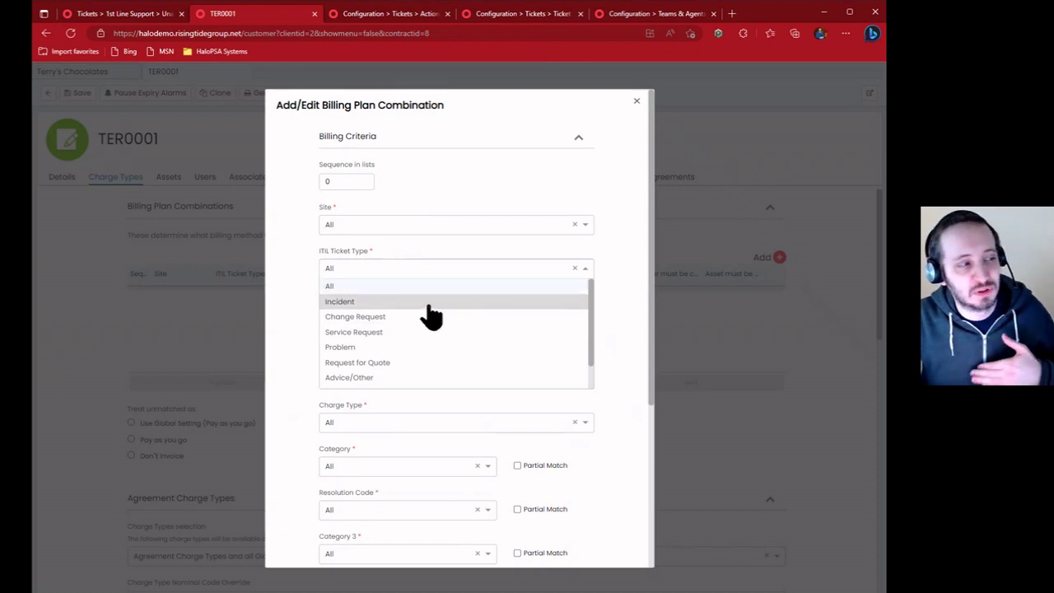
{"action": "left_click", "coordinate": [428, 303]}
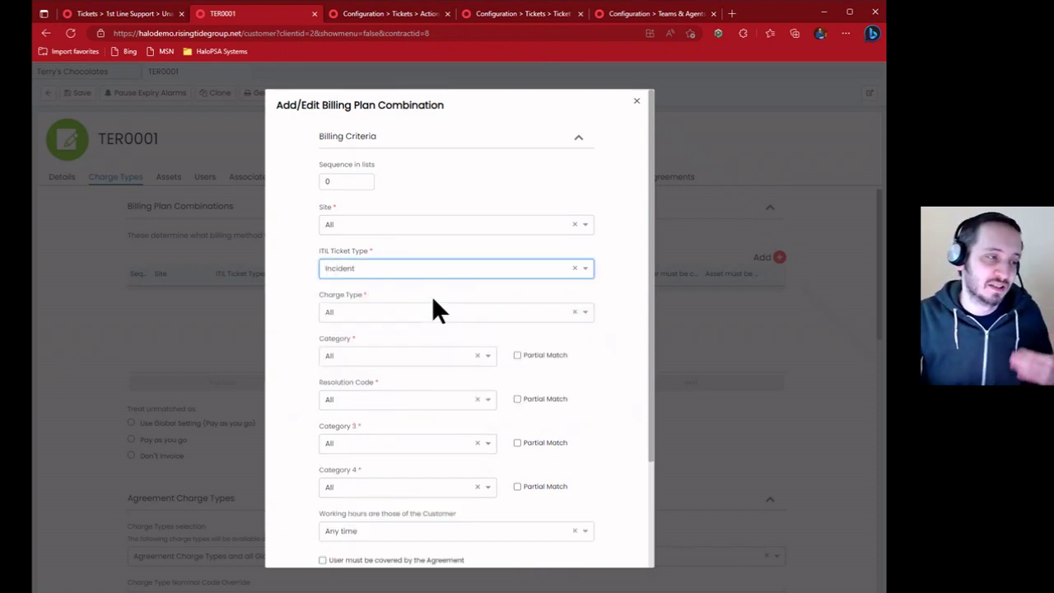
{"action": "left_click", "coordinate": [442, 312]}
{"action": "left_click", "coordinate": [449, 347]}
{"action": "left_click", "coordinate": [445, 349]}
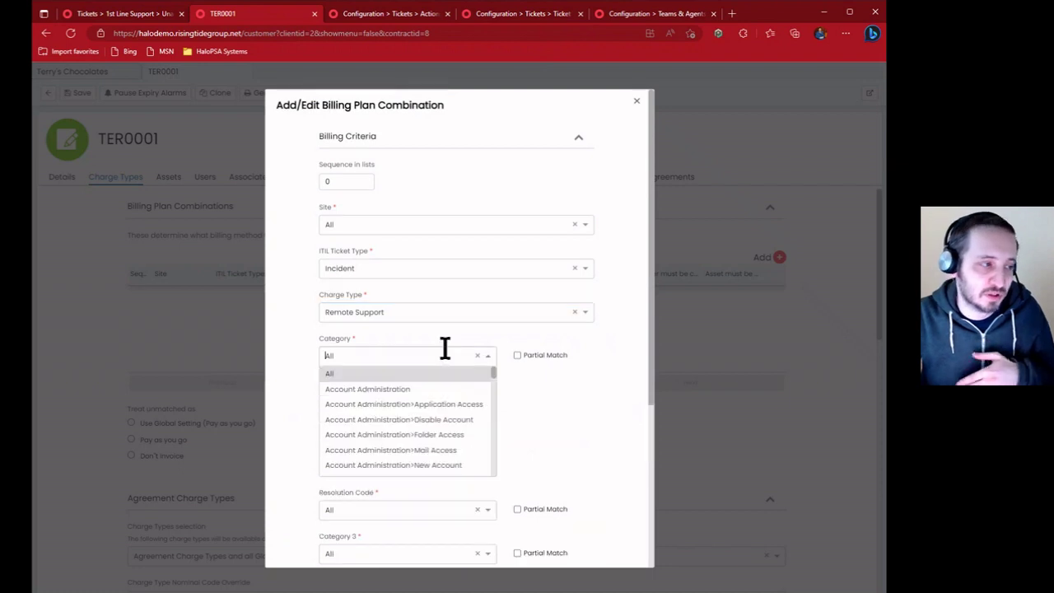
{"action": "left_click", "coordinate": [448, 333]}
{"action": "left_click", "coordinate": [442, 269]}
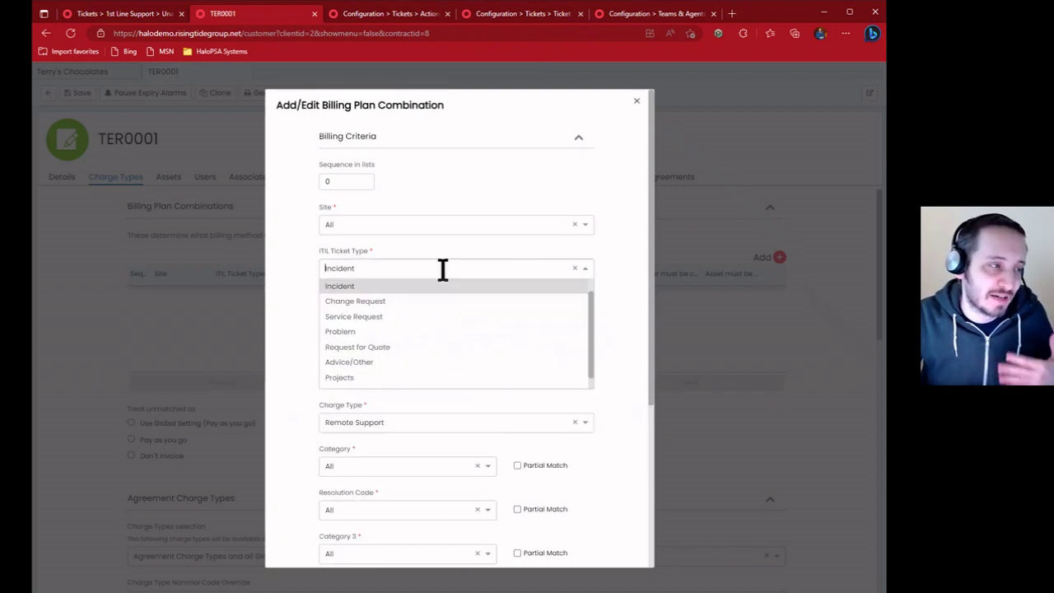
{"action": "left_click", "coordinate": [576, 269]}
{"action": "left_click", "coordinate": [578, 272]}
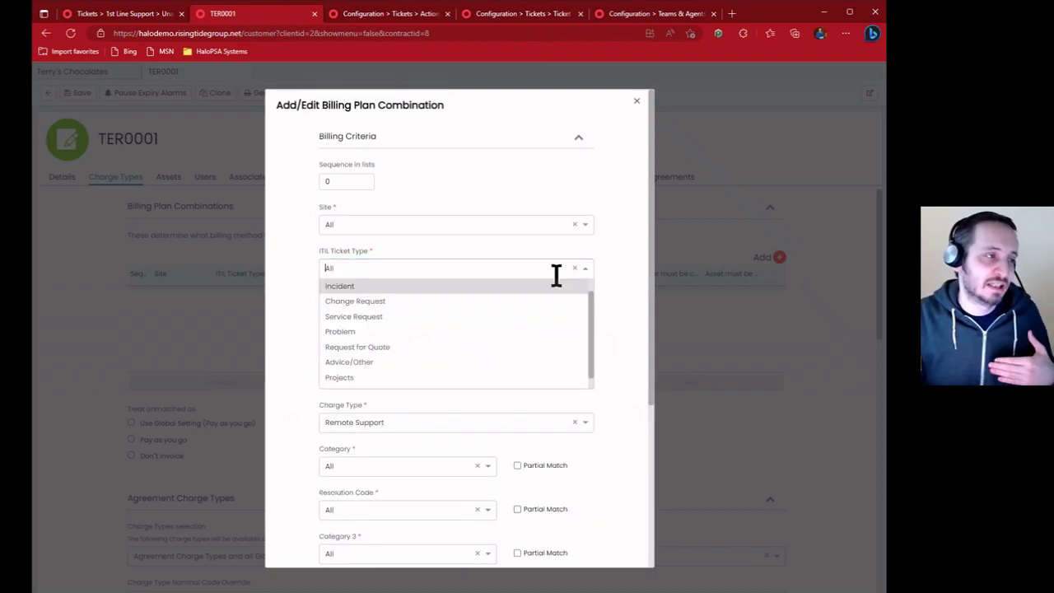
{"action": "left_click", "coordinate": [533, 284]}
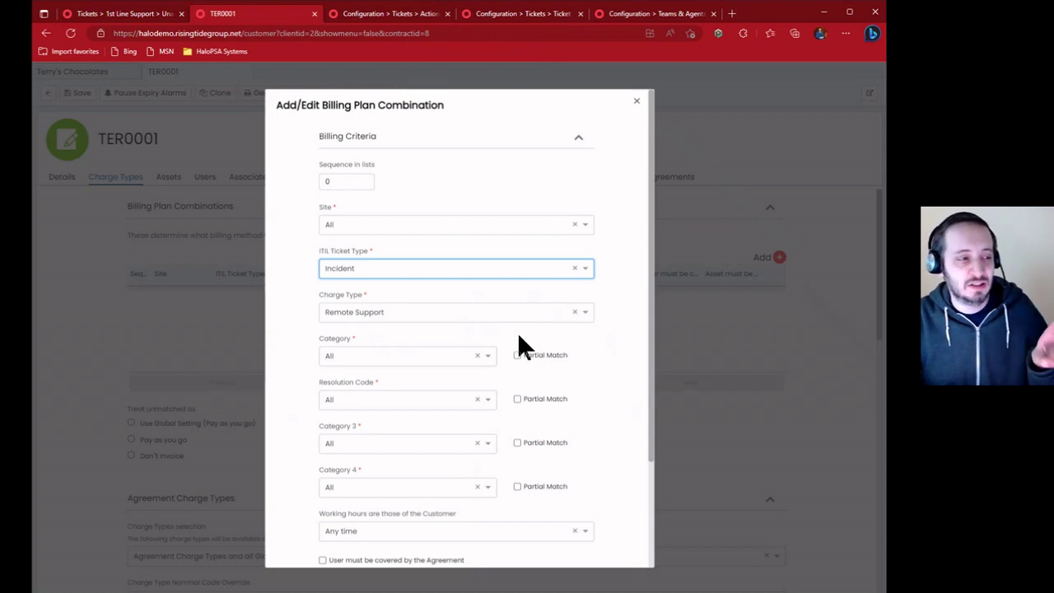
Set the billing plan combination's customer working hours condition to Within working hours
{"action": "scroll", "coordinate": [516, 418], "scroll_direction": "down", "scroll_amount": 1}
{"action": "scroll", "coordinate": [512, 453], "scroll_direction": "down", "scroll_amount": 1}
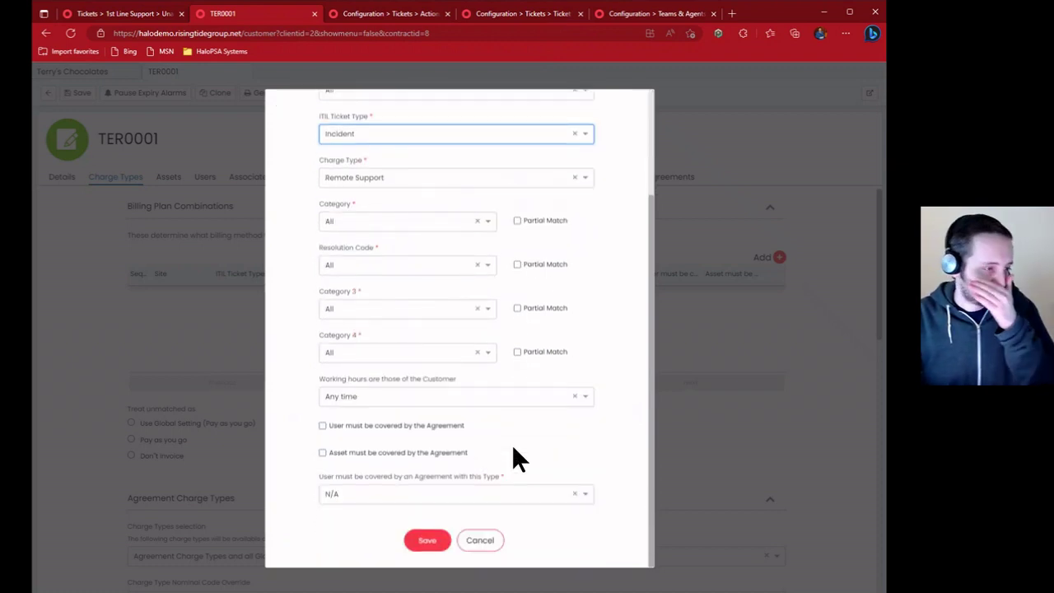
{"action": "left_click", "coordinate": [488, 399]}
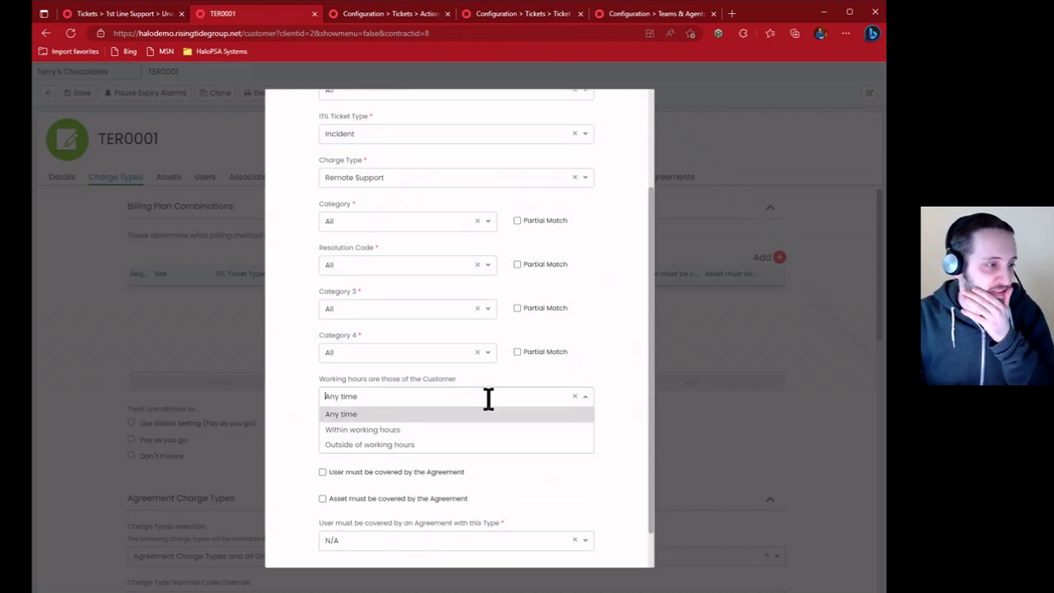
{"action": "left_click", "coordinate": [488, 430]}
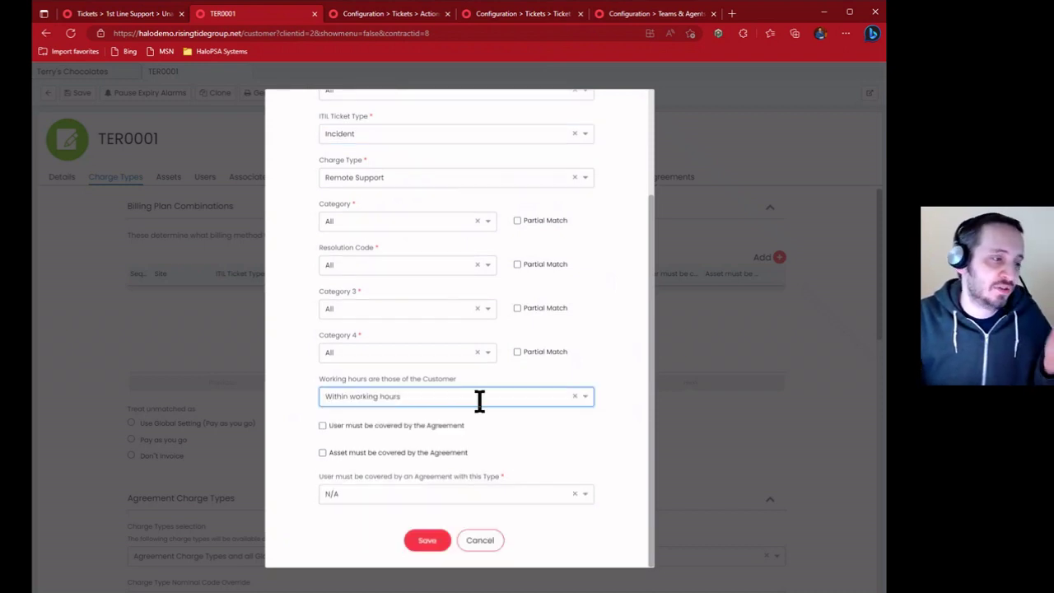
{"action": "left_click", "coordinate": [477, 399]}
{"action": "left_click", "coordinate": [499, 444]}
{"action": "left_click", "coordinate": [480, 399]}
{"action": "left_click", "coordinate": [466, 429]}
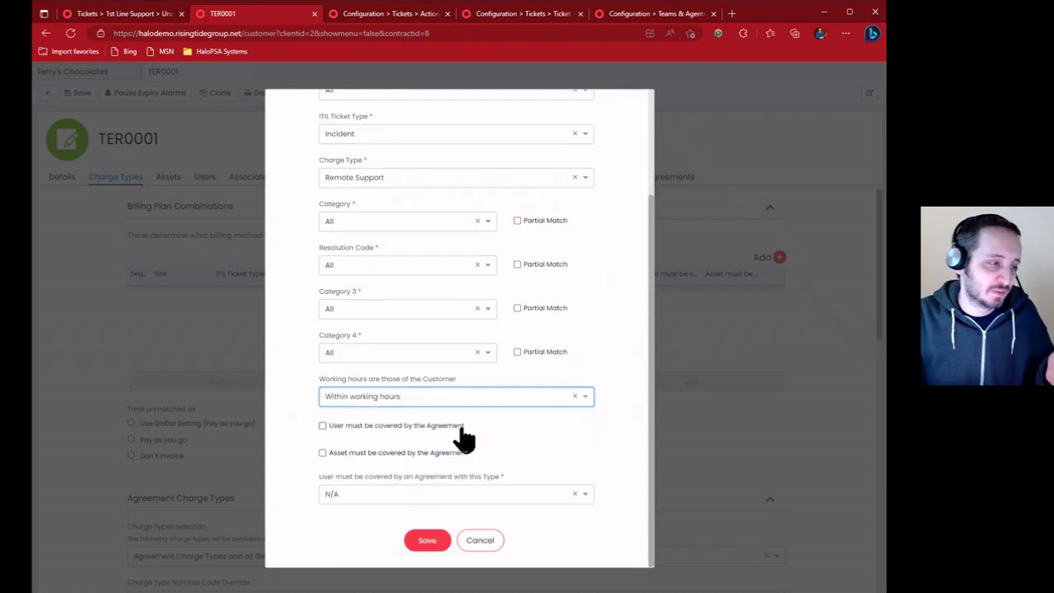
Check the agreement types that can be required for user coverage, keep N/A, and save the billing plan combination
{"action": "left_click", "coordinate": [447, 493]}
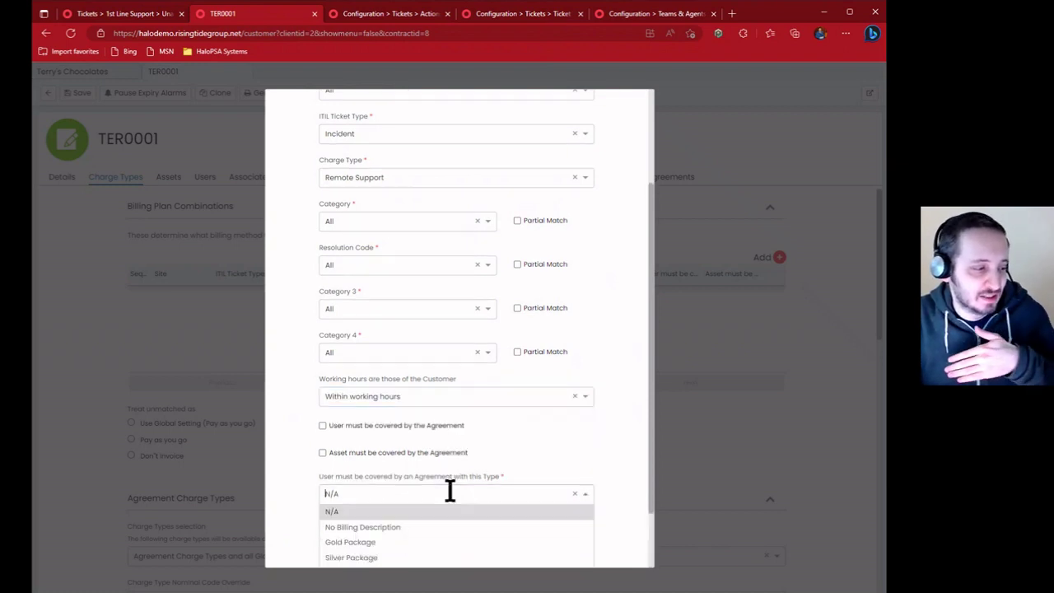
{"action": "scroll", "coordinate": [465, 507], "scroll_direction": "down", "scroll_amount": 1}
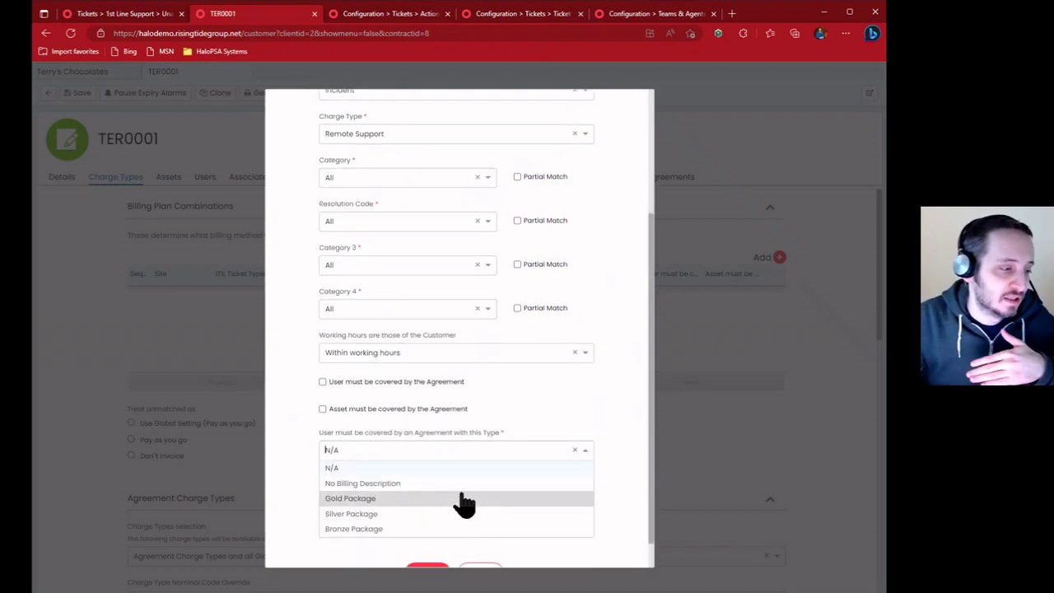
{"action": "scroll", "coordinate": [473, 489], "scroll_direction": "down", "scroll_amount": 1}
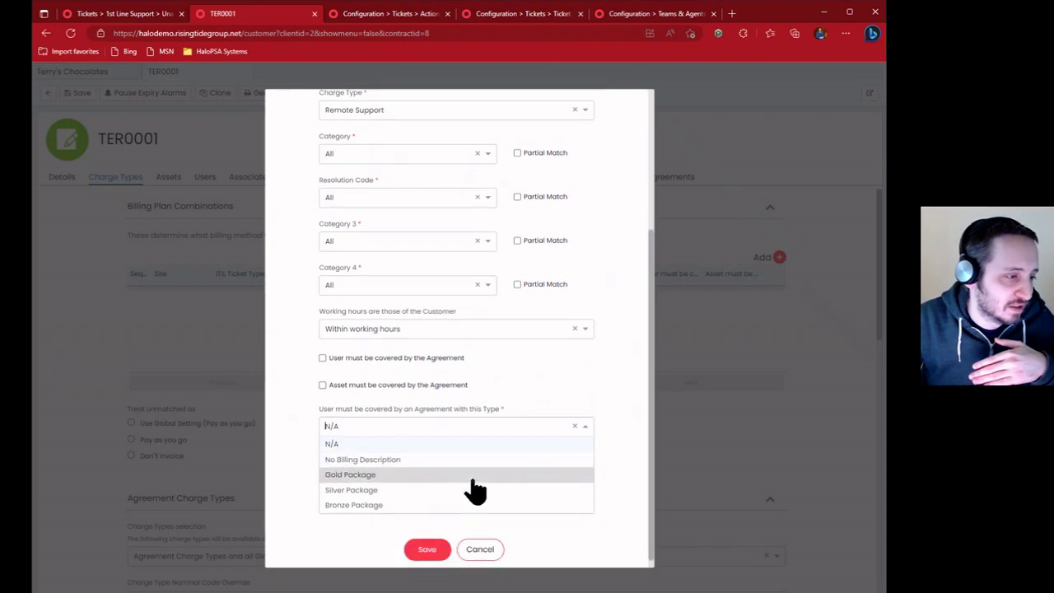
{"action": "left_click", "coordinate": [537, 399]}
{"action": "scroll", "coordinate": [494, 436], "scroll_direction": "up", "scroll_amount": 2}
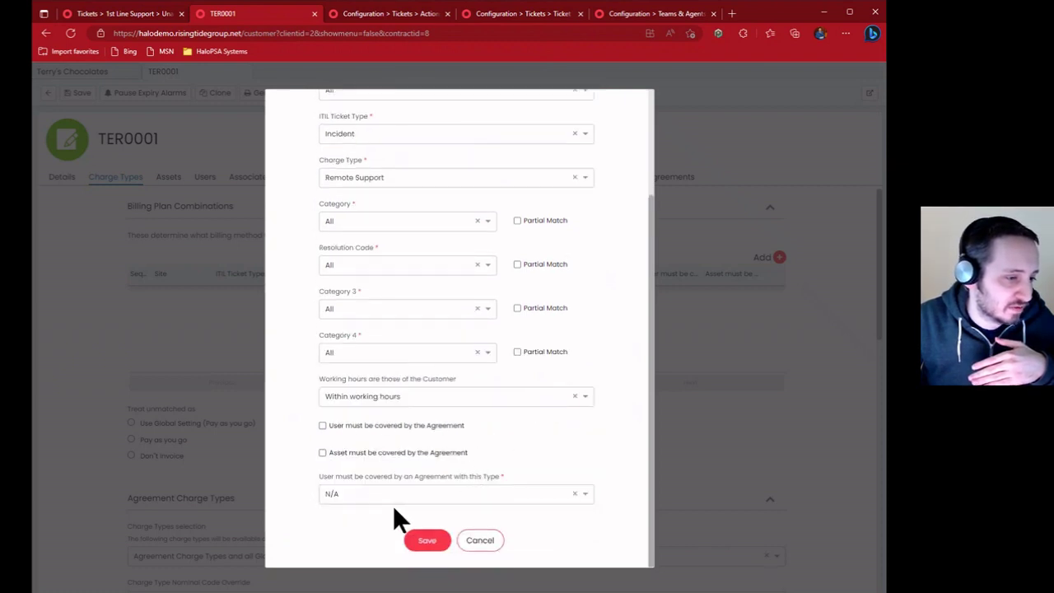
{"action": "left_click", "coordinate": [426, 541]}
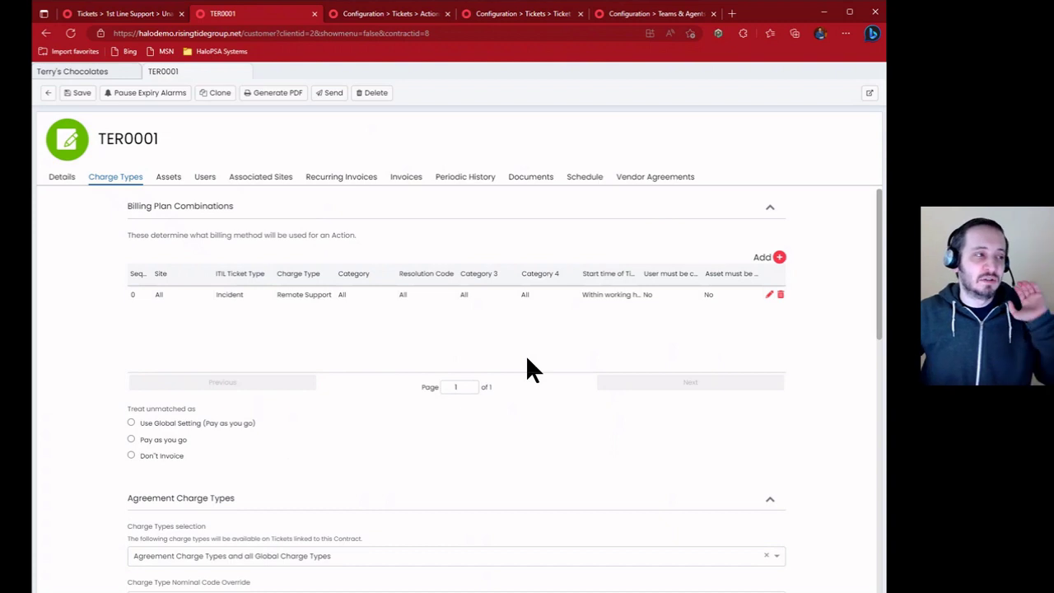
View the settings offered for another billing plan combination in the agreement, cancelling without adding one
{"action": "left_click", "coordinate": [774, 258]}
{"action": "scroll", "coordinate": [576, 346], "scroll_direction": "down", "scroll_amount": 3}
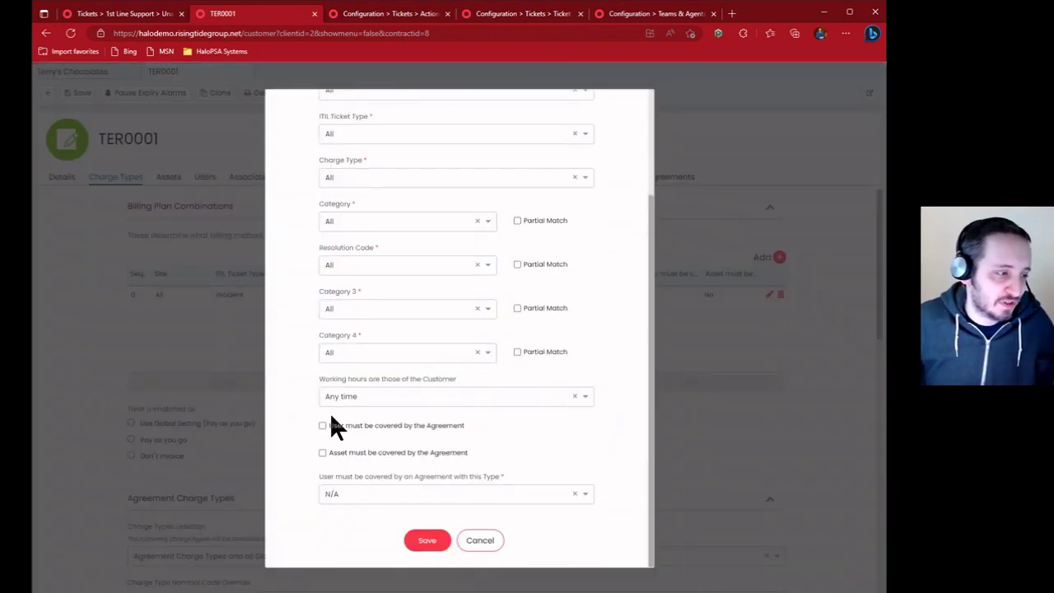
{"action": "left_click", "coordinate": [480, 540]}
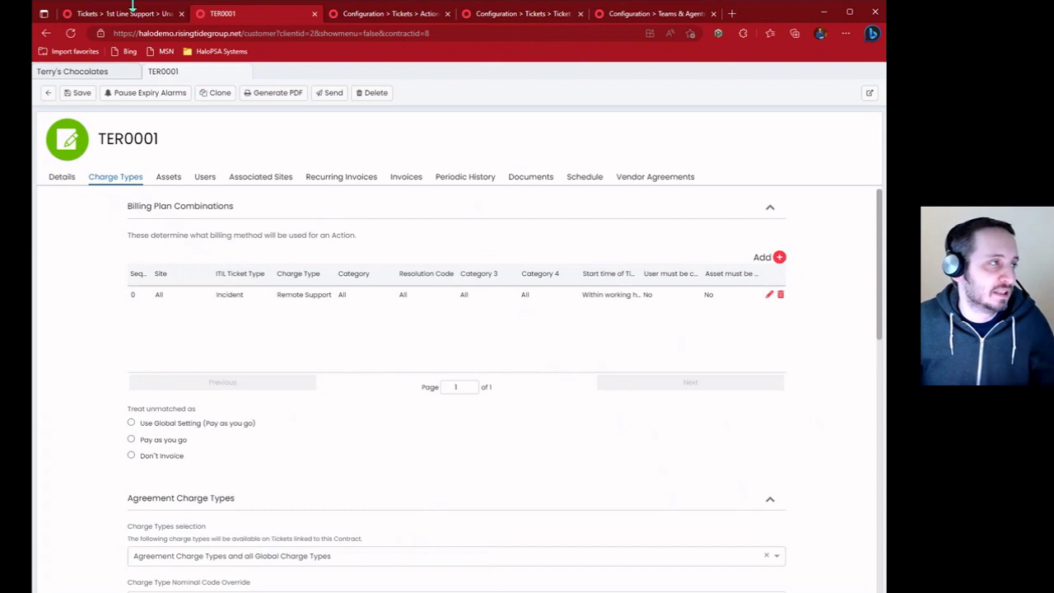
Examine the Billing Plan Combinations in Terry's Chocolates' customer billing settings, including the assigned billing plan
{"action": "left_click", "coordinate": [91, 73]}
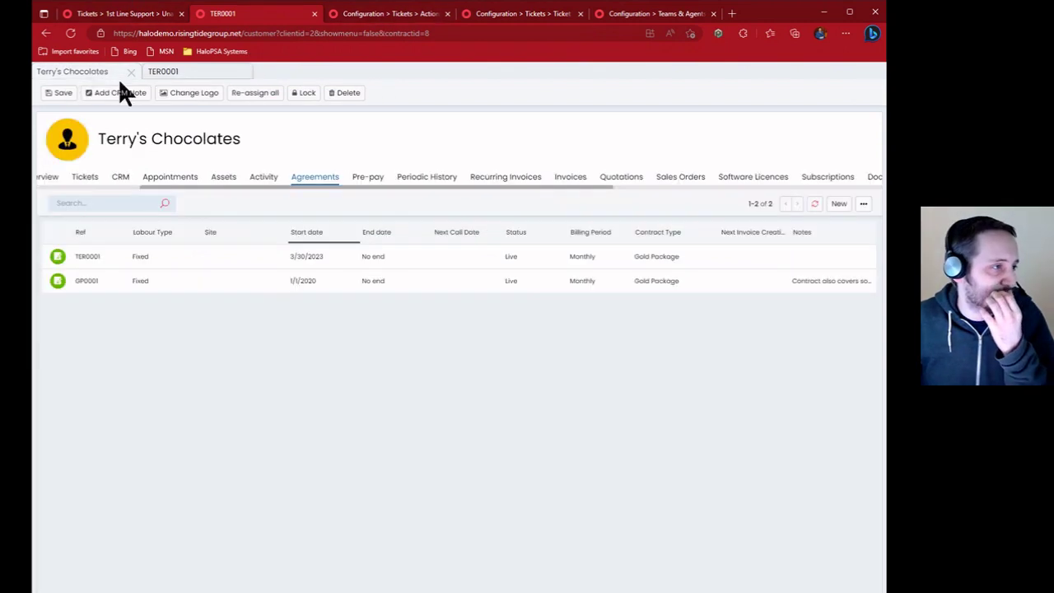
{"action": "left_click_drag", "start_coordinate": [383, 187], "coordinate": [708, 188]}
{"action": "left_click", "coordinate": [707, 180]}
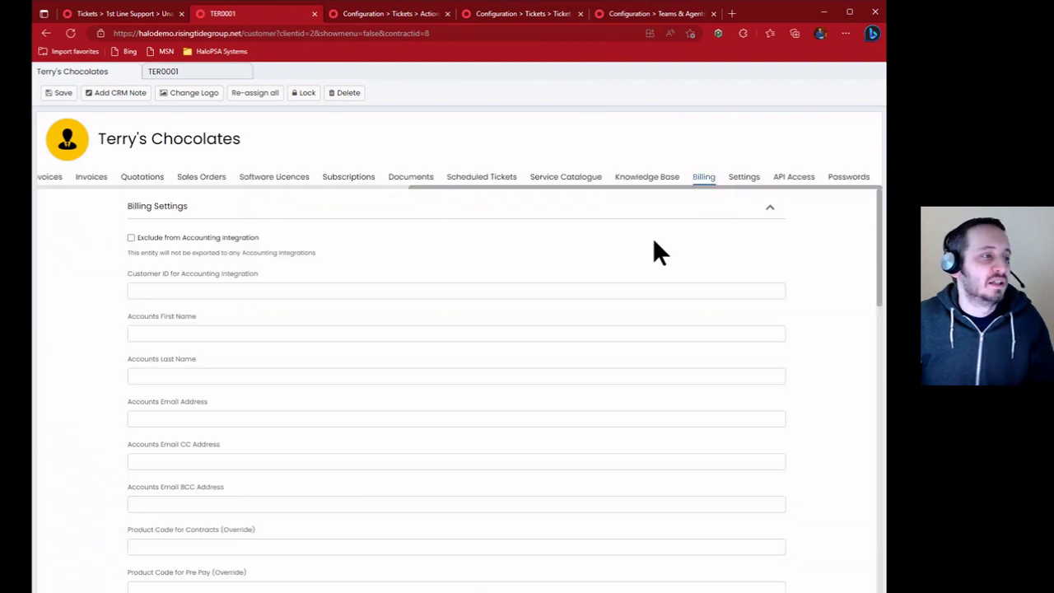
{"action": "scroll", "coordinate": [369, 312], "scroll_direction": "down", "scroll_amount": 10}
{"action": "scroll", "coordinate": [371, 312], "scroll_direction": "down", "scroll_amount": 8}
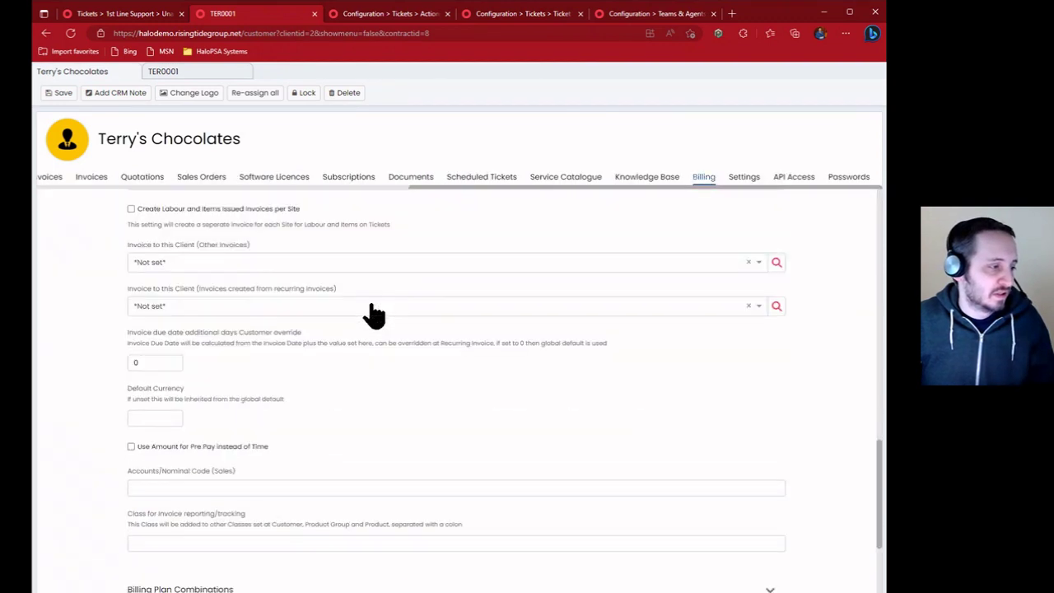
{"action": "left_click", "coordinate": [387, 430]}
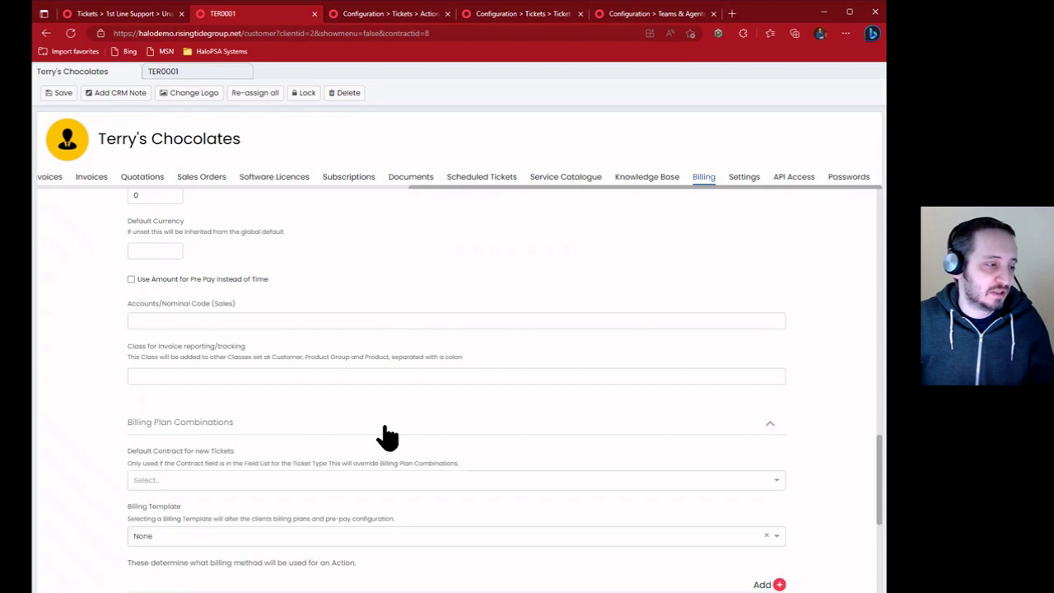
{"action": "scroll", "coordinate": [392, 435], "scroll_direction": "down", "scroll_amount": 4}
{"action": "scroll", "coordinate": [504, 379], "scroll_direction": "up", "scroll_amount": 1}
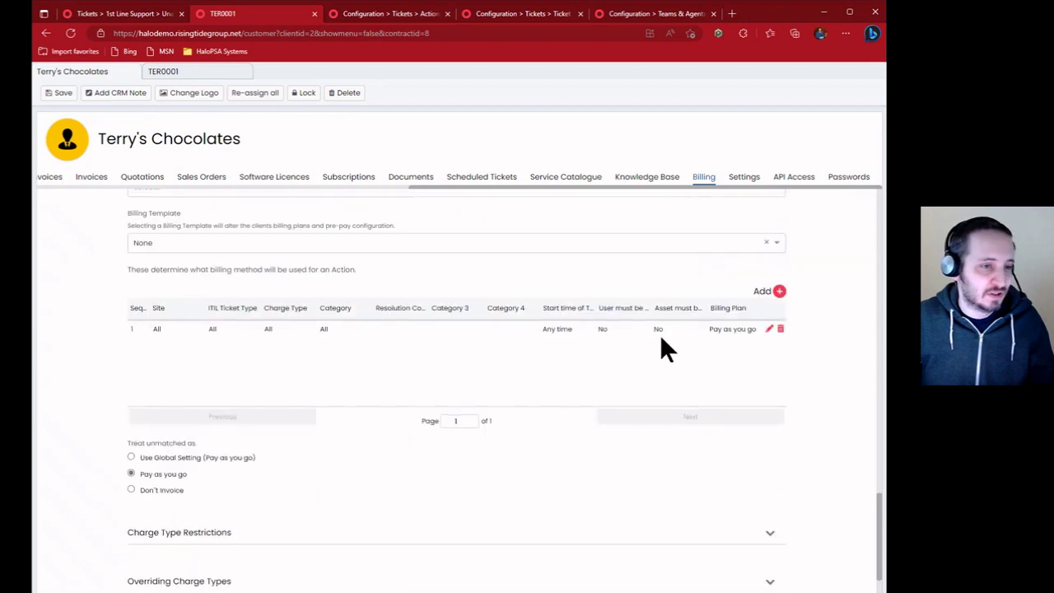
Review the criteria of the Remote Support combination in the TER0001 agreement, cancelling without changes
{"action": "left_click", "coordinate": [195, 72]}
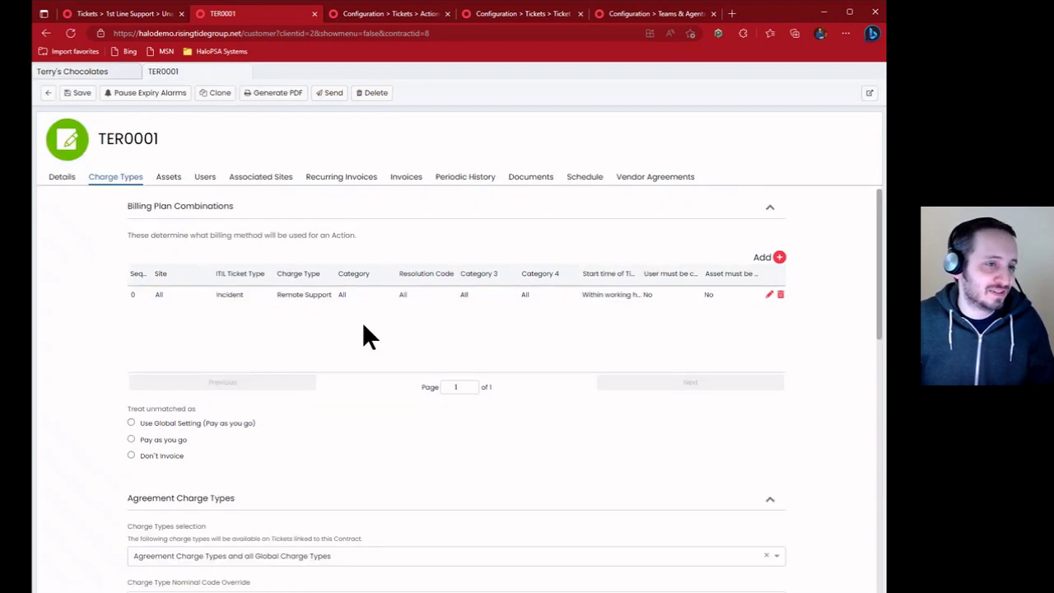
{"action": "left_click", "coordinate": [768, 295]}
{"action": "scroll", "coordinate": [477, 412], "scroll_direction": "down", "scroll_amount": 4}
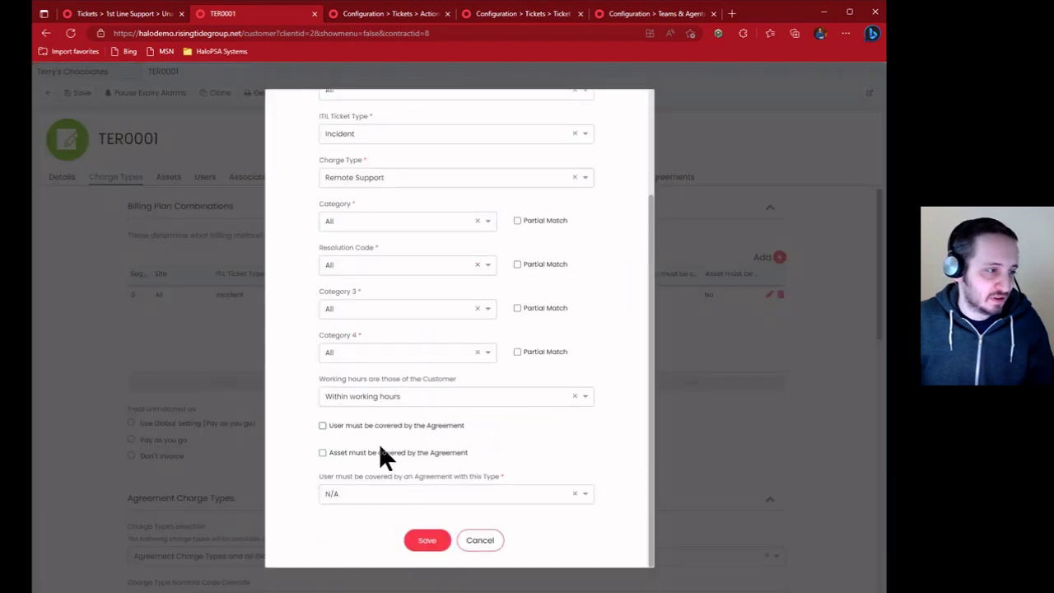
{"action": "scroll", "coordinate": [381, 455], "scroll_direction": "up", "scroll_amount": 4}
{"action": "scroll", "coordinate": [386, 461], "scroll_direction": "down", "scroll_amount": 4}
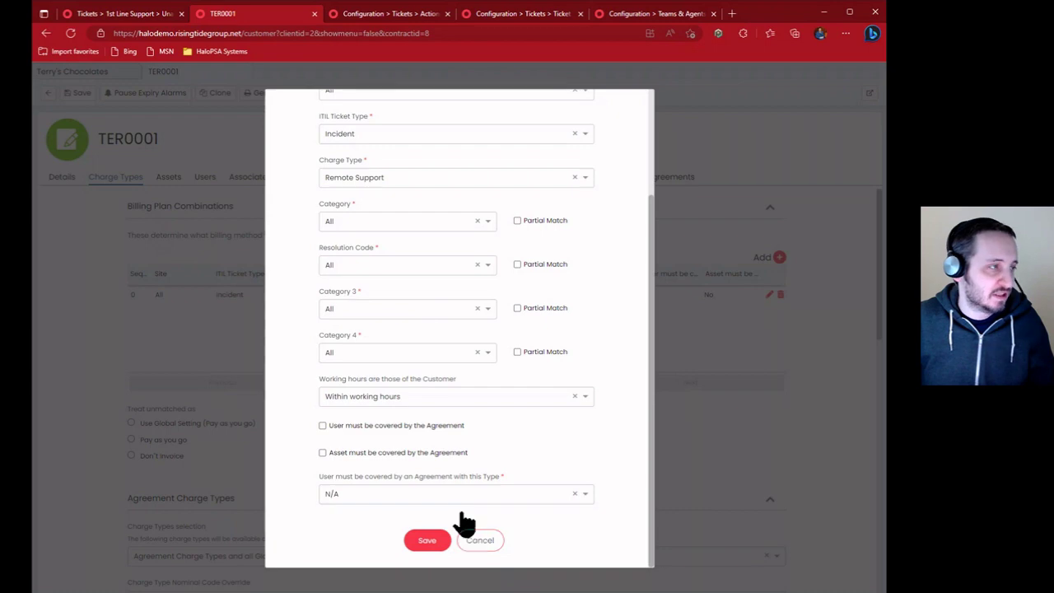
{"action": "left_click", "coordinate": [478, 539]}
Save the TER0001 agreement with its new billing plan combination and close it to return to the customer record
{"action": "left_click", "coordinate": [83, 73]}
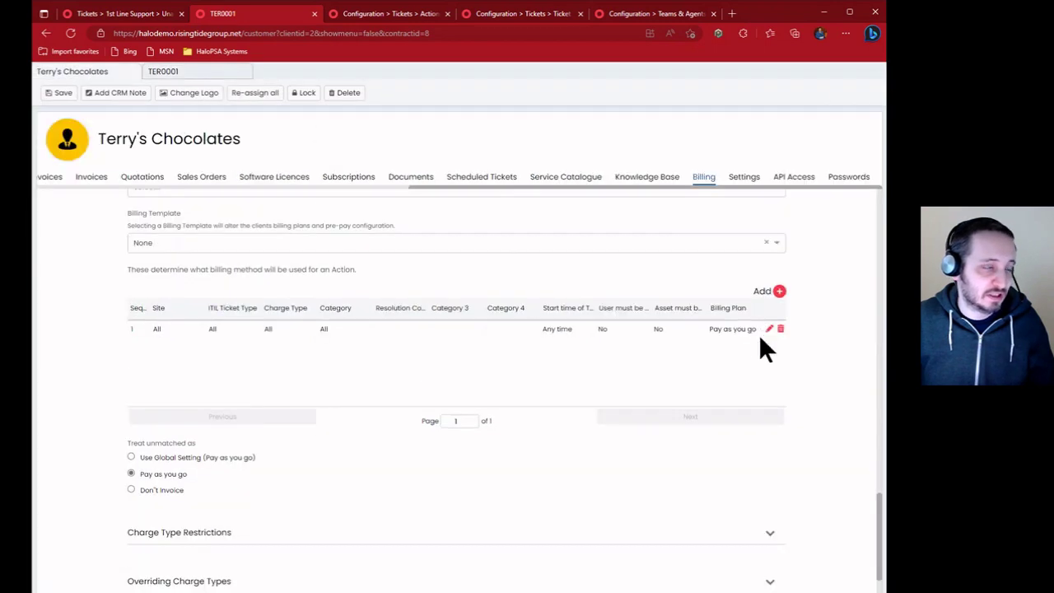
{"action": "left_click", "coordinate": [191, 73]}
{"action": "left_click", "coordinate": [76, 92]}
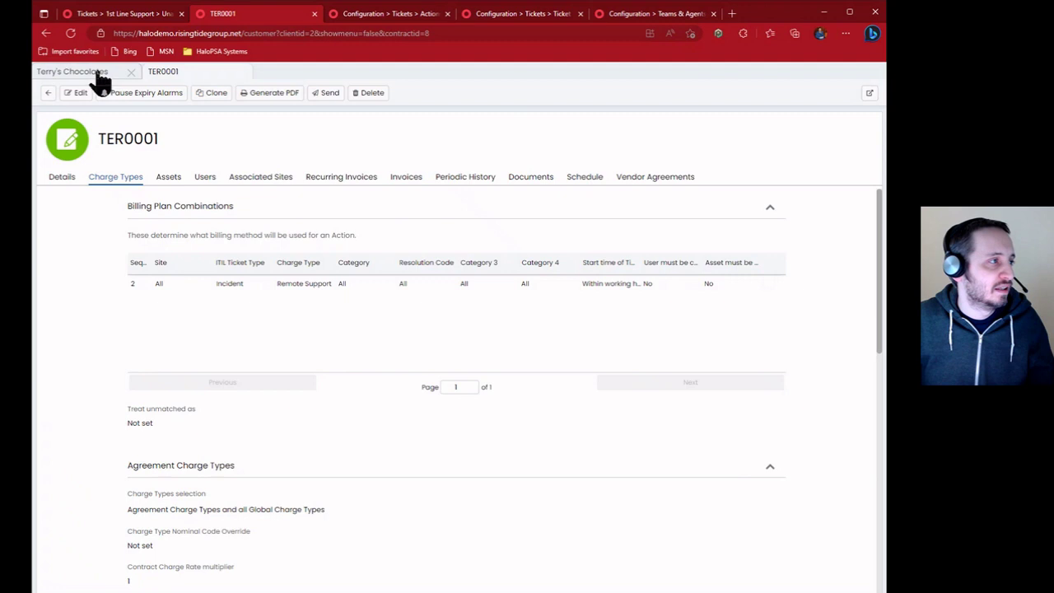
{"action": "left_click", "coordinate": [93, 74]}
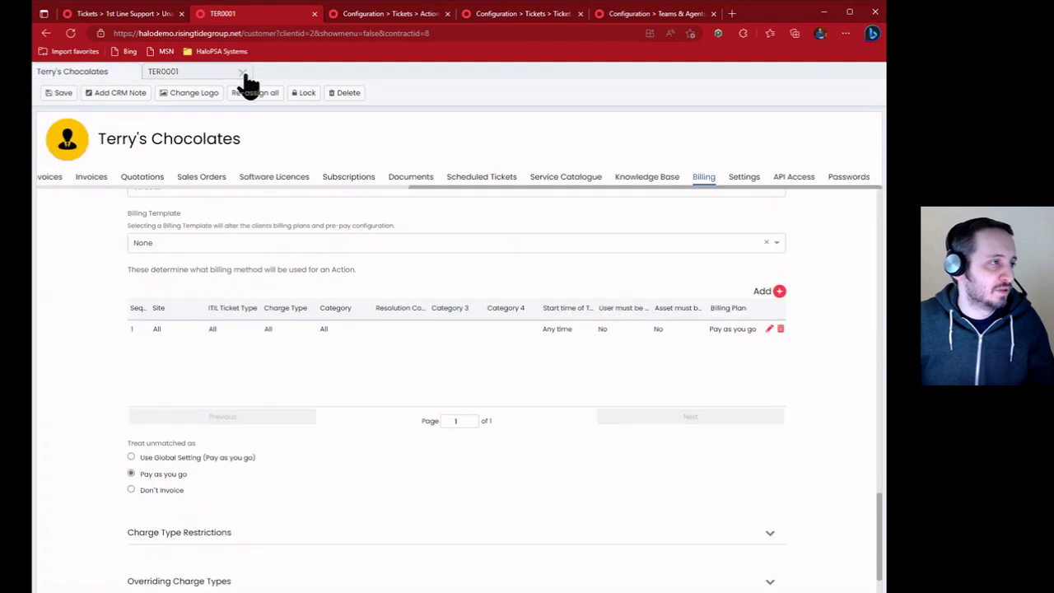
{"action": "left_click", "coordinate": [244, 72]}
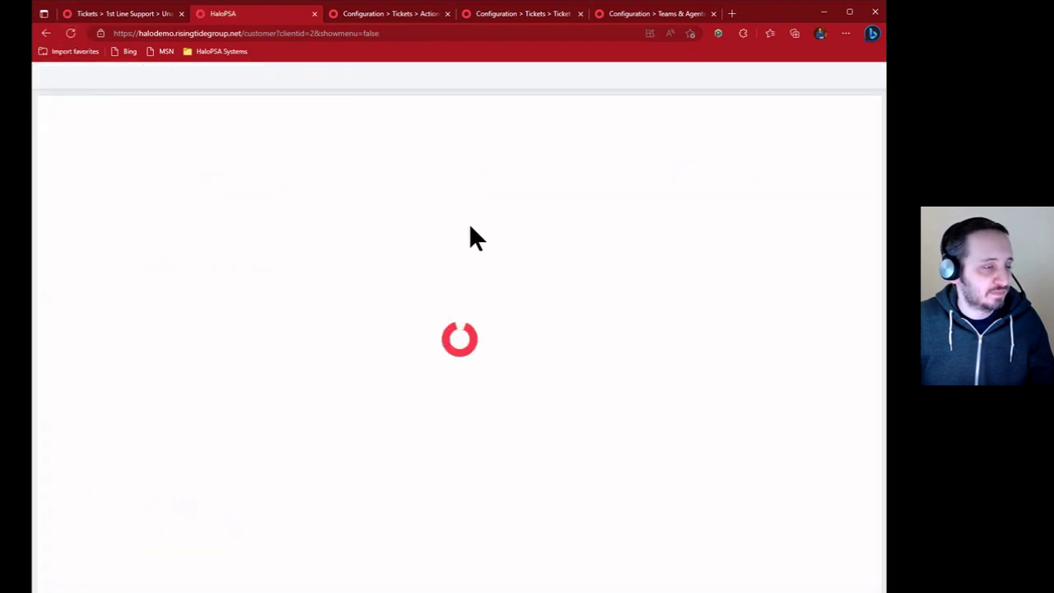
Open the Billing Plan Combinations in Terry's Chocolates' billing settings for editing
{"action": "left_click_drag", "start_coordinate": [496, 171], "coordinate": [830, 169]}
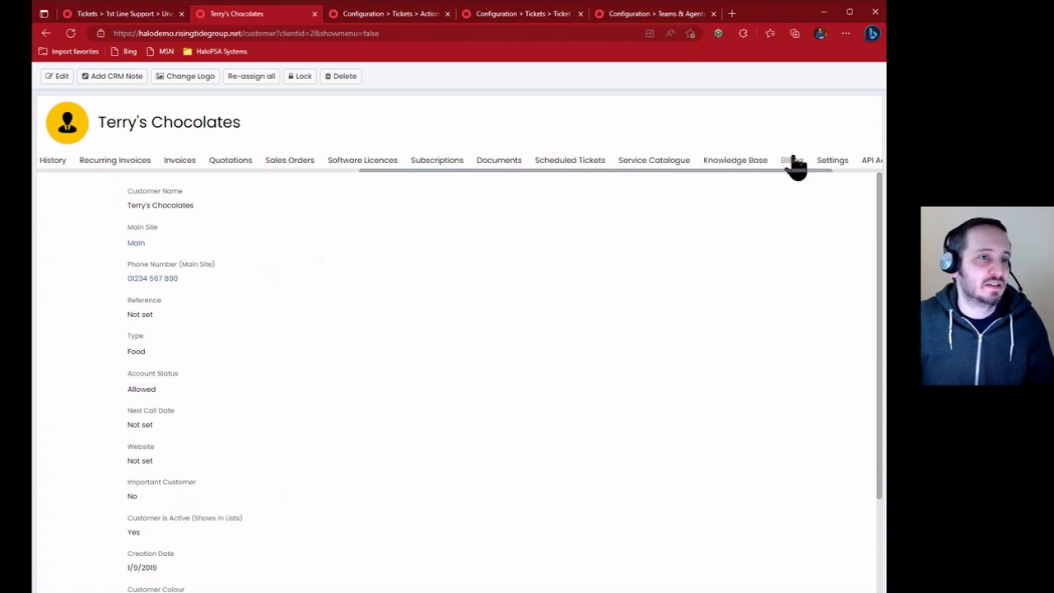
{"action": "left_click", "coordinate": [793, 162]}
{"action": "scroll", "coordinate": [296, 313], "scroll_direction": "down", "scroll_amount": 5}
{"action": "scroll", "coordinate": [287, 336], "scroll_direction": "down", "scroll_amount": 5}
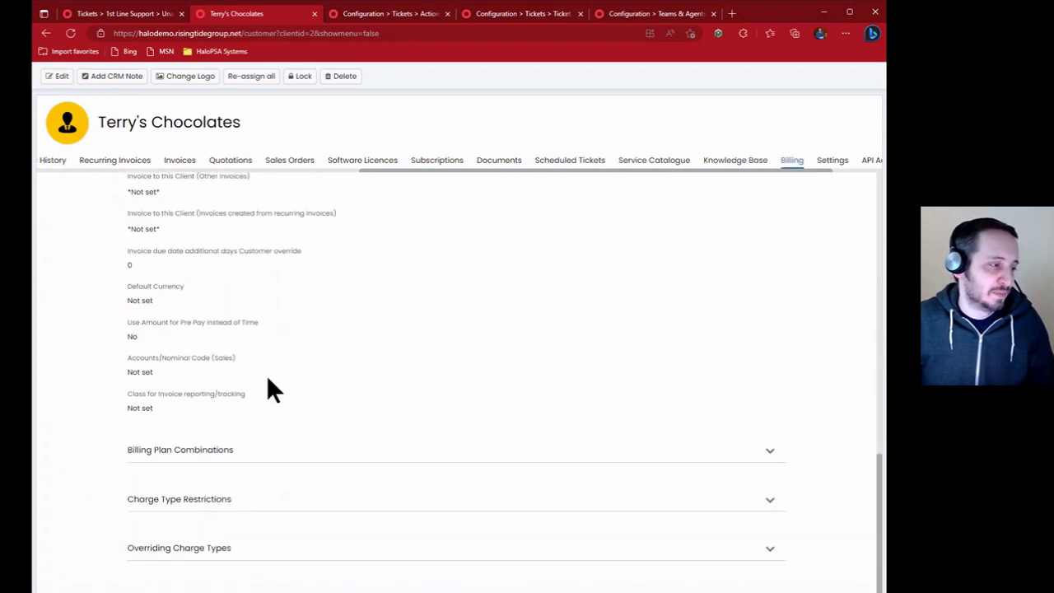
{"action": "left_click", "coordinate": [278, 447]}
{"action": "scroll", "coordinate": [293, 403], "scroll_direction": "down", "scroll_amount": 1}
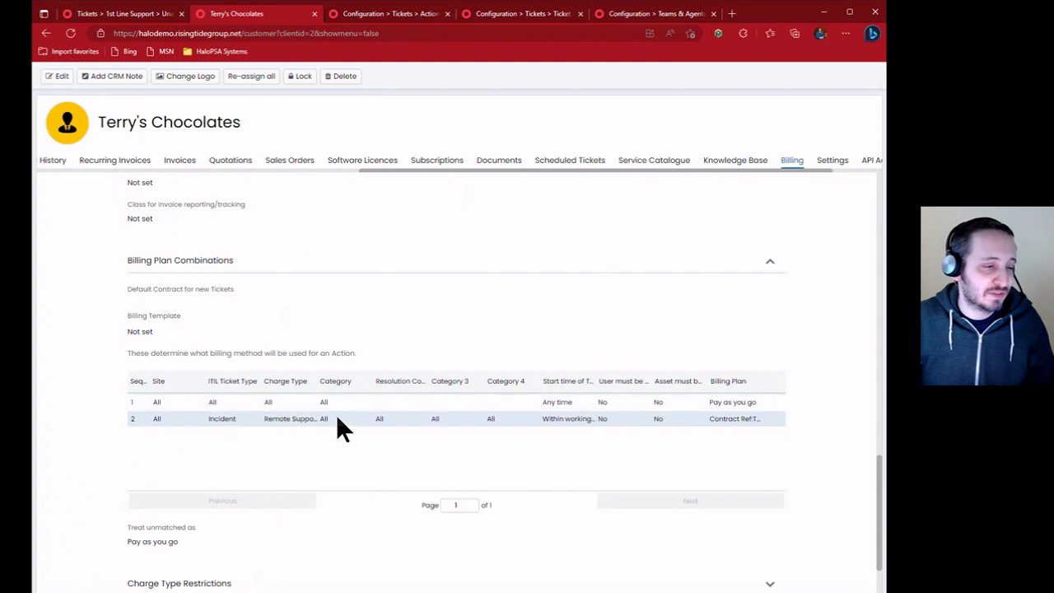
{"action": "left_click", "coordinate": [55, 78]}
{"action": "scroll", "coordinate": [269, 333], "scroll_direction": "down", "scroll_amount": 5}
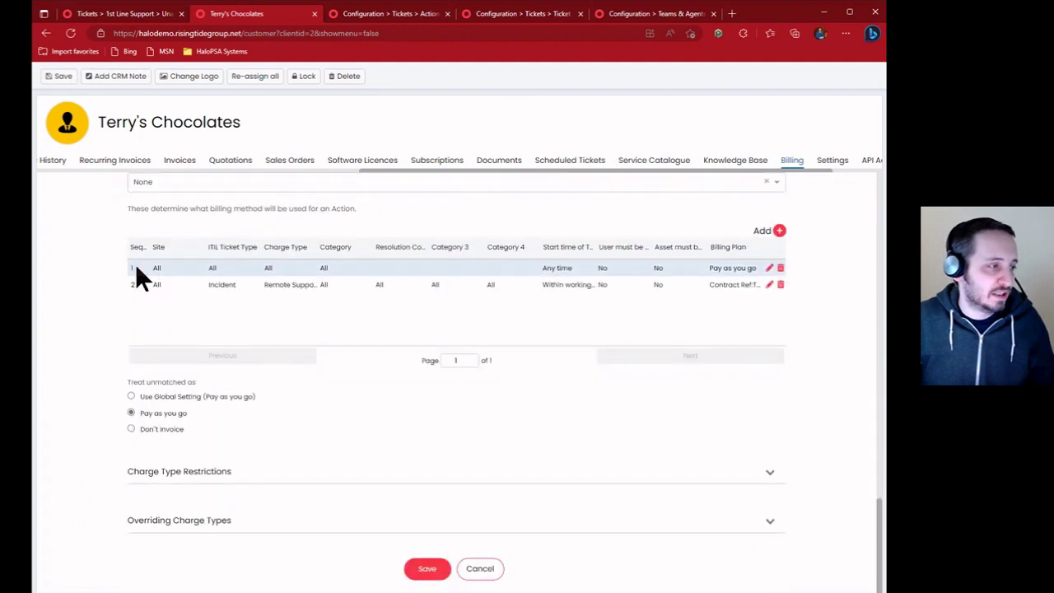
{"action": "left_click_drag", "start_coordinate": [133, 265], "coordinate": [504, 273]}
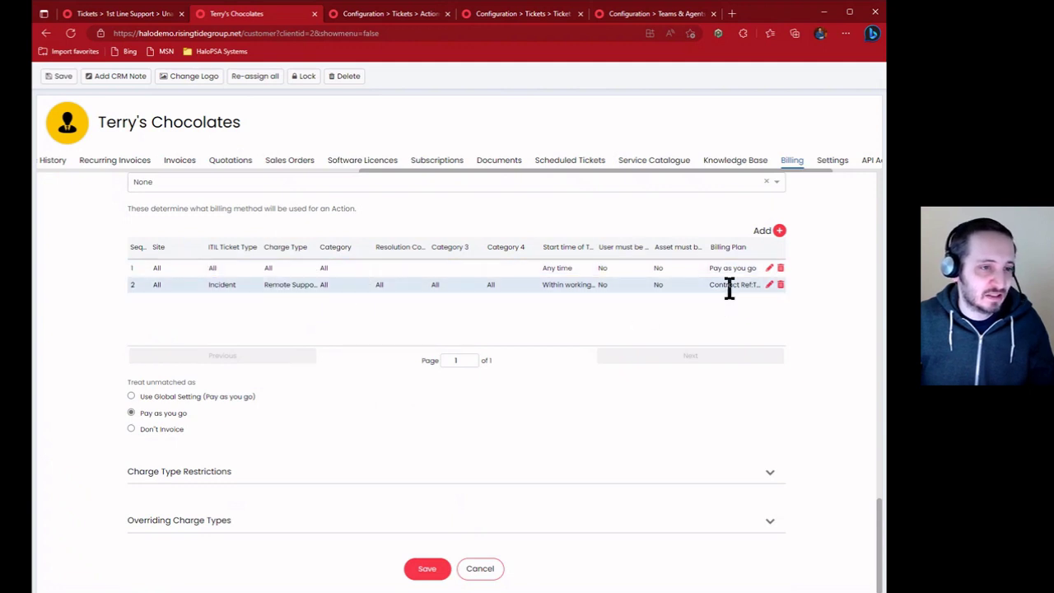
Examine the criteria and billing plan of the customer's Remote Support incident combination, cancelling without changes
{"action": "left_click", "coordinate": [768, 284]}
{"action": "scroll", "coordinate": [439, 370], "scroll_direction": "down", "scroll_amount": 2}
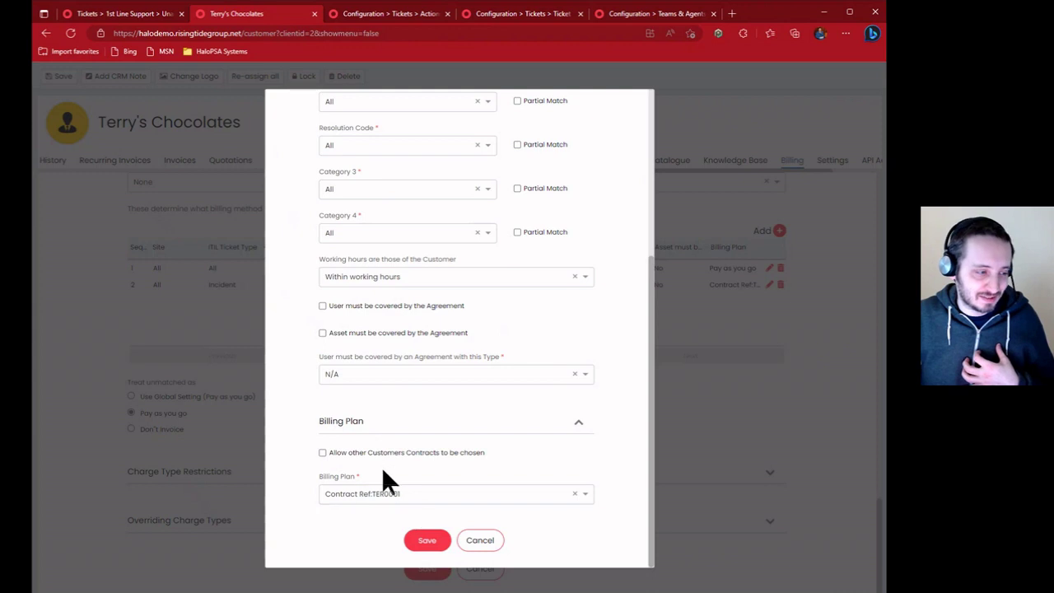
{"action": "left_click", "coordinate": [472, 543]}
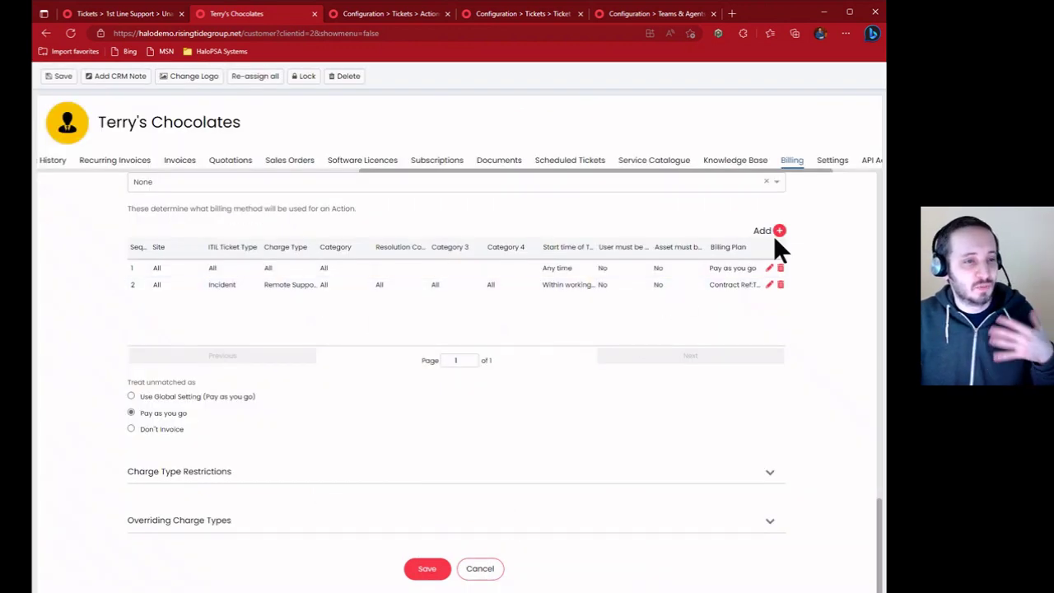
{"action": "left_click", "coordinate": [770, 286]}
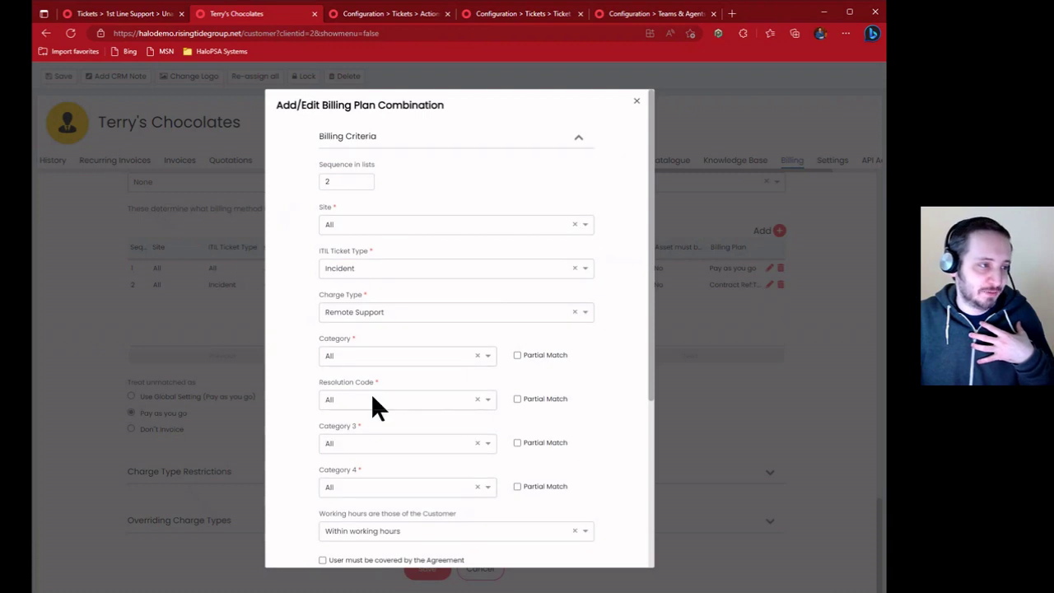
{"action": "scroll", "coordinate": [371, 404], "scroll_direction": "down", "scroll_amount": 2}
{"action": "scroll", "coordinate": [371, 404], "scroll_direction": "down", "scroll_amount": 4}
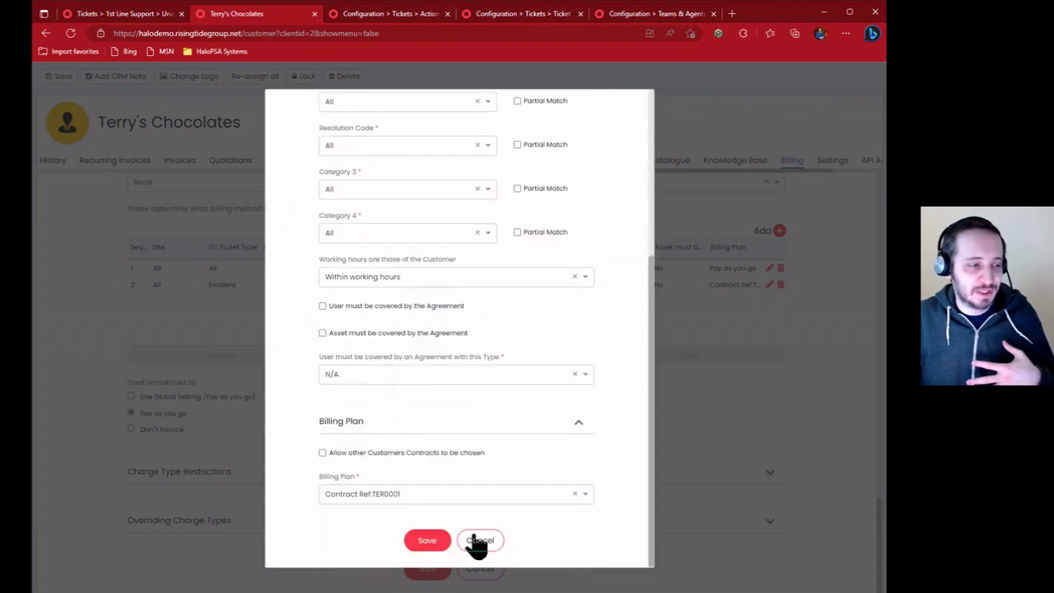
{"action": "left_click", "coordinate": [474, 543]}
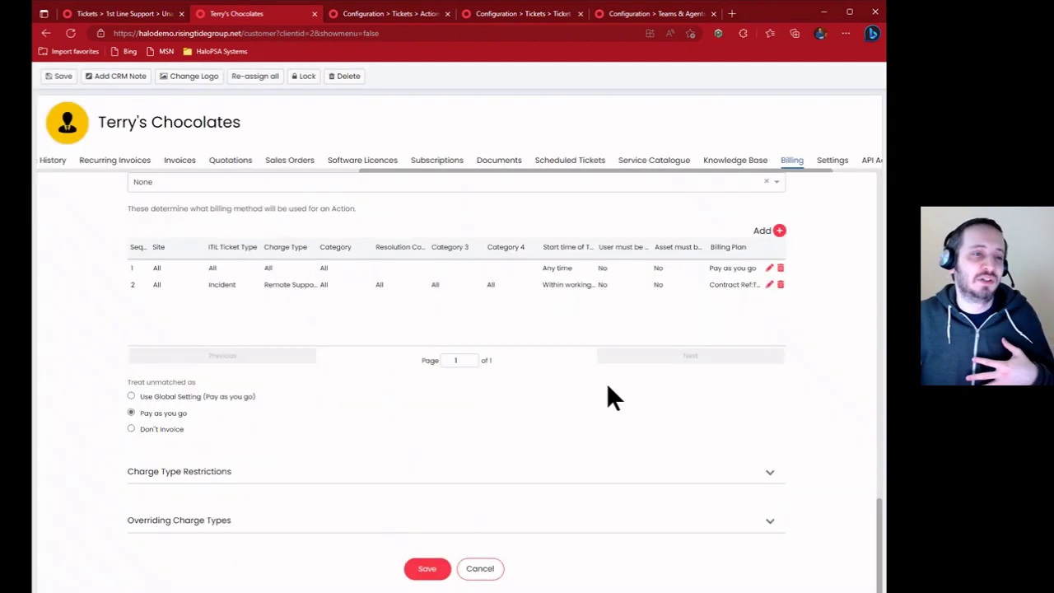
Start a new billing plan combination for the customer with Contract Ref:GP0001 as its Billing Plan
{"action": "left_click", "coordinate": [779, 230]}
{"action": "scroll", "coordinate": [552, 346], "scroll_direction": "down", "scroll_amount": 5}
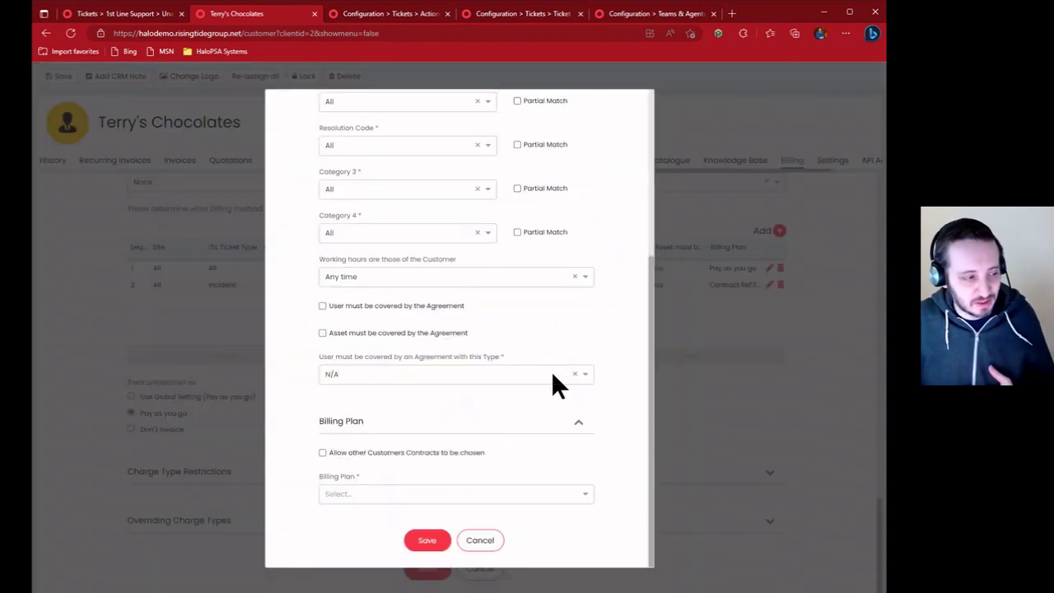
{"action": "left_click", "coordinate": [497, 494]}
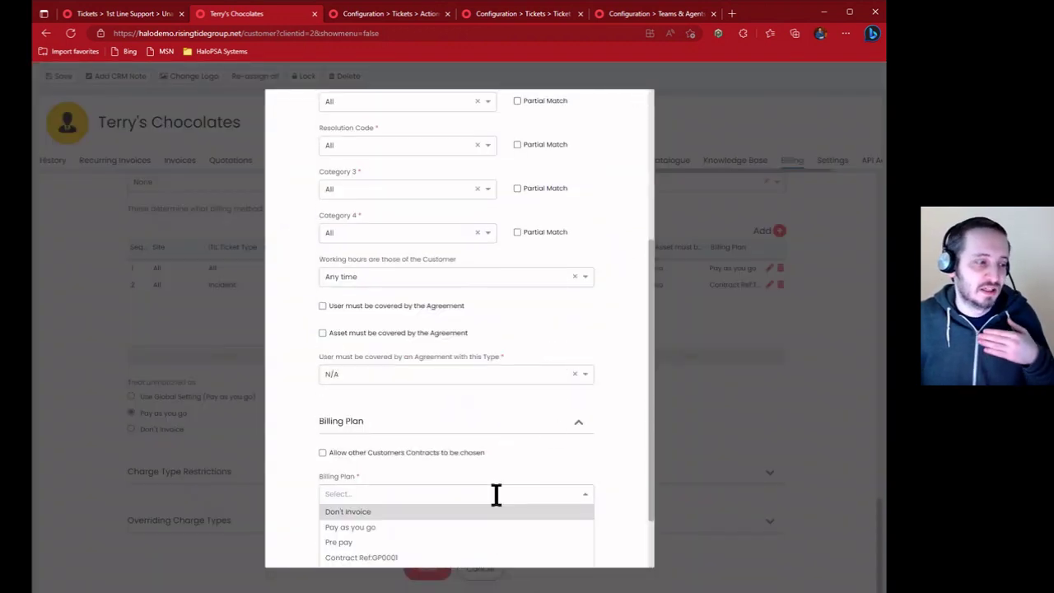
{"action": "scroll", "coordinate": [469, 492], "scroll_direction": "down", "scroll_amount": 1}
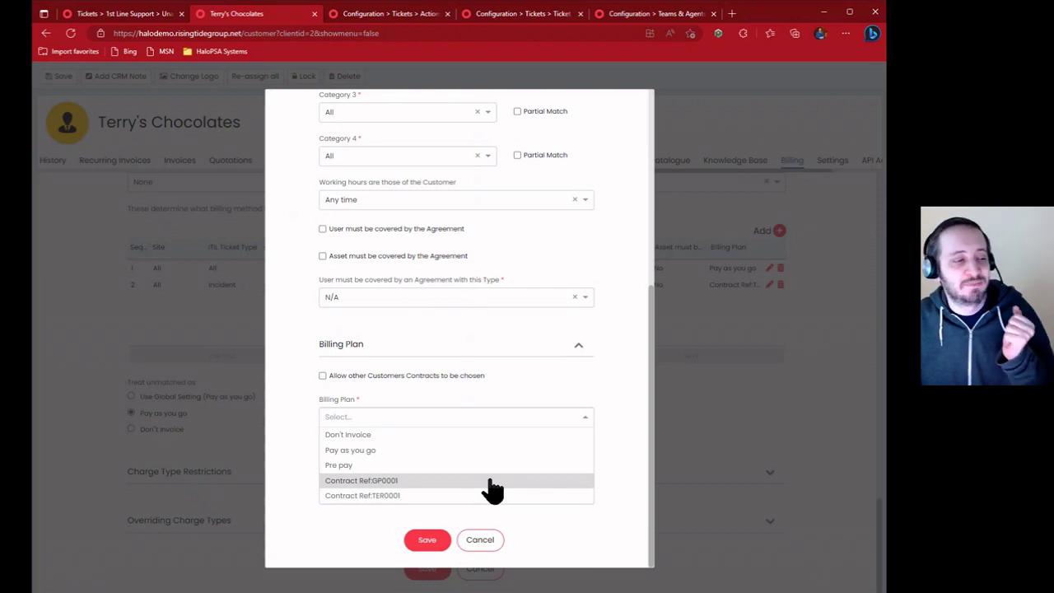
{"action": "left_click", "coordinate": [492, 484]}
Set the new combination's Charge Type to Professional Services
{"action": "scroll", "coordinate": [412, 370], "scroll_direction": "up", "scroll_amount": 5}
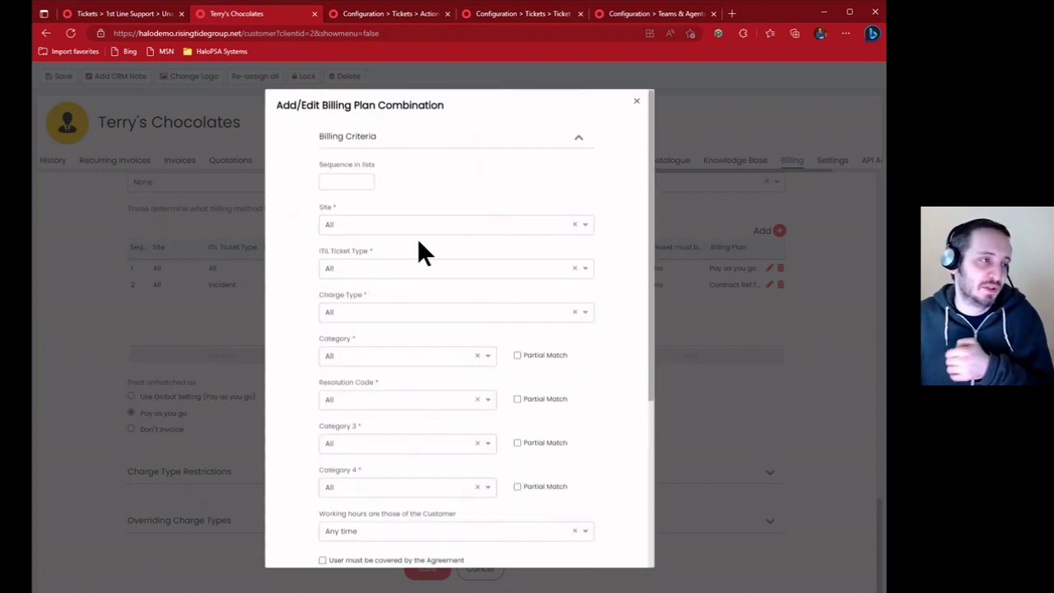
{"action": "left_click", "coordinate": [430, 307]}
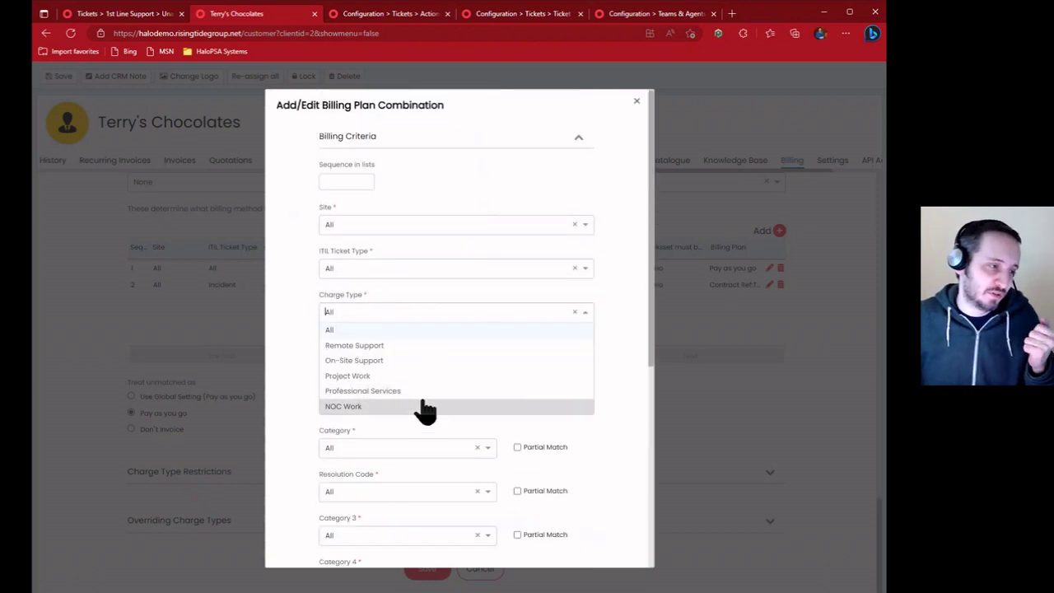
{"action": "left_click", "coordinate": [423, 406]}
{"action": "left_click", "coordinate": [419, 316]}
{"action": "left_click", "coordinate": [409, 392]}
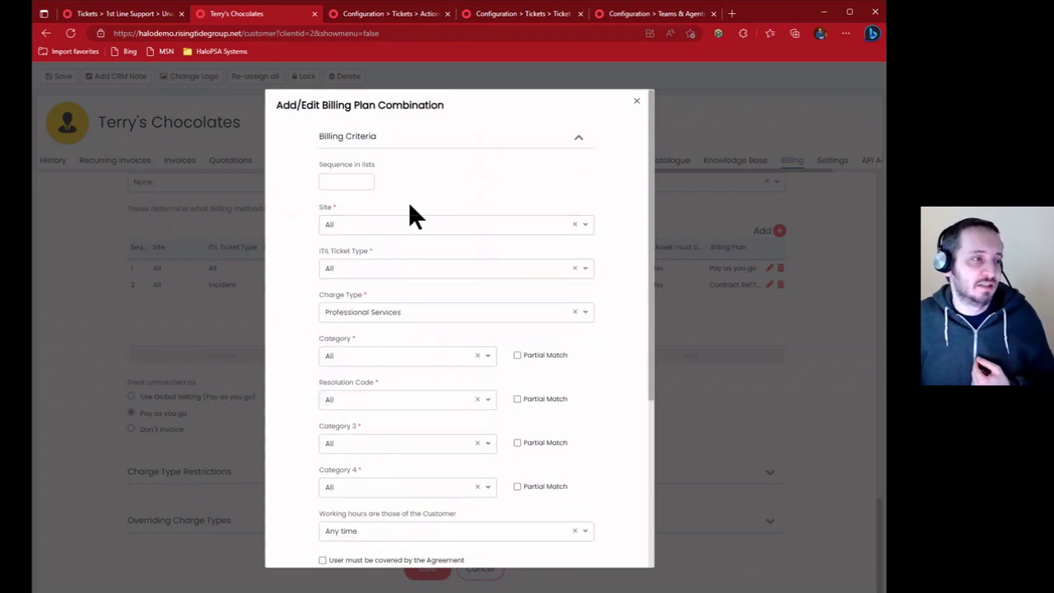
Set the new billing plan combination's ITIL Ticket Type to Projects
{"action": "left_click", "coordinate": [371, 267]}
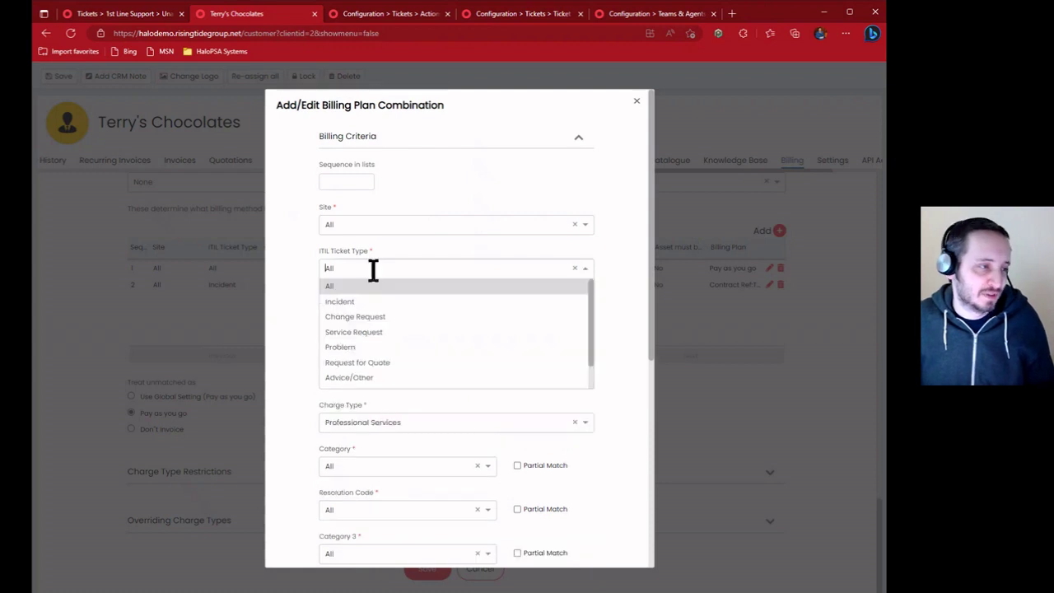
{"action": "scroll", "coordinate": [466, 337], "scroll_direction": "down", "scroll_amount": 2}
{"action": "left_click", "coordinate": [468, 349]}
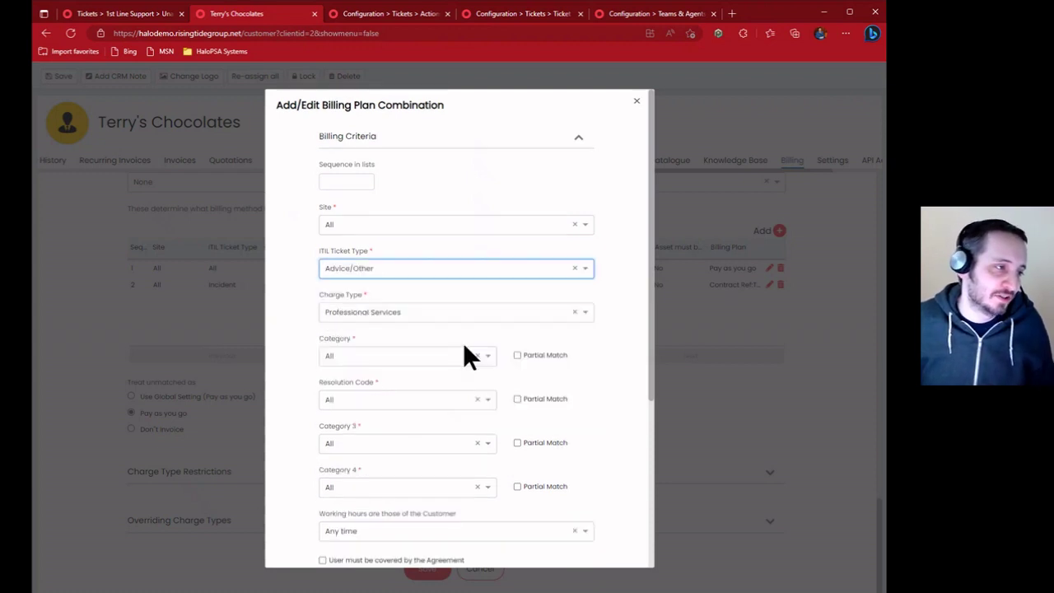
{"action": "left_click", "coordinate": [455, 271]}
{"action": "left_click", "coordinate": [448, 366]}
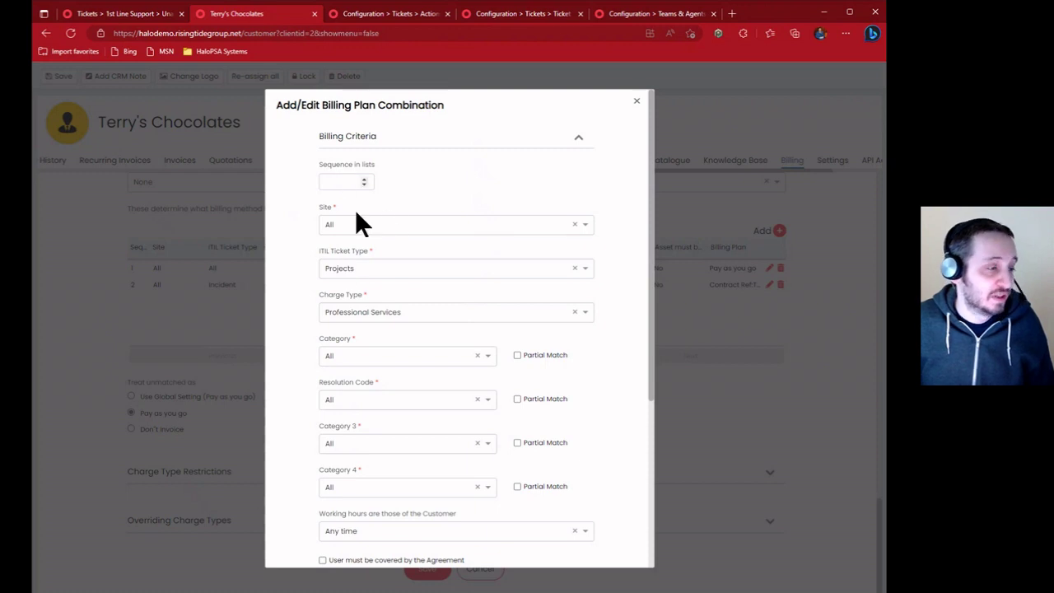
Restrict the Professional Services combination to Within working hours, then save it and the customer record
{"action": "scroll", "coordinate": [403, 319], "scroll_direction": "down", "scroll_amount": 2}
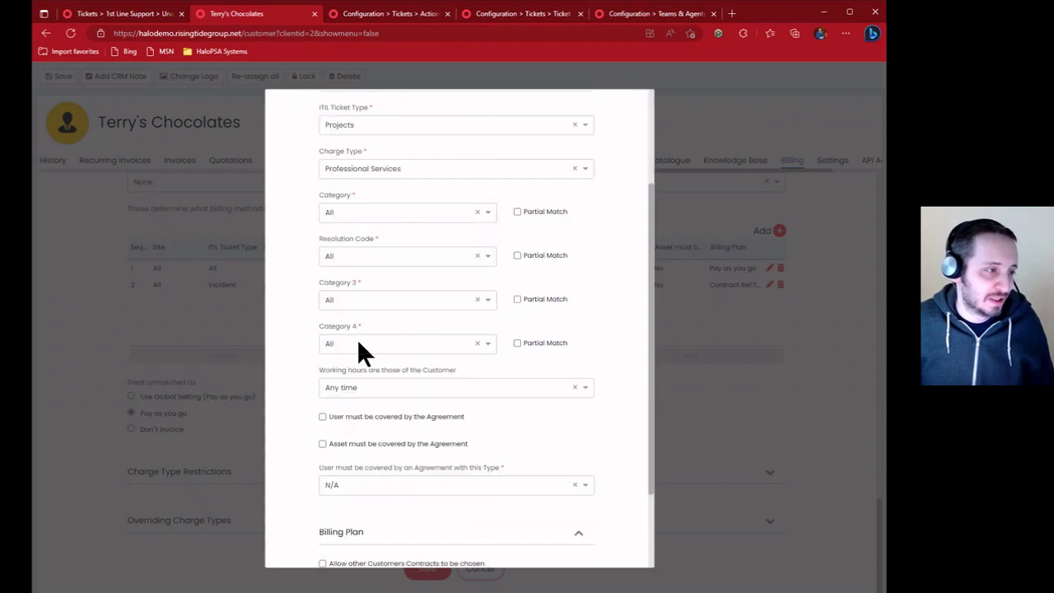
{"action": "left_click", "coordinate": [424, 387]}
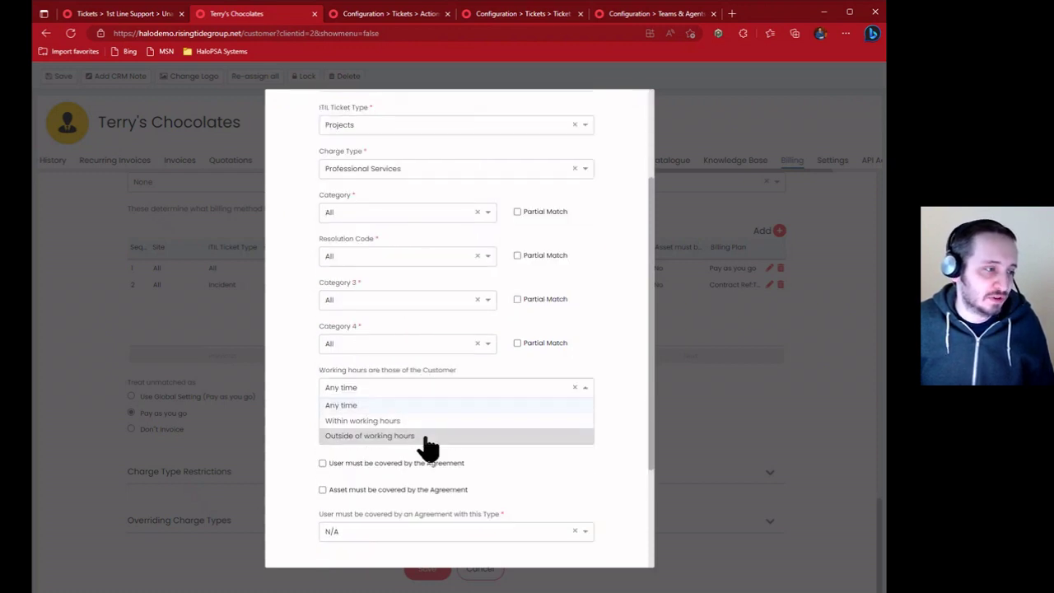
{"action": "left_click", "coordinate": [430, 419]}
{"action": "scroll", "coordinate": [560, 424], "scroll_direction": "down", "scroll_amount": 2}
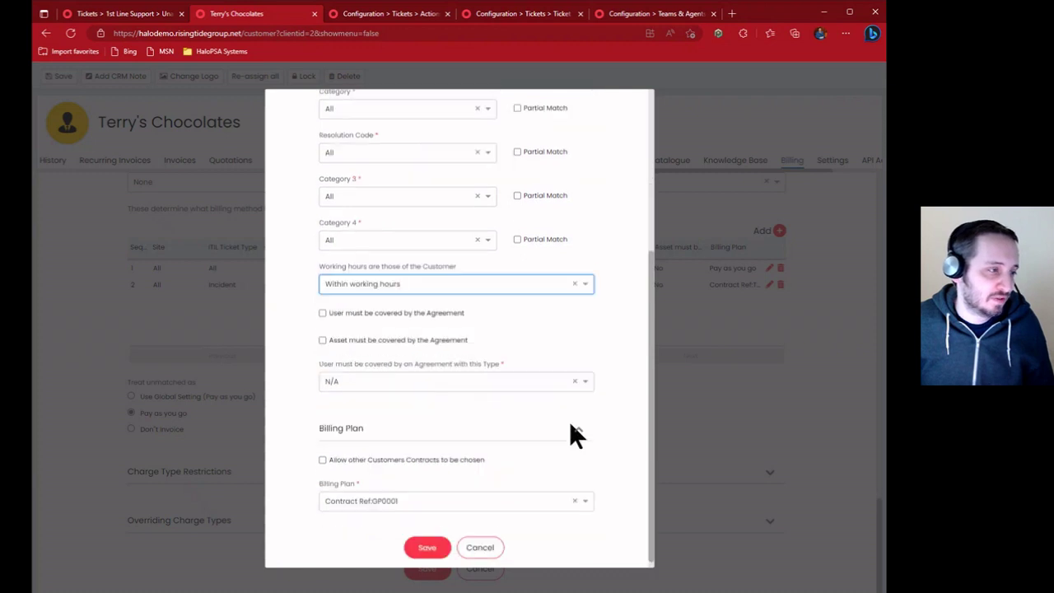
{"action": "left_click", "coordinate": [304, 302]}
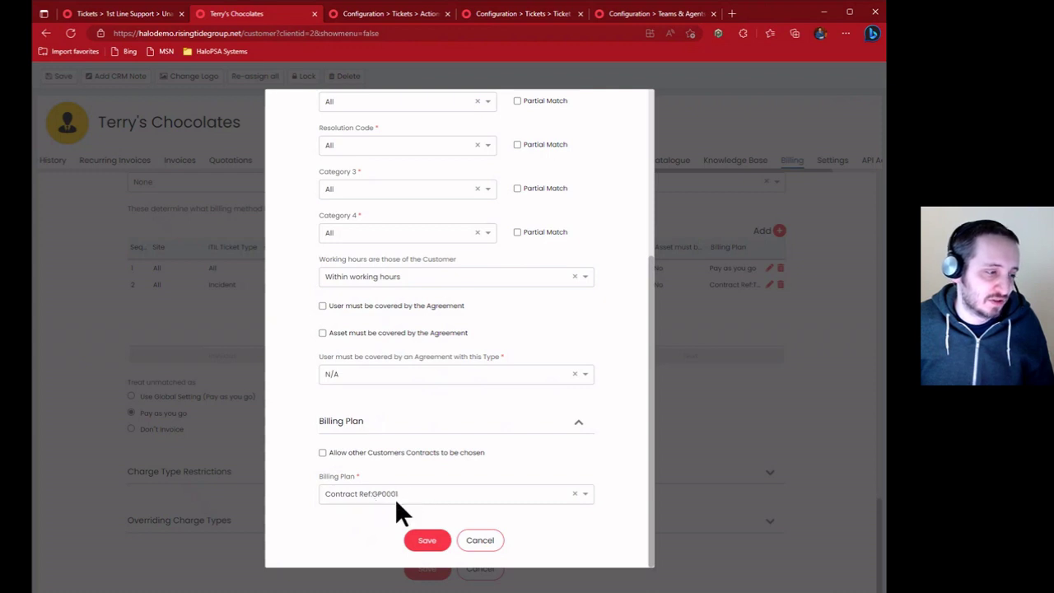
{"action": "left_click", "coordinate": [427, 542]}
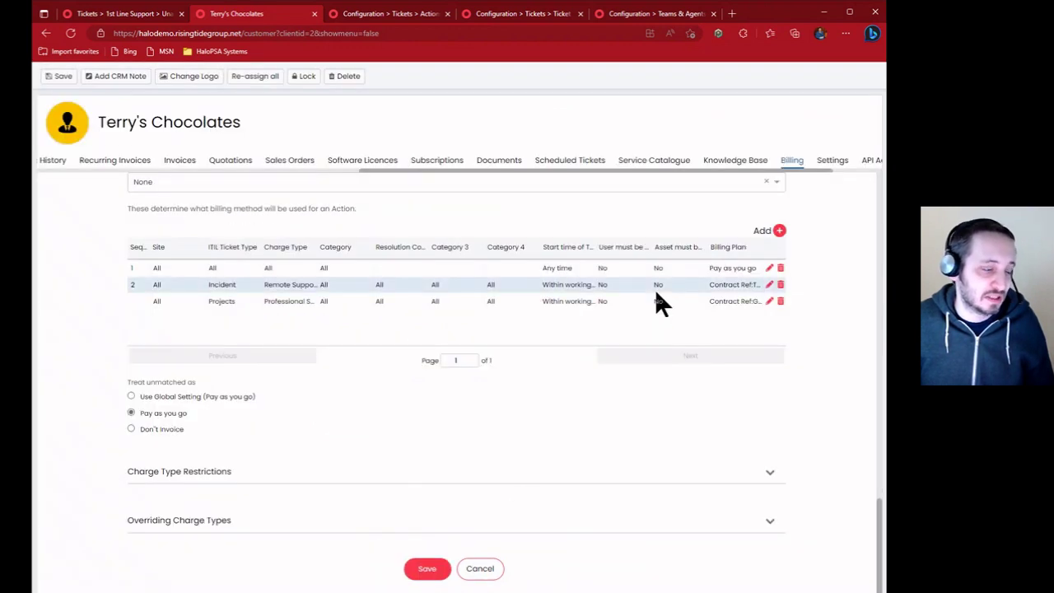
{"action": "left_click", "coordinate": [435, 570]}
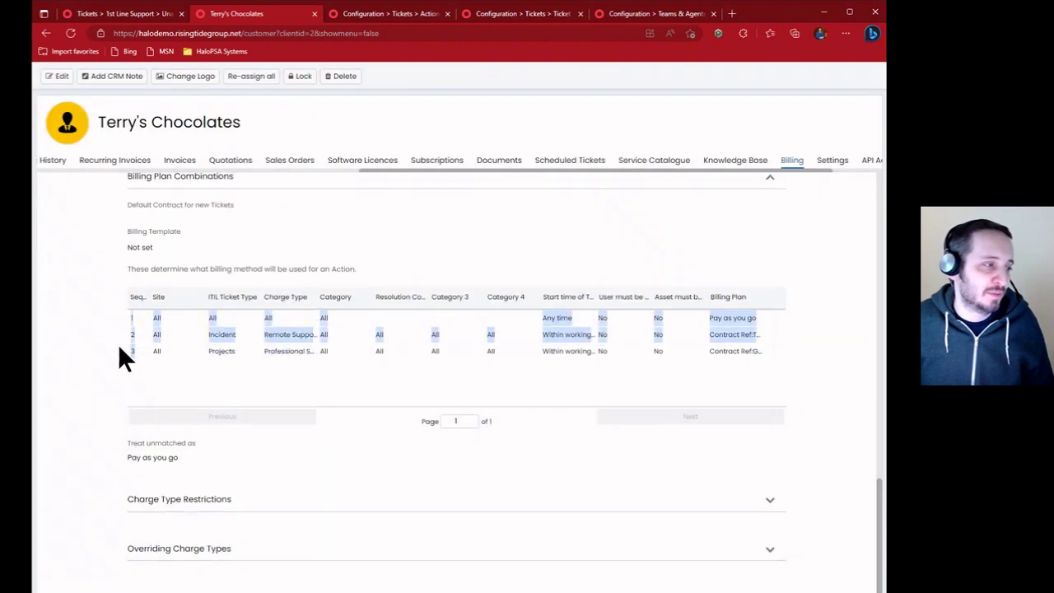
Examine the billing plan combinations under agreement GP0001's charge types, then close the agreement
{"action": "left_click_drag", "start_coordinate": [398, 174], "coordinate": [224, 170]}
{"action": "left_click", "coordinate": [235, 161]}
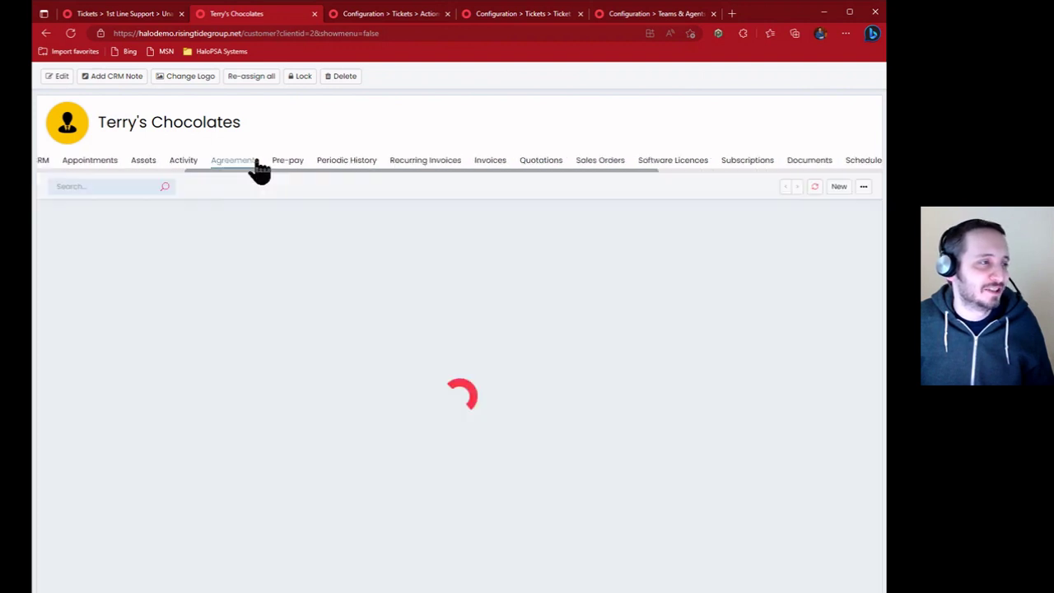
{"action": "left_click", "coordinate": [114, 266]}
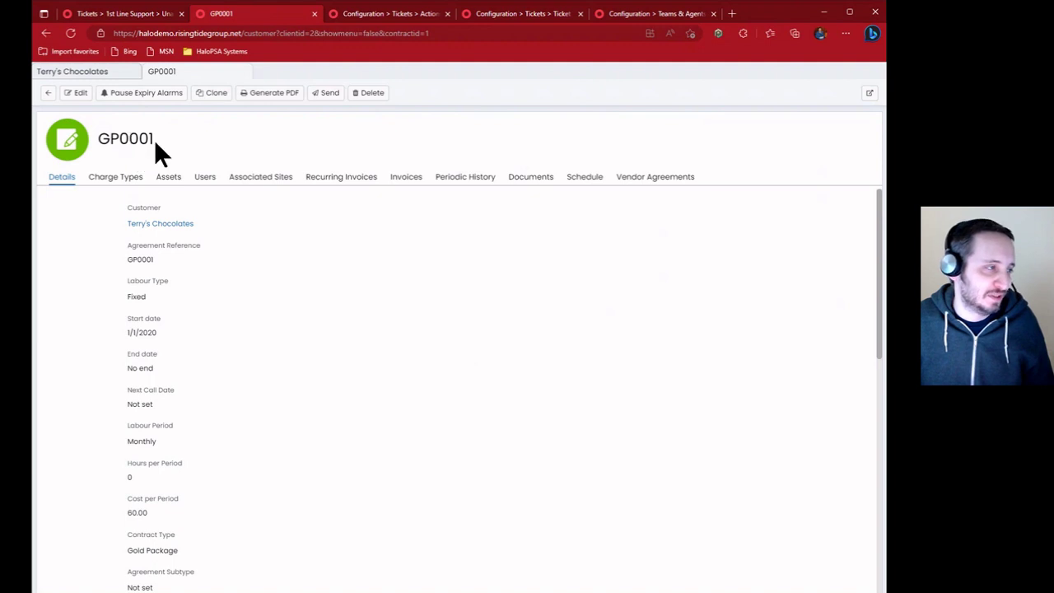
{"action": "left_click", "coordinate": [130, 183]}
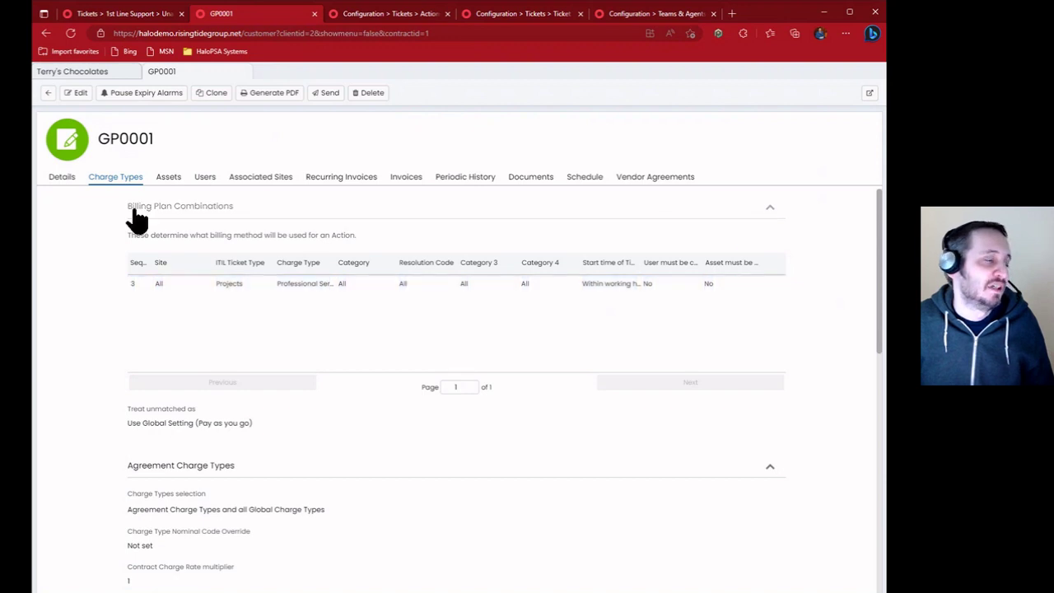
{"action": "left_click", "coordinate": [97, 72]}
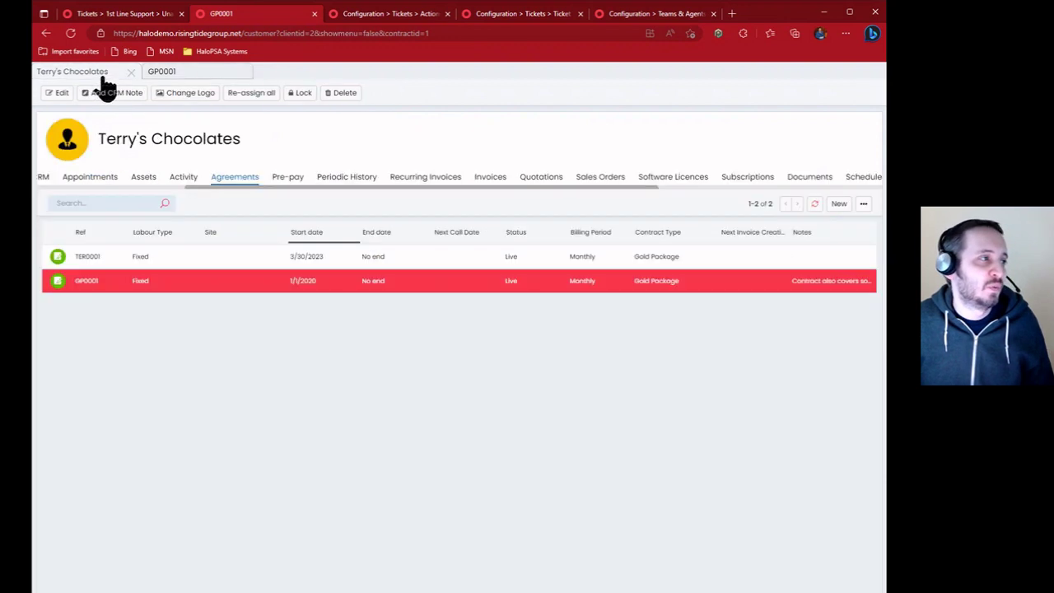
{"action": "left_click", "coordinate": [149, 72]}
{"action": "left_click", "coordinate": [243, 73]}
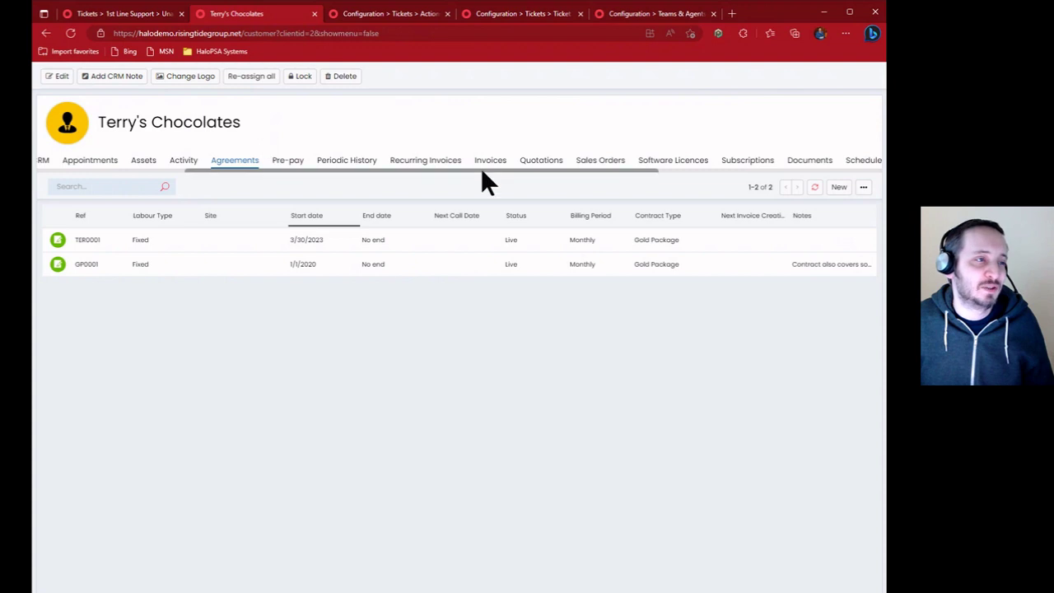
Open the Billing Plan Combinations in Terry's Chocolates' billing settings for editing again
{"action": "scroll", "coordinate": [684, 179], "scroll_direction": "right", "scroll_amount": 5}
{"action": "left_click", "coordinate": [706, 161]}
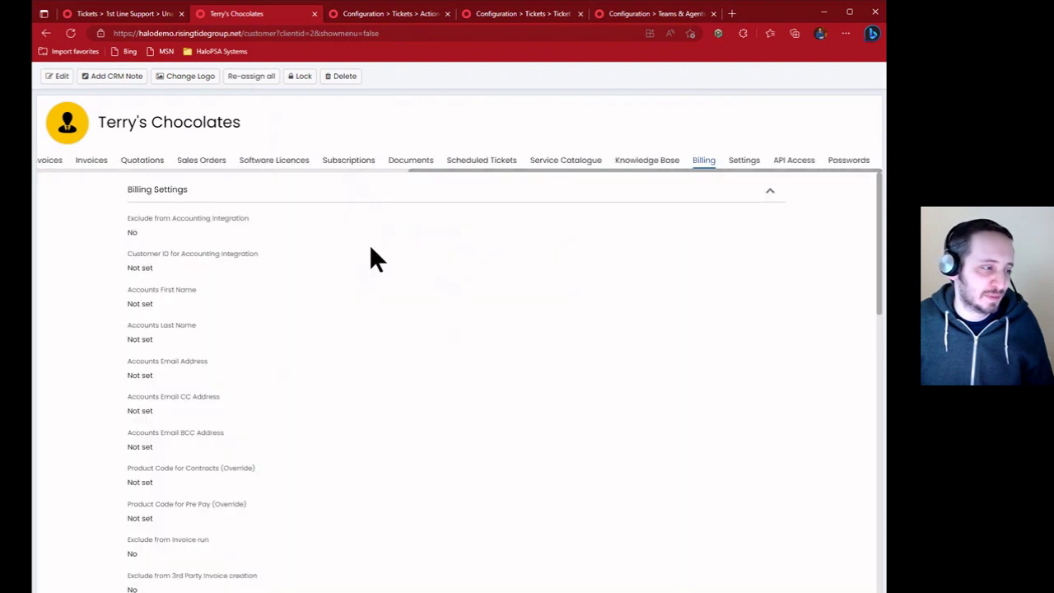
{"action": "scroll", "coordinate": [370, 252], "scroll_direction": "down", "scroll_amount": 10}
{"action": "scroll", "coordinate": [371, 252], "scroll_direction": "down", "scroll_amount": 3}
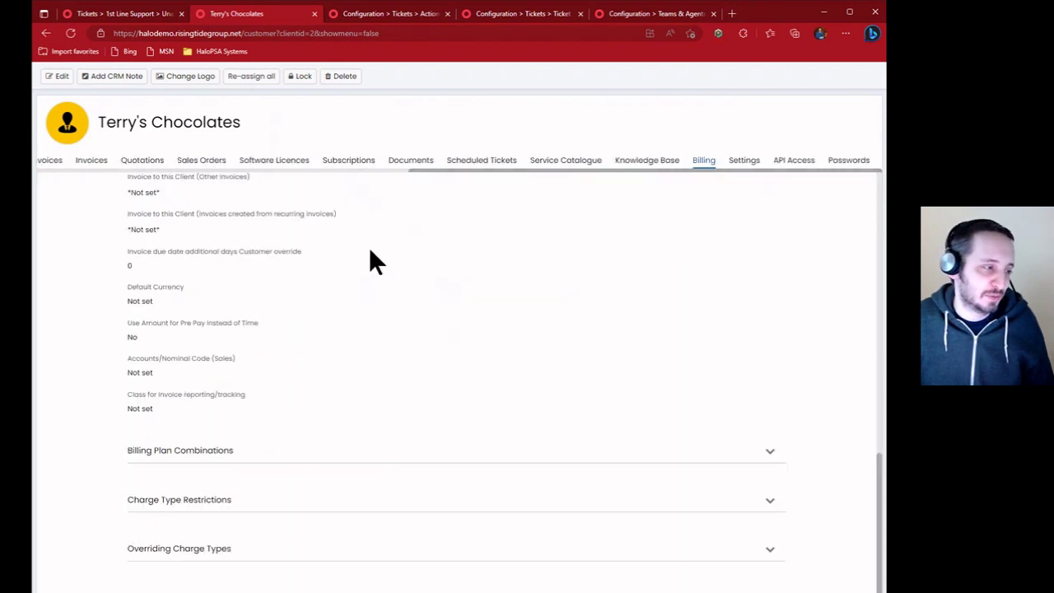
{"action": "left_click", "coordinate": [301, 444]}
{"action": "scroll", "coordinate": [306, 354], "scroll_direction": "down", "scroll_amount": 3}
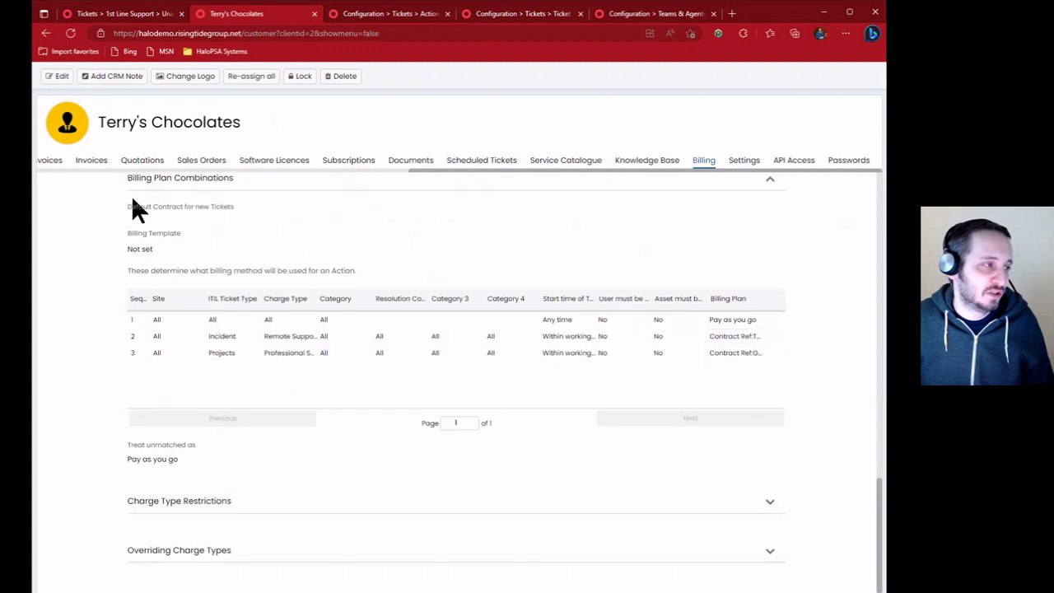
{"action": "left_click", "coordinate": [64, 77]}
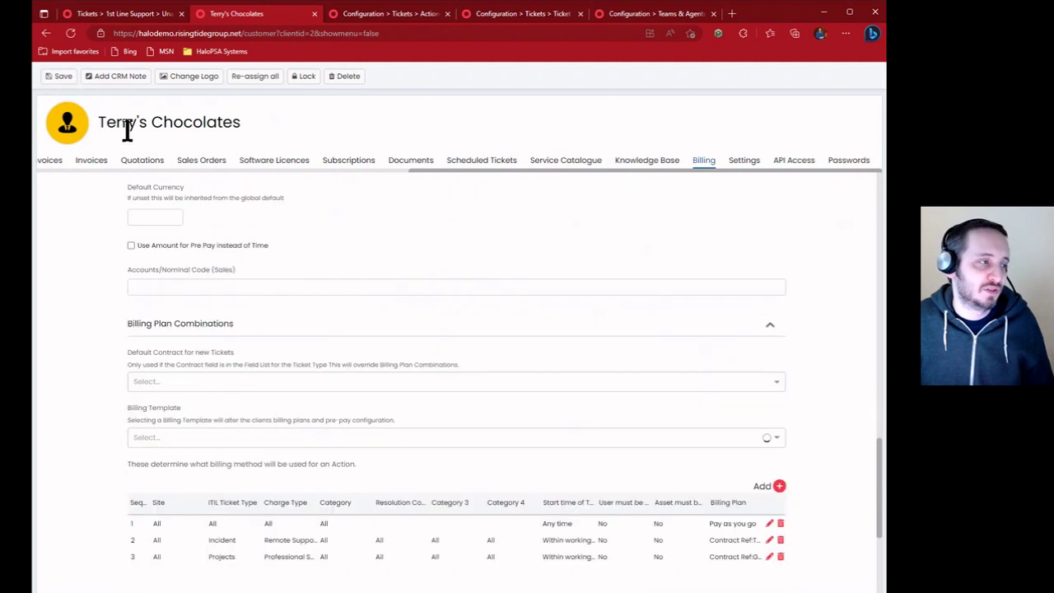
{"action": "scroll", "coordinate": [216, 367], "scroll_direction": "down", "scroll_amount": 3}
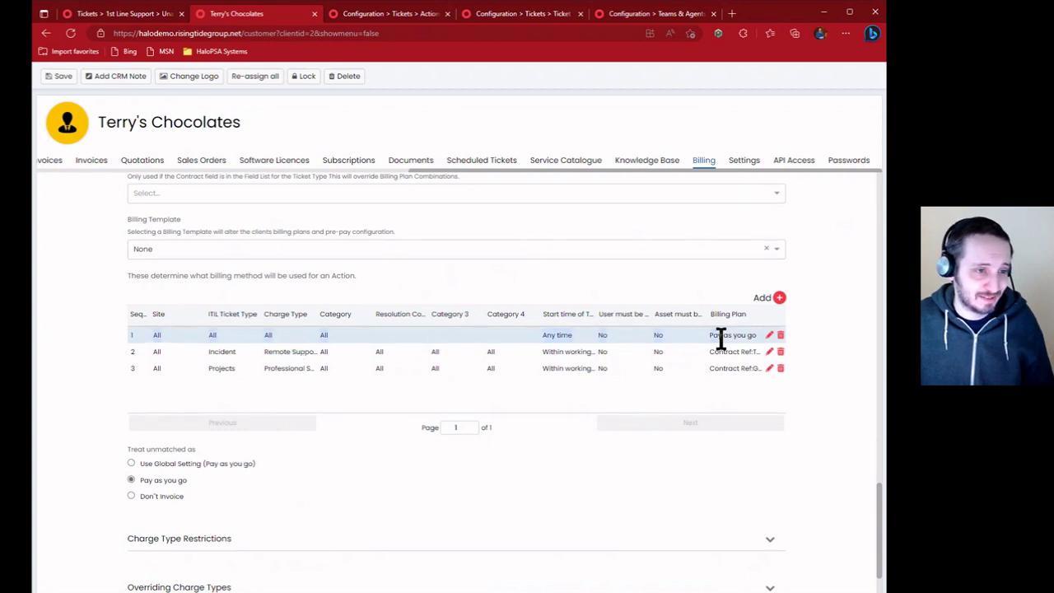
{"action": "mouse_move", "coordinate": [744, 345]}
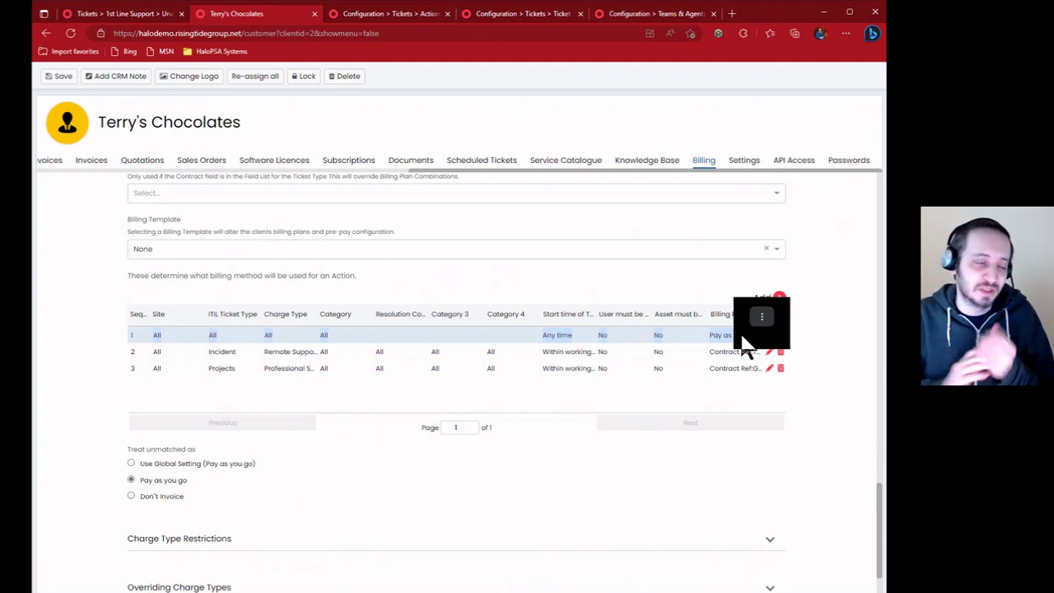
{"action": "mouse_move", "coordinate": [472, 333]}
{"action": "left_mouse_down"}
{"action": "mouse_move", "coordinate": [134, 334]}
{"action": "mouse_move", "coordinate": [388, 329]}
{"action": "mouse_move", "coordinate": [458, 339]}
{"action": "left_mouse_up"}
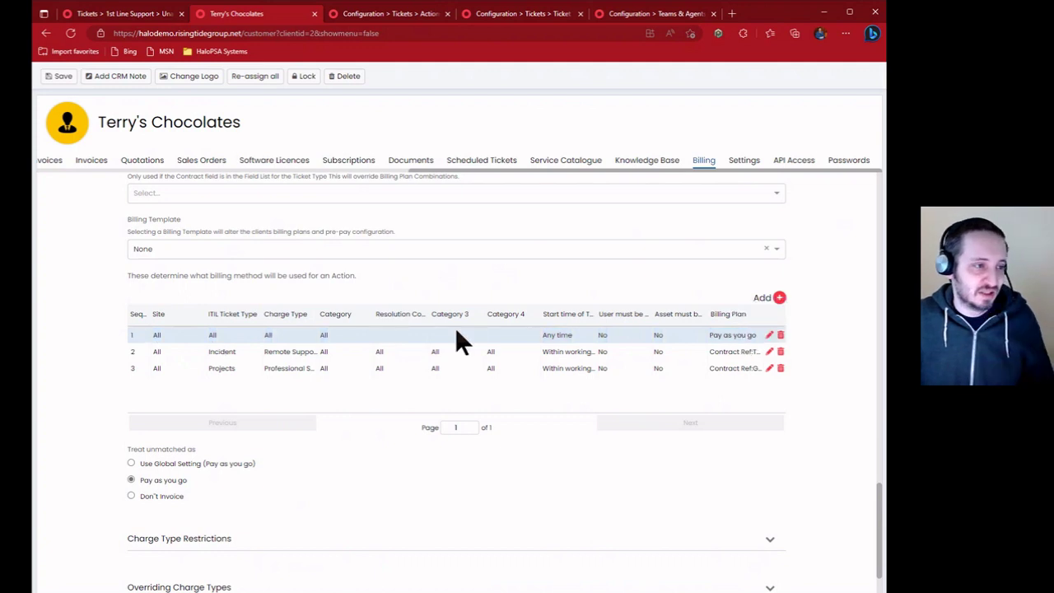
Set the sequence of the catch-all Pay as you go combination to 4 and try to save it
{"action": "left_click", "coordinate": [769, 335]}
{"action": "left_click", "coordinate": [349, 182]}
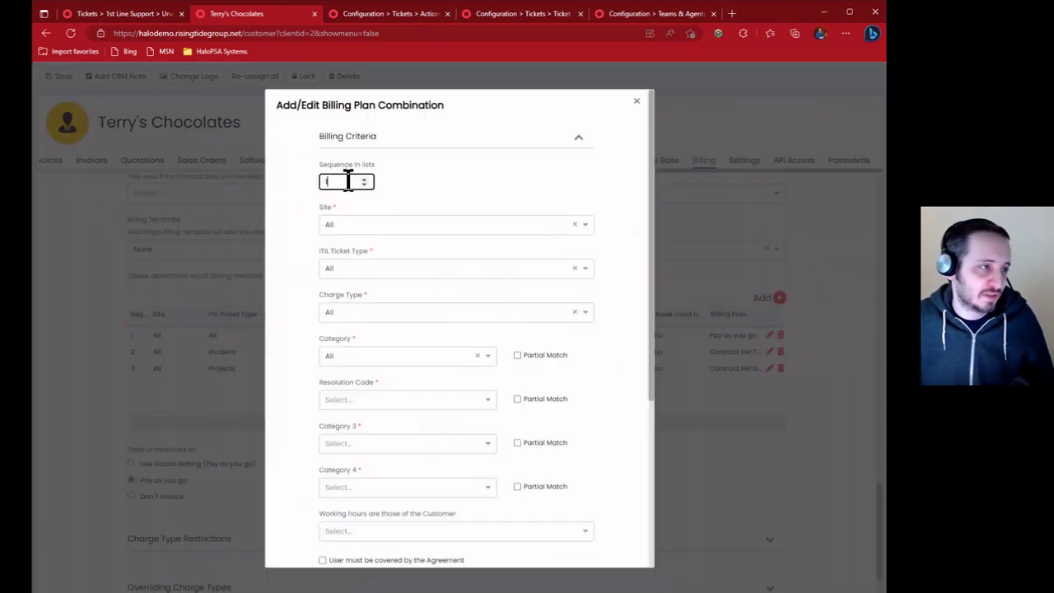
{"action": "type", "text": "4"}
{"action": "scroll", "coordinate": [408, 239], "scroll_direction": "down", "scroll_amount": 3}
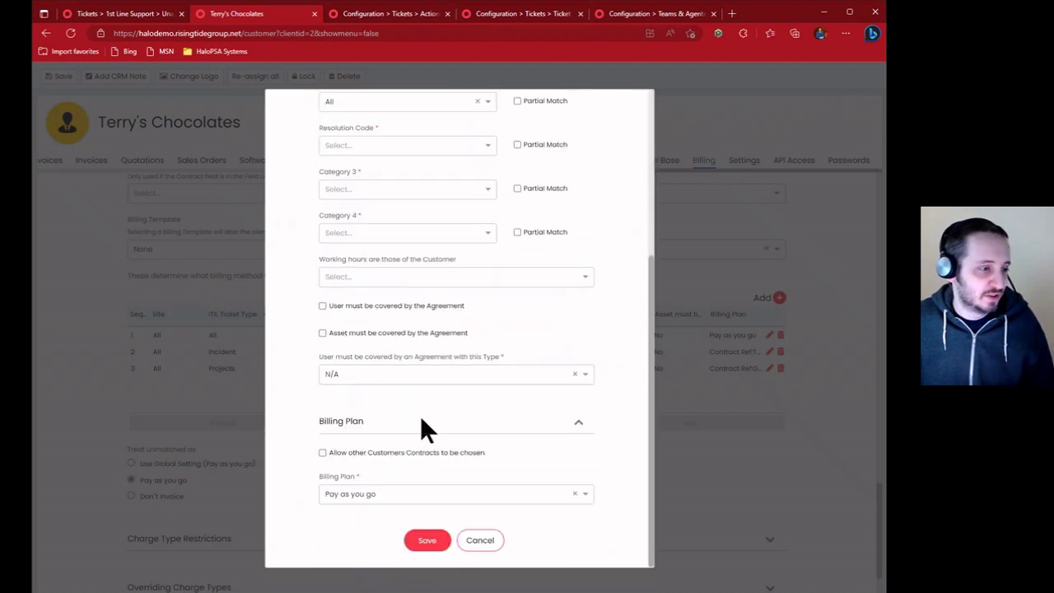
{"action": "left_click", "coordinate": [426, 540]}
{"action": "left_click", "coordinate": [583, 216]}
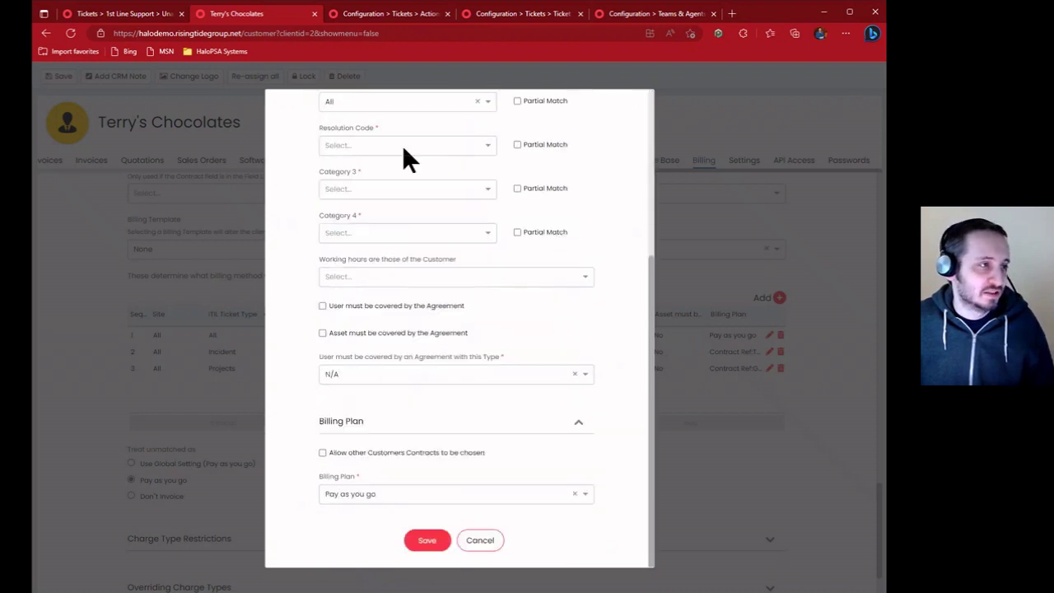
Set the combination's Resolution Code, Category 3 and Category 4 to All and its working hours to Any time, then save it and the customer
{"action": "left_click", "coordinate": [401, 145]}
{"action": "left_click", "coordinate": [407, 162]}
{"action": "left_click", "coordinate": [403, 189]}
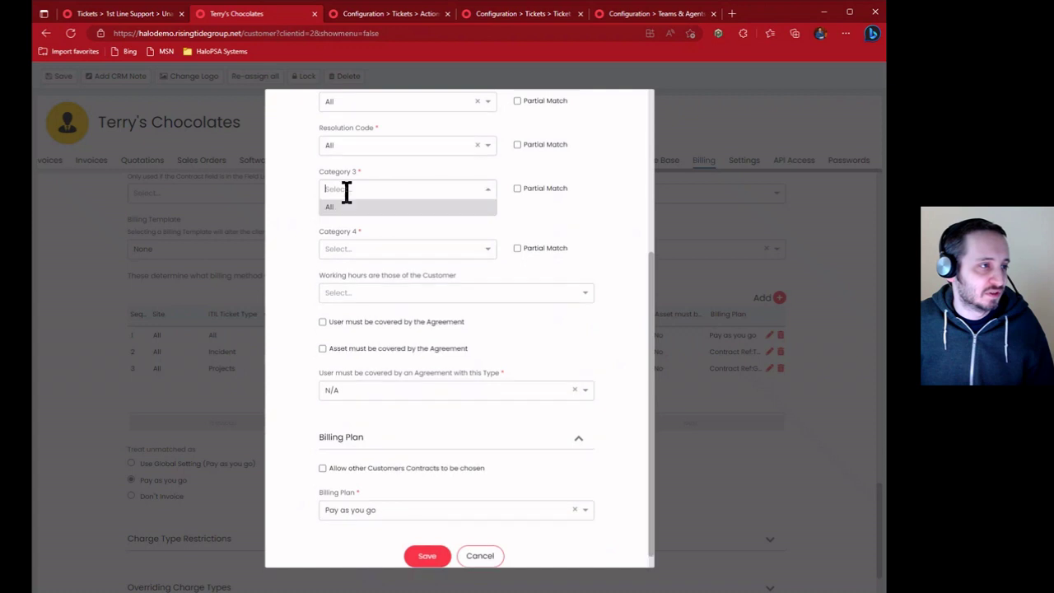
{"action": "left_click", "coordinate": [346, 206]}
{"action": "left_click", "coordinate": [352, 233]}
{"action": "left_click", "coordinate": [351, 249]}
{"action": "left_click", "coordinate": [354, 277]}
{"action": "left_click", "coordinate": [357, 296]}
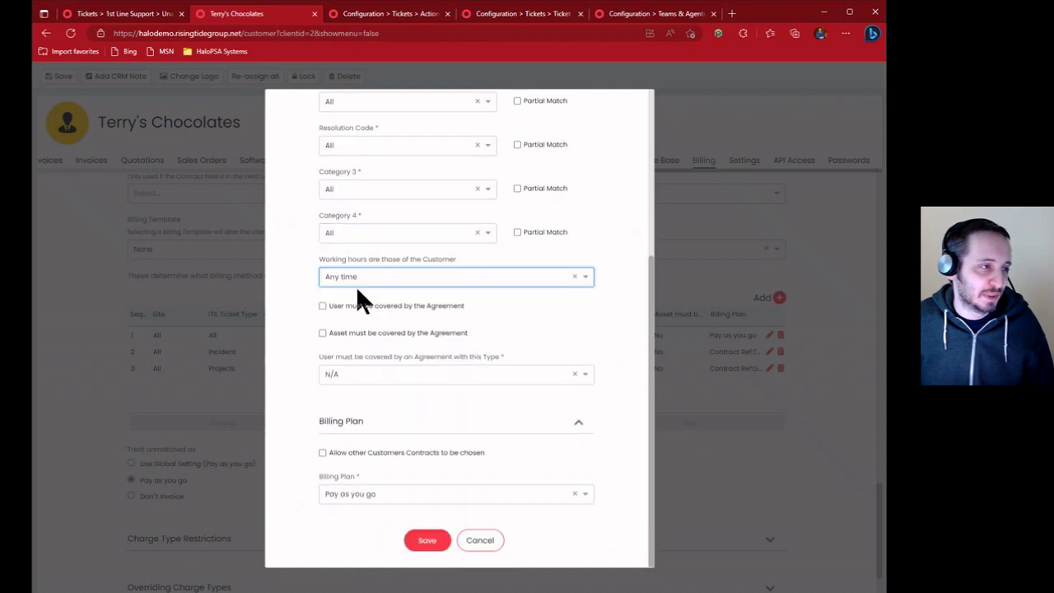
{"action": "left_click", "coordinate": [423, 541]}
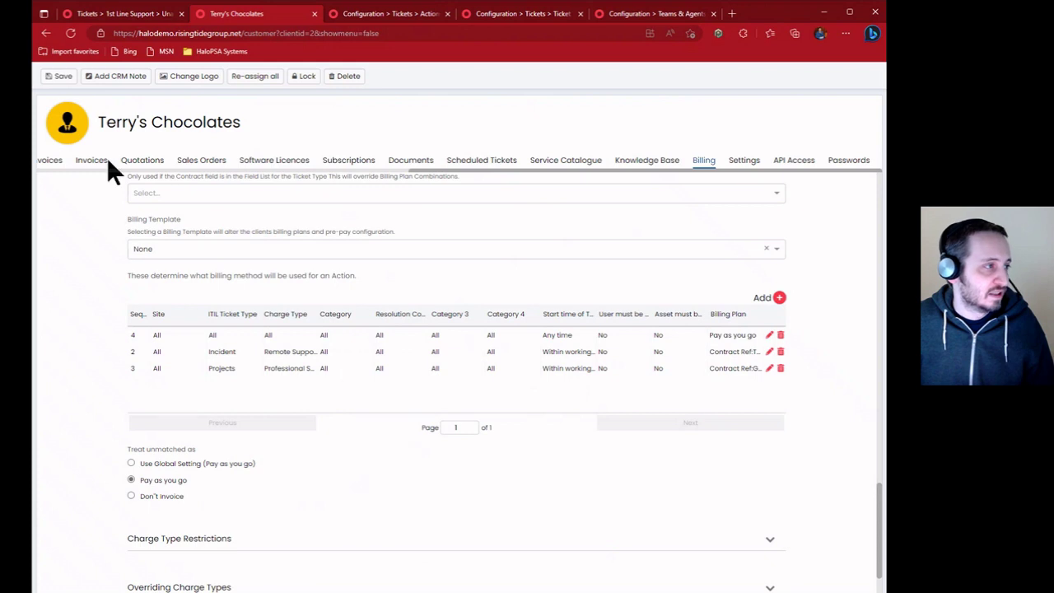
{"action": "left_click", "coordinate": [60, 76]}
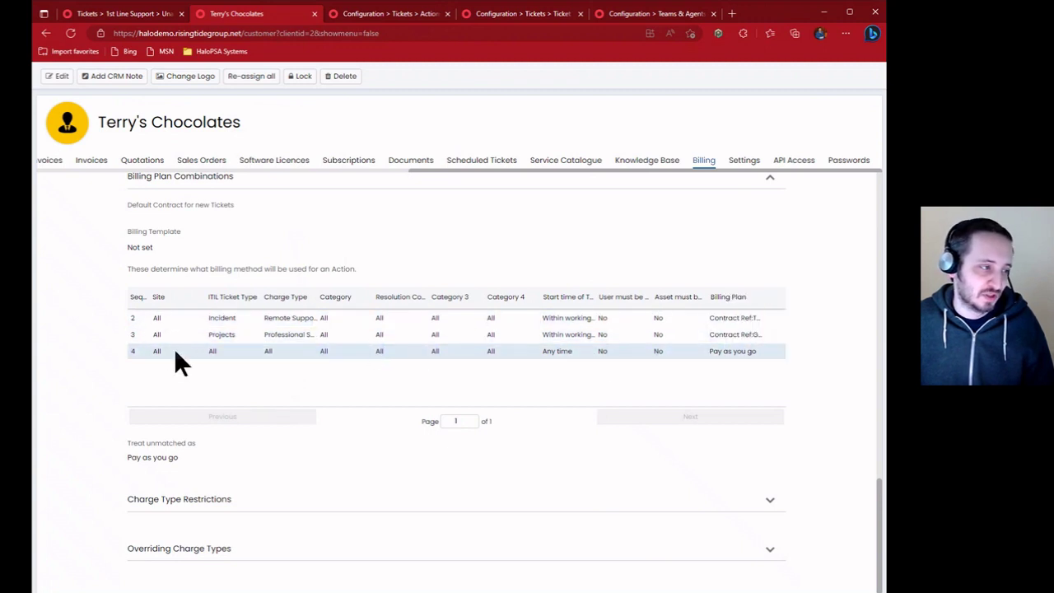
Review the order of Terry's Chocolates' billing plan combinations, ending with the catch-all row, then open the customer's billing settings for editing
{"action": "left_click_drag", "start_coordinate": [128, 350], "coordinate": [494, 352]}
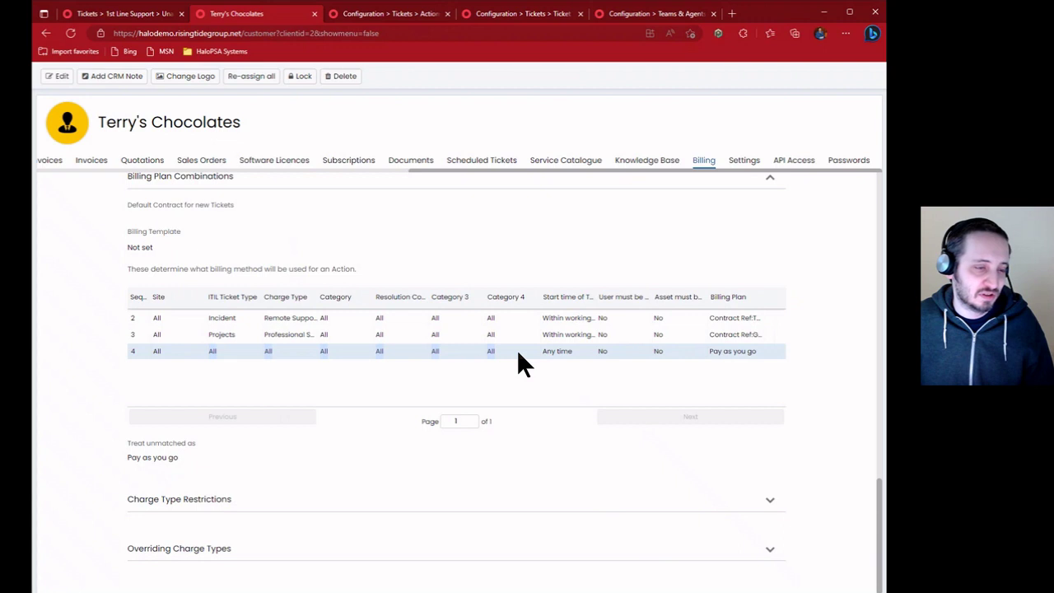
{"action": "left_click_drag", "start_coordinate": [237, 319], "coordinate": [764, 341]}
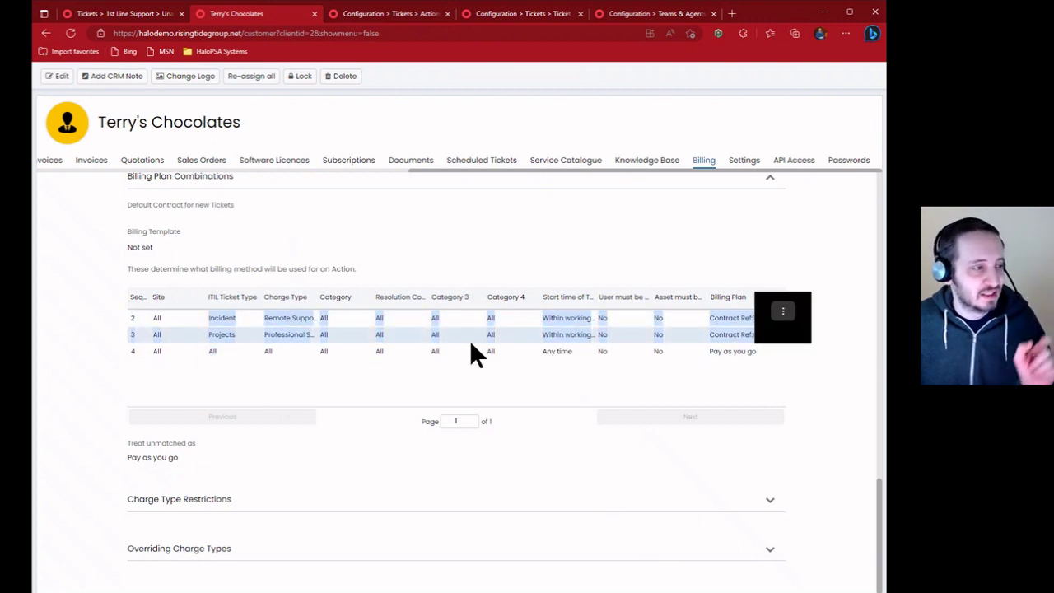
{"action": "left_click_drag", "start_coordinate": [128, 351], "coordinate": [558, 361]}
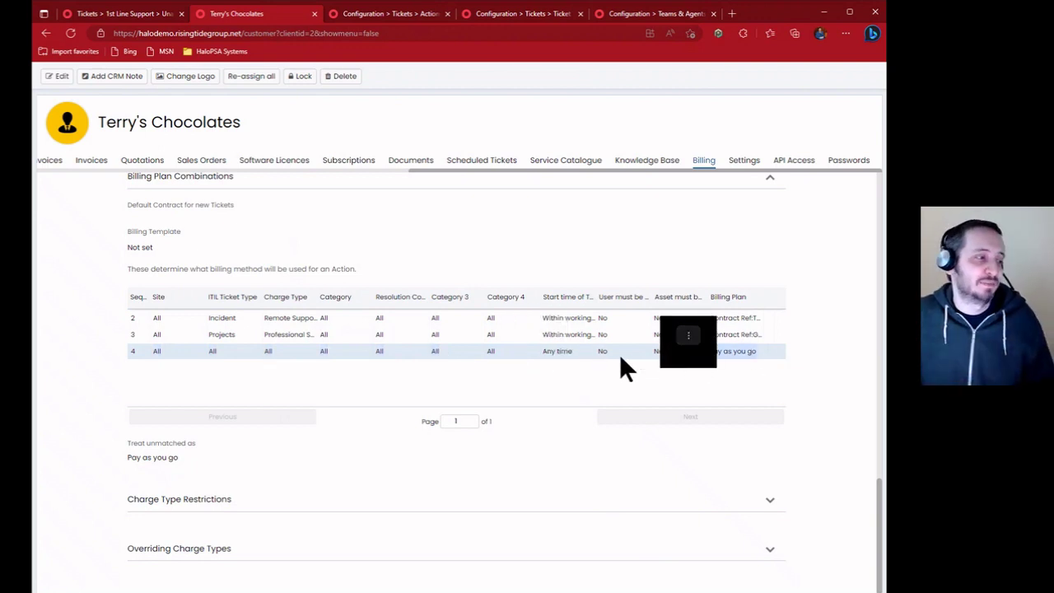
{"action": "left_click", "coordinate": [61, 76]}
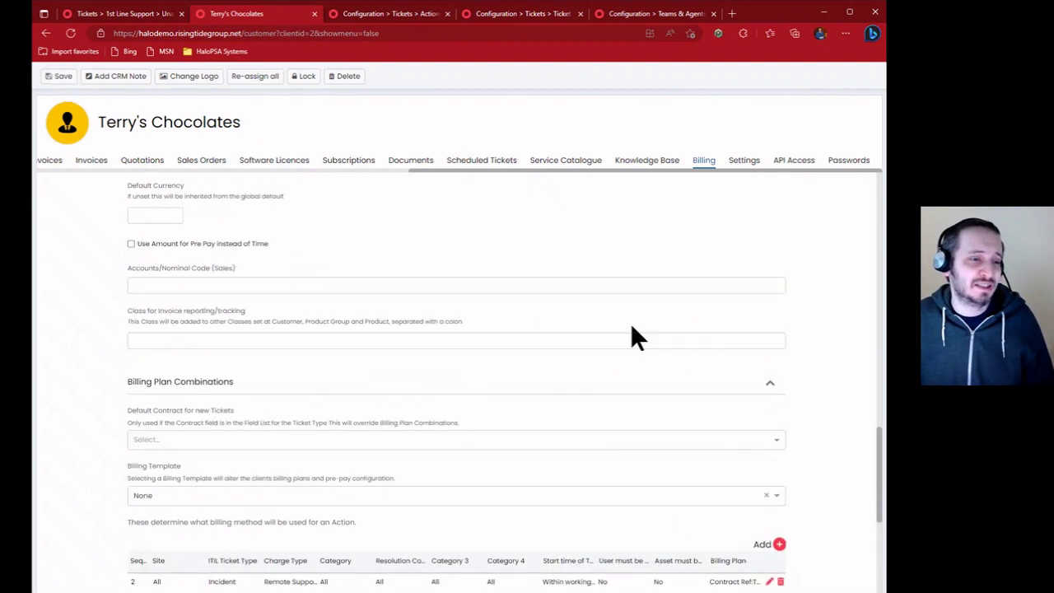
{"action": "scroll", "coordinate": [638, 338], "scroll_direction": "down", "scroll_amount": 3}
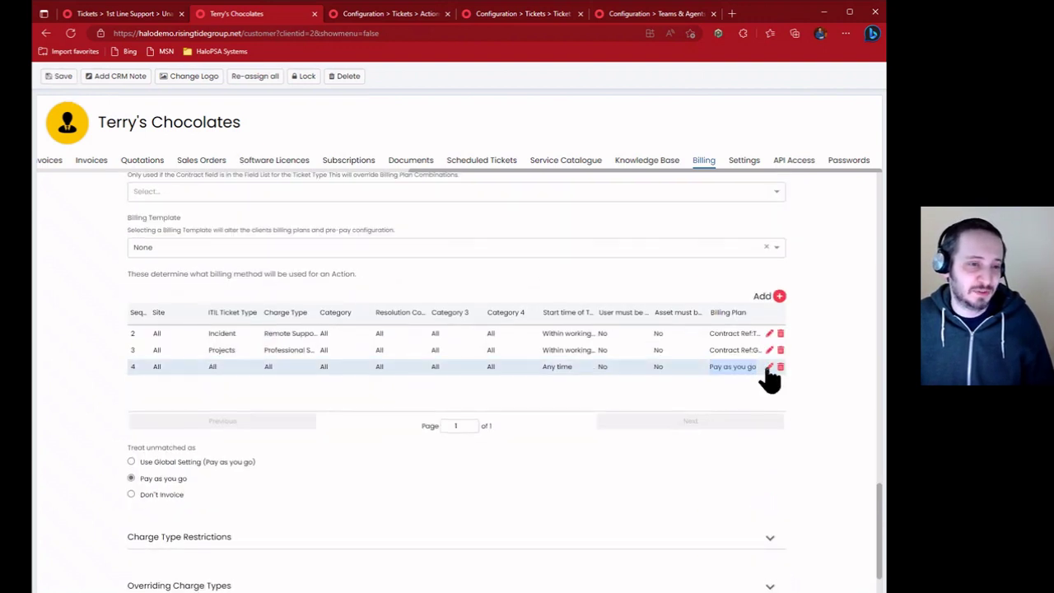
Try switching the catch-all combination's billing plan to Pre pay, then cancel the edit
{"action": "left_click", "coordinate": [769, 367]}
{"action": "scroll", "coordinate": [392, 375], "scroll_direction": "down", "scroll_amount": 4}
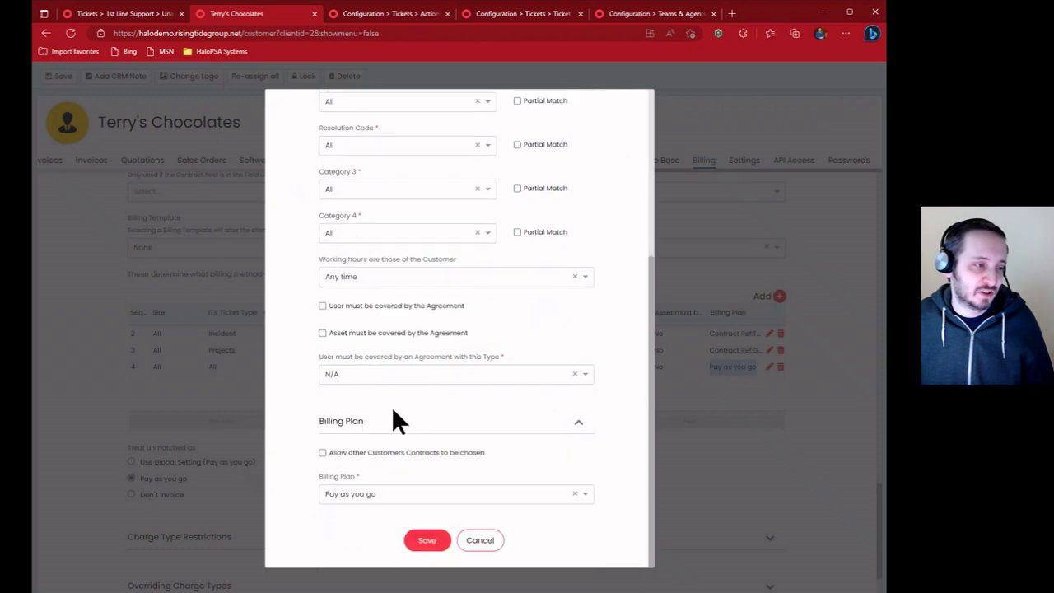
{"action": "scroll", "coordinate": [393, 445], "scroll_direction": "up", "scroll_amount": 4}
{"action": "scroll", "coordinate": [400, 447], "scroll_direction": "down", "scroll_amount": 4}
{"action": "left_click", "coordinate": [416, 494]}
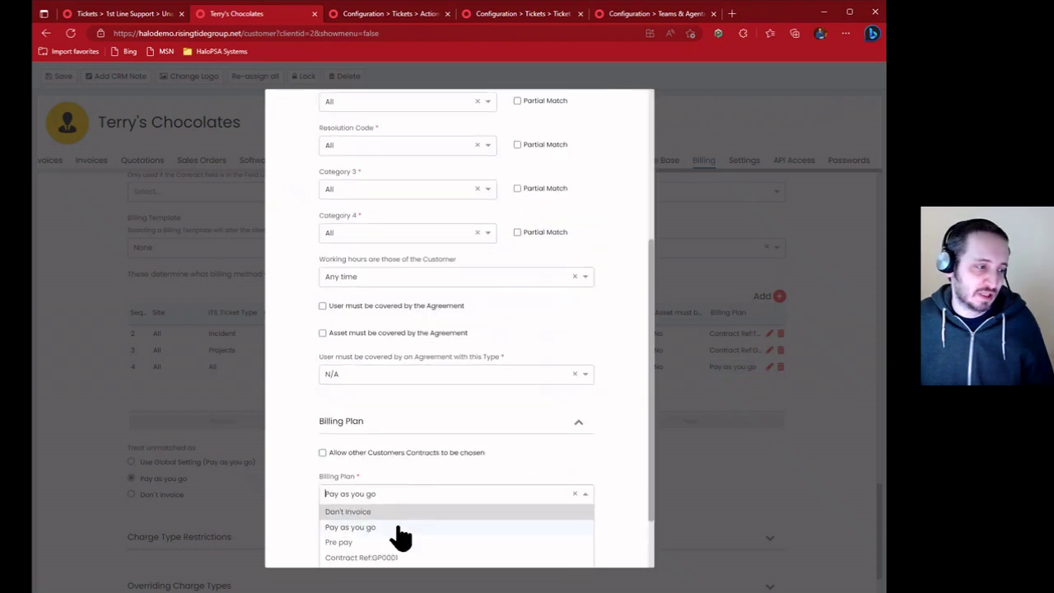
{"action": "left_click", "coordinate": [397, 541]}
{"action": "left_click", "coordinate": [454, 498]}
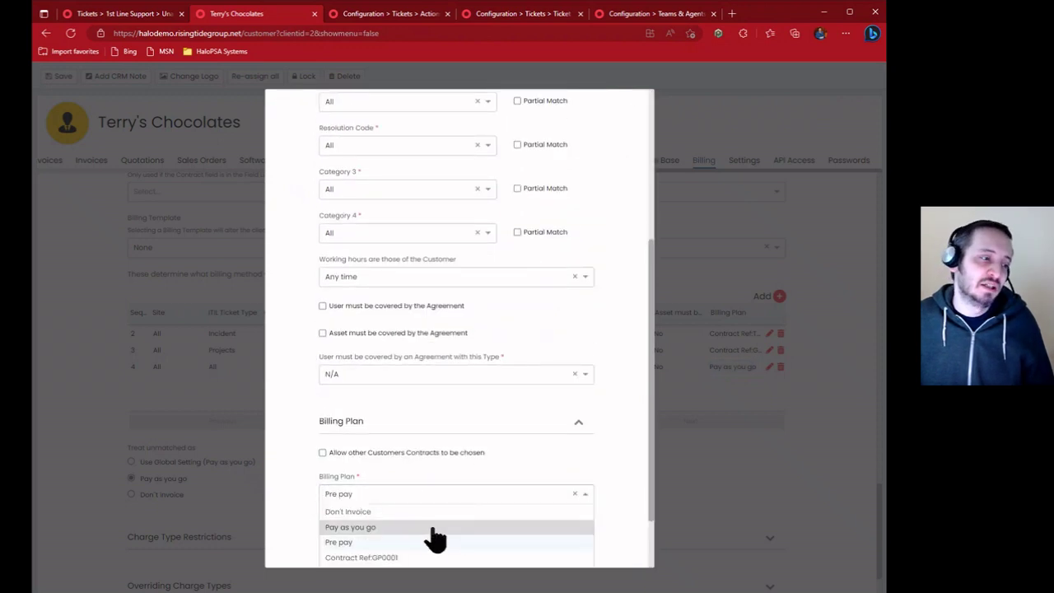
{"action": "left_click", "coordinate": [614, 484]}
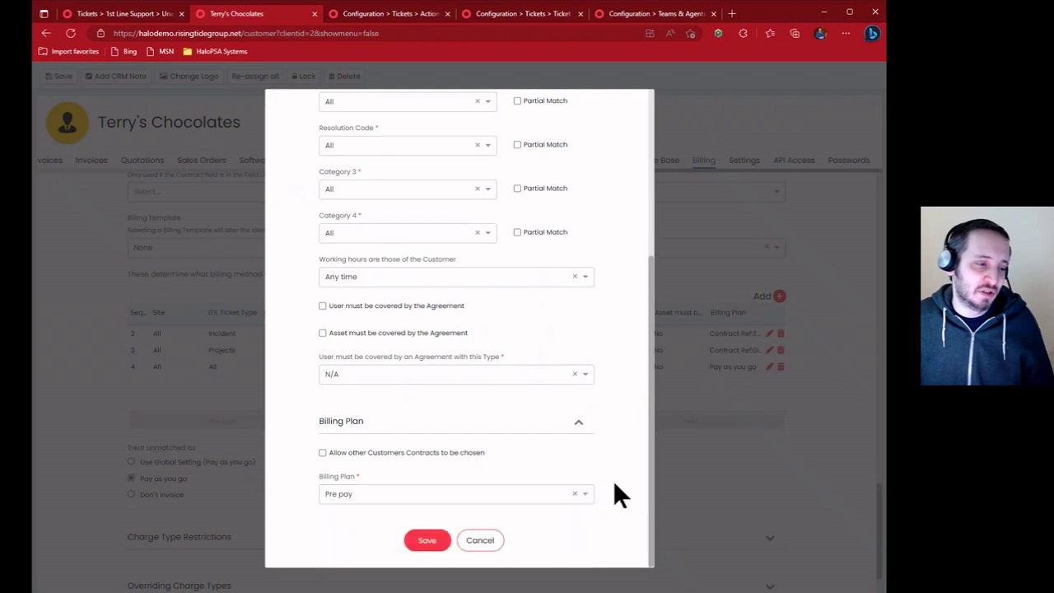
{"action": "left_click", "coordinate": [486, 545]}
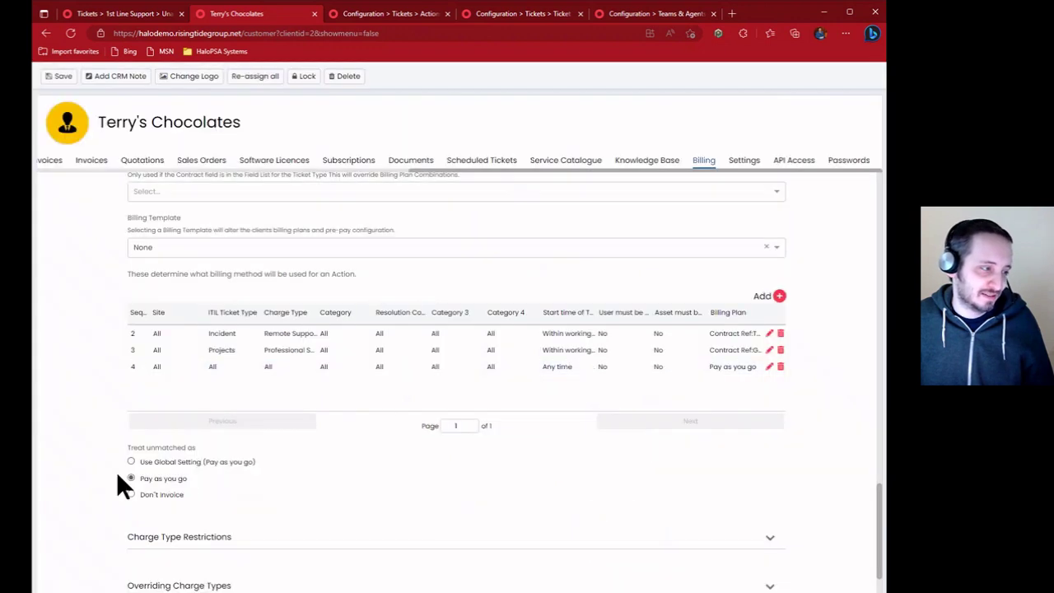
Set the customer's handling of unmatched actions to Use Global Setting (Pay as you go)
{"action": "left_click_drag", "start_coordinate": [219, 449], "coordinate": [252, 449]}
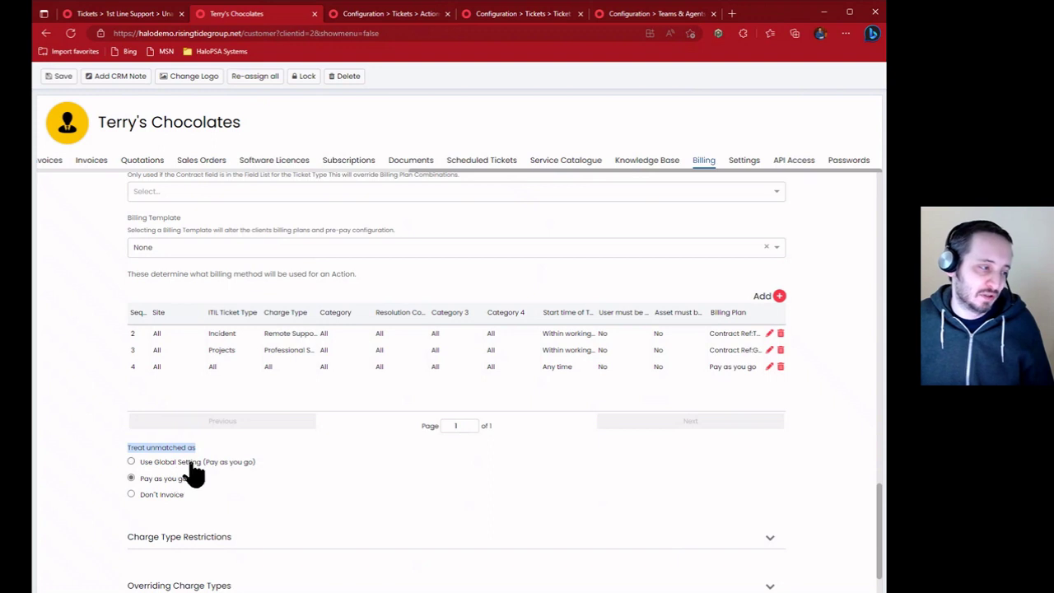
{"action": "left_click_drag", "start_coordinate": [265, 462], "coordinate": [202, 463]}
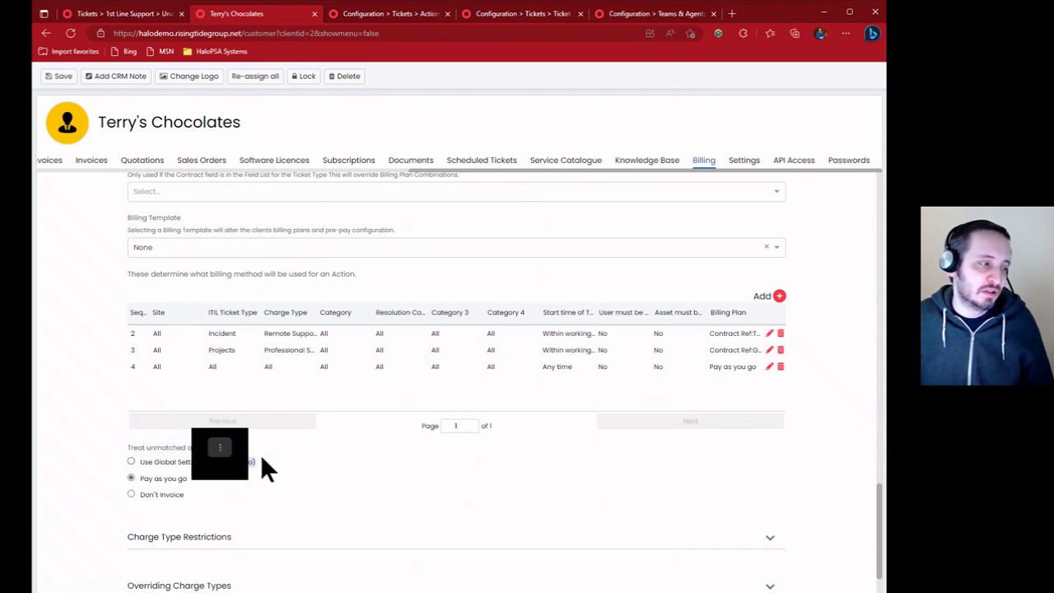
{"action": "left_click", "coordinate": [175, 496]}
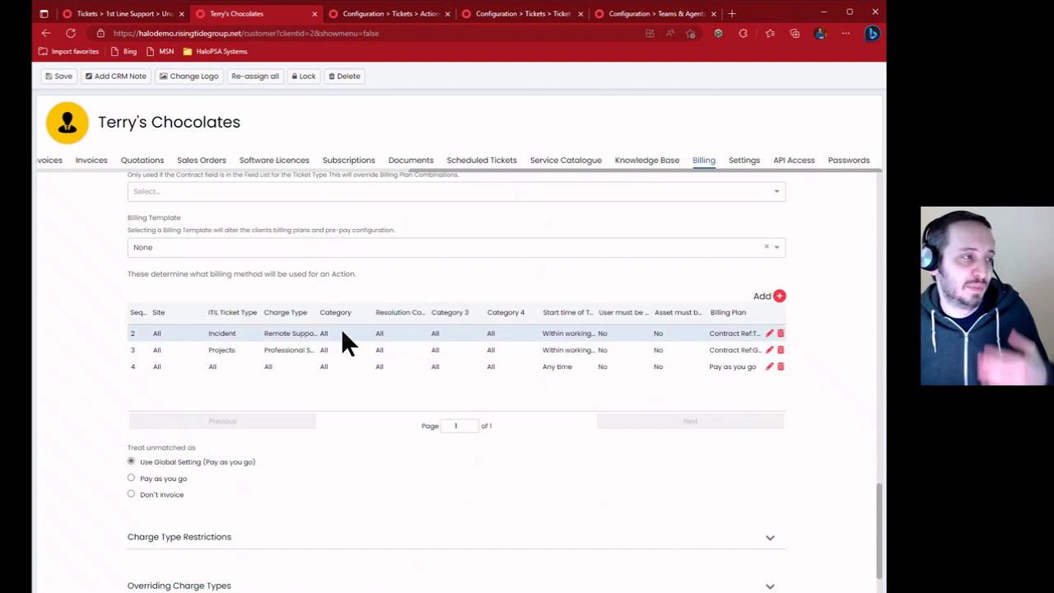
Read the customer's Billing Template setting and its description of what selecting a template alters
{"action": "scroll", "coordinate": [344, 341], "scroll_direction": "up", "scroll_amount": 1}
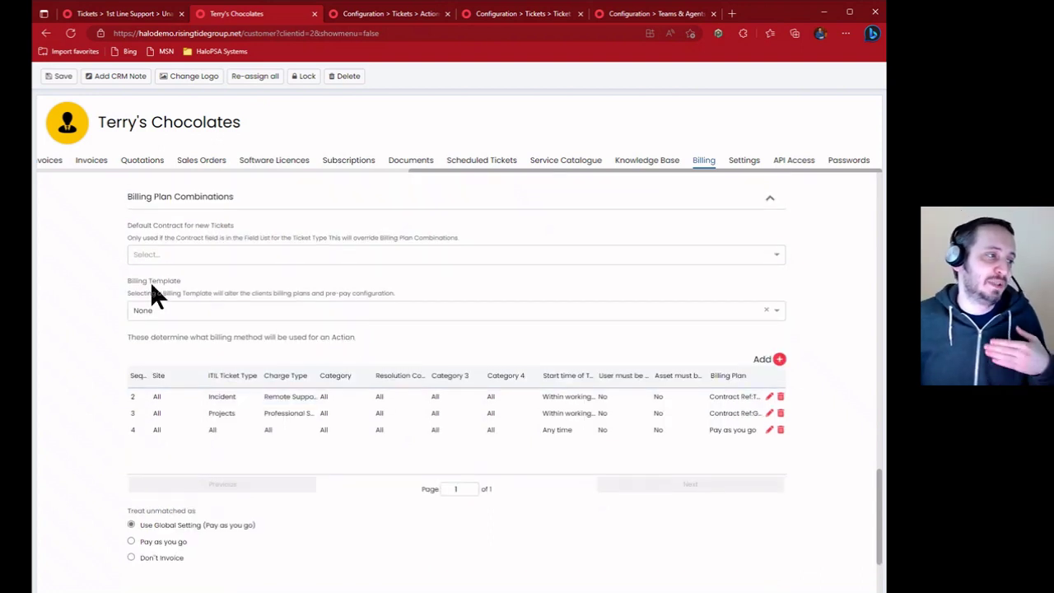
{"action": "left_click_drag", "start_coordinate": [151, 284], "coordinate": [389, 303]}
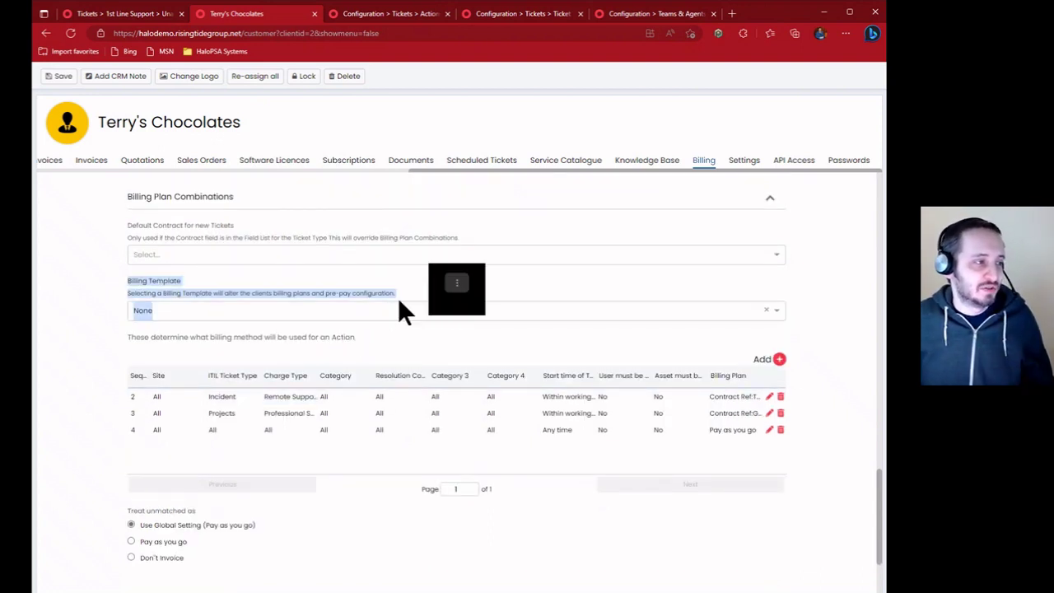
{"action": "left_click", "coordinate": [387, 298]}
{"action": "left_click_drag", "start_coordinate": [127, 292], "coordinate": [386, 298]}
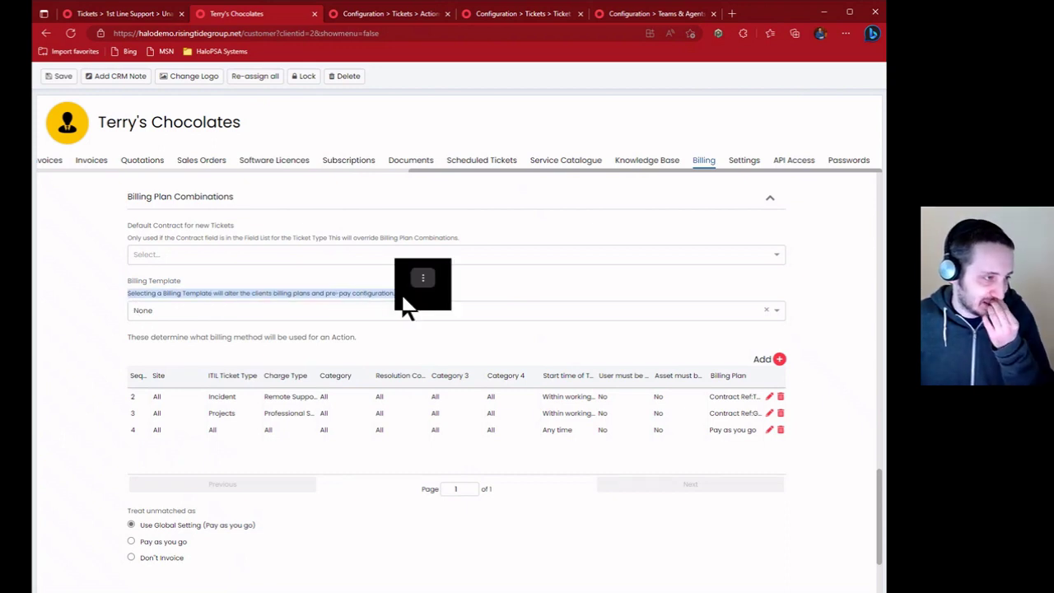
Search the configuration features for "templ" and open the Billing Templates list
{"action": "left_click", "coordinate": [392, 14]}
{"action": "left_click", "coordinate": [247, 77]}
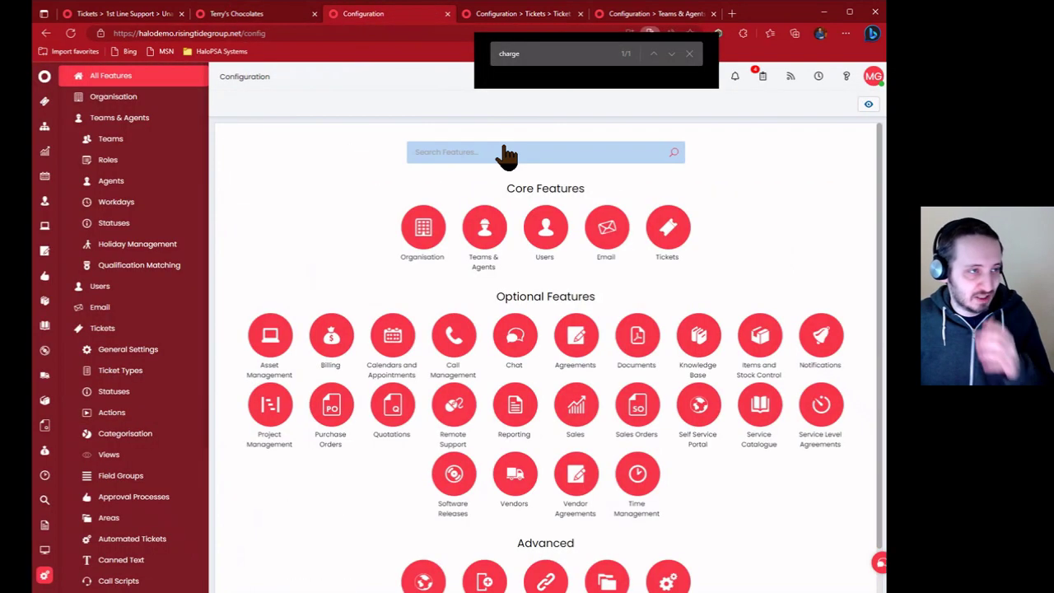
{"action": "type", "text": "templ"}
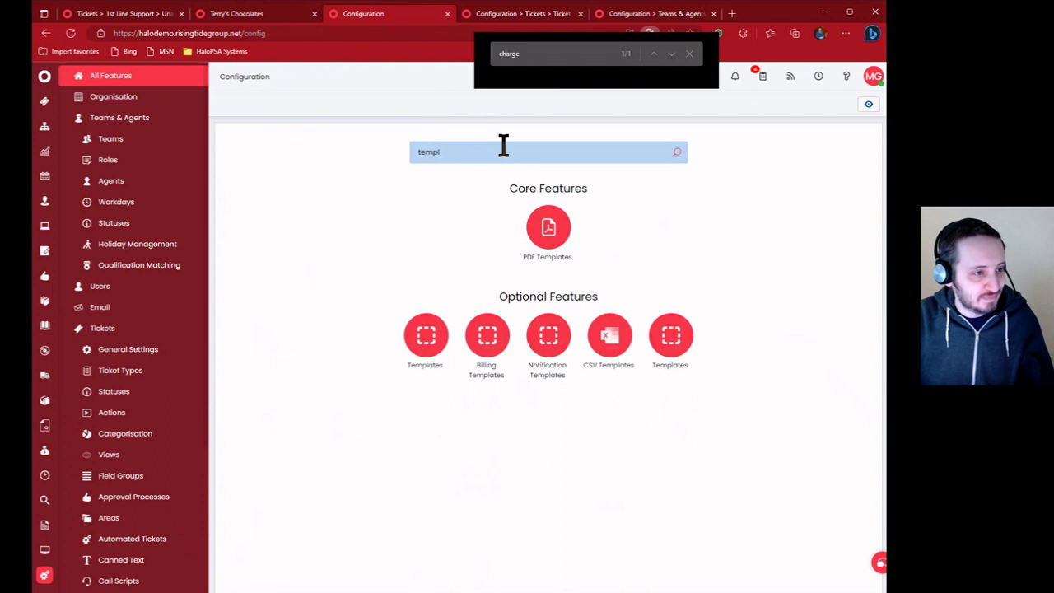
{"action": "left_click", "coordinate": [490, 338]}
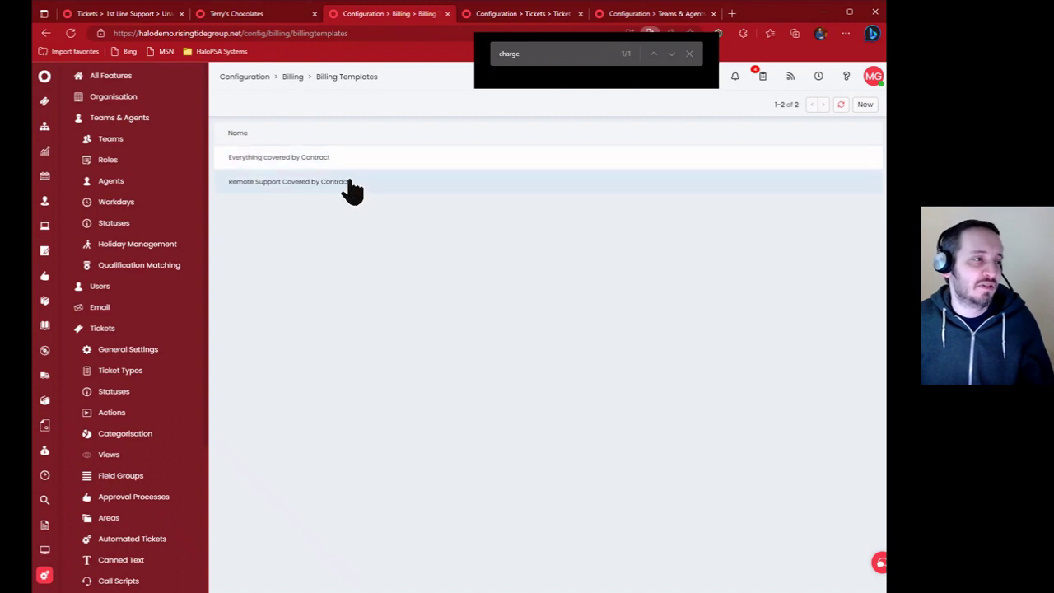
Examine the Remote Support Covered by Contract template's billing plan combinations, agreement and pre-pay settings
{"action": "left_click", "coordinate": [394, 182]}
{"action": "scroll", "coordinate": [428, 288], "scroll_direction": "down", "scroll_amount": 3}
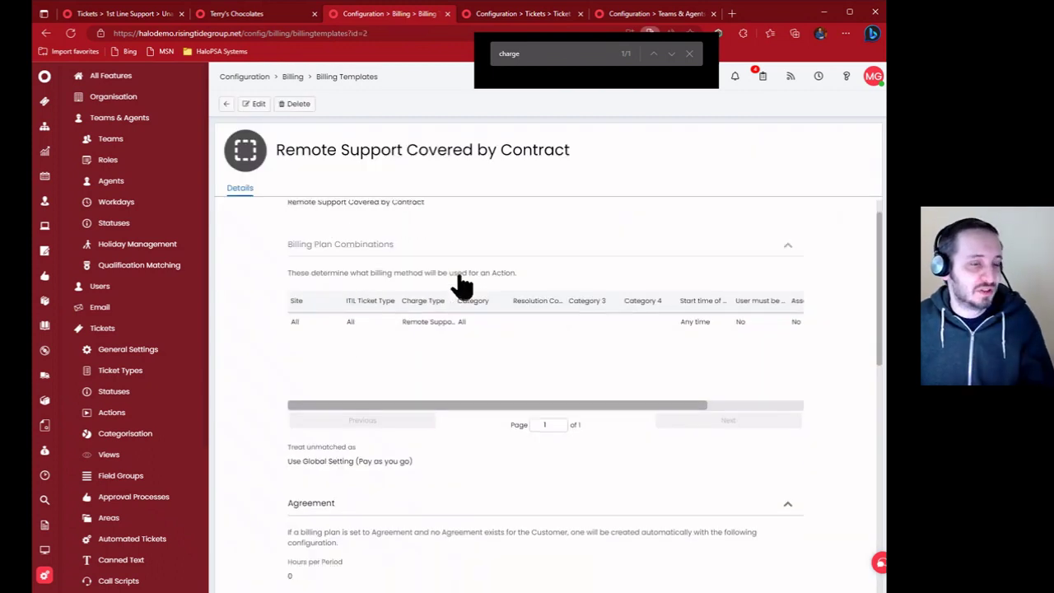
{"action": "scroll", "coordinate": [461, 284], "scroll_direction": "down", "scroll_amount": 5}
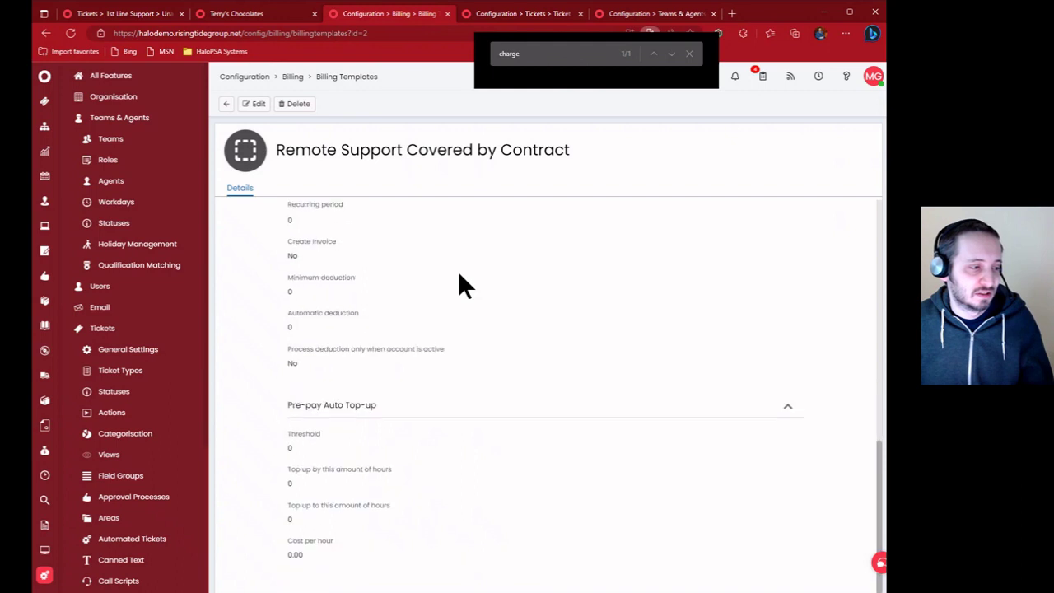
{"action": "scroll", "coordinate": [457, 271], "scroll_direction": "up", "scroll_amount": 10}
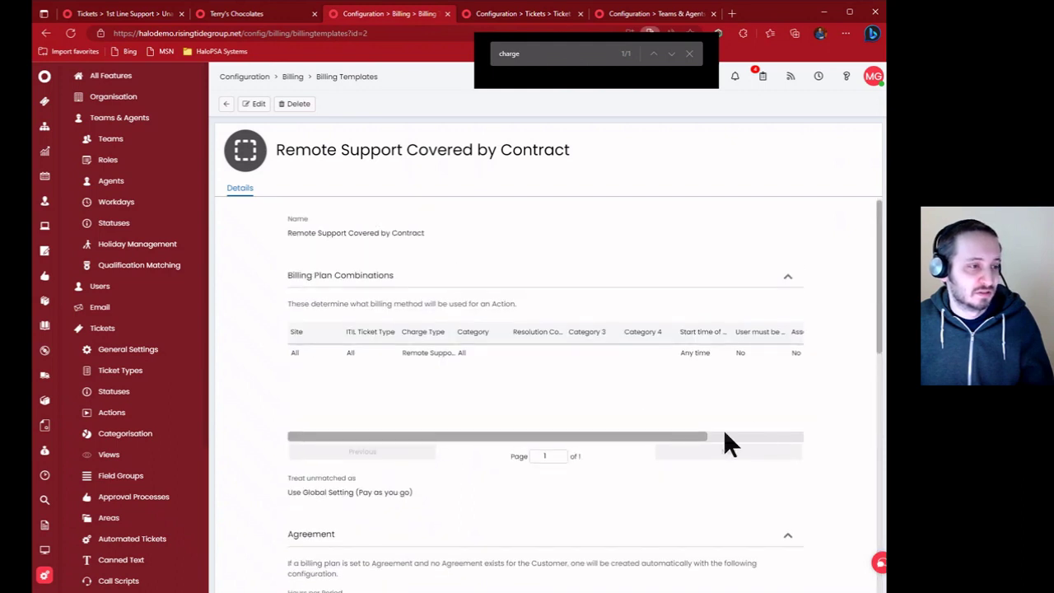
{"action": "left_click", "coordinate": [725, 436]}
Return to the Billing Templates and examine the billing plan combinations of the Everything covered by Contract template
{"action": "left_click", "coordinate": [294, 77]}
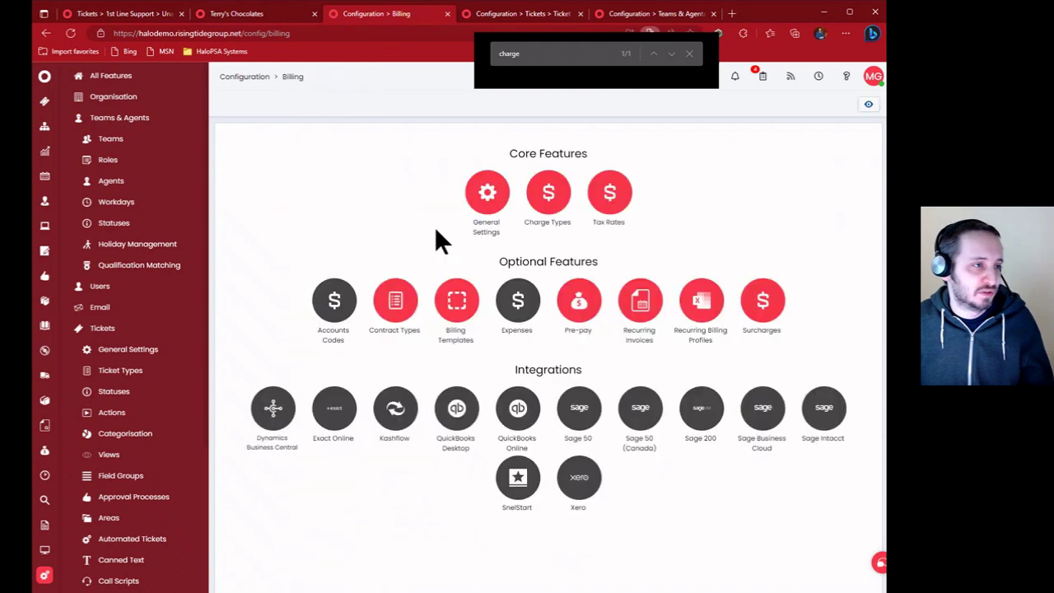
{"action": "left_click", "coordinate": [451, 305]}
{"action": "left_click", "coordinate": [329, 157]}
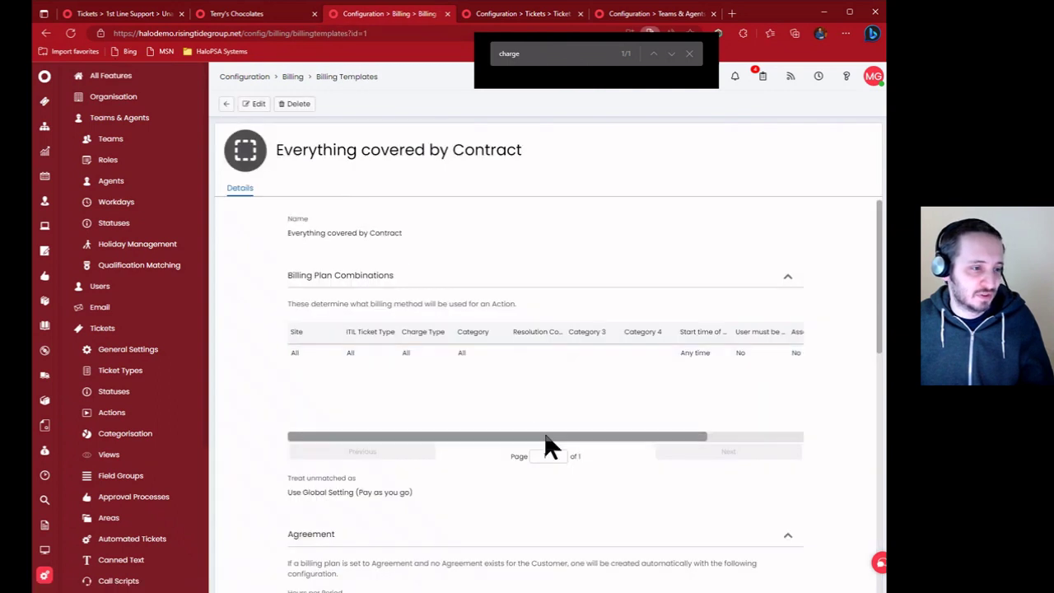
{"action": "left_click", "coordinate": [749, 435]}
{"action": "left_click_drag", "start_coordinate": [576, 436], "coordinate": [478, 430]}
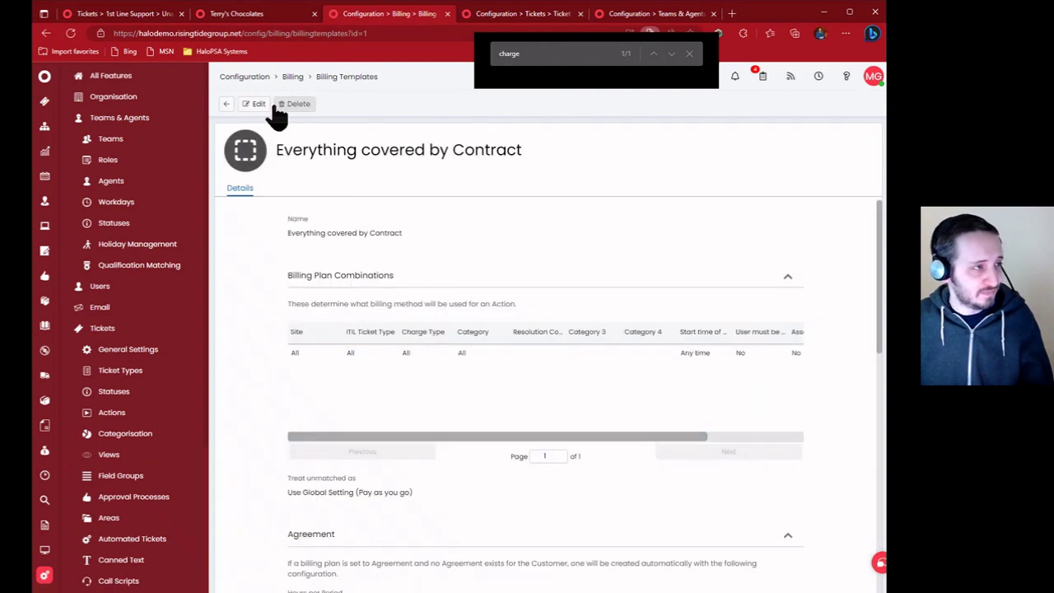
Leave the template and start a new billing template from the Billing Templates list
{"action": "left_click", "coordinate": [293, 80]}
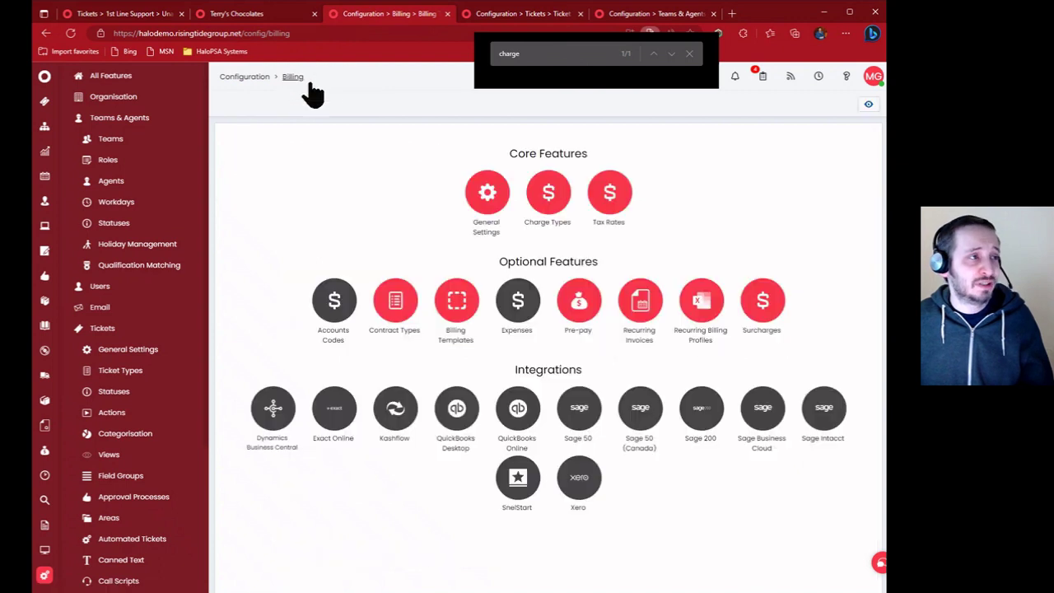
{"action": "left_click", "coordinate": [463, 301]}
{"action": "left_click", "coordinate": [865, 105]}
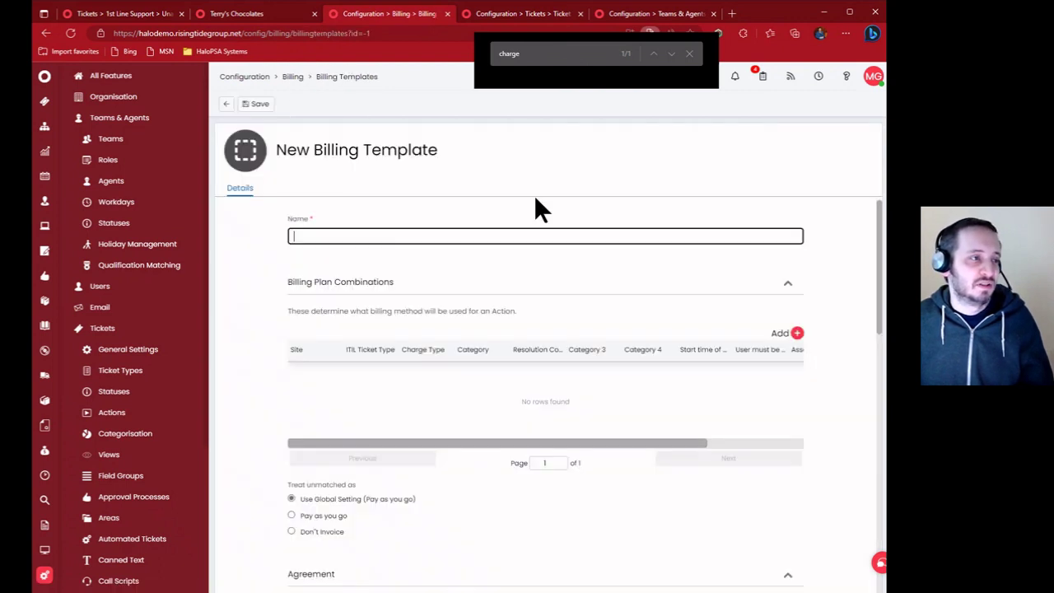
Try adding a combination with the Contract billing plan to the new billing template, then cancel it
{"action": "left_click", "coordinate": [797, 334]}
{"action": "scroll", "coordinate": [470, 248], "scroll_direction": "down", "scroll_amount": 5}
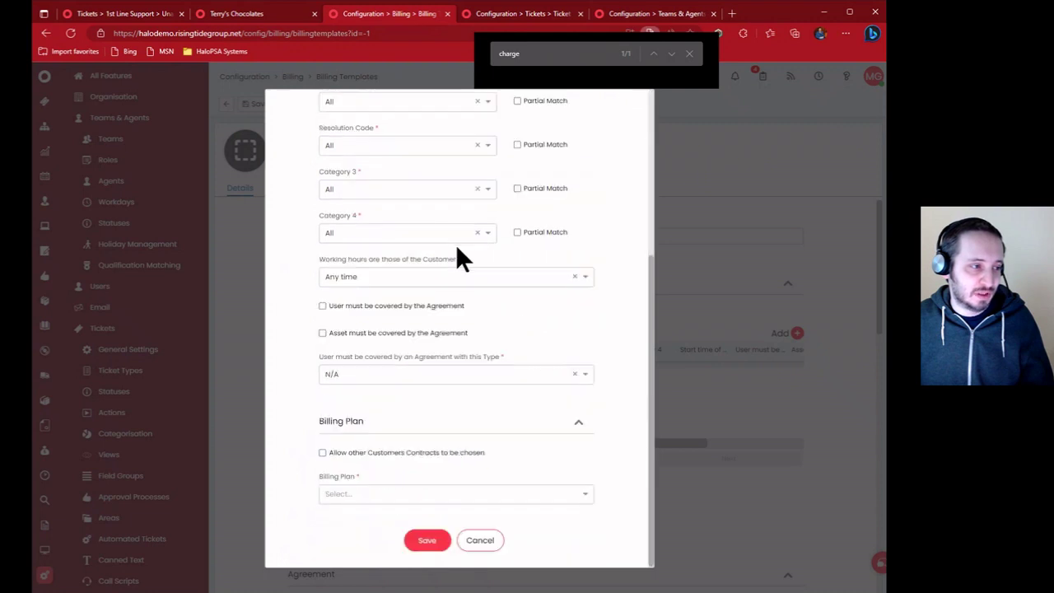
{"action": "left_click", "coordinate": [416, 494]}
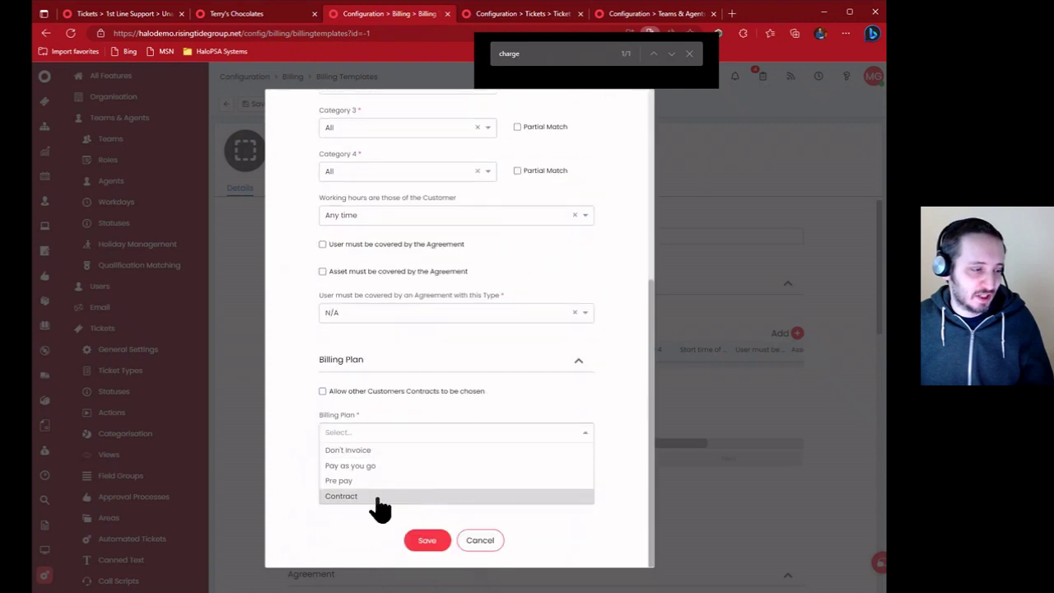
{"action": "left_click", "coordinate": [373, 497]}
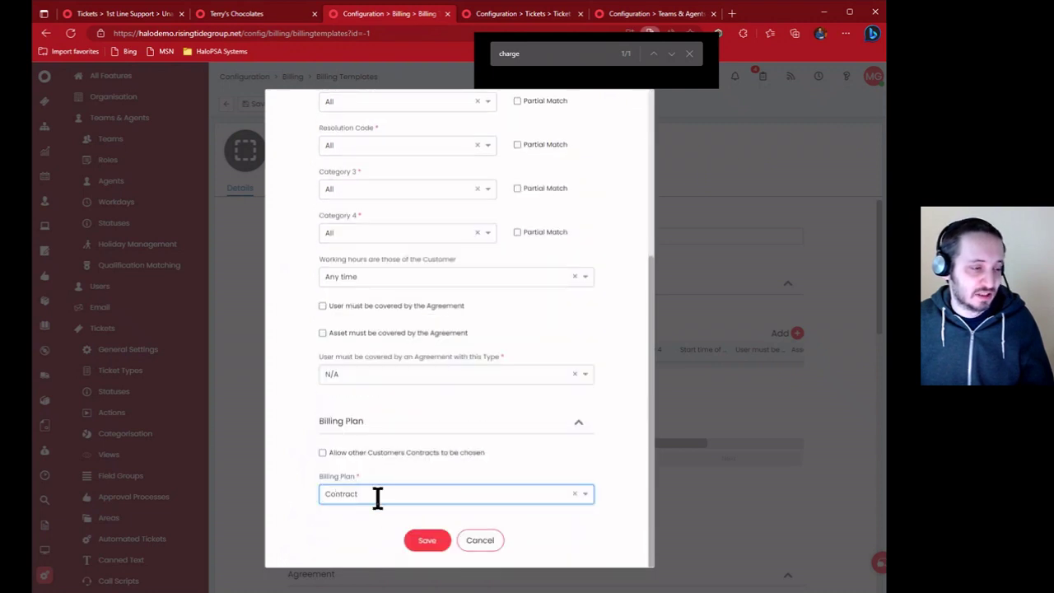
{"action": "left_click", "coordinate": [497, 489]}
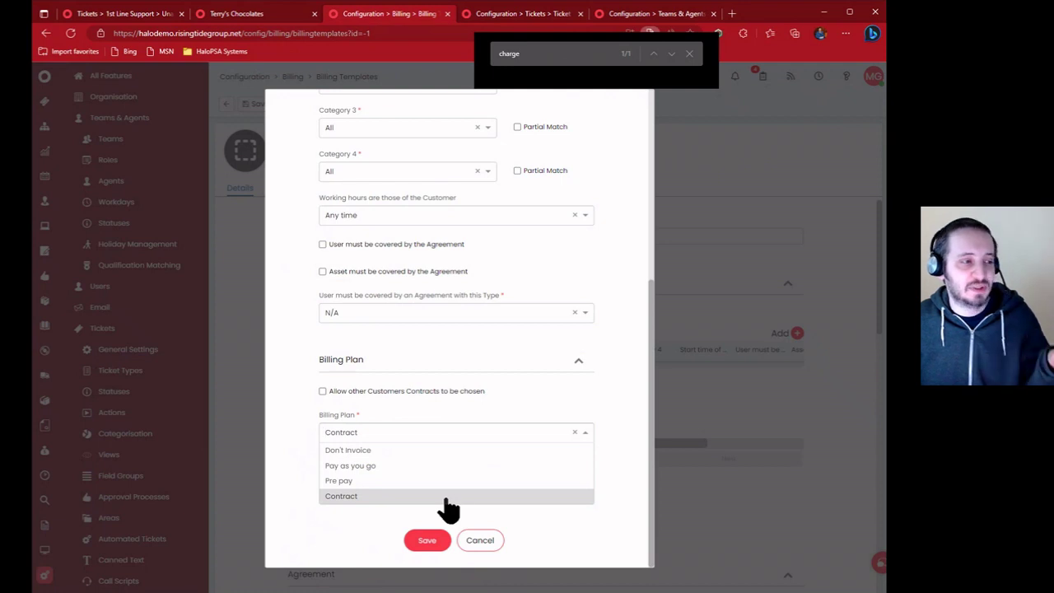
{"action": "left_click", "coordinate": [446, 497]}
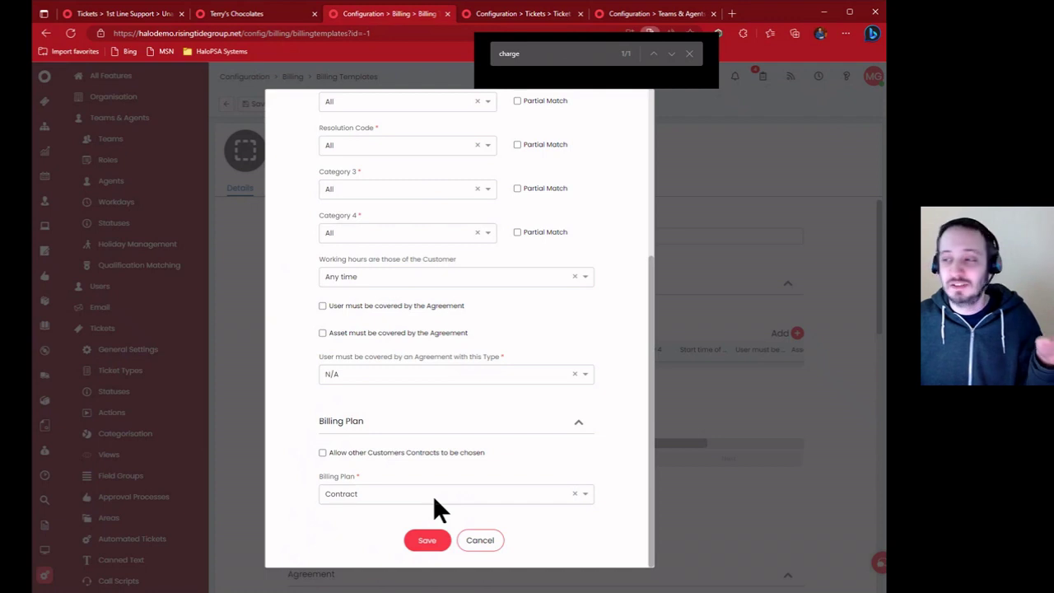
{"action": "left_click", "coordinate": [434, 494]}
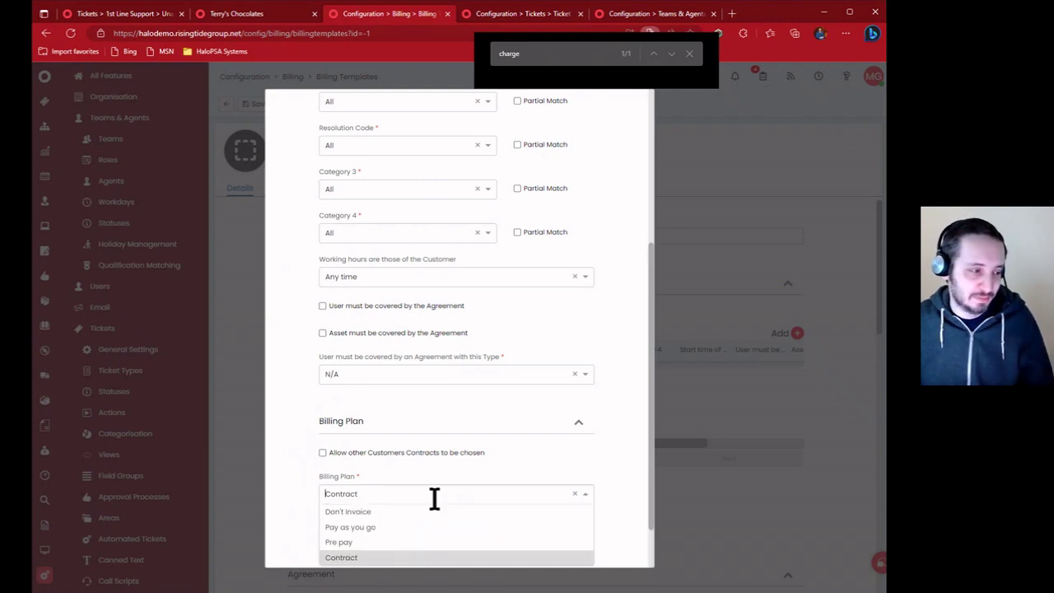
{"action": "left_click", "coordinate": [428, 478]}
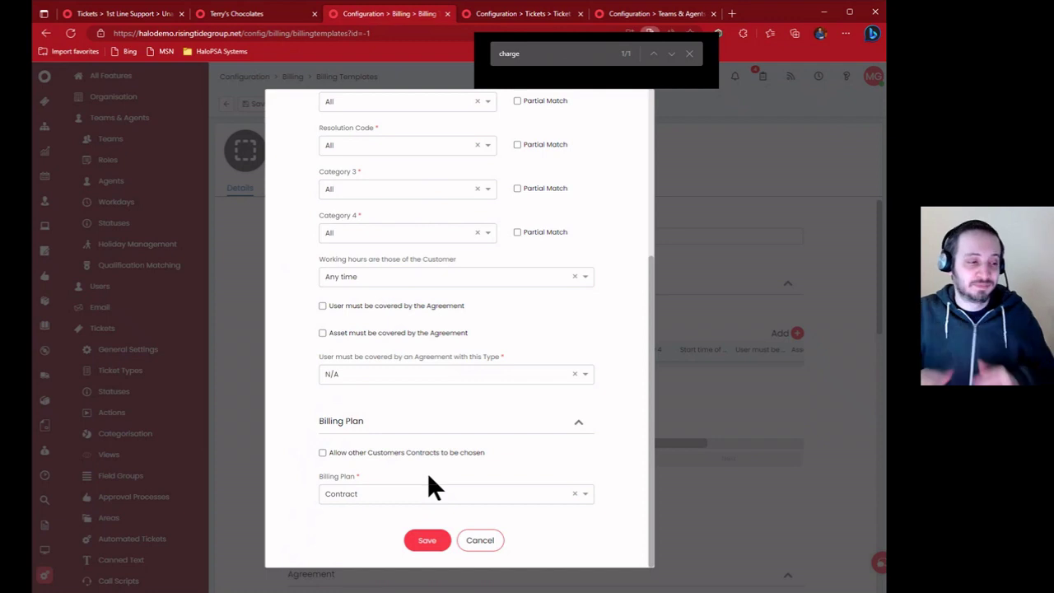
{"action": "left_click", "coordinate": [482, 540]}
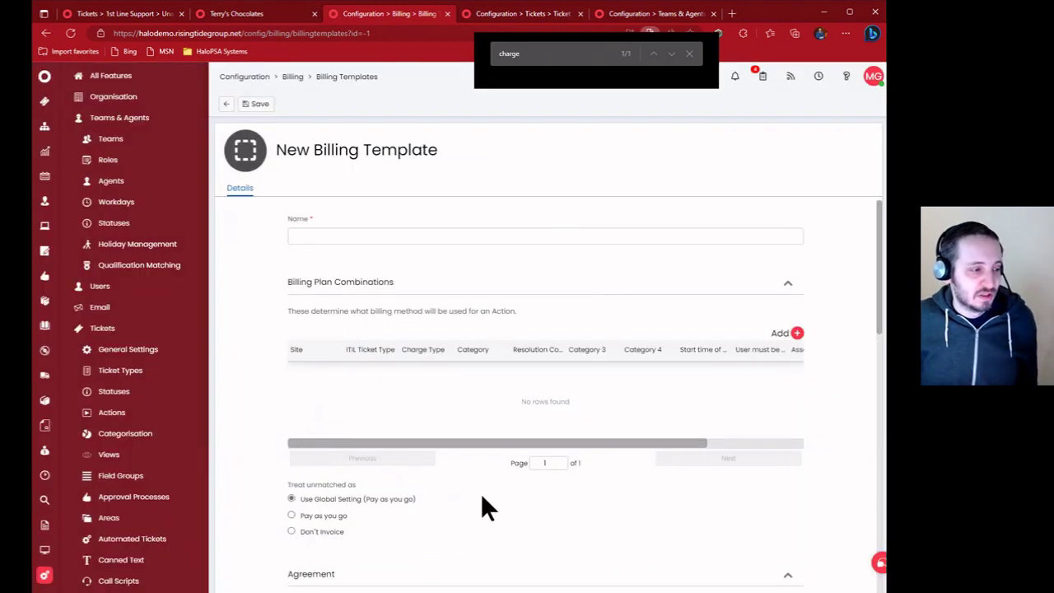
Try setting the new billing template's agreement to unlimited hours per period and review its recurring pre-pay settings
{"action": "scroll", "coordinate": [484, 500], "scroll_direction": "down", "scroll_amount": 3}
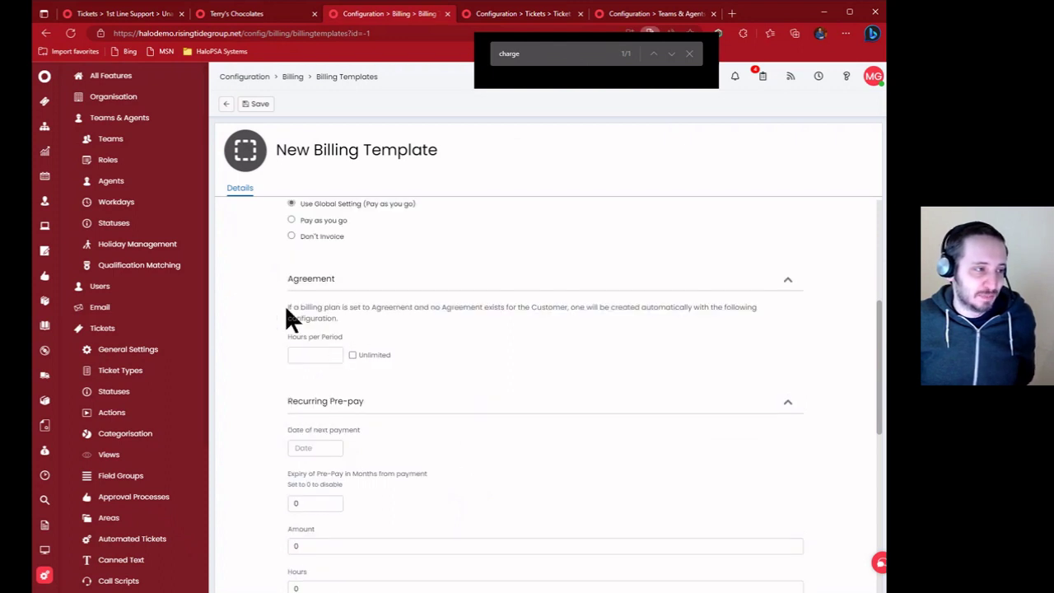
{"action": "left_click_drag", "start_coordinate": [285, 306], "coordinate": [724, 321]}
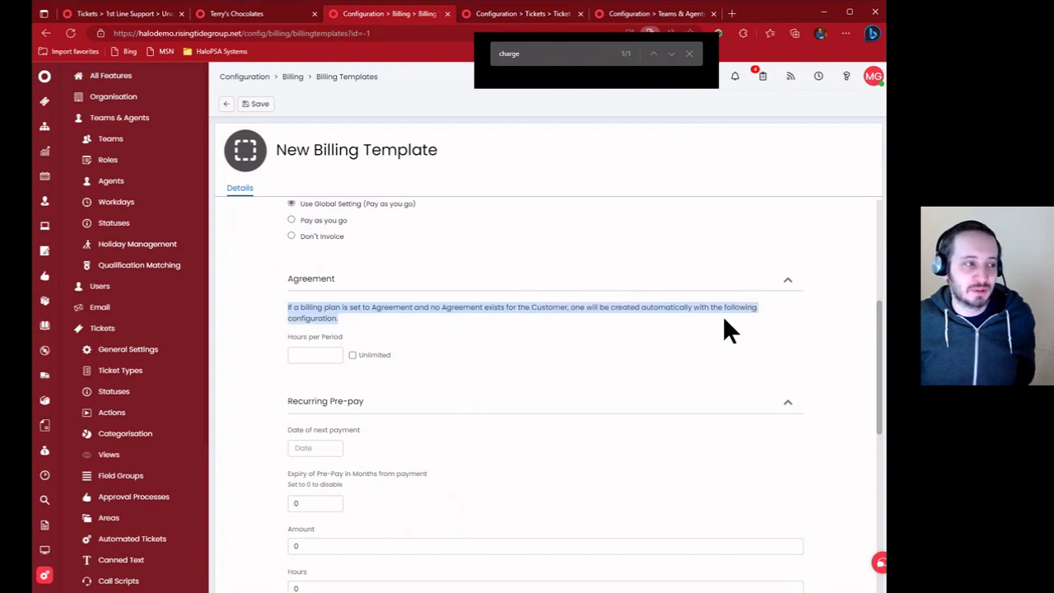
{"action": "left_click", "coordinate": [367, 354]}
{"action": "scroll", "coordinate": [387, 420], "scroll_direction": "down", "scroll_amount": 3}
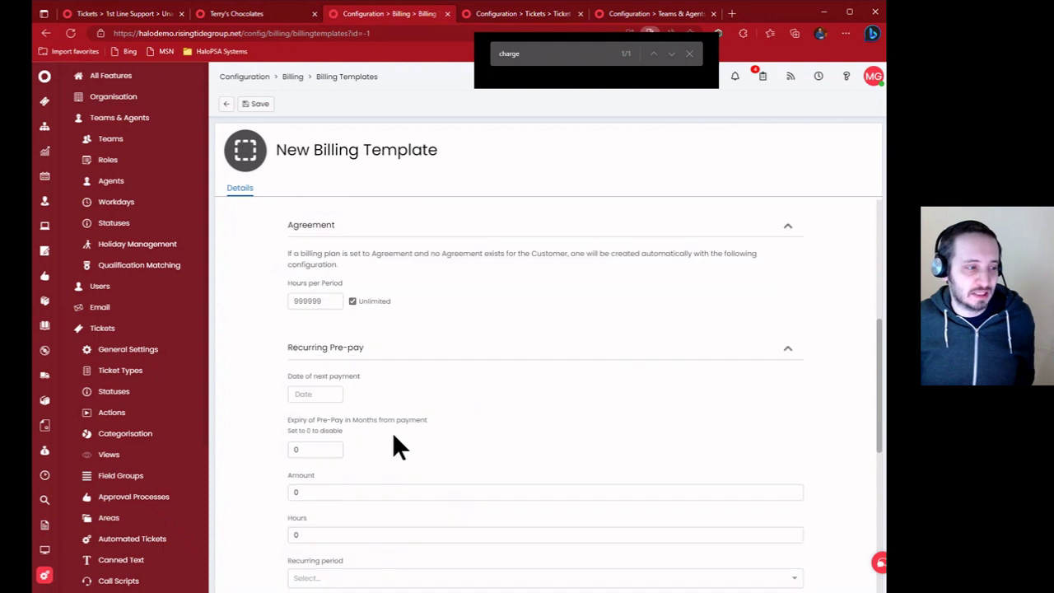
{"action": "scroll", "coordinate": [376, 465], "scroll_direction": "down", "scroll_amount": 5}
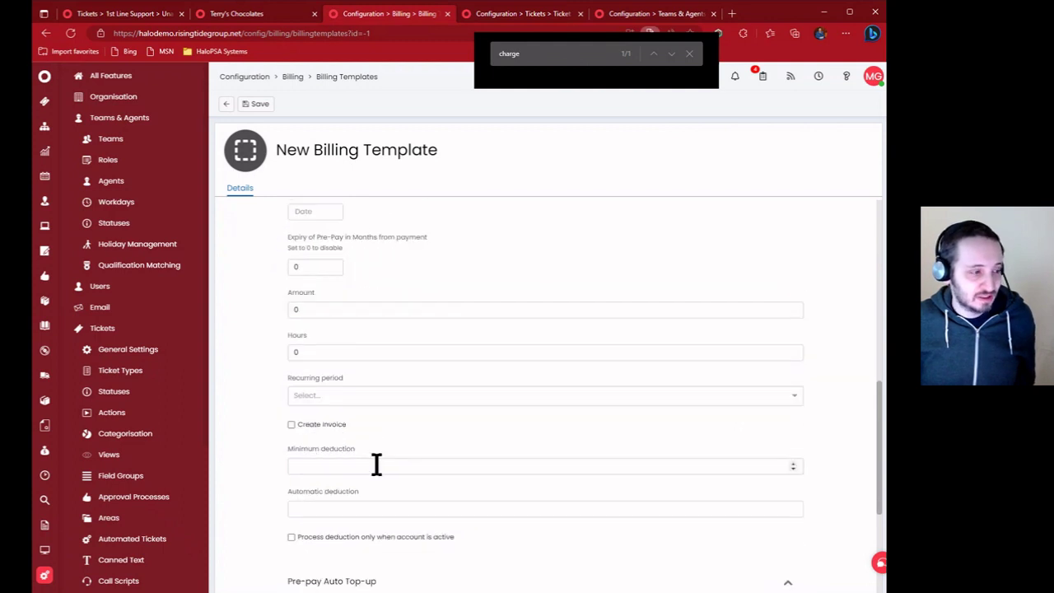
{"action": "scroll", "coordinate": [376, 466], "scroll_direction": "up", "scroll_amount": 15}
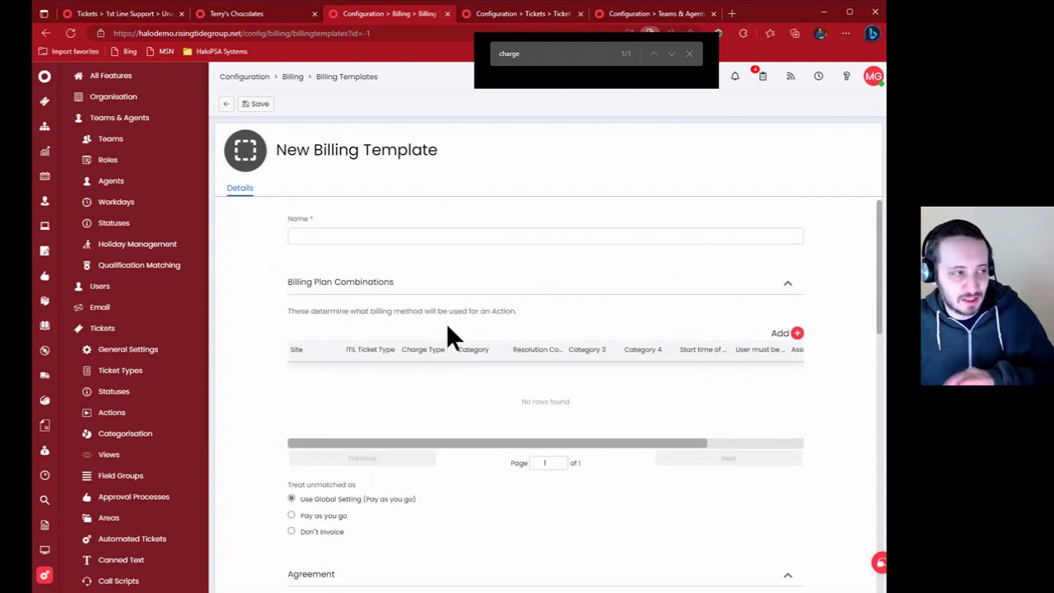
{"action": "left_click", "coordinate": [447, 236]}
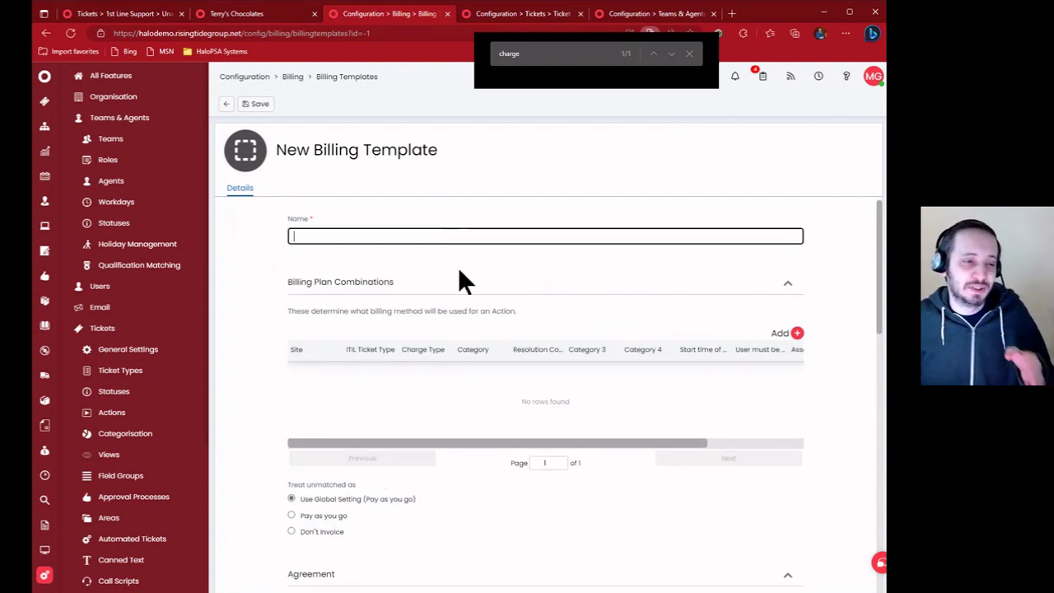
Leave the new template and examine the Remote Support Covered by Contract template's billing plan combinations, unmatched-action handling and agreement settings
{"action": "left_click", "coordinate": [324, 77]}
{"action": "left_click", "coordinate": [375, 181]}
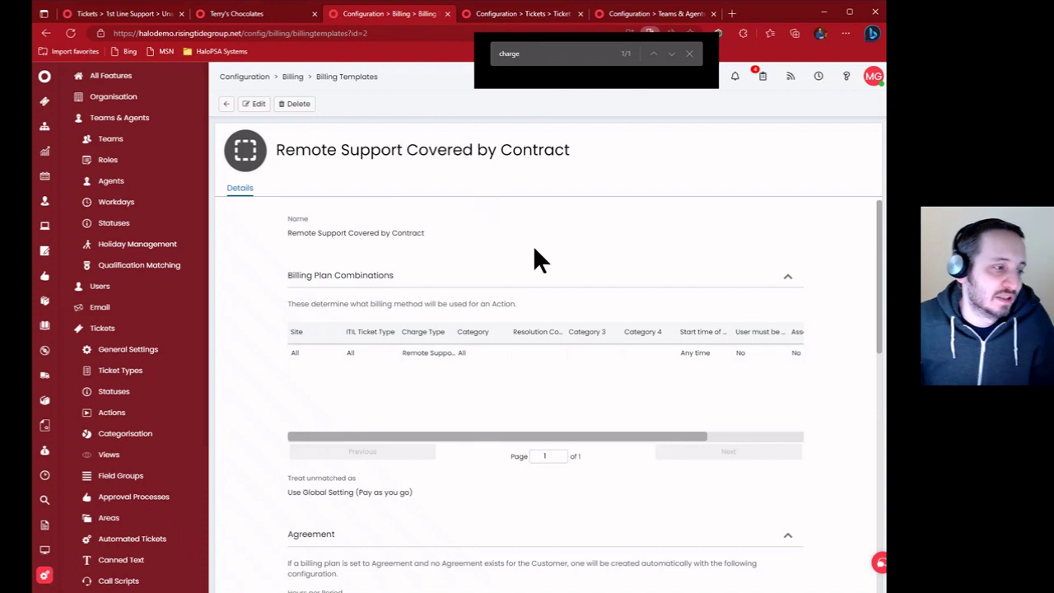
{"action": "scroll", "coordinate": [536, 251], "scroll_direction": "down", "scroll_amount": 3}
{"action": "scroll", "coordinate": [535, 251], "scroll_direction": "up", "scroll_amount": 1}
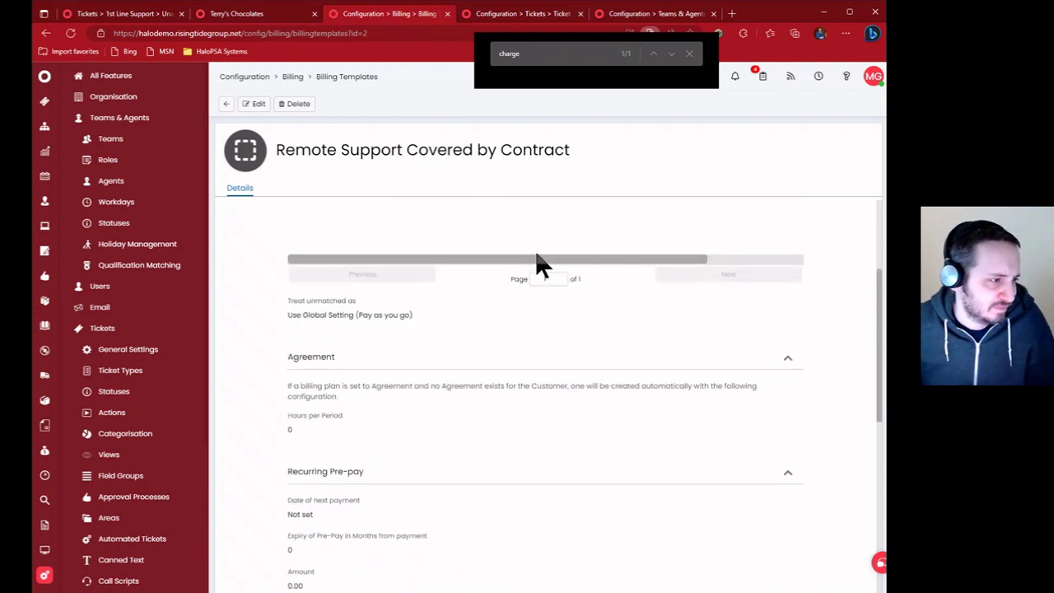
{"action": "scroll", "coordinate": [535, 250], "scroll_direction": "down", "scroll_amount": 5}
{"action": "scroll", "coordinate": [535, 250], "scroll_direction": "up", "scroll_amount": 6}
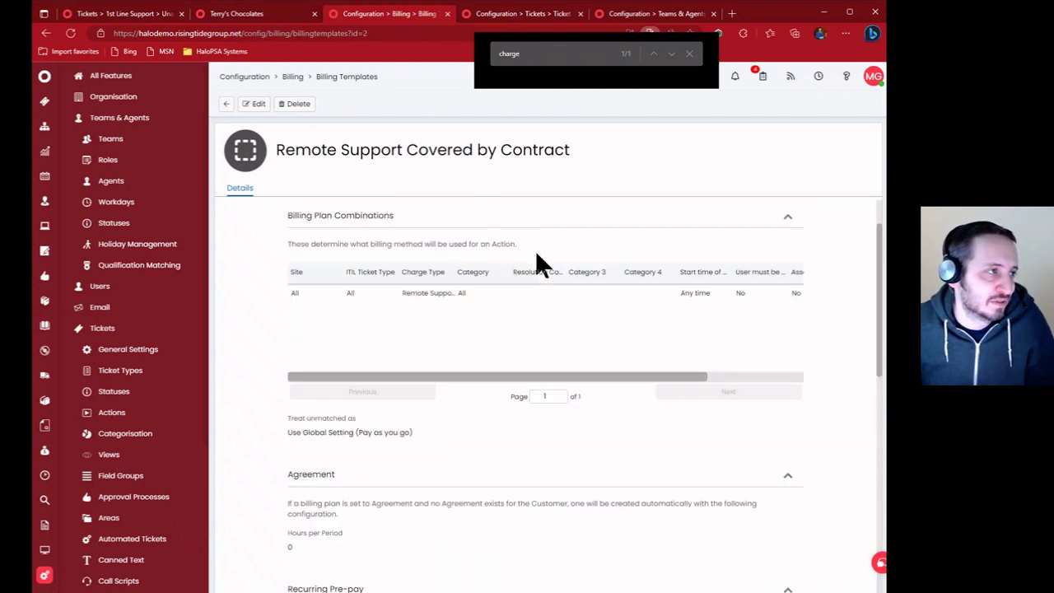
{"action": "scroll", "coordinate": [535, 250], "scroll_direction": "up", "scroll_amount": 1}
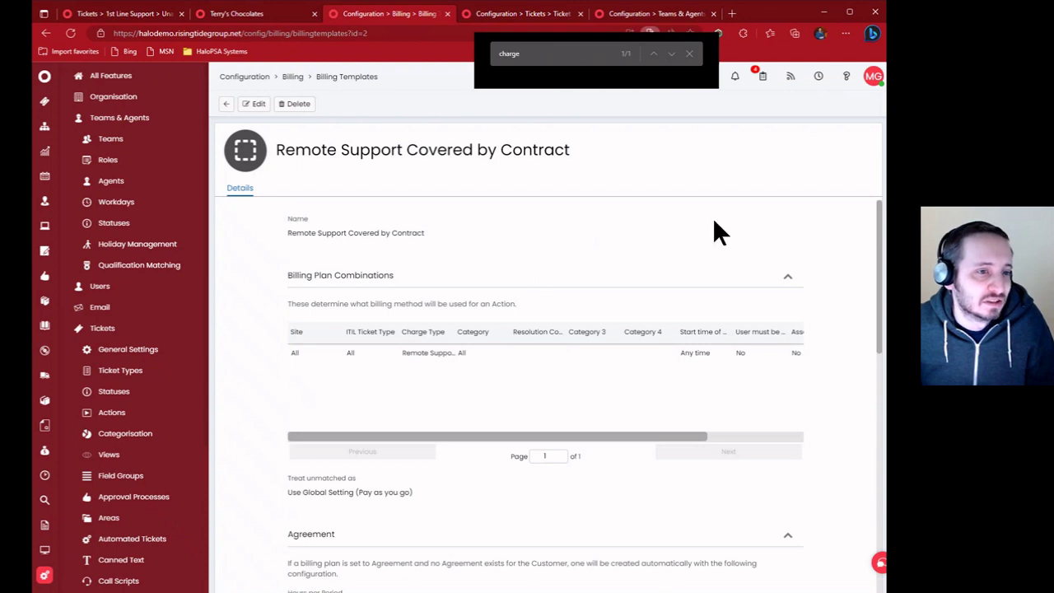
{"action": "left_click", "coordinate": [756, 437]}
{"action": "left_click_drag", "start_coordinate": [756, 436], "coordinate": [485, 437]}
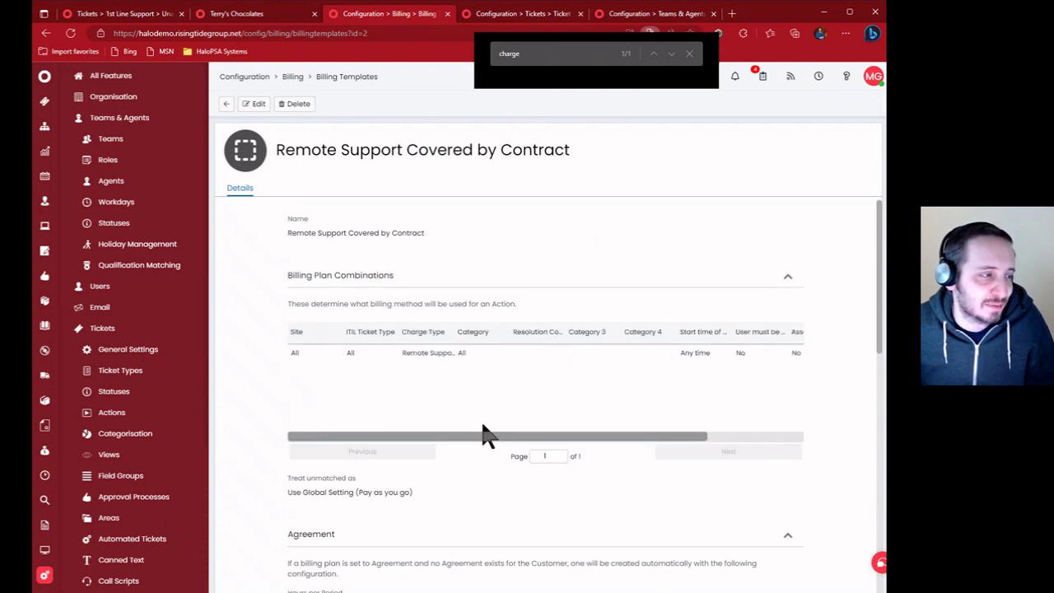
Apply the Remote Support Covered by Contract billing template to Terry's Chocolates and save the customer
{"action": "left_click", "coordinate": [226, 105]}
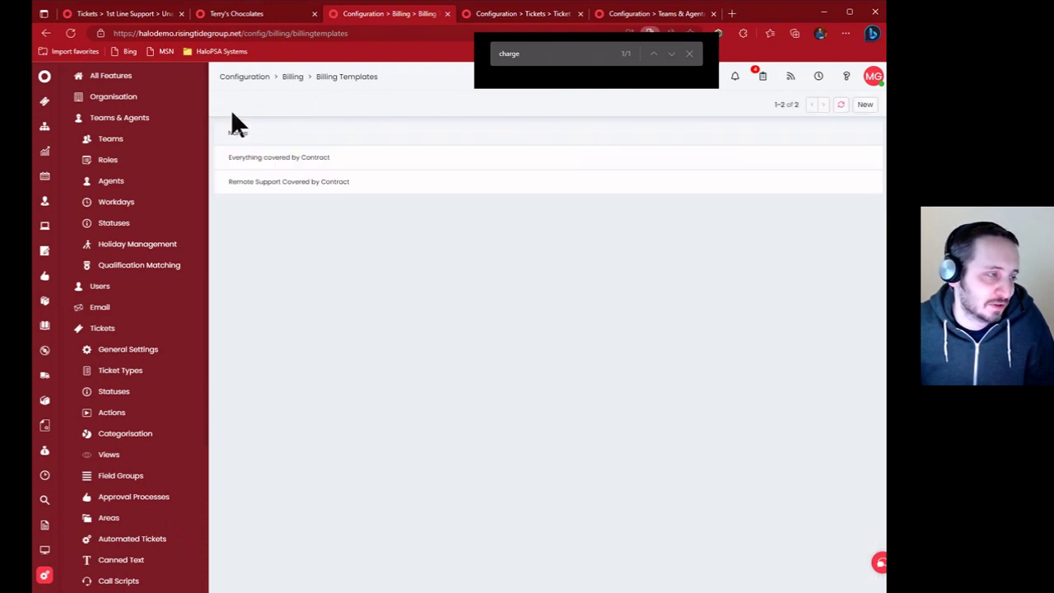
{"action": "left_click", "coordinate": [228, 15]}
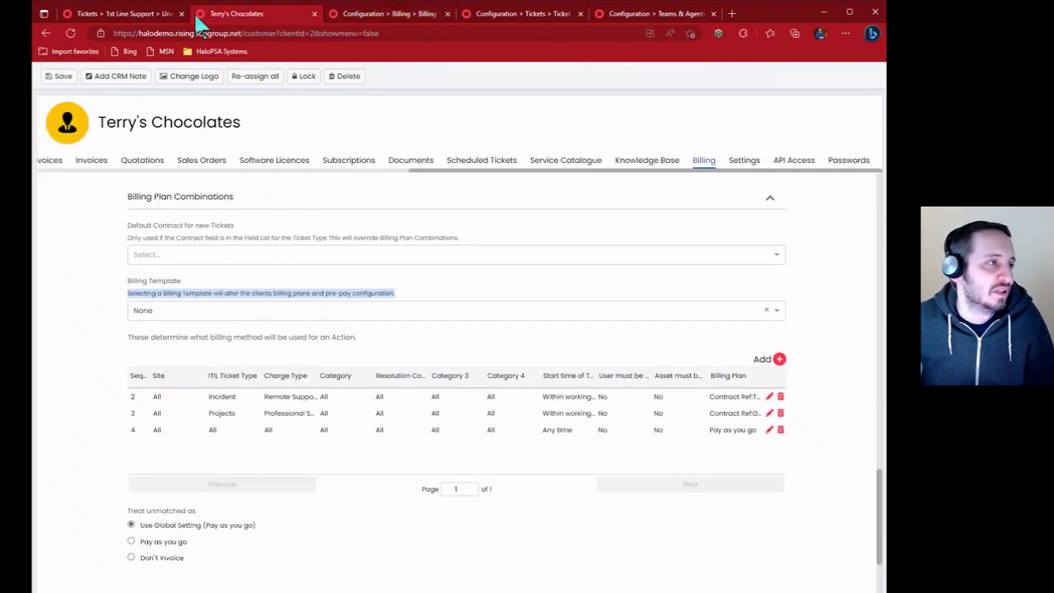
{"action": "left_click", "coordinate": [258, 309]}
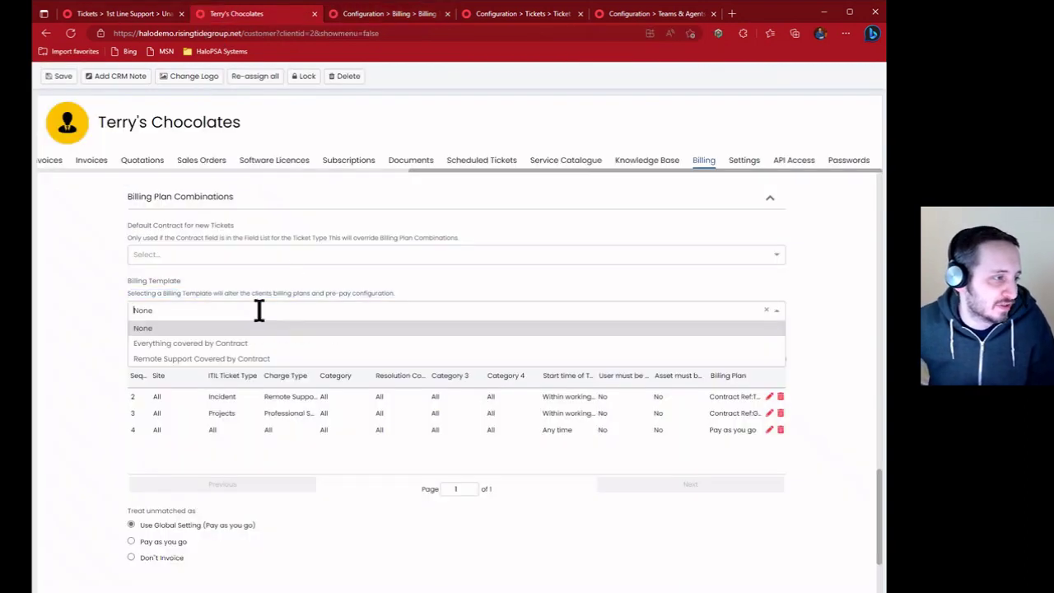
{"action": "left_click", "coordinate": [272, 357]}
{"action": "left_click", "coordinate": [94, 323]}
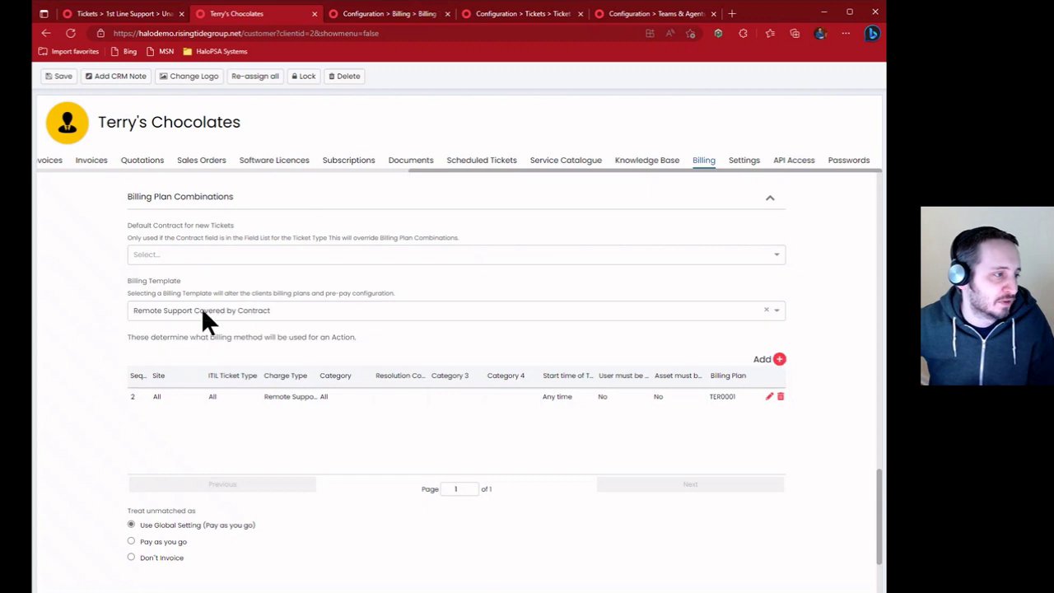
{"action": "left_click", "coordinate": [63, 76]}
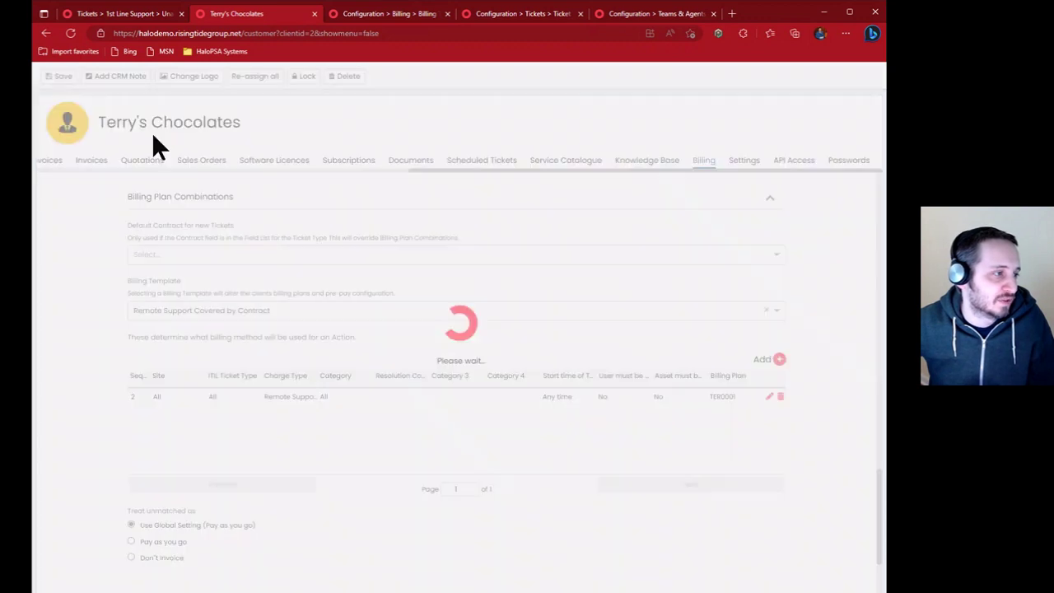
Reload the Billing Templates configuration and examine the Remote Support Covered by Contract template's available actions, combinations, agreement and pre-pay settings
{"action": "left_click", "coordinate": [371, 15]}
{"action": "left_click", "coordinate": [70, 33]}
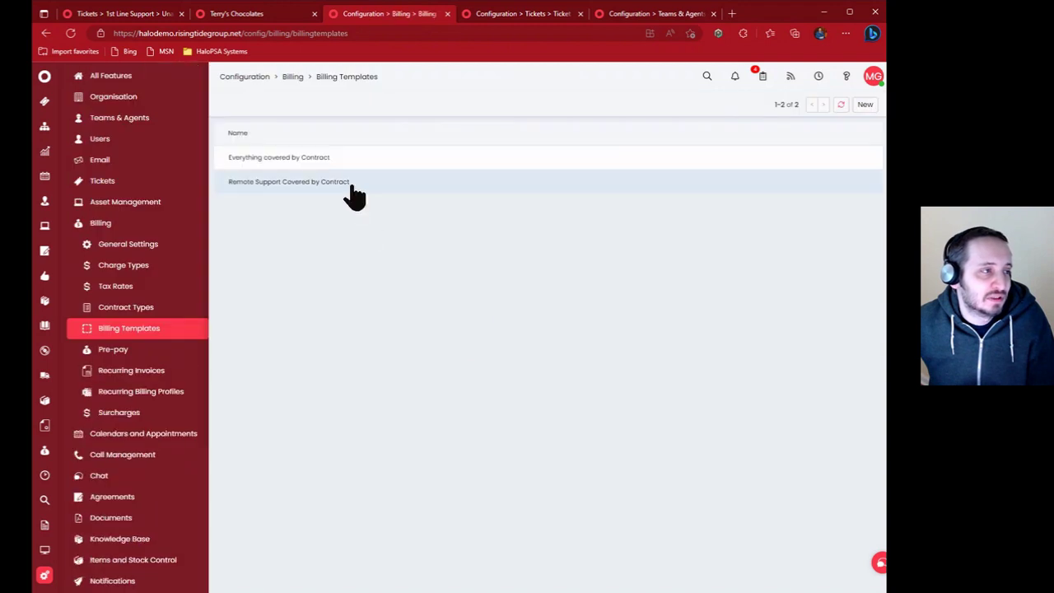
{"action": "left_click", "coordinate": [349, 183]}
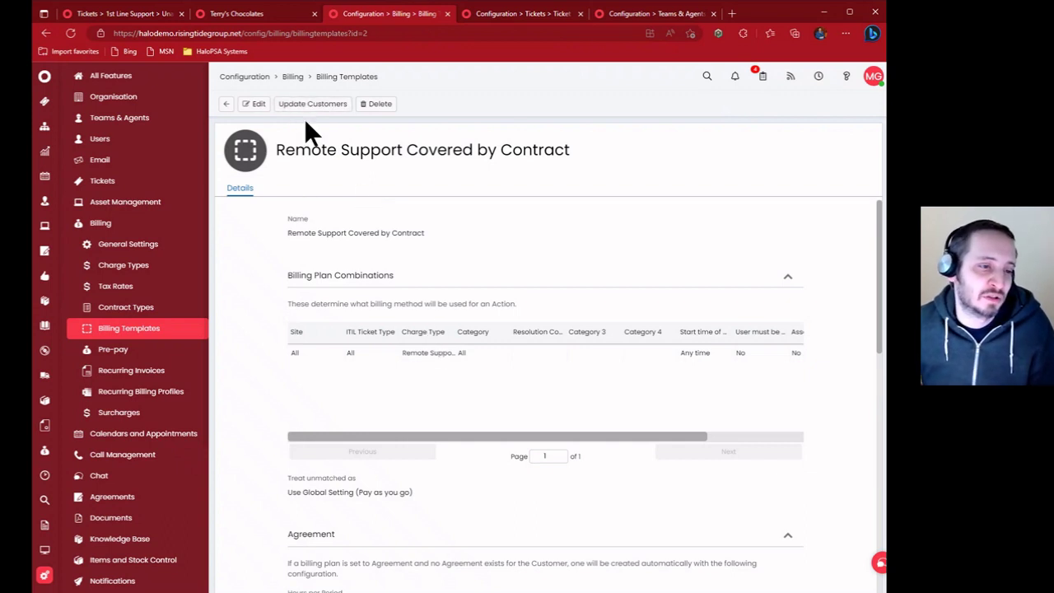
{"action": "left_click_drag", "start_coordinate": [622, 437], "coordinate": [394, 434]}
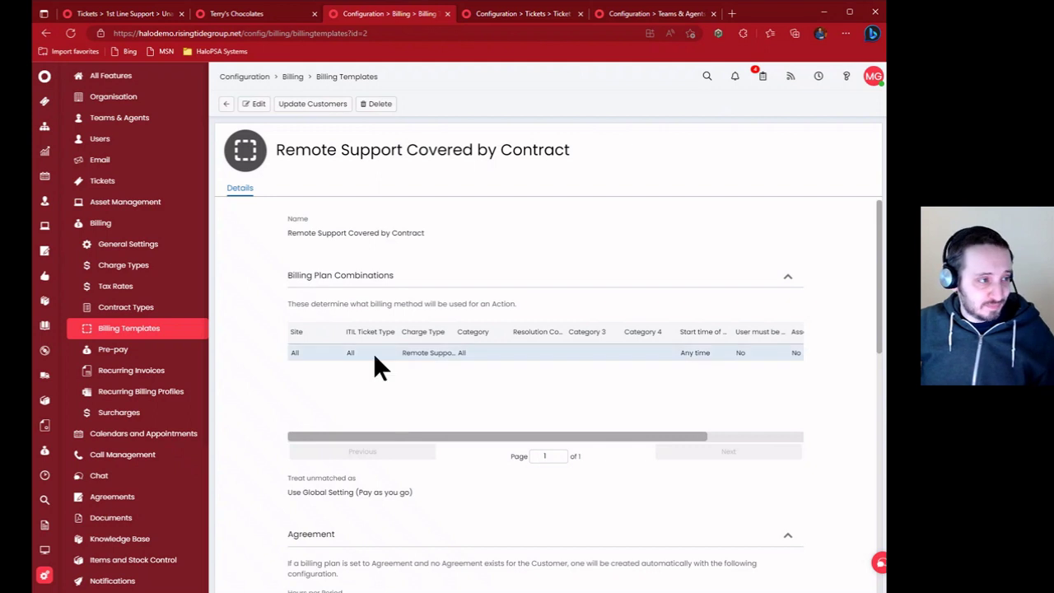
{"action": "scroll", "coordinate": [373, 354], "scroll_direction": "down", "scroll_amount": 10}
{"action": "scroll", "coordinate": [380, 393], "scroll_direction": "up", "scroll_amount": 8}
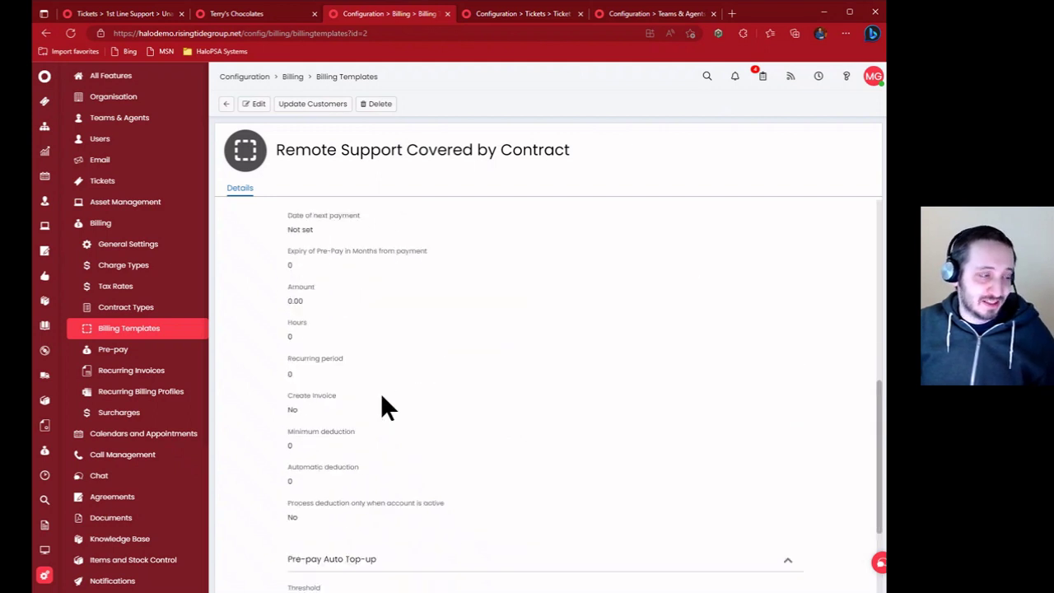
{"action": "scroll", "coordinate": [388, 405], "scroll_direction": "down", "scroll_amount": 2}
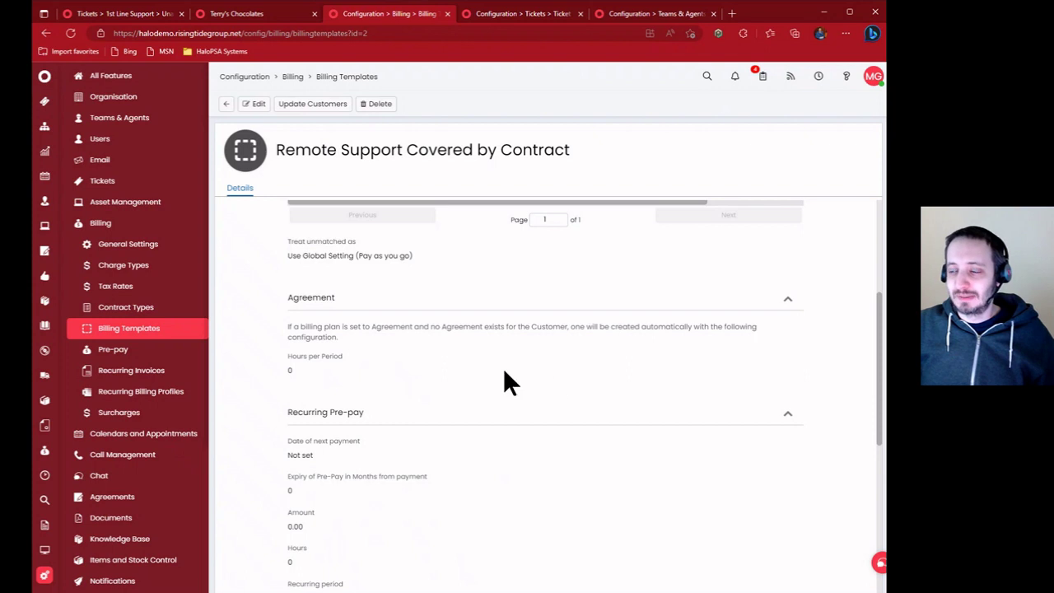
{"action": "scroll", "coordinate": [557, 362], "scroll_direction": "up", "scroll_amount": 3}
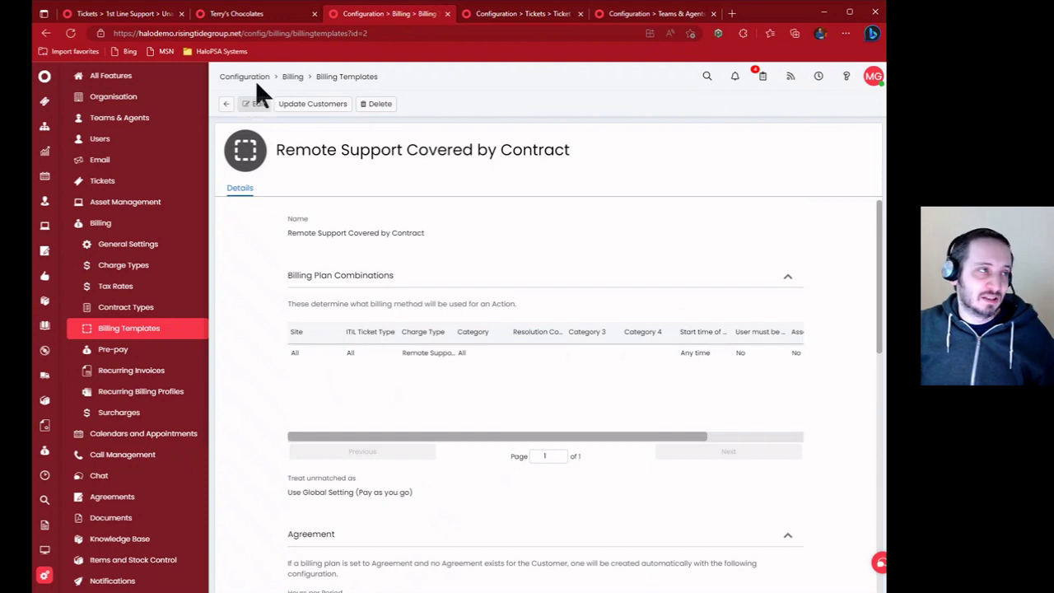
Return to Terry's Chocolates and open its billing settings for editing
{"action": "left_click", "coordinate": [267, 14]}
{"action": "left_click", "coordinate": [138, 15]}
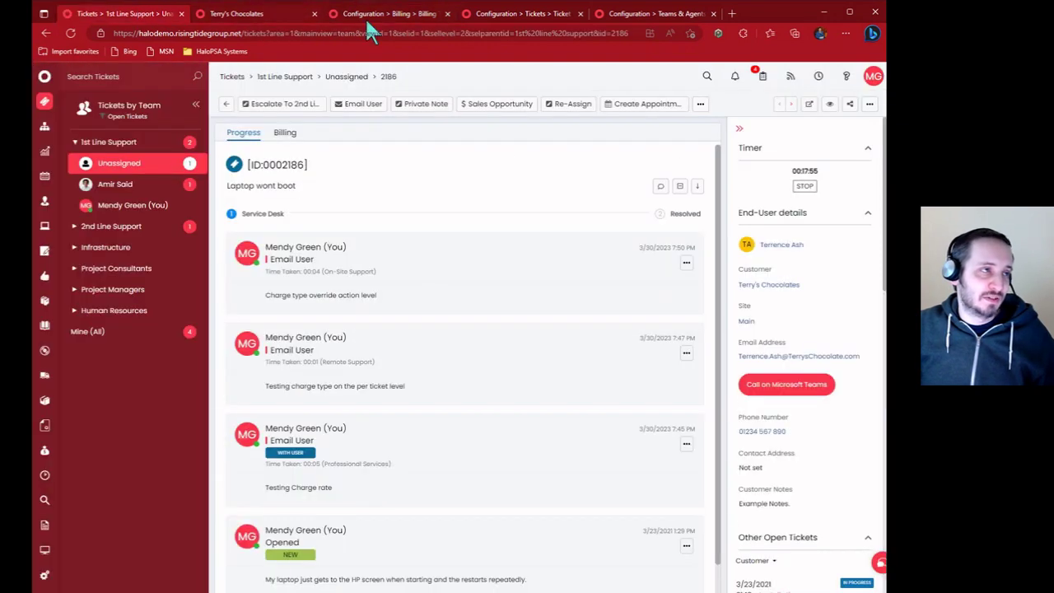
{"action": "left_click", "coordinate": [368, 18]}
{"action": "left_click", "coordinate": [214, 15]}
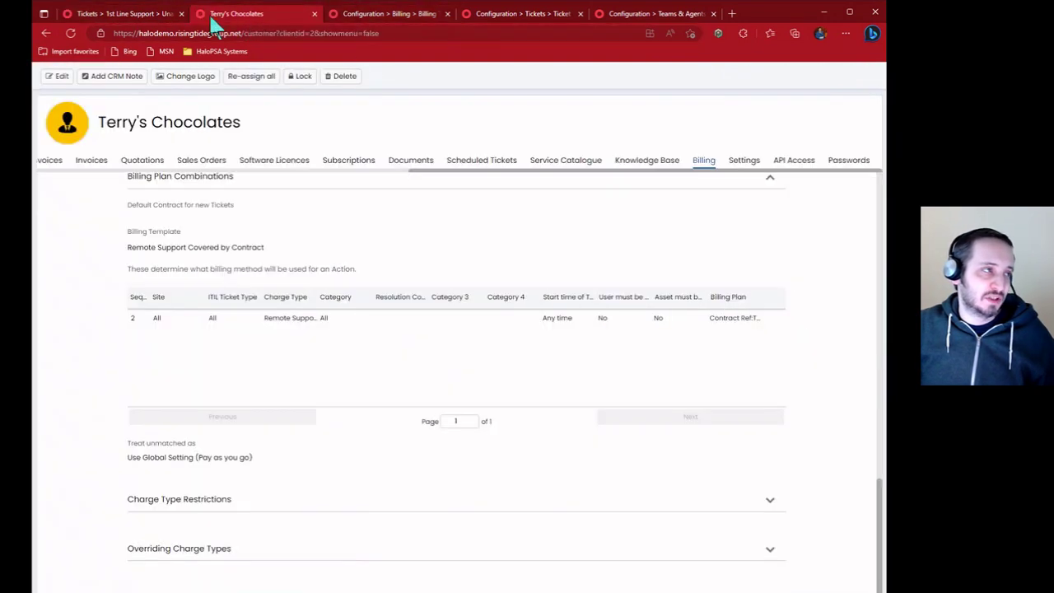
{"action": "left_click", "coordinate": [60, 77]}
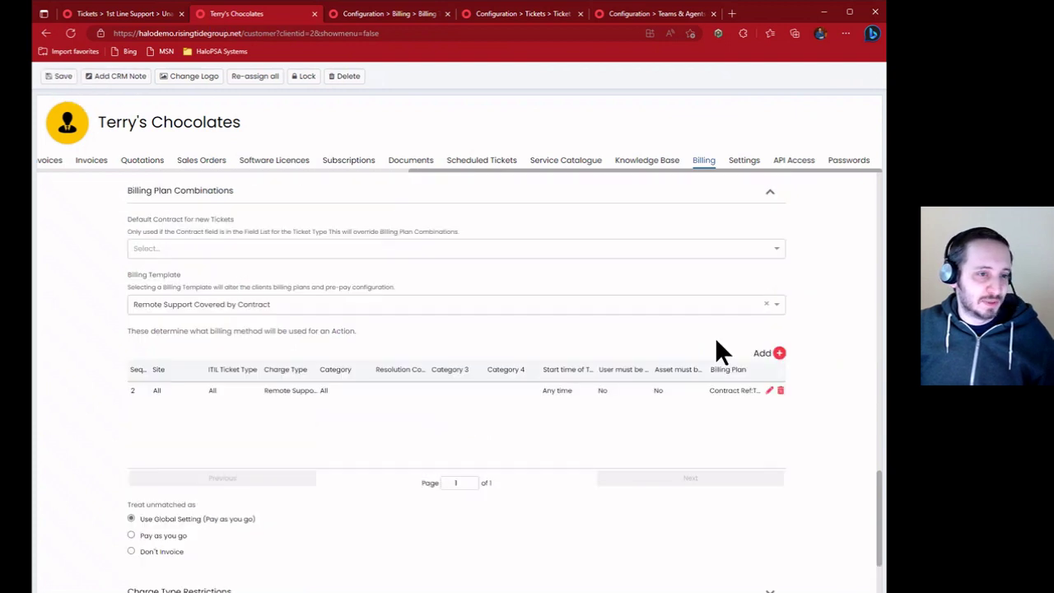
Start a new billing plan combination for Terry's Chocolates and try out the user and asset covered-by-agreement requirements, leaving both off
{"action": "left_click", "coordinate": [778, 360]}
{"action": "scroll", "coordinate": [411, 360], "scroll_direction": "down", "scroll_amount": 3}
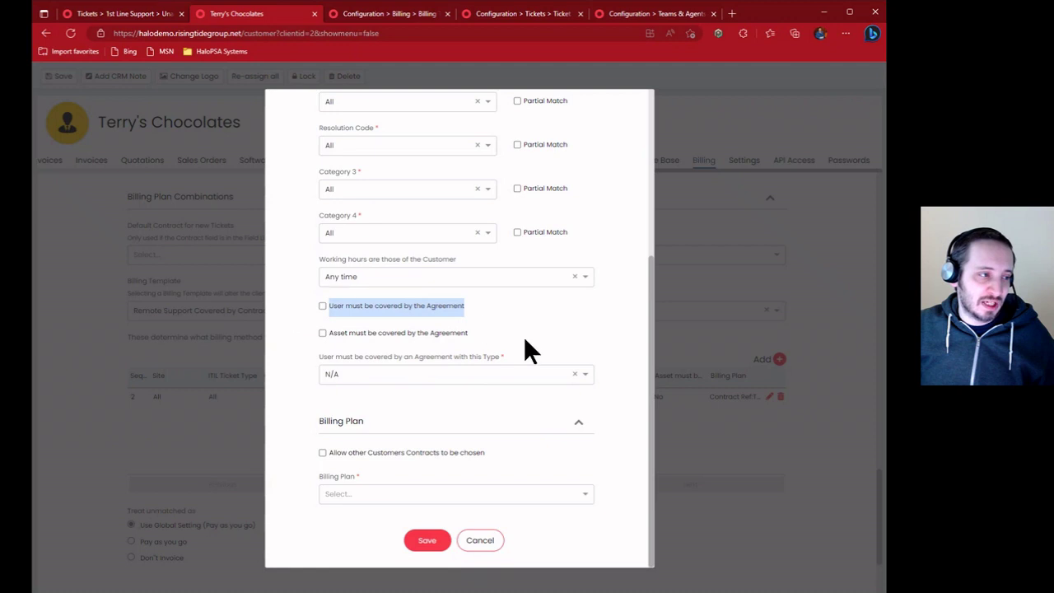
{"action": "left_click_drag", "start_coordinate": [469, 333], "coordinate": [322, 344]}
{"action": "left_click", "coordinate": [412, 315]}
{"action": "left_click", "coordinate": [409, 305]}
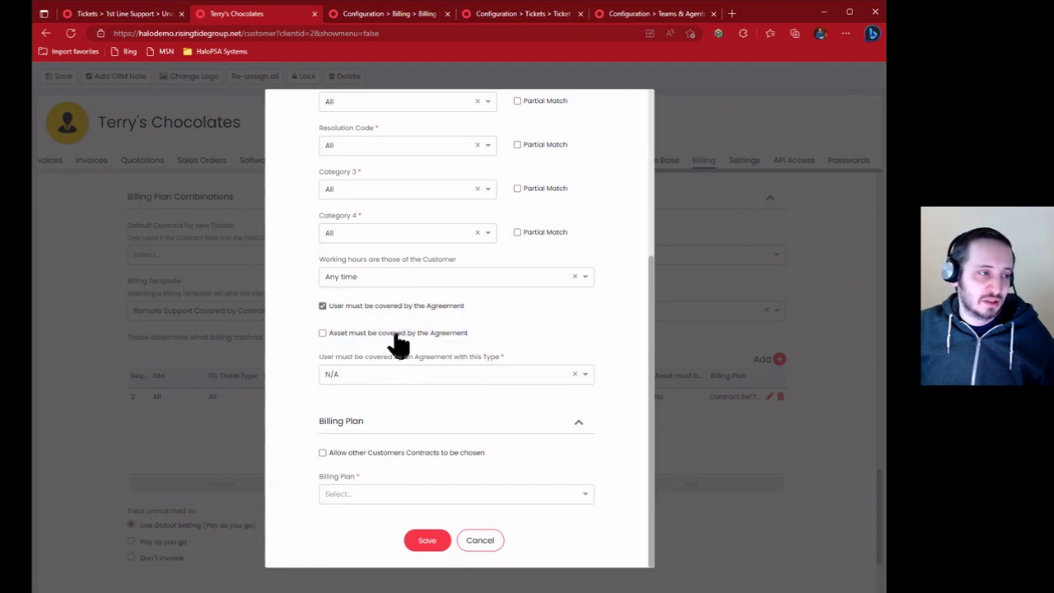
{"action": "left_click", "coordinate": [396, 332]}
{"action": "left_click", "coordinate": [398, 309]}
{"action": "left_click", "coordinate": [396, 332]}
{"action": "scroll", "coordinate": [401, 316], "scroll_direction": "up", "scroll_amount": 5}
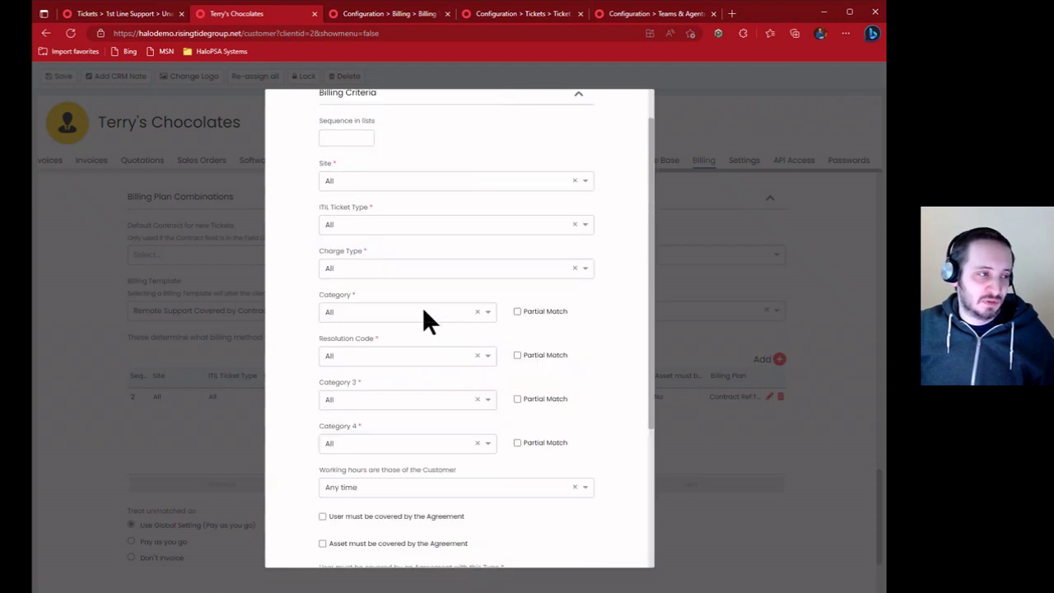
Try requiring the asset to be covered by the agreement, cancel the new combination, and highlight the options for treating unmatched actions
{"action": "scroll", "coordinate": [365, 375], "scroll_direction": "down", "scroll_amount": 3}
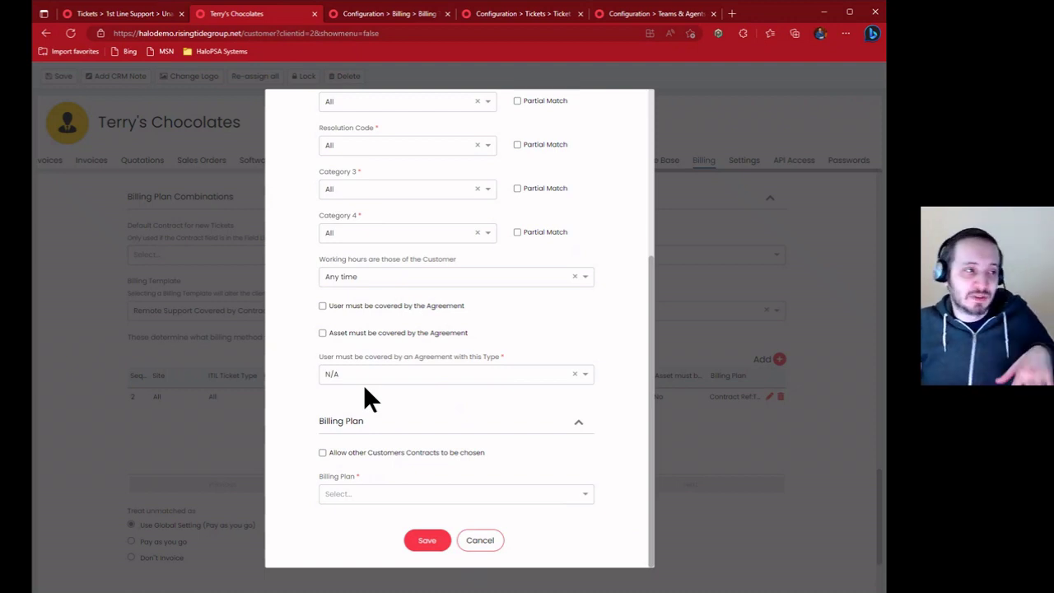
{"action": "scroll", "coordinate": [365, 390], "scroll_direction": "up", "scroll_amount": 3}
{"action": "scroll", "coordinate": [365, 390], "scroll_direction": "down", "scroll_amount": 3}
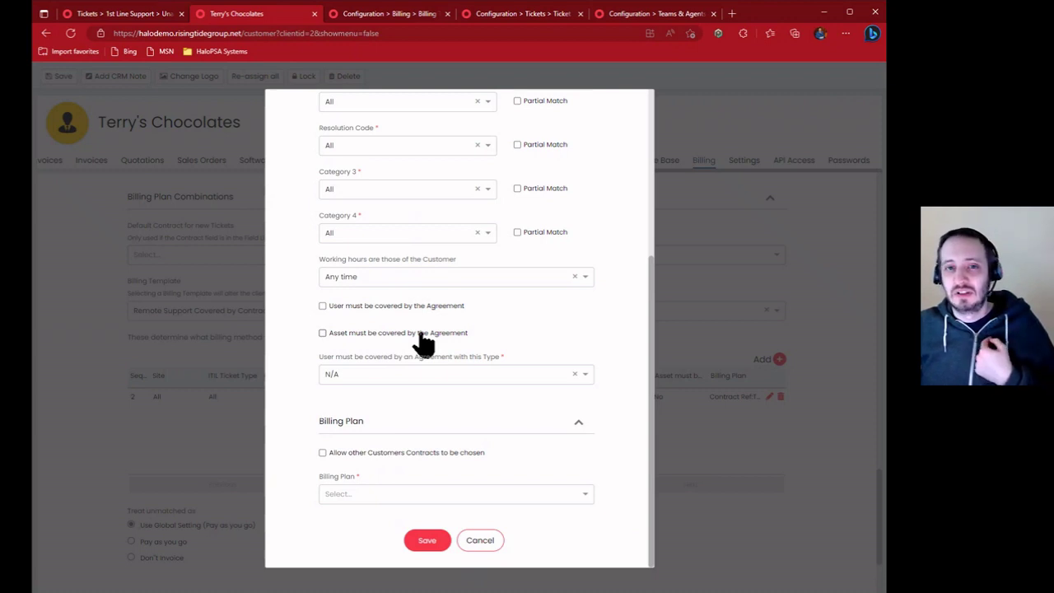
{"action": "left_click", "coordinate": [346, 333]}
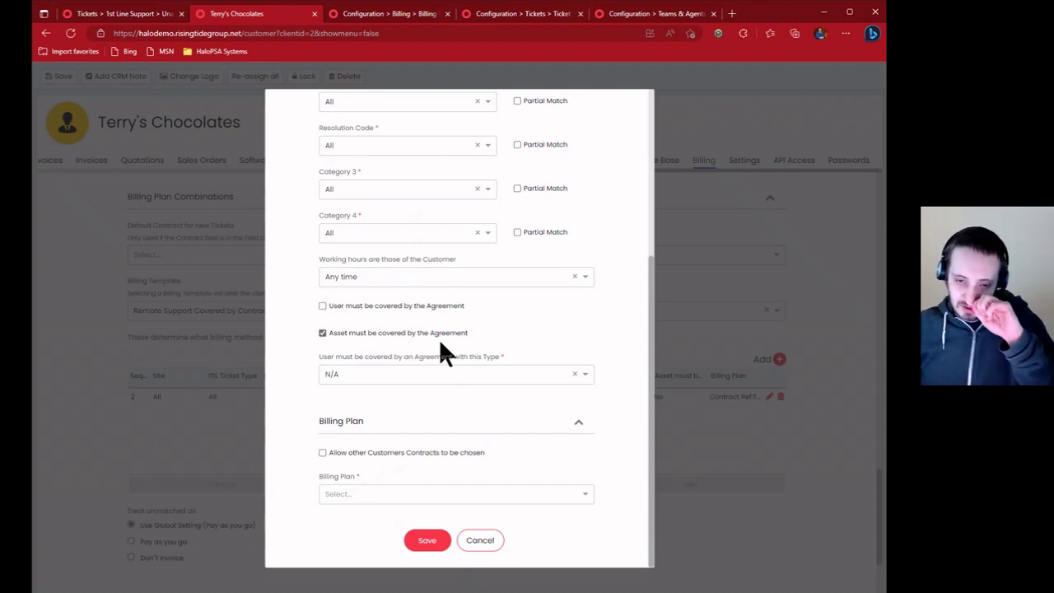
{"action": "scroll", "coordinate": [440, 346], "scroll_direction": "up", "scroll_amount": 3}
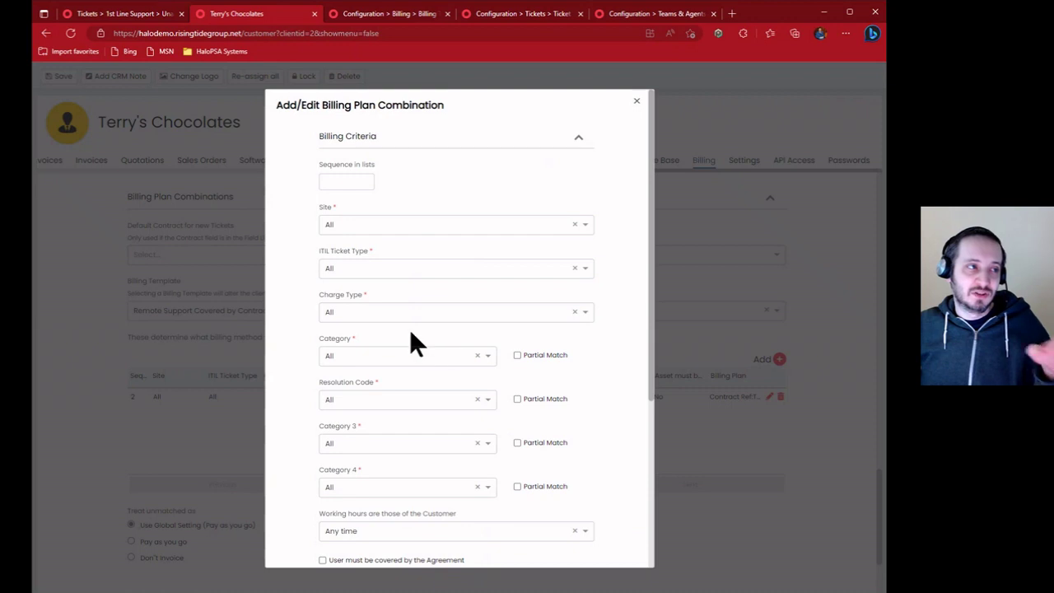
{"action": "scroll", "coordinate": [415, 280], "scroll_direction": "down", "scroll_amount": 3}
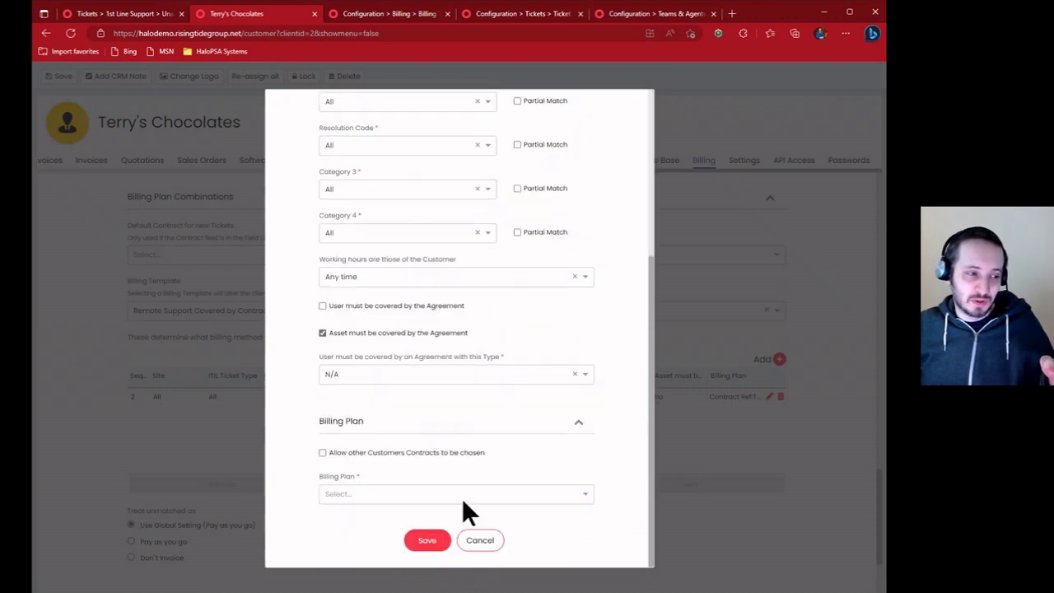
{"action": "left_click", "coordinate": [476, 544]}
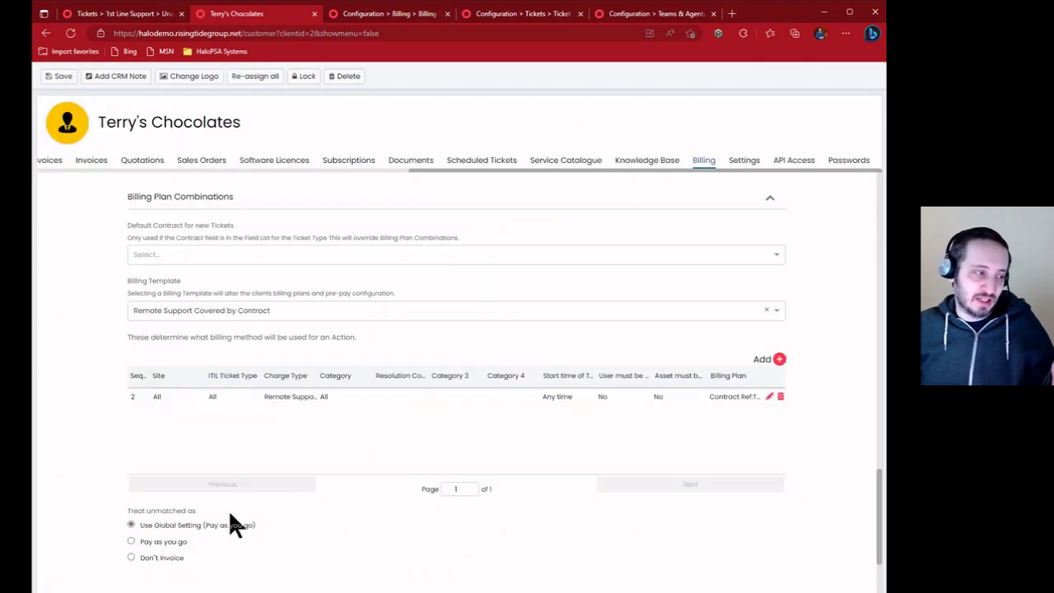
{"action": "left_click_drag", "start_coordinate": [154, 525], "coordinate": [92, 528]}
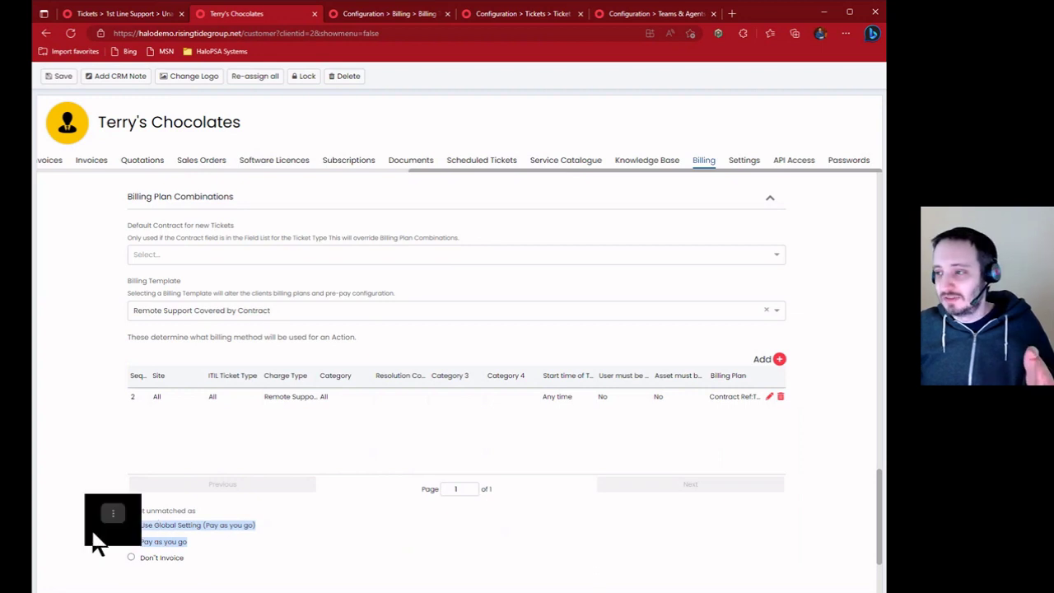
Try to require asset coverage by the agreement on the existing remote support billing plan combination, and cancel the edit
{"action": "left_click", "coordinate": [108, 510]}
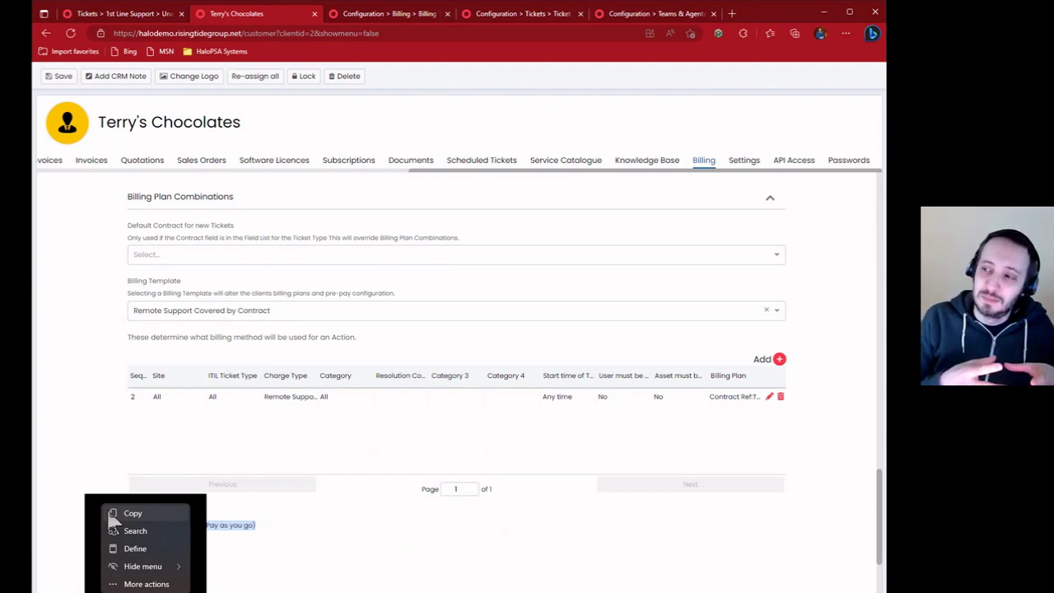
{"action": "left_click", "coordinate": [157, 429]}
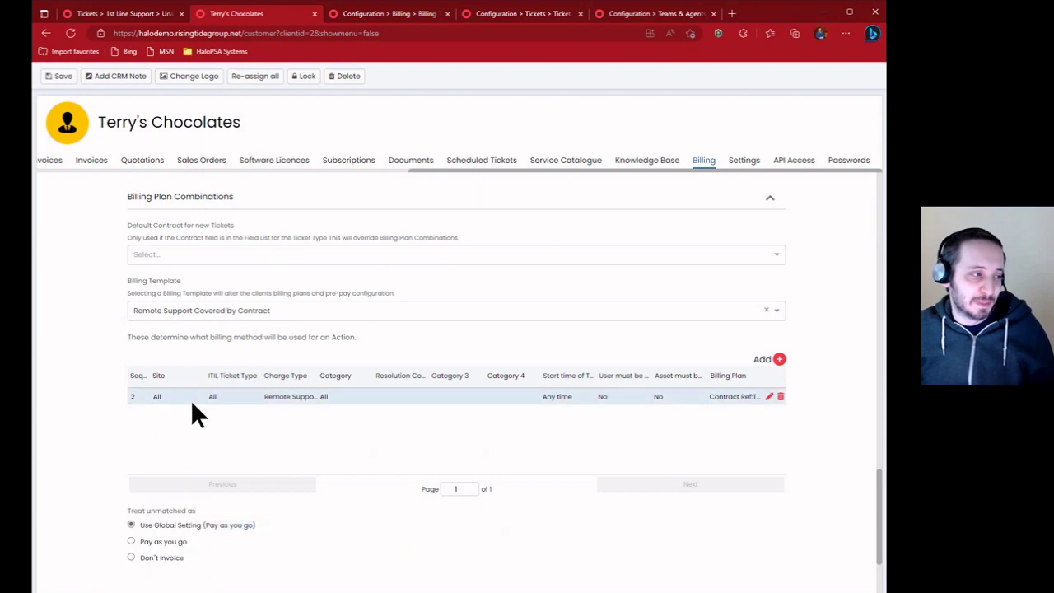
{"action": "left_click", "coordinate": [767, 397]}
{"action": "scroll", "coordinate": [451, 420], "scroll_direction": "down", "scroll_amount": 5}
{"action": "left_click", "coordinate": [459, 333]}
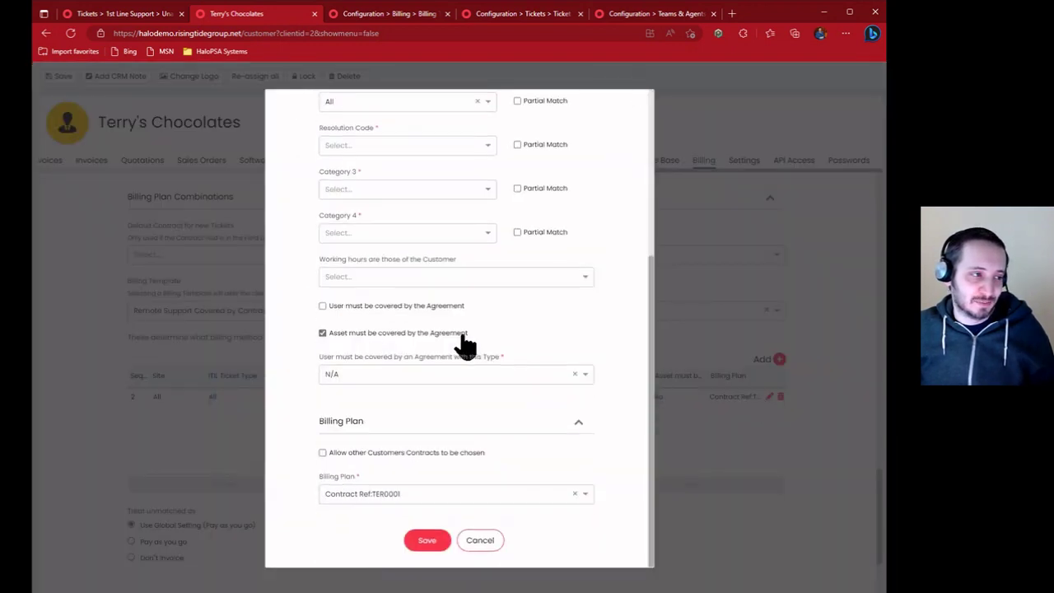
{"action": "left_click", "coordinate": [416, 543]}
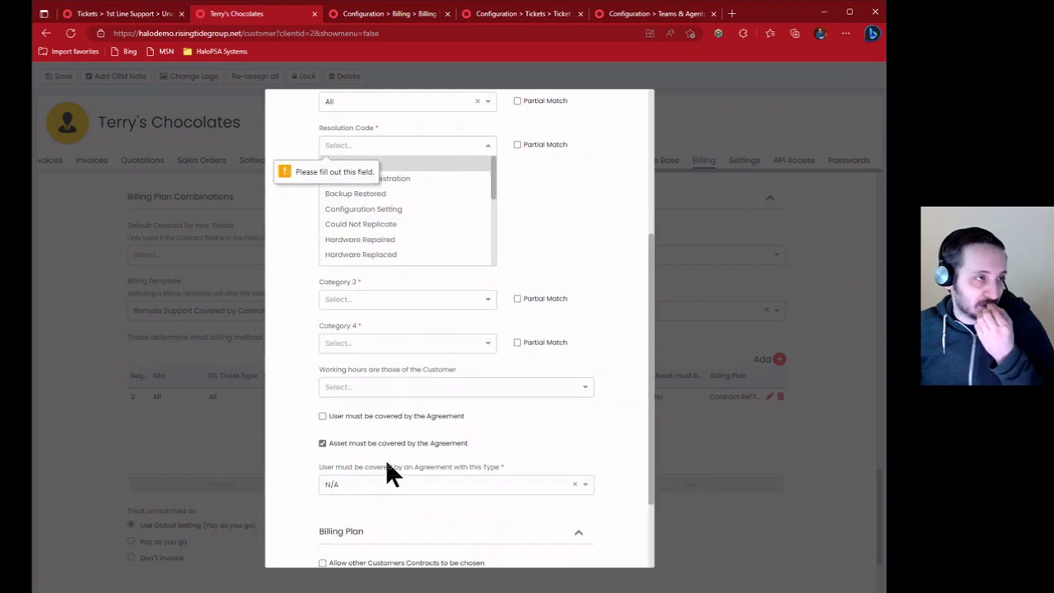
{"action": "scroll", "coordinate": [387, 469], "scroll_direction": "down", "scroll_amount": 2}
{"action": "left_click", "coordinate": [481, 541]}
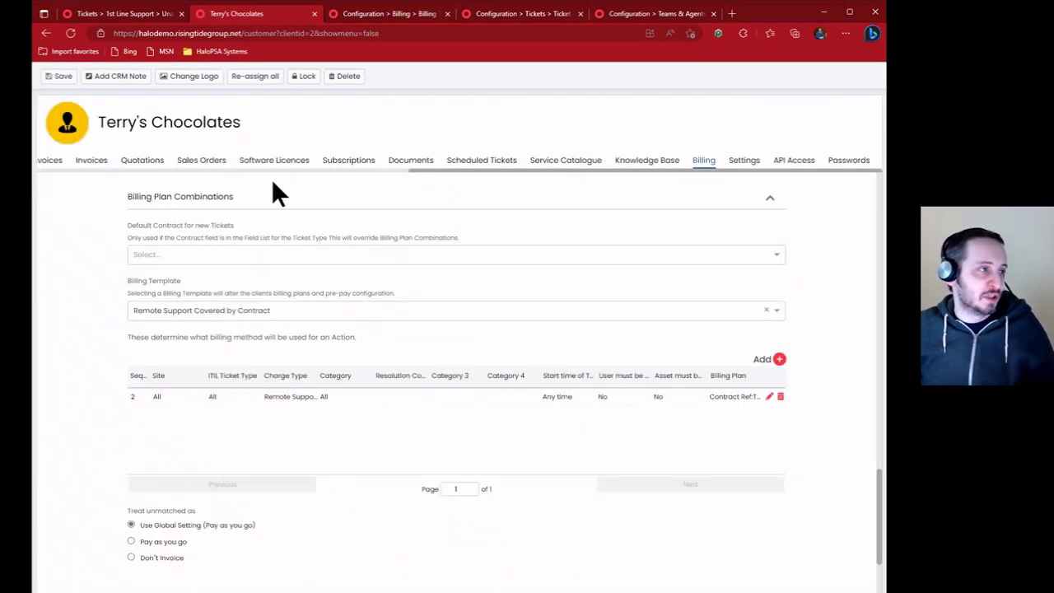
Open agreement GP0001 of Terry's Chocolates and check its included assets and users
{"action": "scroll", "coordinate": [386, 168], "scroll_direction": "left", "scroll_amount": 5}
{"action": "scroll", "coordinate": [385, 168], "scroll_direction": "left", "scroll_amount": 2}
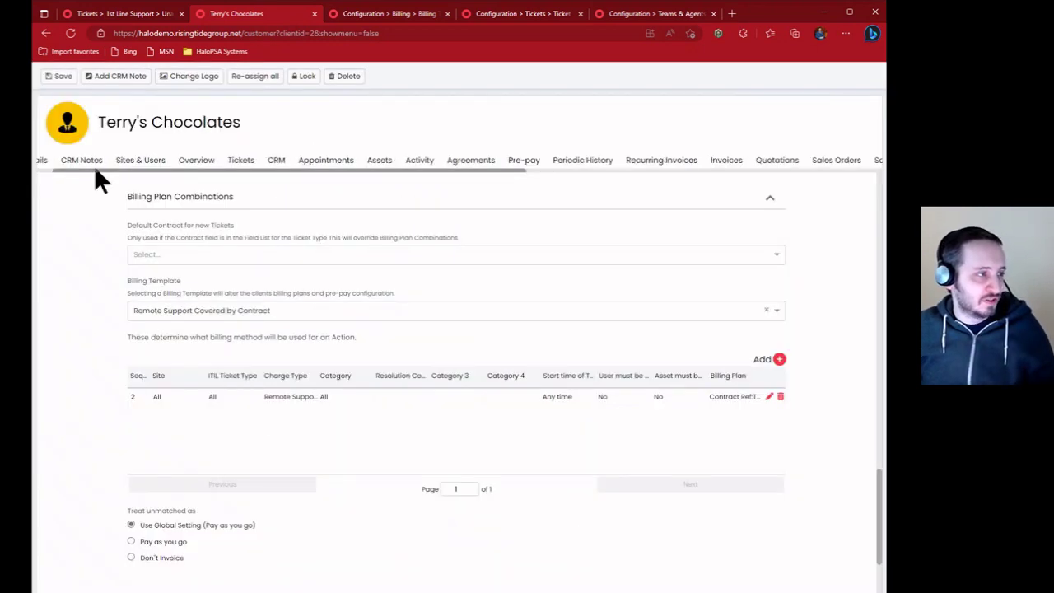
{"action": "left_click", "coordinate": [465, 161]}
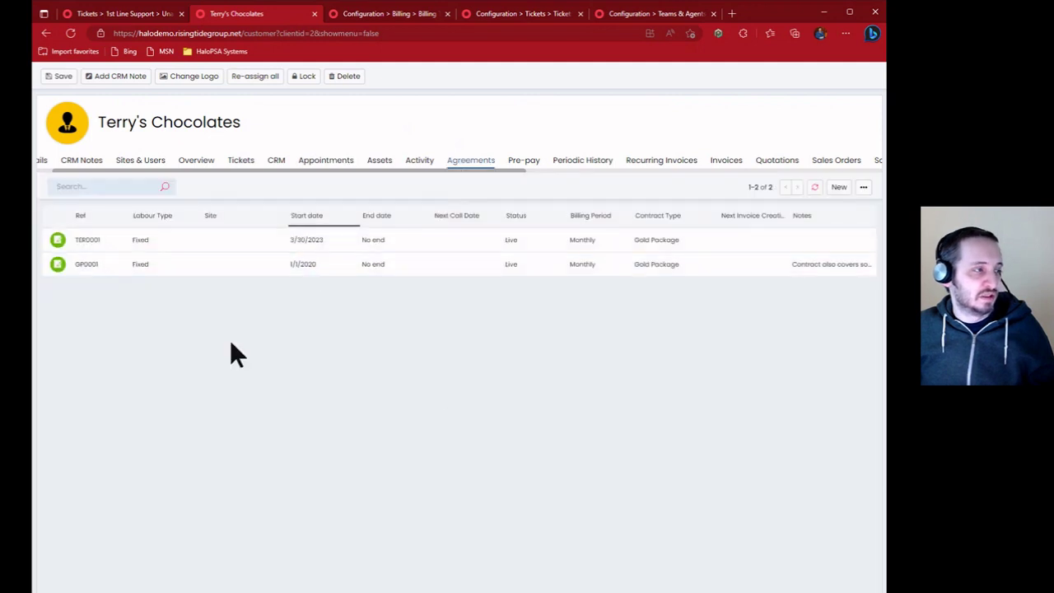
{"action": "left_click", "coordinate": [86, 242]}
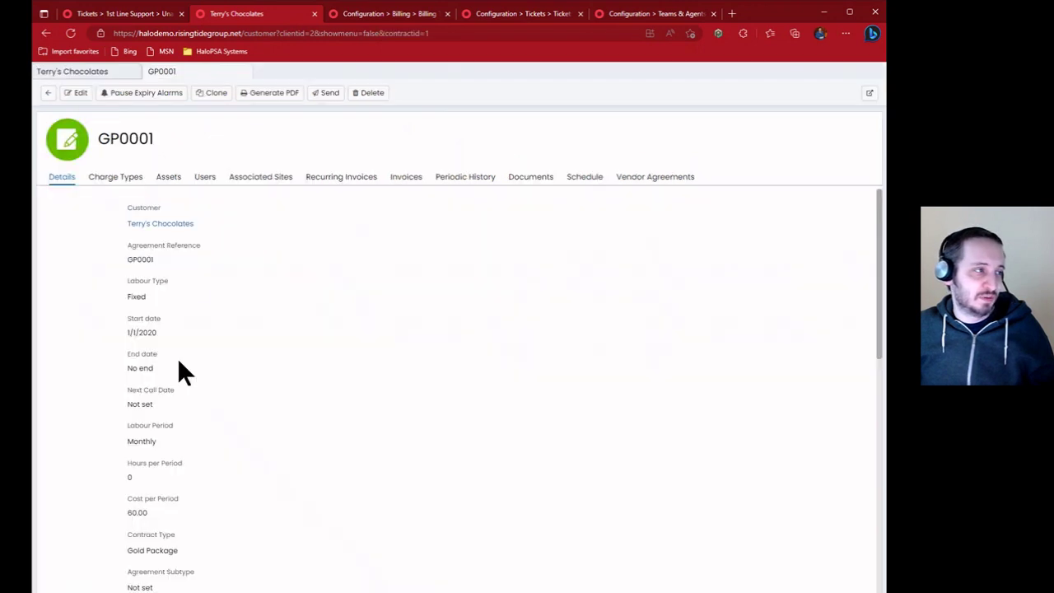
{"action": "left_click", "coordinate": [170, 179]}
{"action": "left_click", "coordinate": [206, 180]}
{"action": "left_click", "coordinate": [170, 180]}
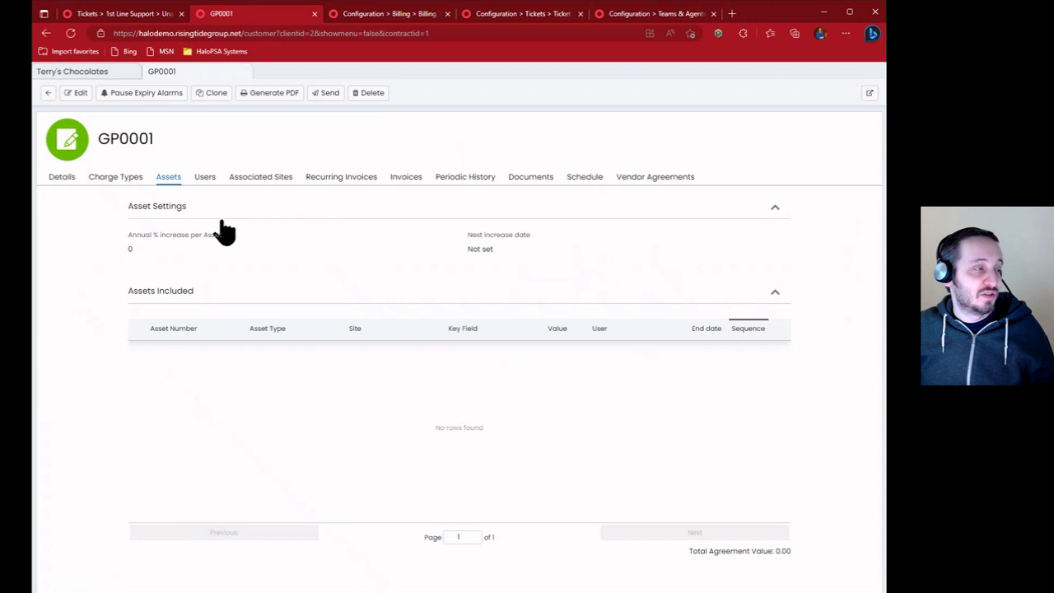
Add the Lenovo ThinkStation P500 laptop to the agreement's included assets with value 0, sequence 0 and no end date
{"action": "left_click", "coordinate": [75, 93]}
{"action": "left_click", "coordinate": [779, 330]}
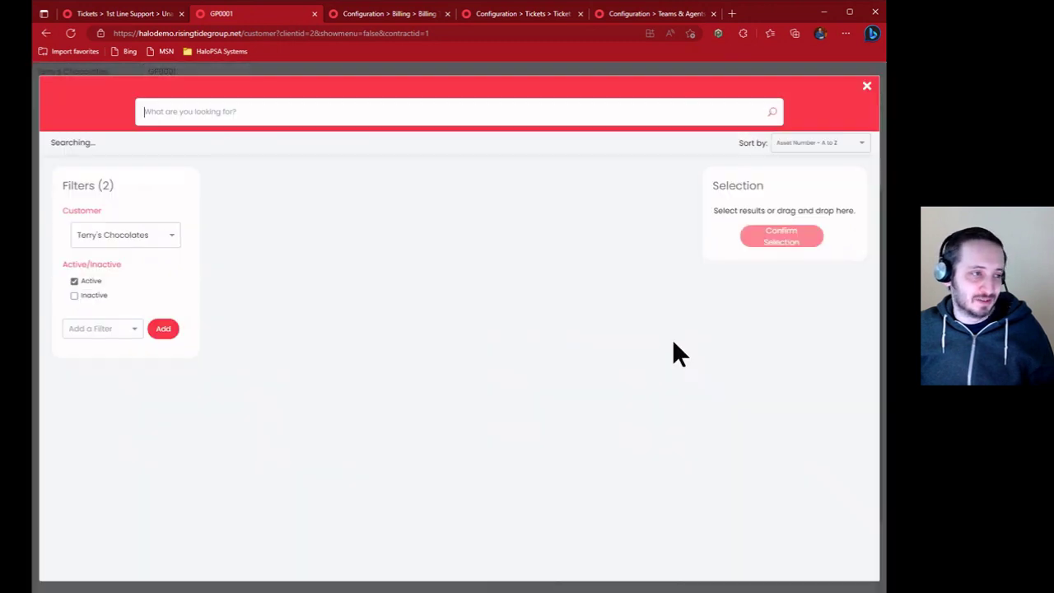
{"action": "left_click", "coordinate": [247, 247]}
{"action": "left_click", "coordinate": [774, 251]}
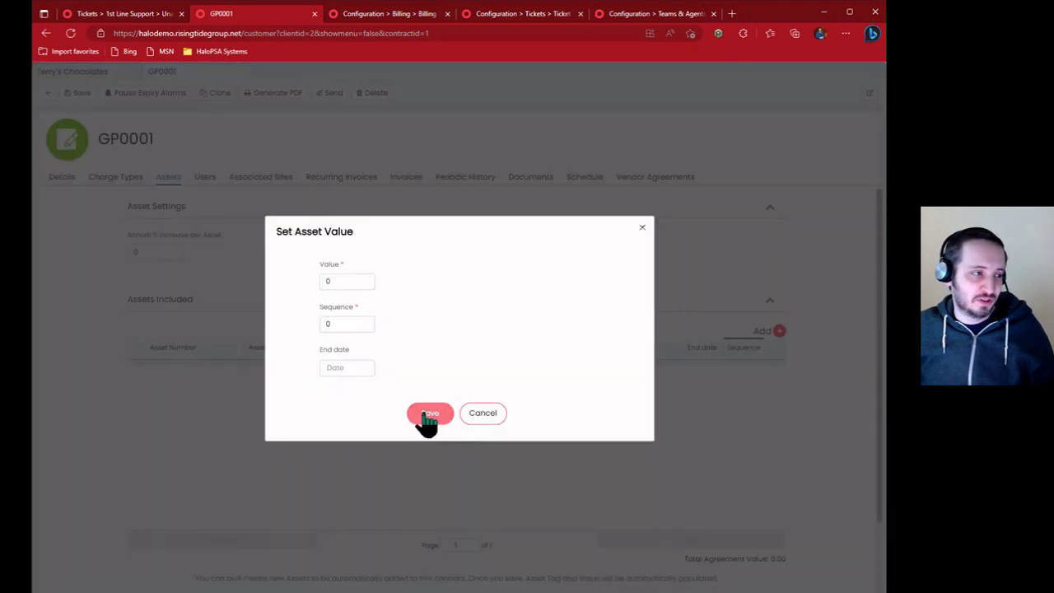
{"action": "left_click", "coordinate": [341, 281]}
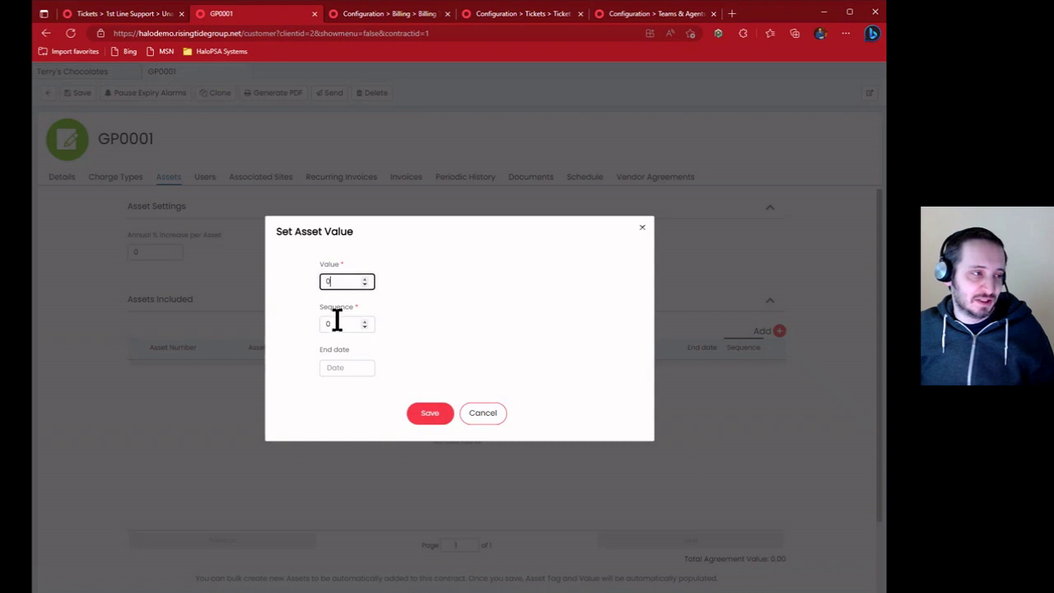
{"action": "left_click", "coordinate": [337, 324]}
{"action": "left_click", "coordinate": [336, 367]}
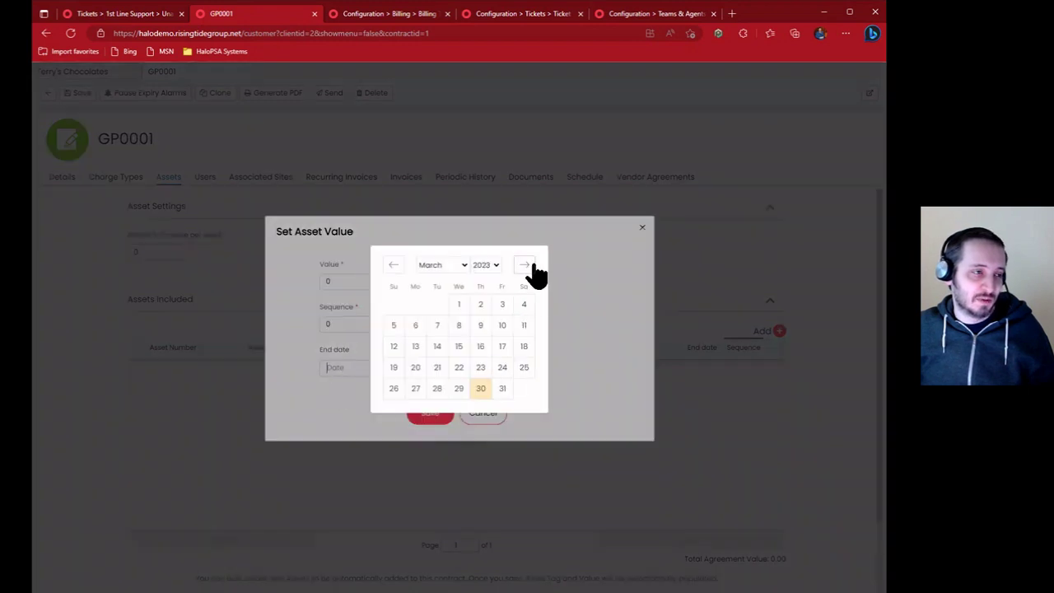
{"action": "left_click", "coordinate": [342, 399]}
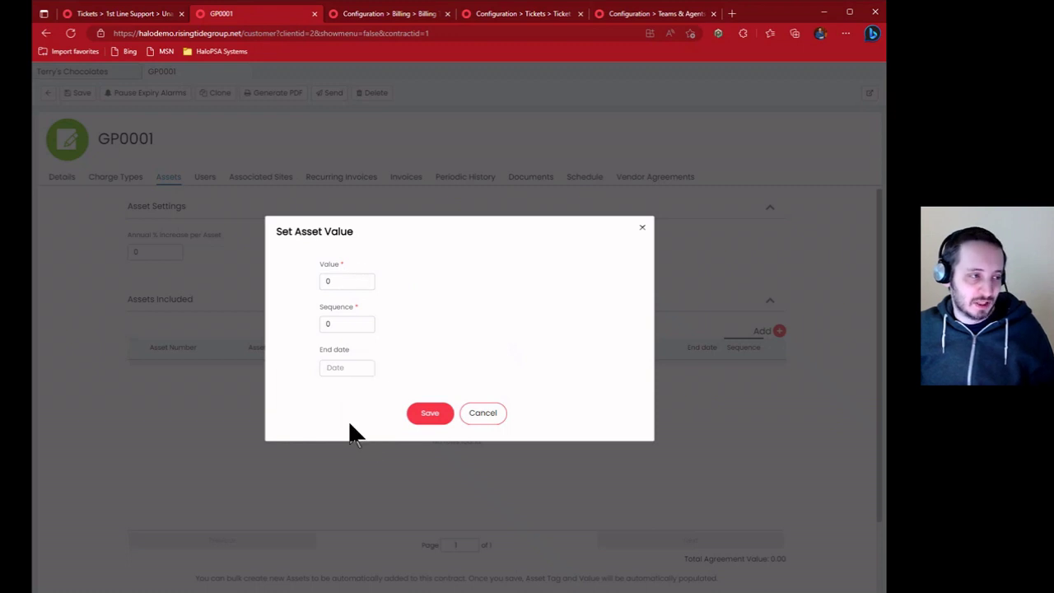
{"action": "left_click", "coordinate": [430, 414]}
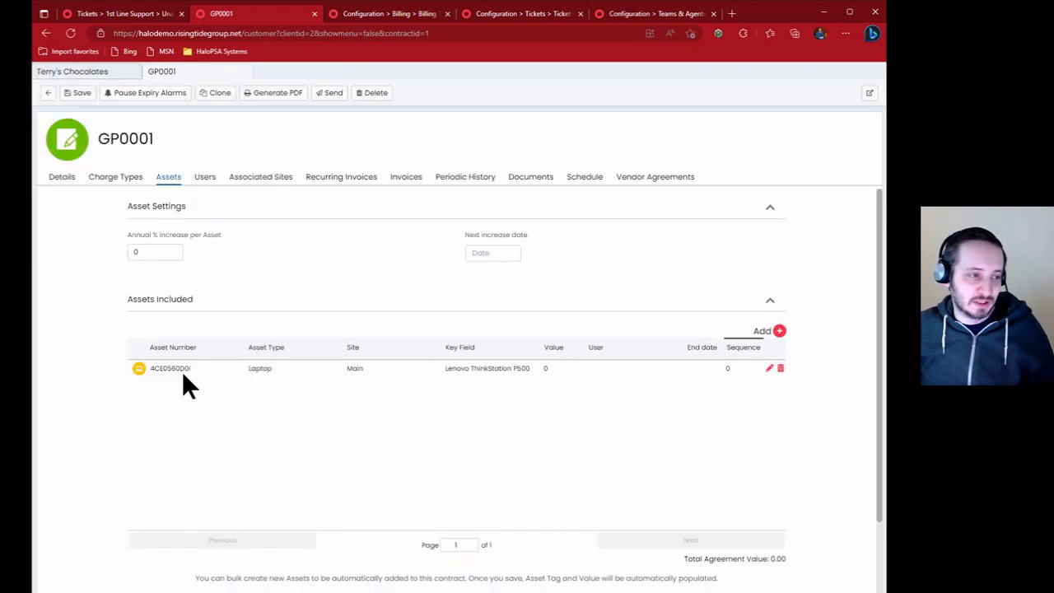
Set the value of the included laptop to 50
{"action": "left_click", "coordinate": [766, 370]}
{"action": "double_click", "coordinate": [346, 282]}
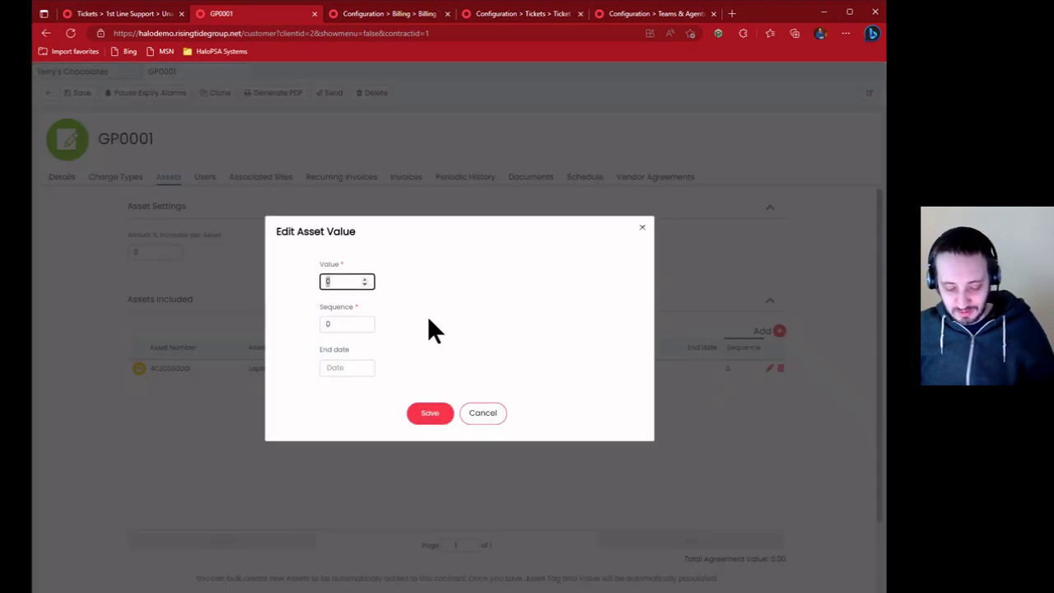
{"action": "type", "text": "50"}
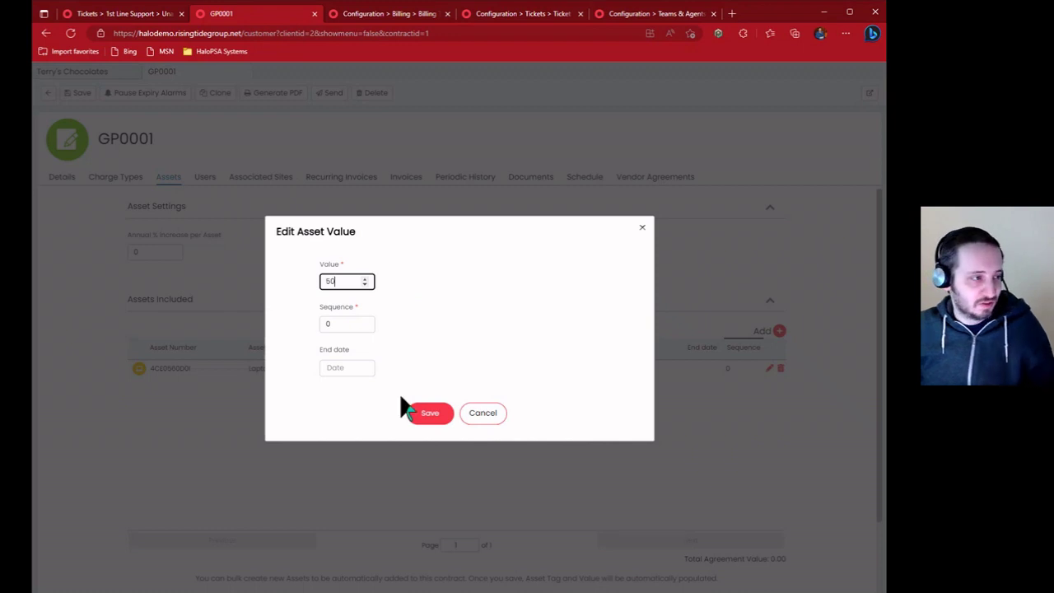
{"action": "left_click", "coordinate": [423, 416]}
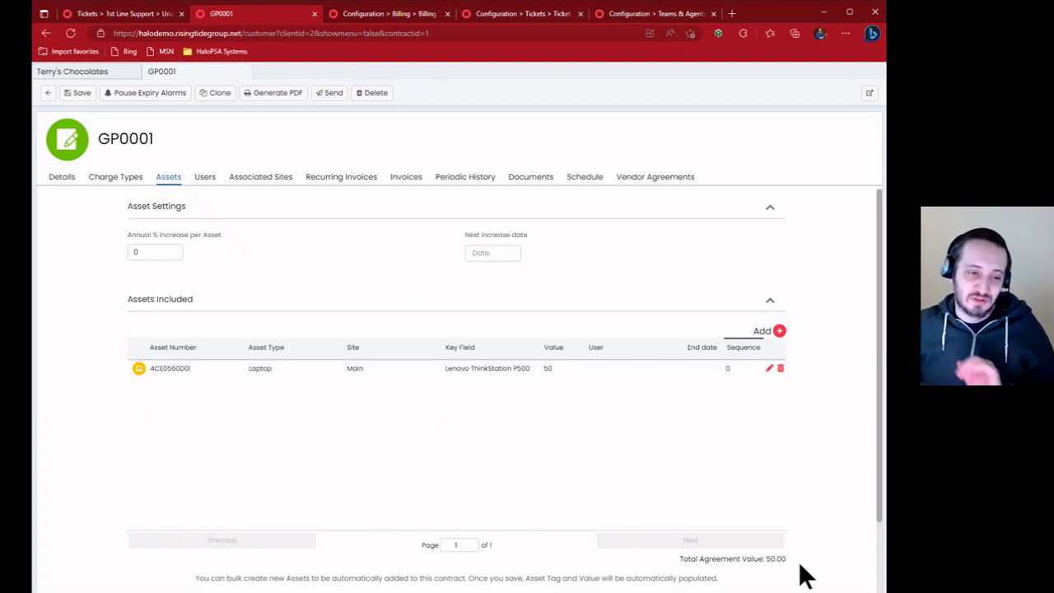
Set the included laptop's value to 125 and save the agreement
{"action": "left_click", "coordinate": [769, 368]}
{"action": "left_click", "coordinate": [340, 283]}
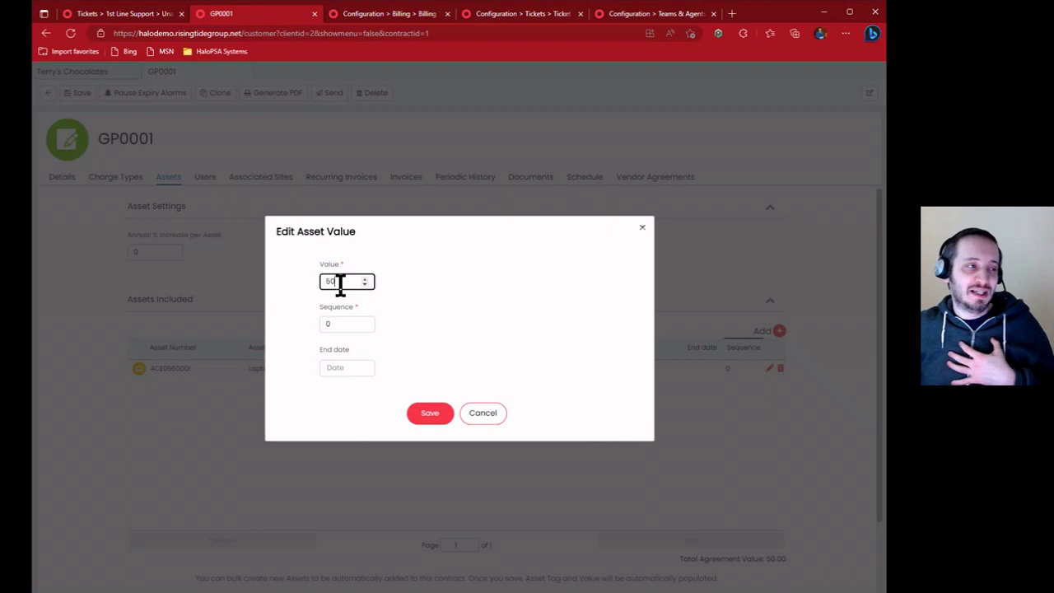
{"action": "double_click", "coordinate": [340, 283]}
{"action": "type", "text": "125"}
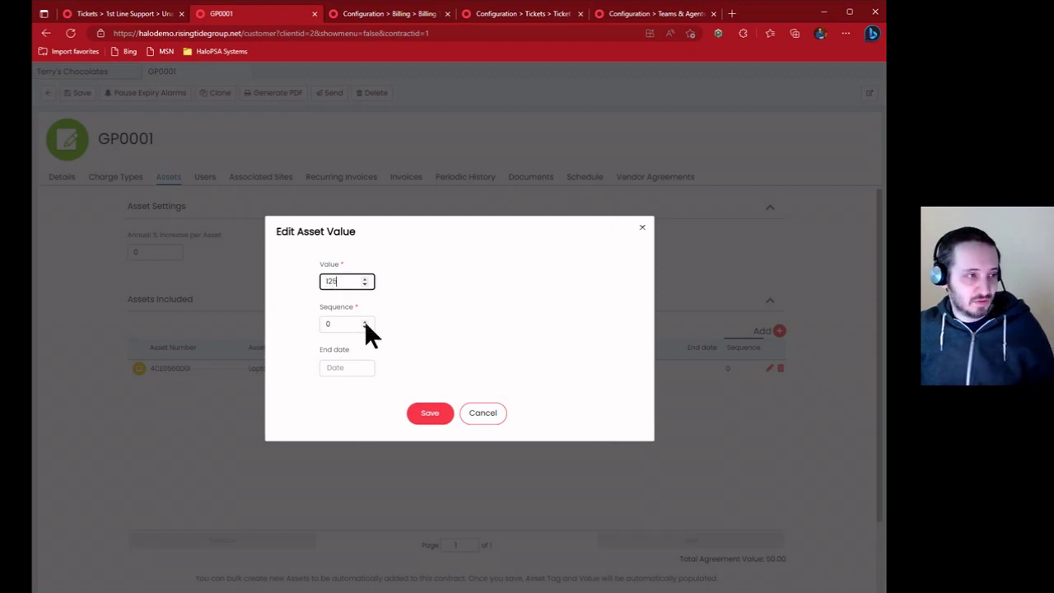
{"action": "key", "text": "Tab"}
{"action": "left_click", "coordinate": [438, 414]}
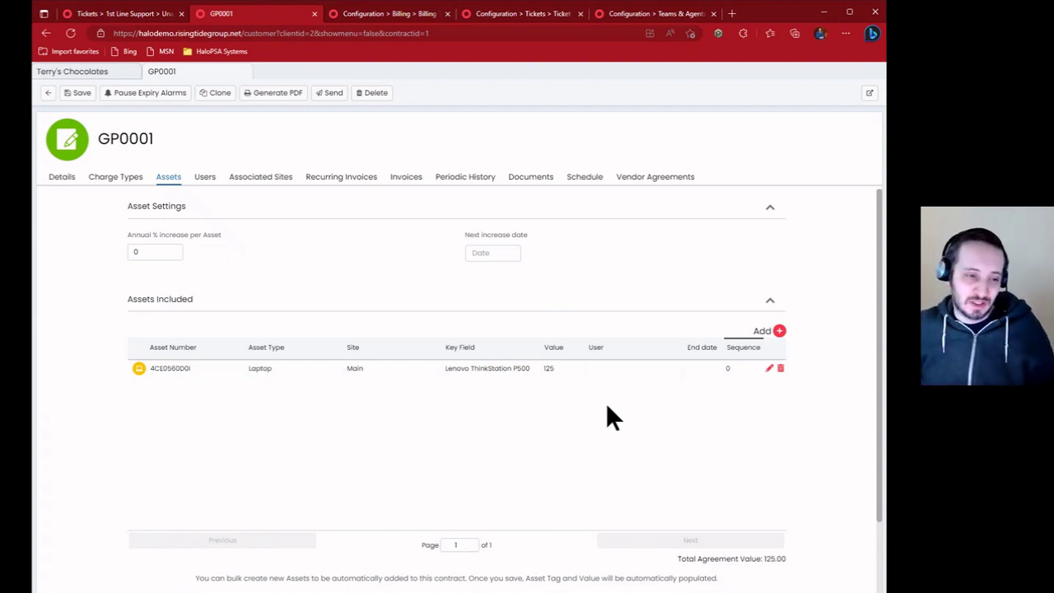
{"action": "left_click", "coordinate": [81, 93]}
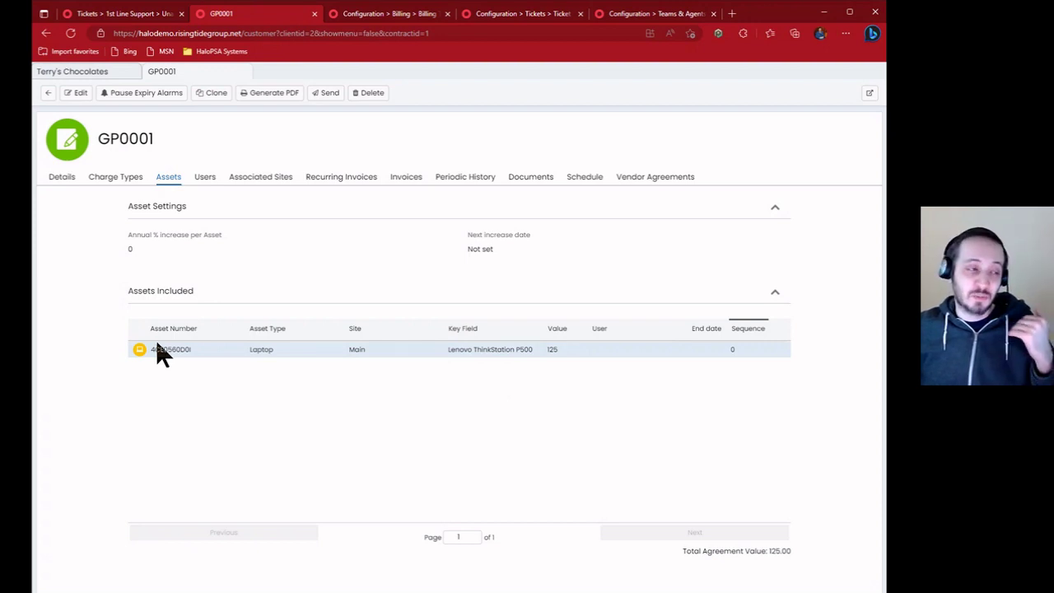
Add a Terry's Chocolates user to the agreement as covered with a value of 350, and save the agreement
{"action": "left_click", "coordinate": [204, 178]}
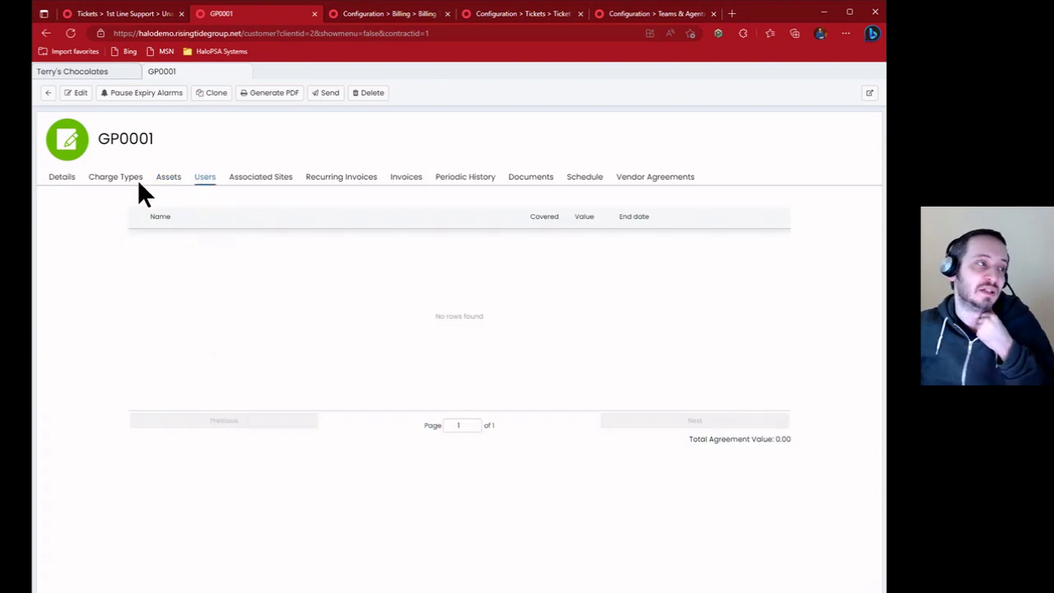
{"action": "left_click", "coordinate": [80, 96]}
{"action": "left_click", "coordinate": [779, 212]}
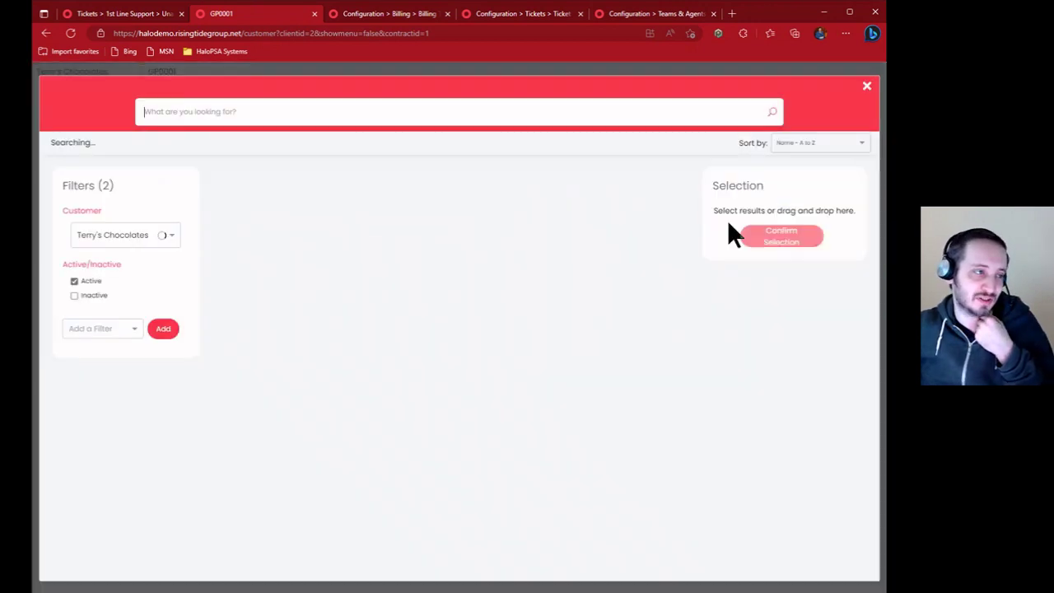
{"action": "left_click", "coordinate": [396, 245]}
{"action": "left_click", "coordinate": [795, 263]}
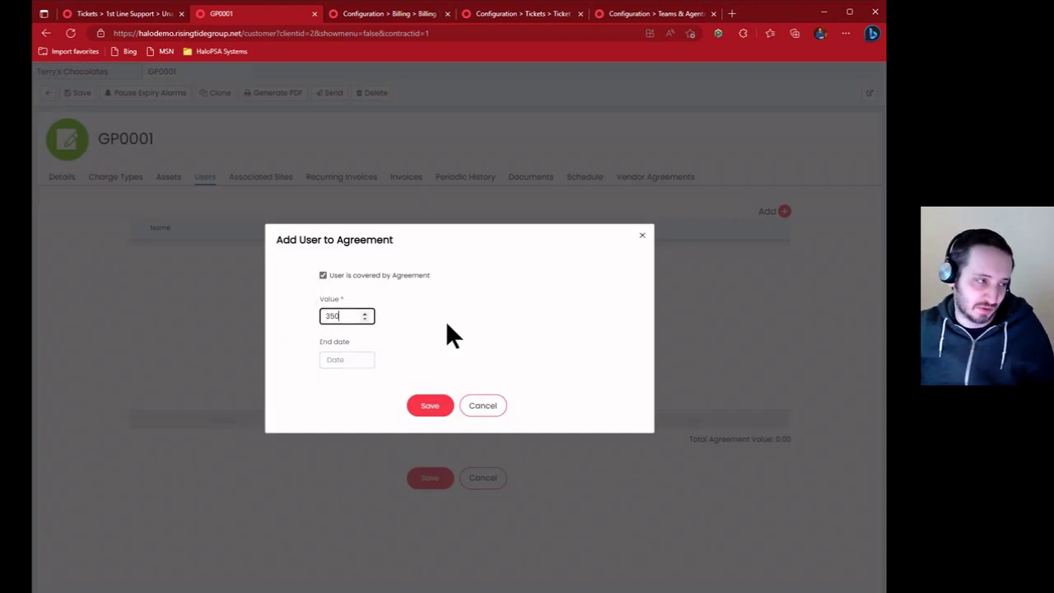
{"action": "left_click", "coordinate": [430, 405]}
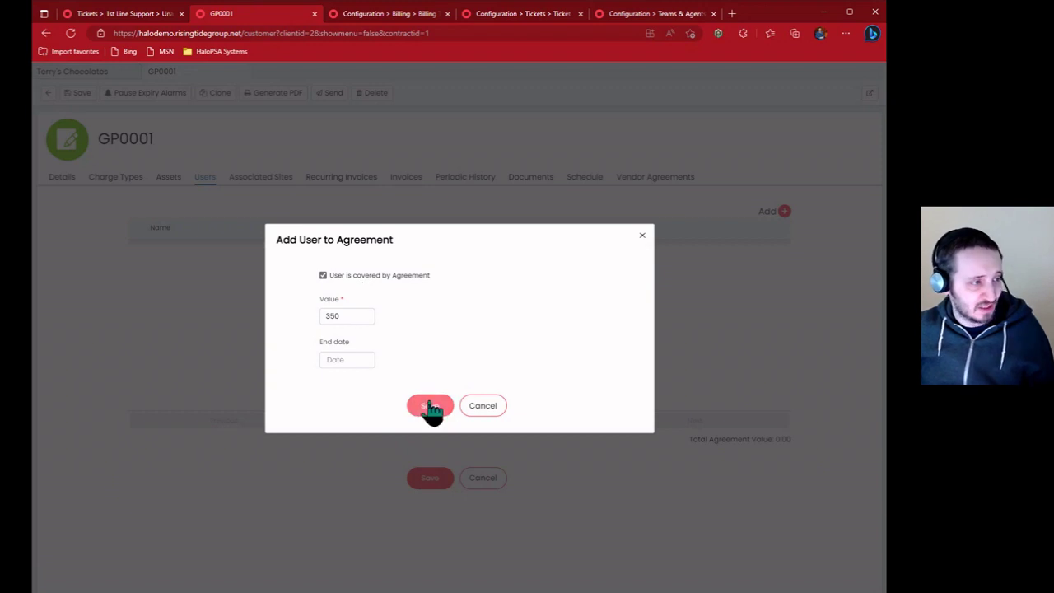
{"action": "left_click", "coordinate": [423, 481]}
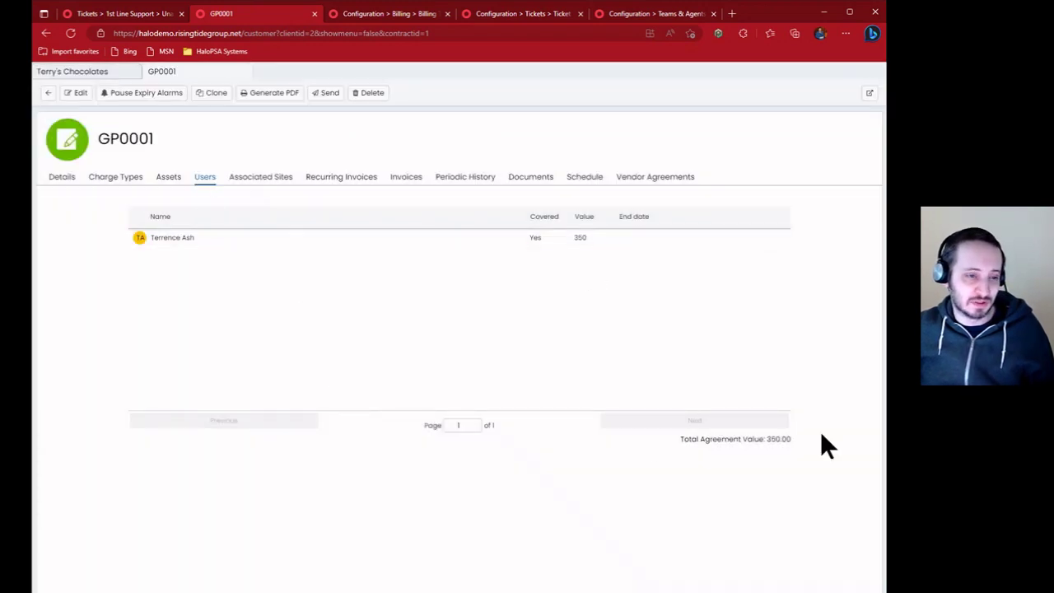
Review the agreement's included assets, general details and charge types with their billing plan combinations
{"action": "left_click", "coordinate": [168, 177]}
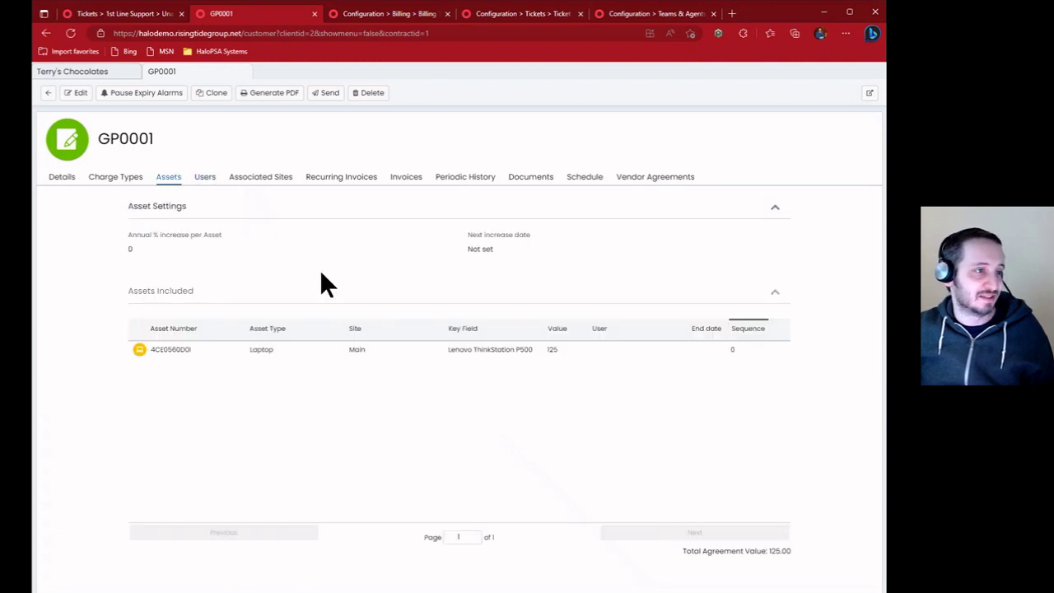
{"action": "left_click", "coordinate": [124, 179]}
{"action": "left_click", "coordinate": [62, 178]}
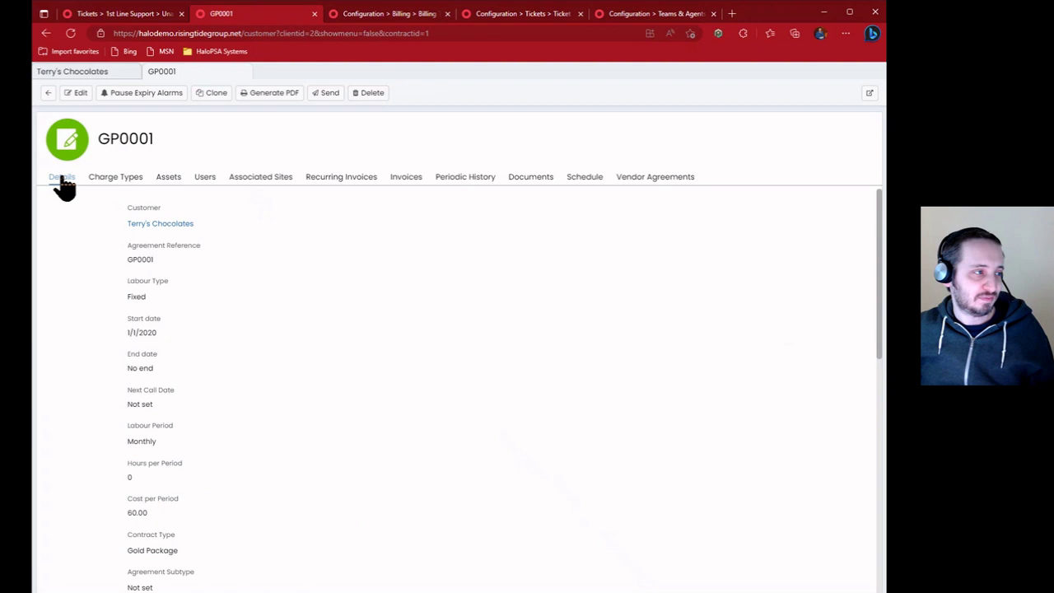
{"action": "left_click", "coordinate": [107, 179]}
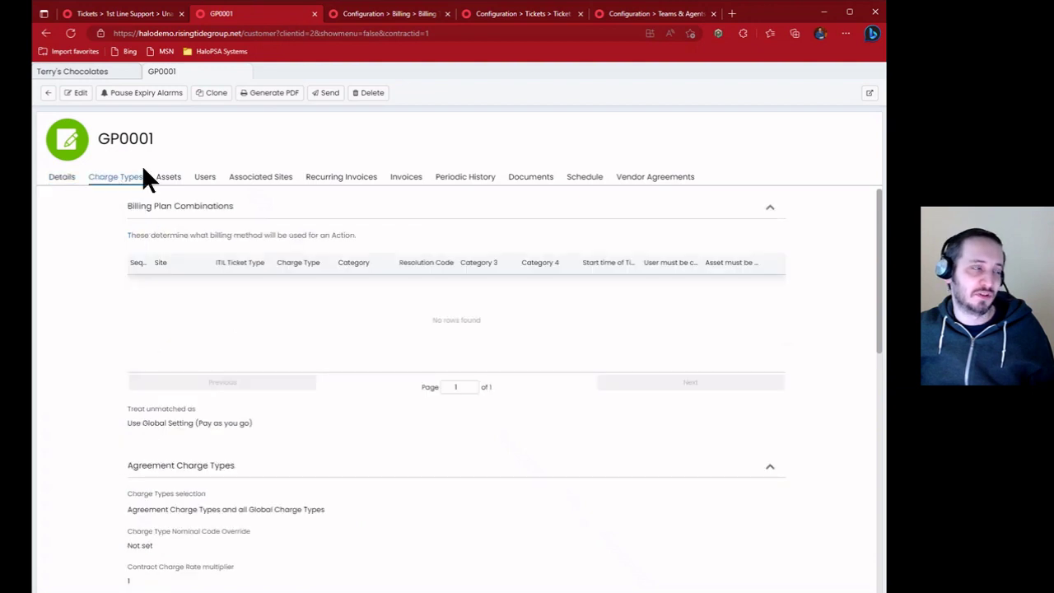